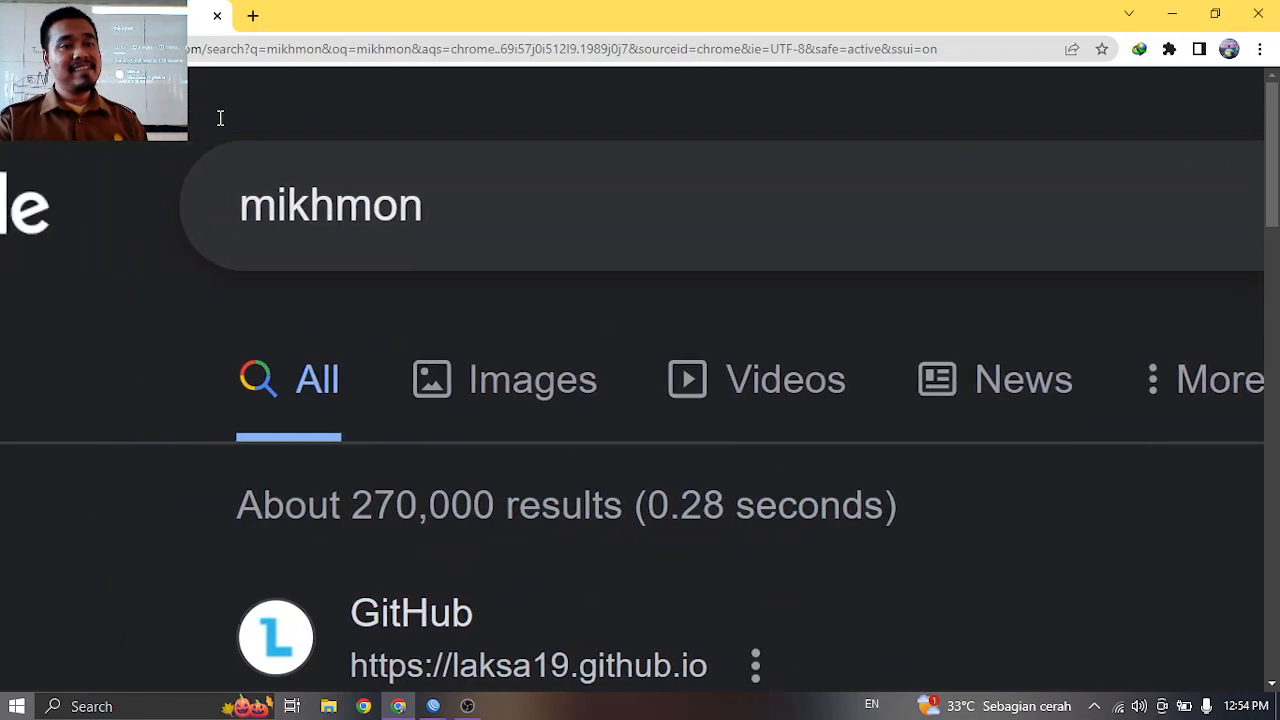
{"action": "scroll", "coordinate": [220, 125], "scroll_direction": "down", "scroll_amount": 2}
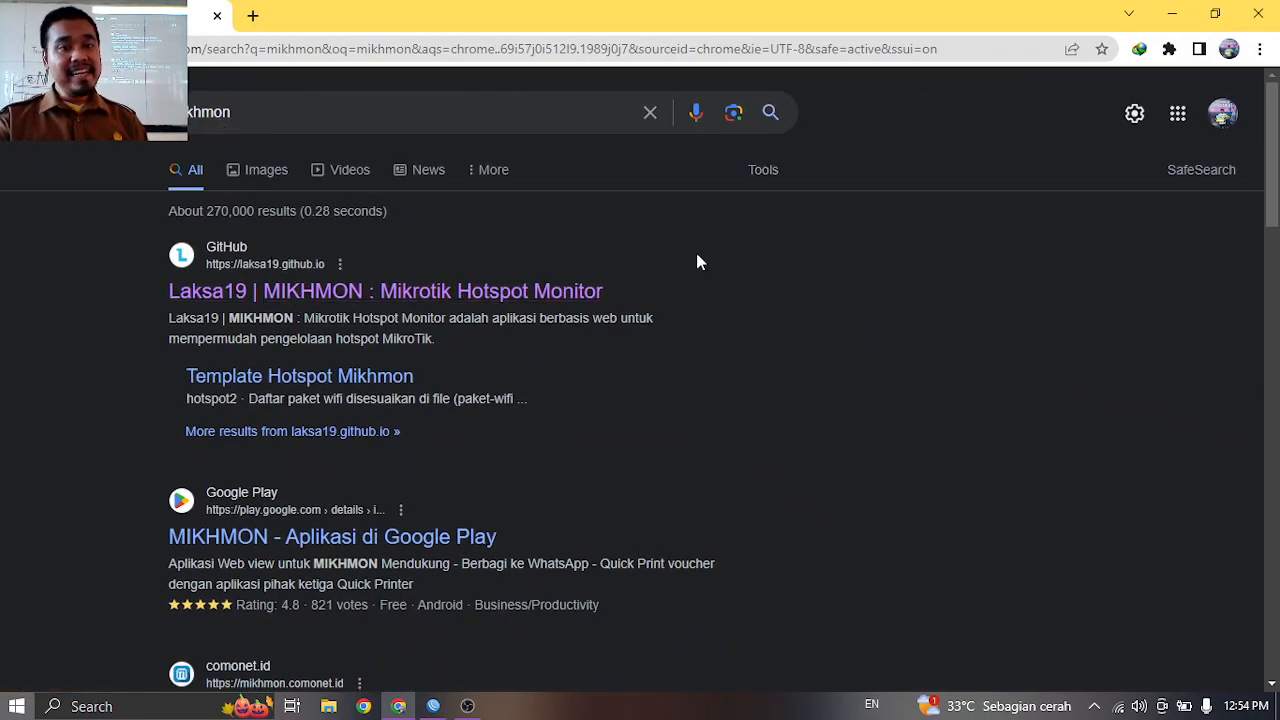
Look over the Google results for 'mikhmon' and show the available Wi-Fi networks.
{"action": "scroll", "coordinate": [688, 265], "scroll_direction": "up", "scroll_amount": 3}
{"action": "scroll", "coordinate": [688, 267], "scroll_direction": "up", "scroll_amount": 1}
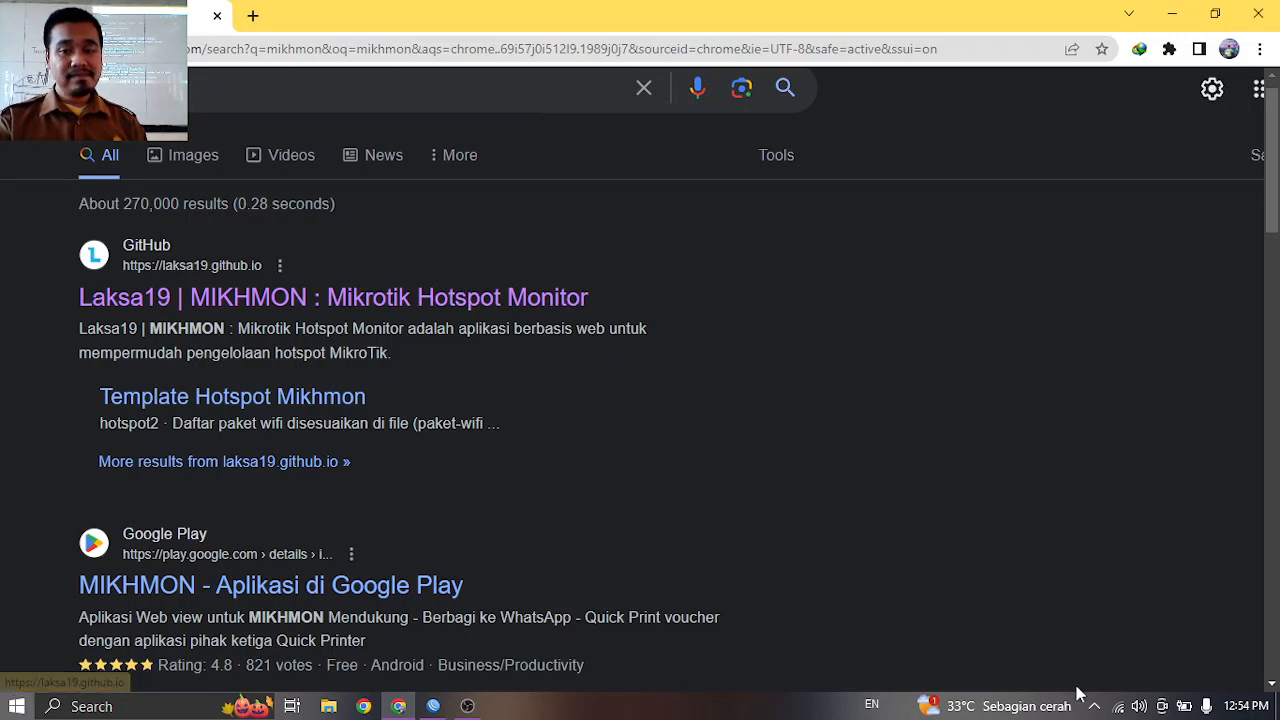
{"action": "left_click", "coordinate": [1117, 706]}
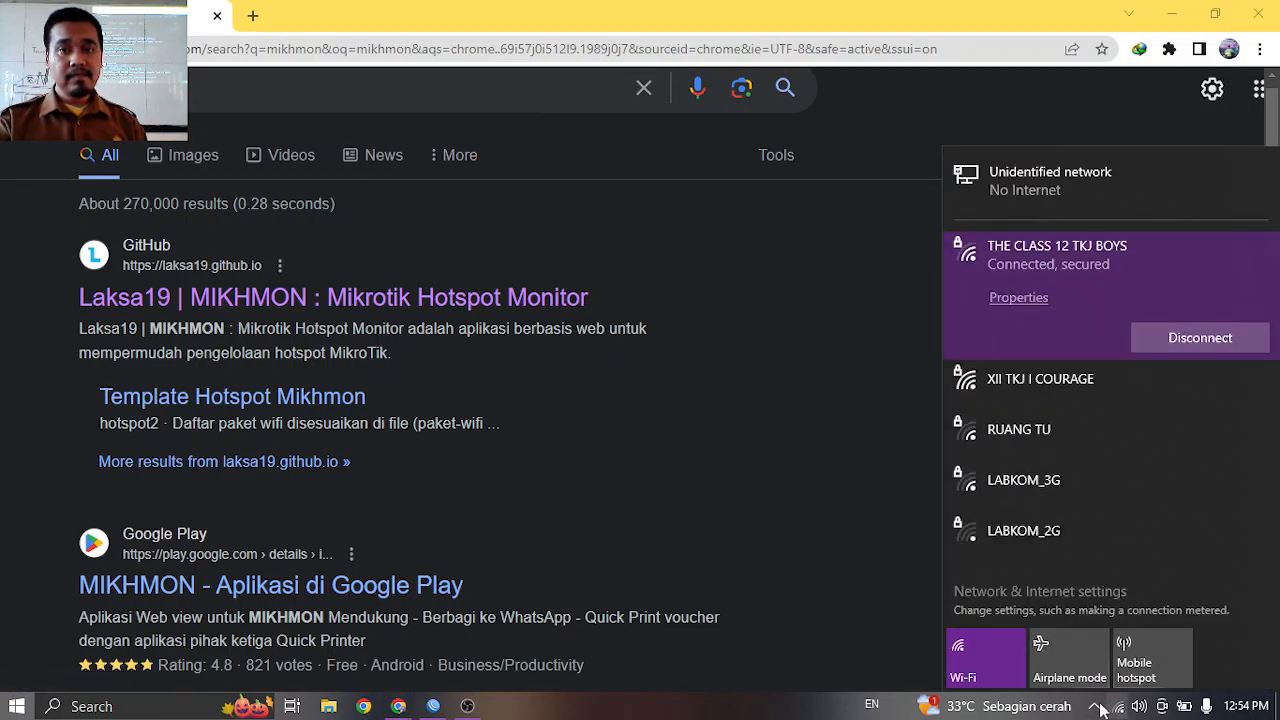
Connect the PC to the XII TKJ I COURAGE Wi-Fi network from the taskbar network list.
{"action": "left_click", "coordinate": [755, 10]}
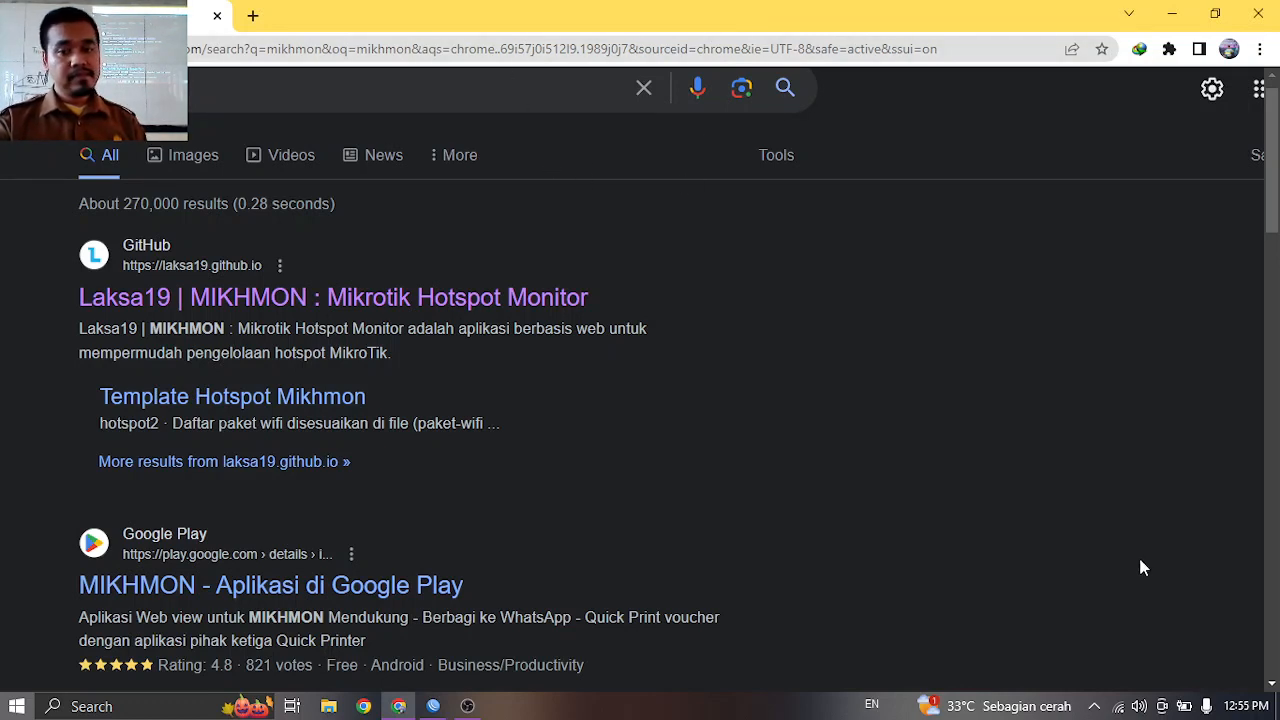
{"action": "left_click", "coordinate": [1119, 706]}
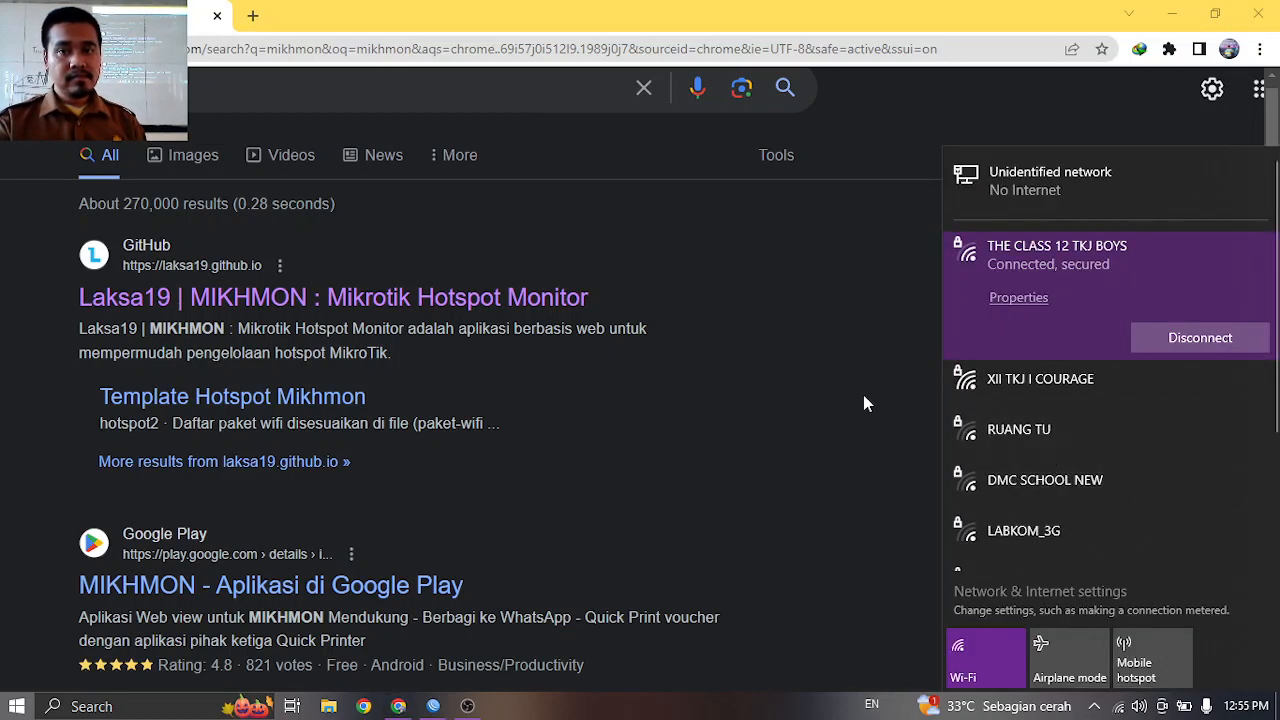
{"action": "left_click", "coordinate": [977, 395]}
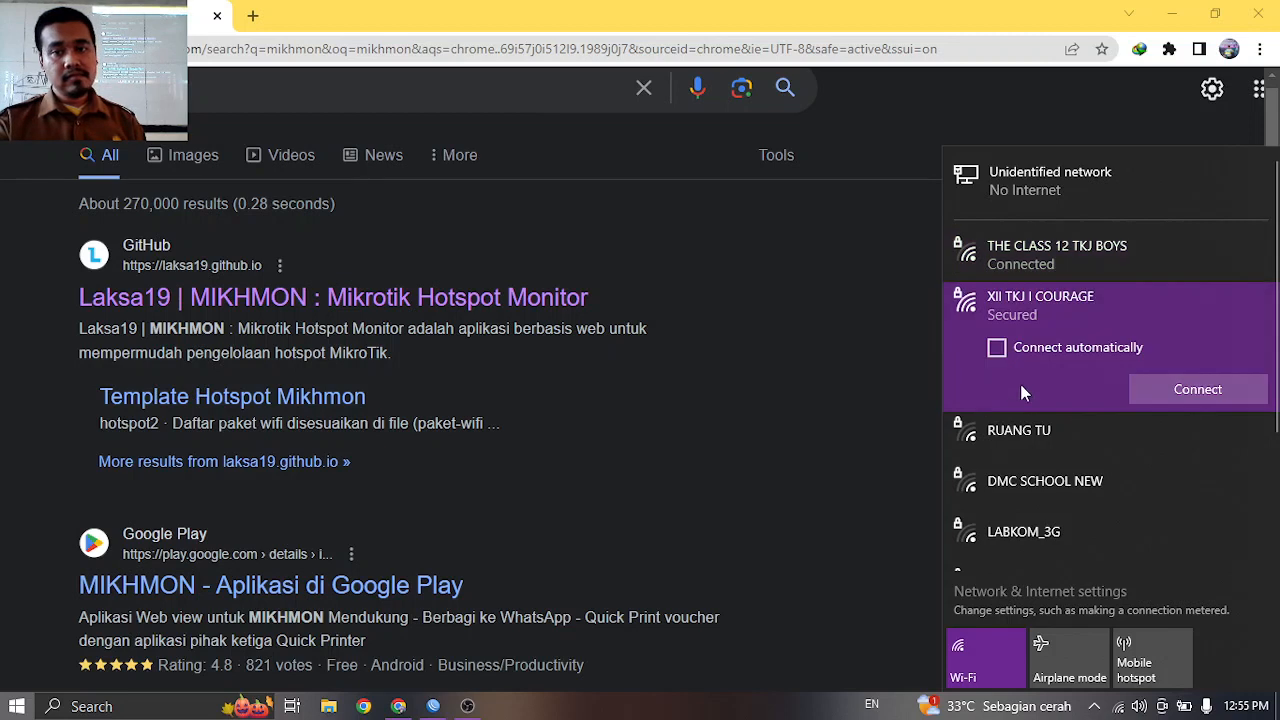
{"action": "left_click", "coordinate": [1157, 396]}
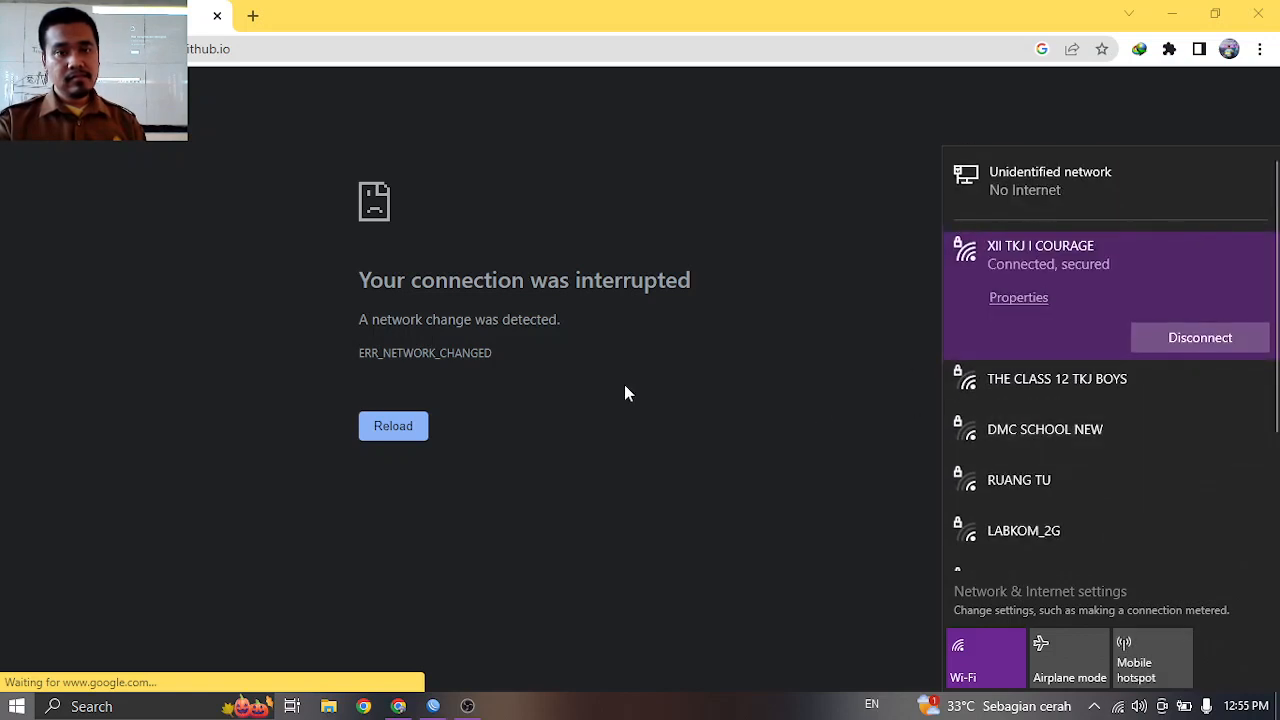
{"action": "left_click", "coordinate": [622, 392]}
Reload the interrupted Laksa19 site and open its MIKHMON V3 page.
{"action": "left_click", "coordinate": [393, 427]}
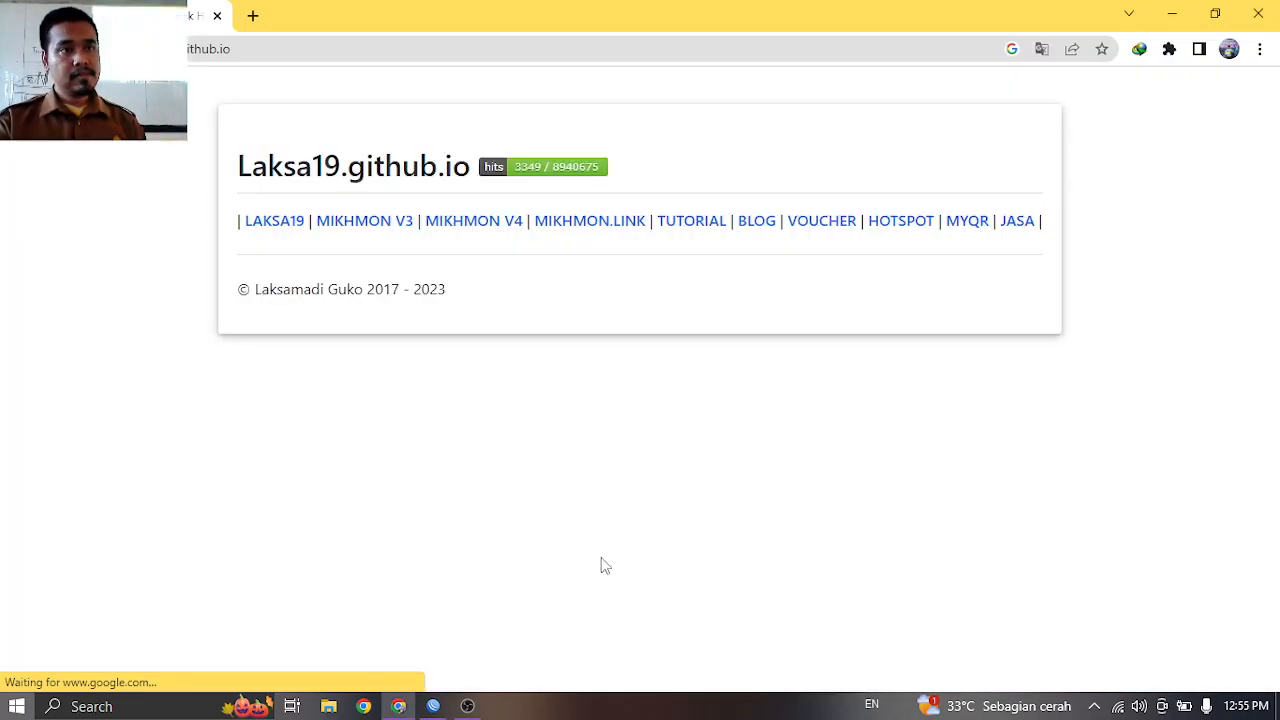
{"action": "scroll", "coordinate": [600, 560], "scroll_direction": "down", "scroll_amount": 1}
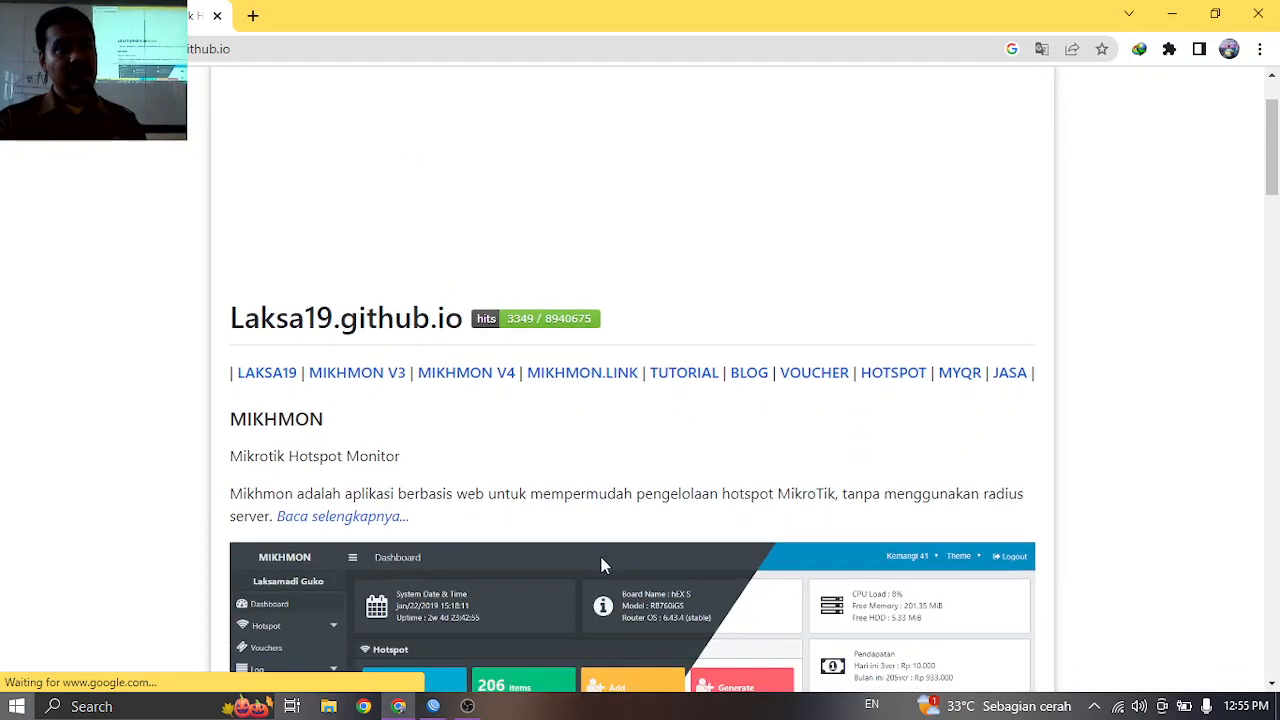
{"action": "scroll", "coordinate": [602, 557], "scroll_direction": "down", "scroll_amount": 1}
{"action": "scroll", "coordinate": [601, 557], "scroll_direction": "down", "scroll_amount": 1}
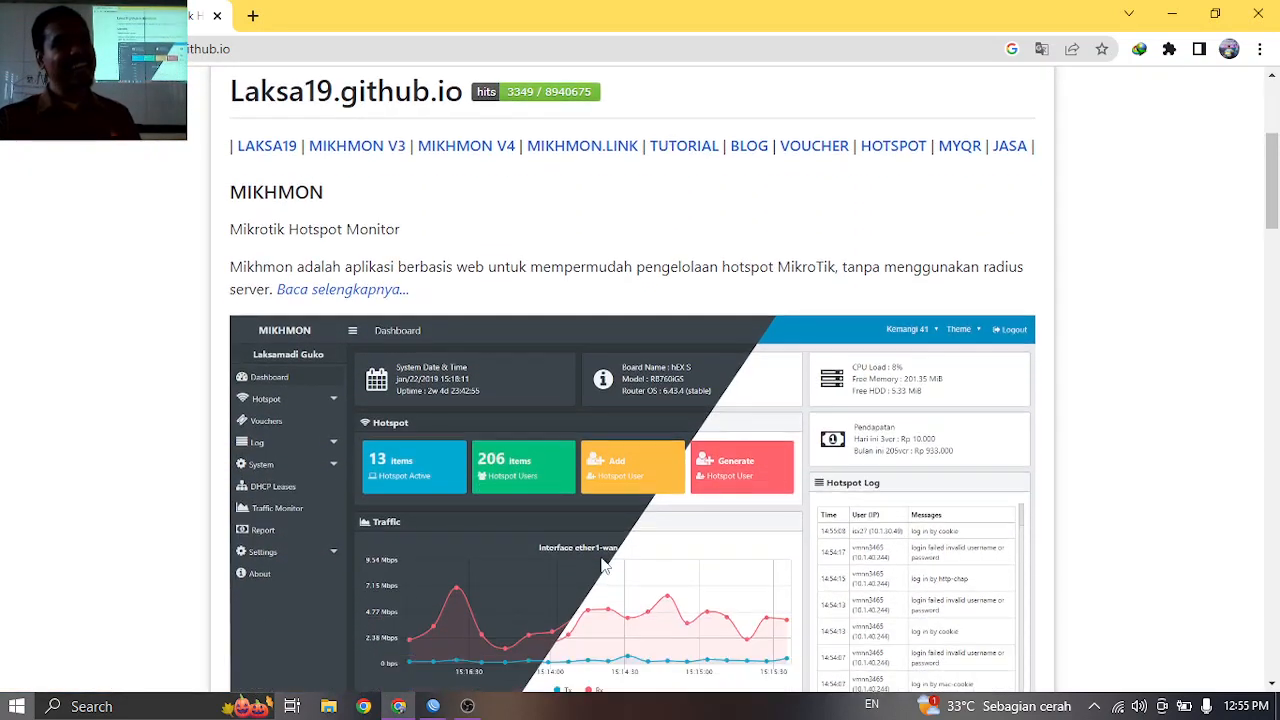
{"action": "scroll", "coordinate": [602, 560], "scroll_direction": "down", "scroll_amount": 1}
{"action": "scroll", "coordinate": [602, 566], "scroll_direction": "up", "scroll_amount": 1}
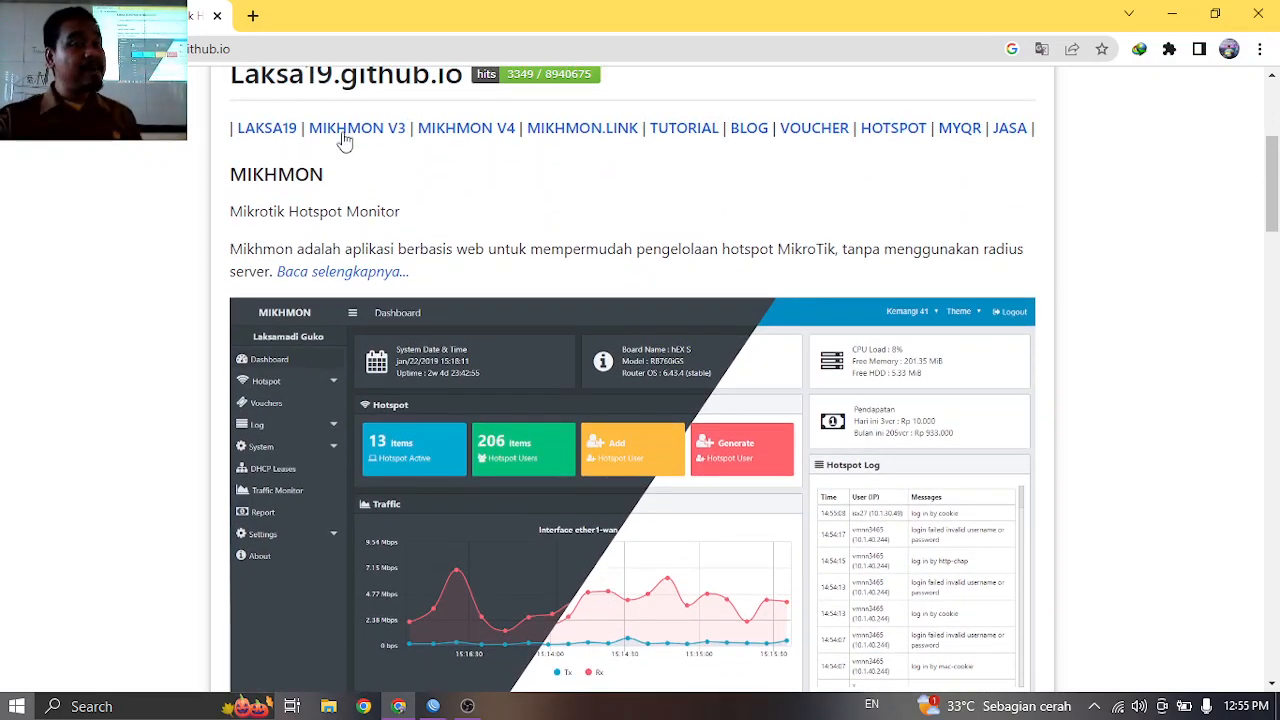
{"action": "left_click", "coordinate": [338, 129]}
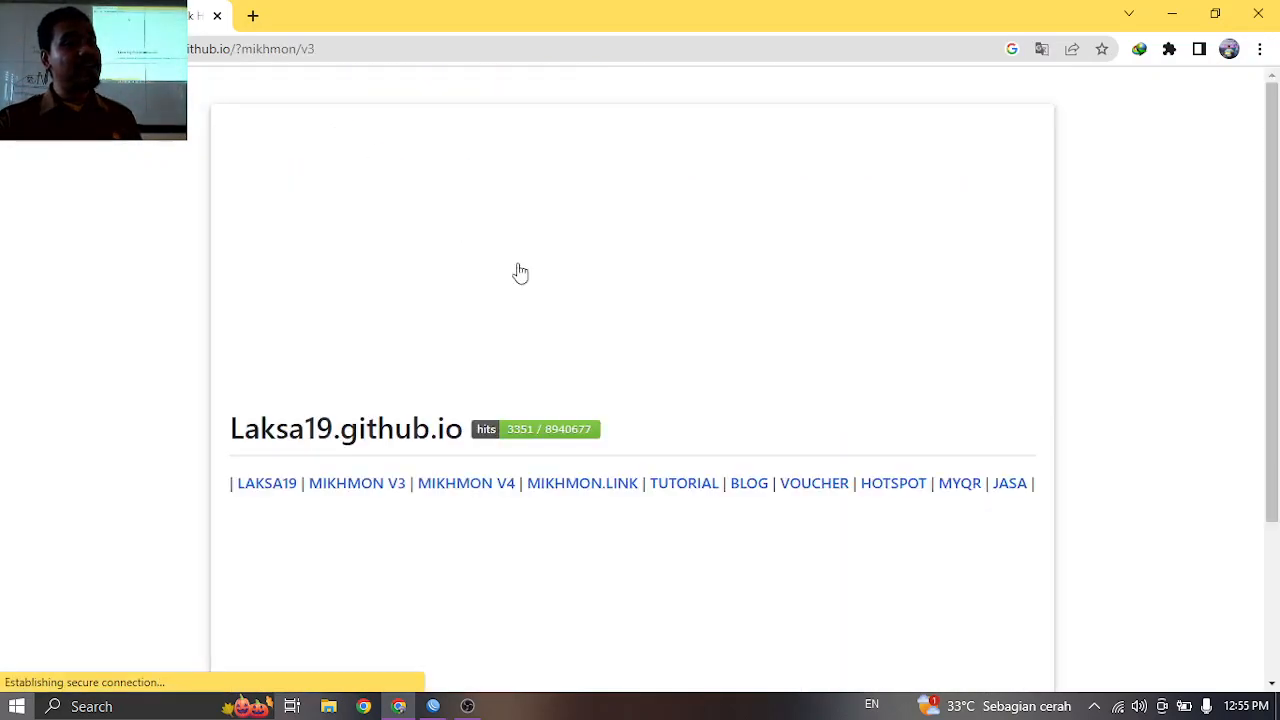
Go to the Mikhmon V3 download page and download the MIKHMON V3 + Webserver package.
{"action": "scroll", "coordinate": [575, 331], "scroll_direction": "down", "scroll_amount": 5}
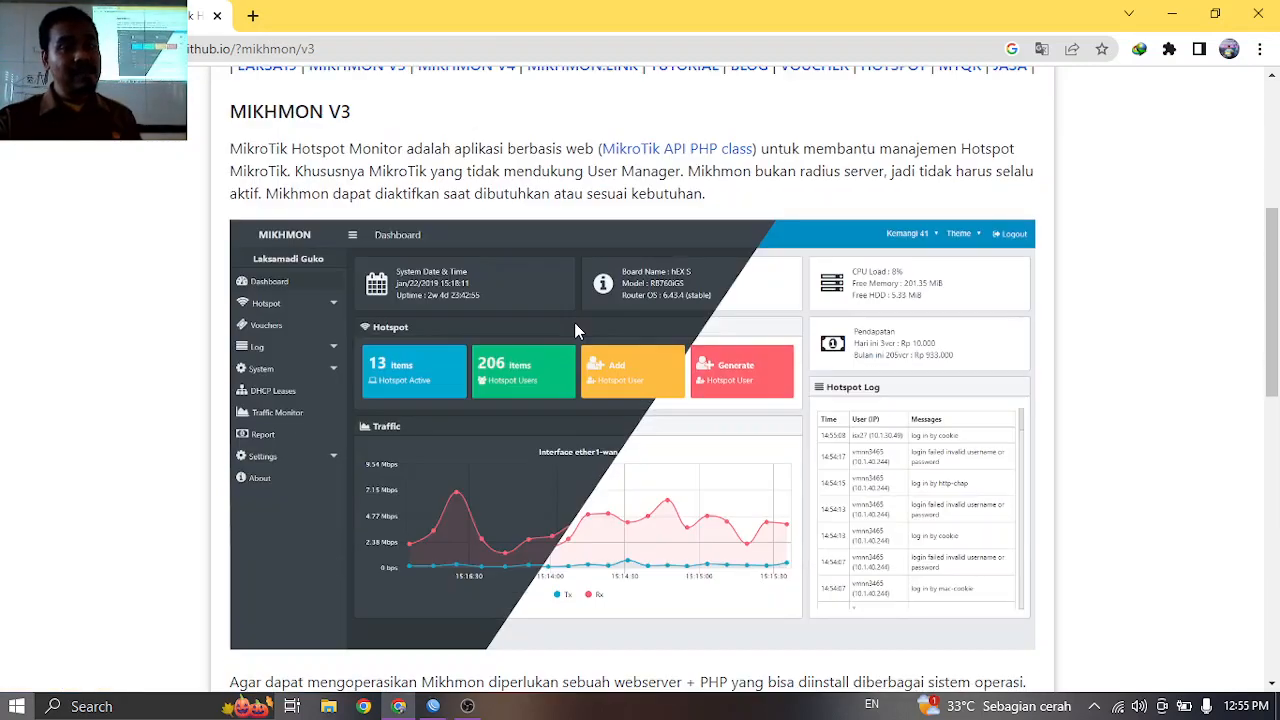
{"action": "scroll", "coordinate": [575, 331], "scroll_direction": "down", "scroll_amount": 8}
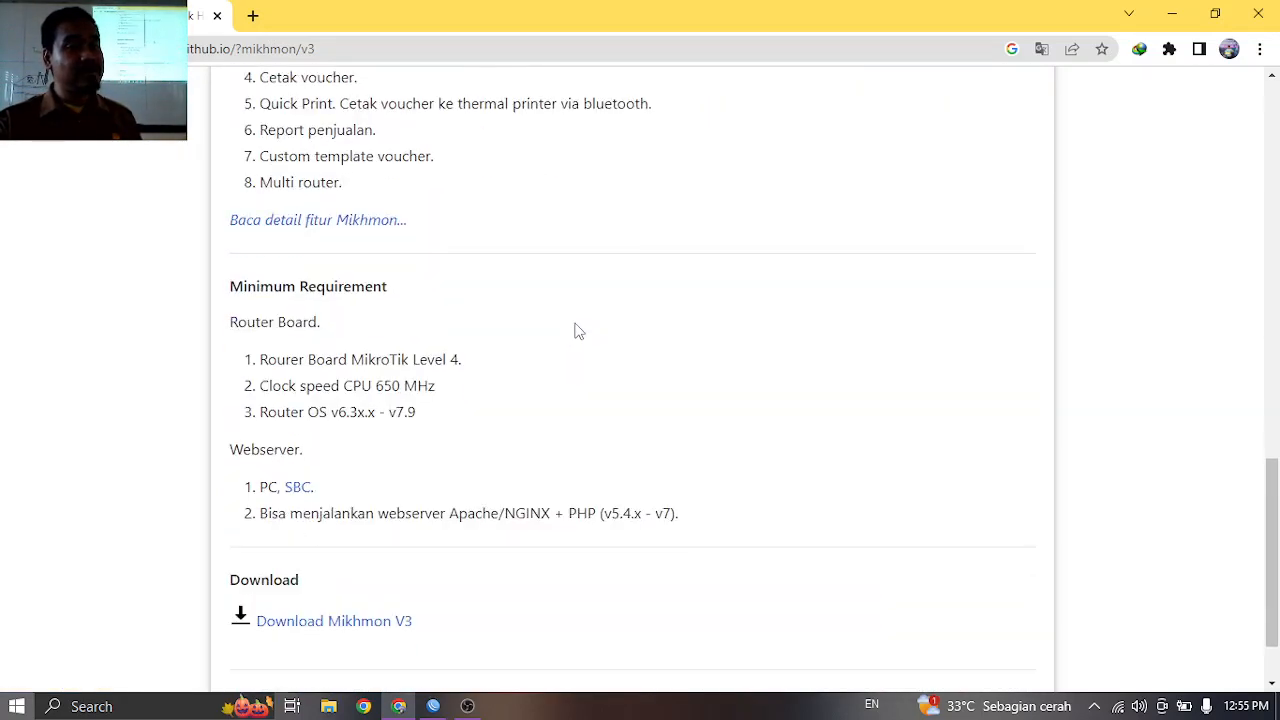
{"action": "scroll", "coordinate": [575, 331], "scroll_direction": "down", "scroll_amount": 1}
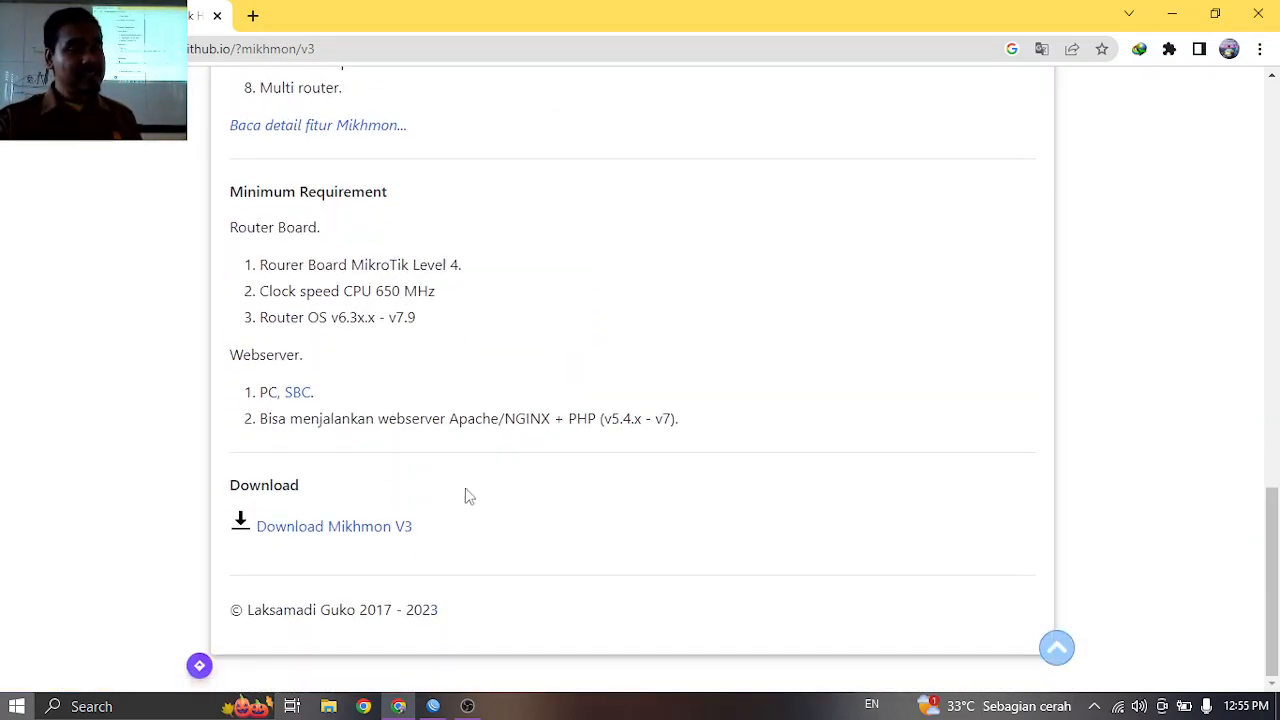
{"action": "left_click", "coordinate": [366, 534]}
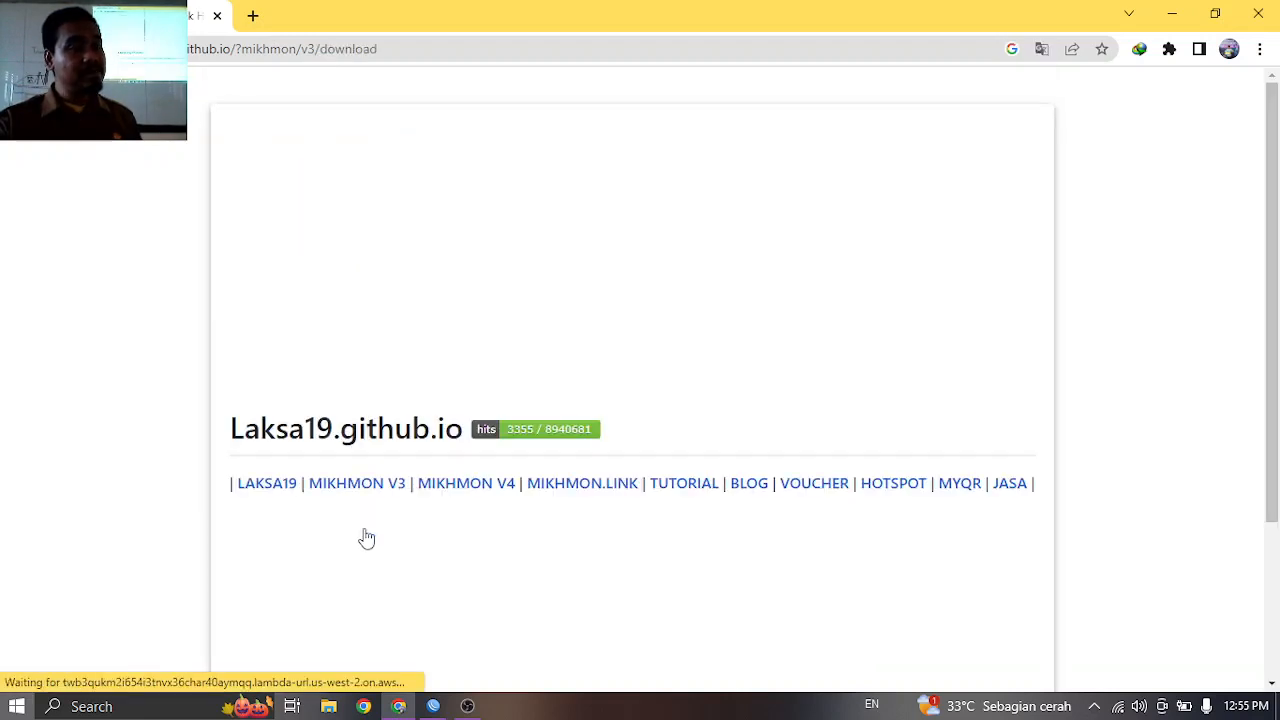
{"action": "scroll", "coordinate": [366, 538], "scroll_direction": "down", "scroll_amount": 4}
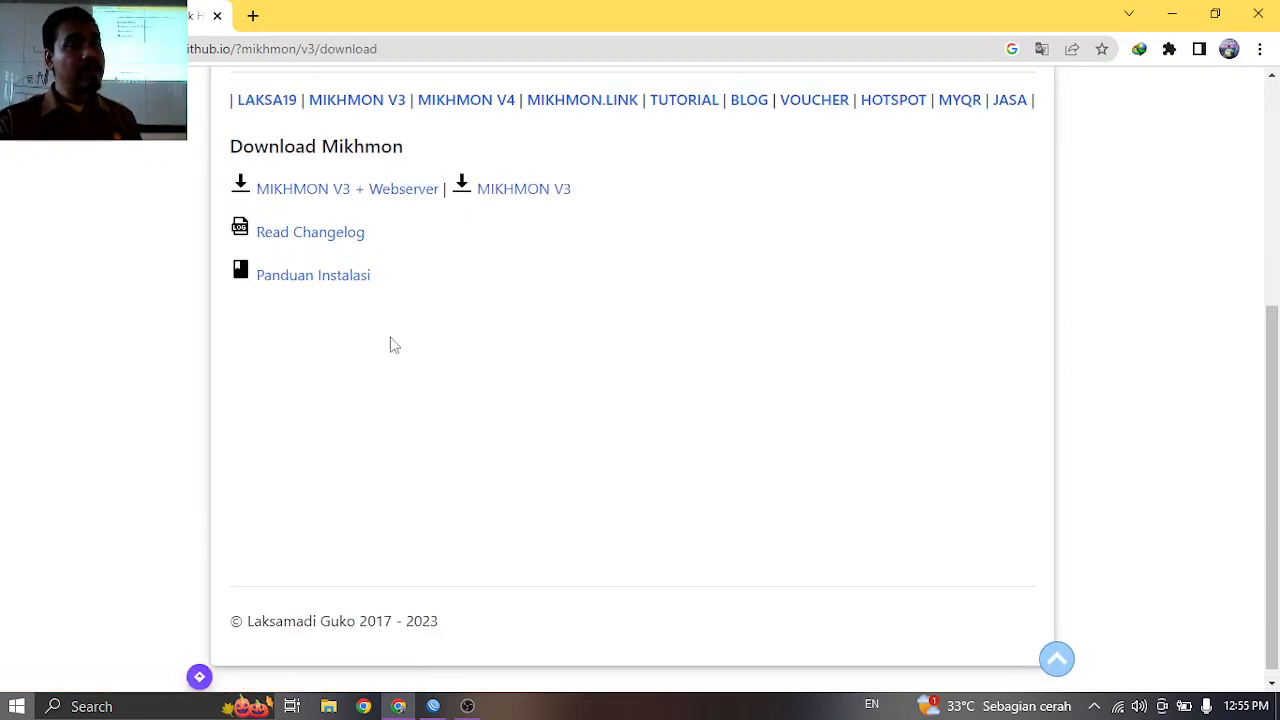
{"action": "left_click", "coordinate": [356, 196]}
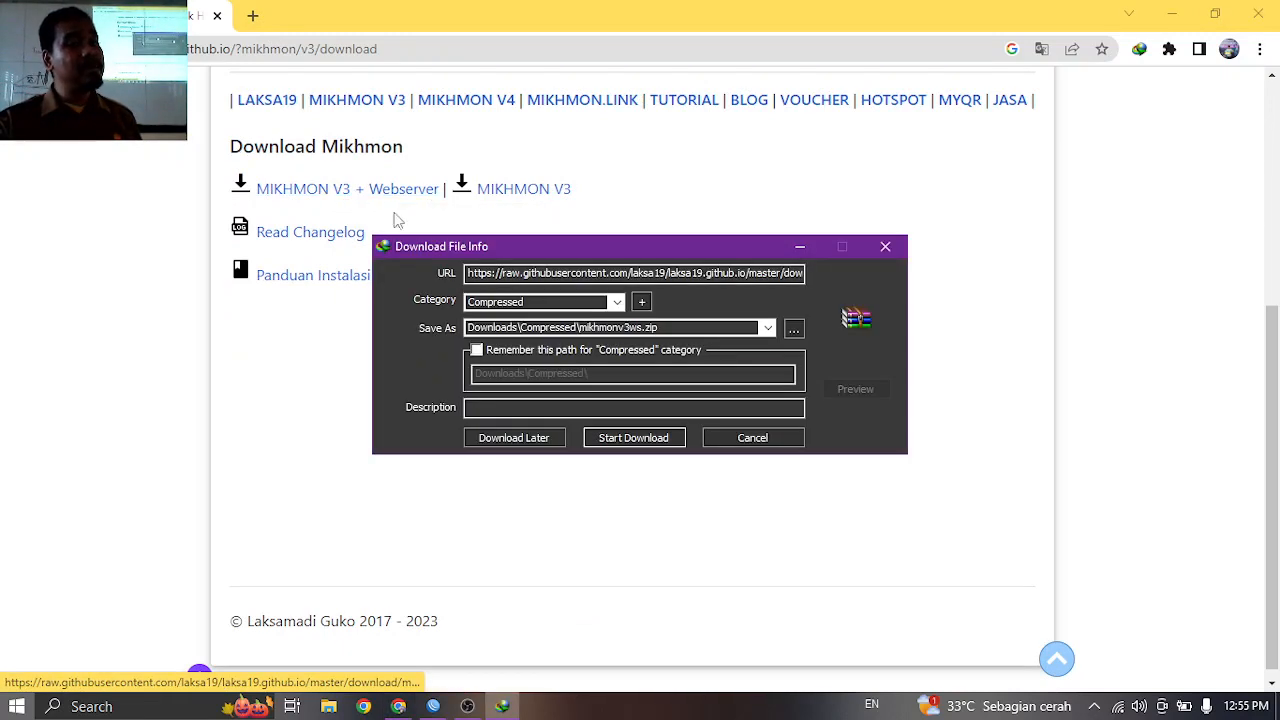
Download mikhmonv3ws.zip (8.36 MB) and open the finished archive from Internet Download Manager.
{"action": "left_click", "coordinate": [634, 440]}
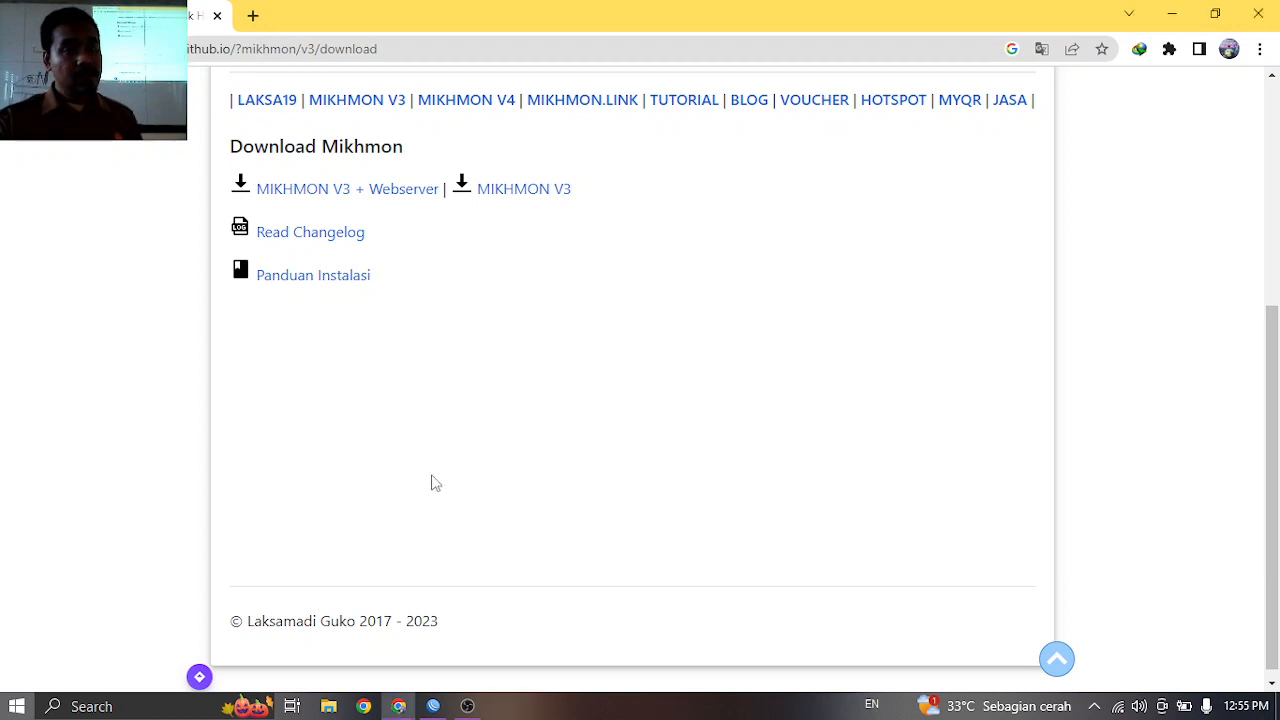
{"action": "left_click", "coordinate": [1093, 706]}
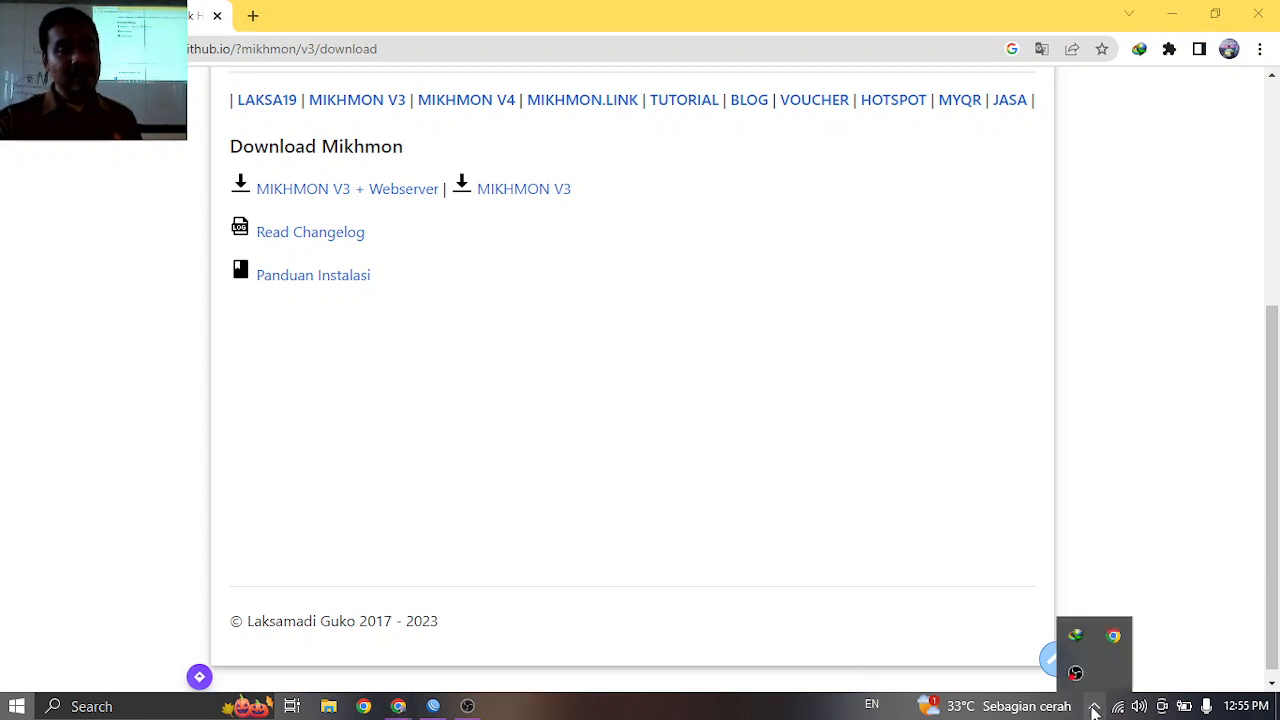
{"action": "left_click", "coordinate": [1075, 636]}
{"action": "double_click", "coordinate": [557, 527]}
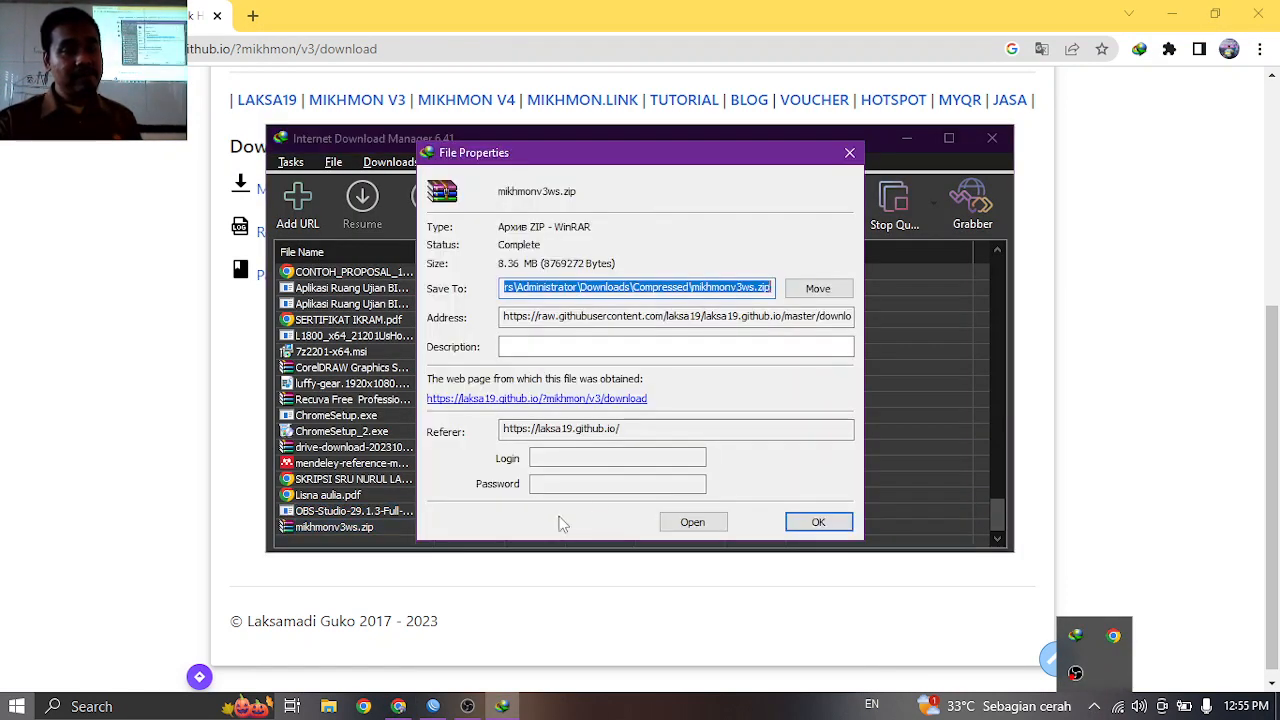
{"action": "left_click", "coordinate": [692, 522]}
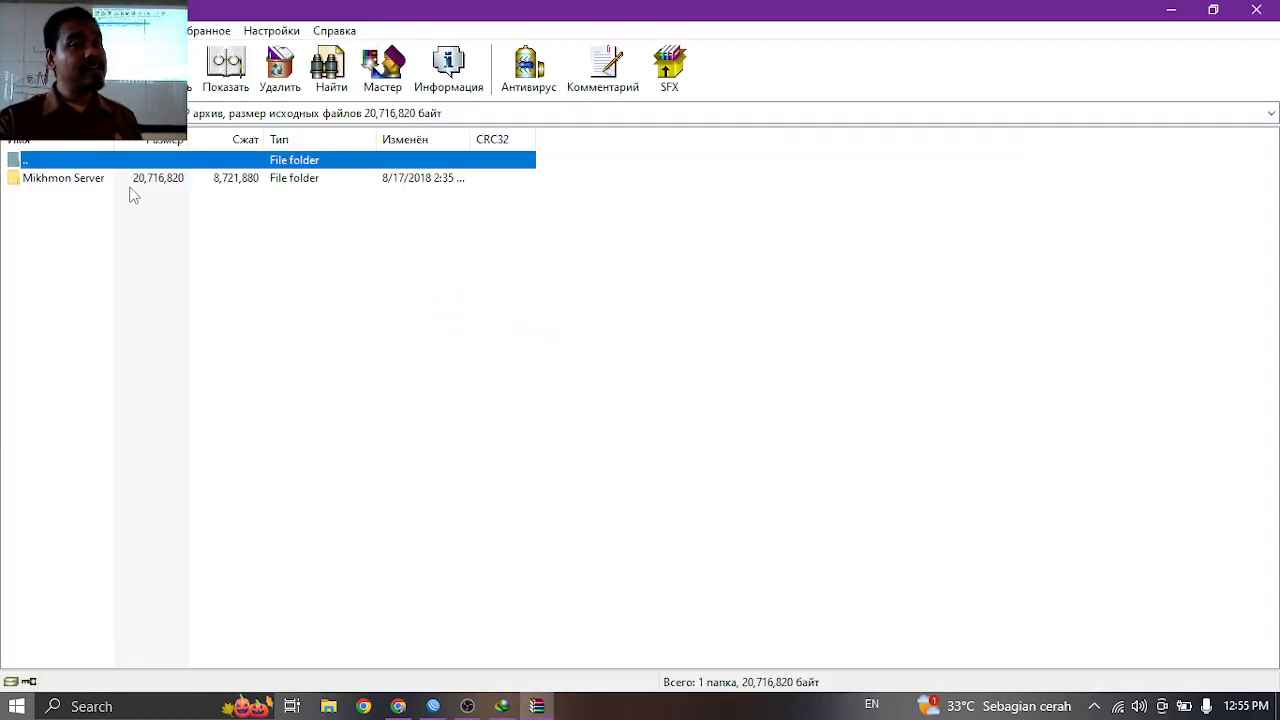
Extract the Mikhmon Server folder from the archive to the Desktop.
{"action": "left_click", "coordinate": [133, 180]}
{"action": "left_click", "coordinate": [190, 80]}
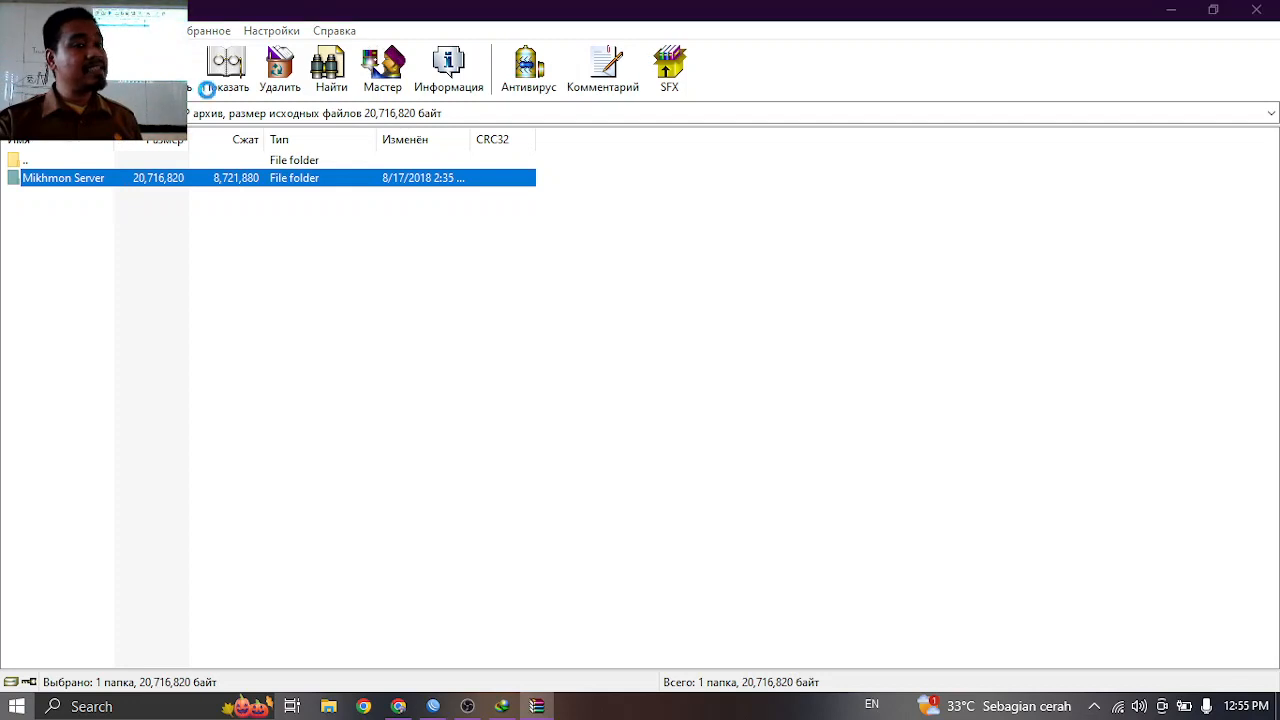
{"action": "left_click", "coordinate": [692, 244]}
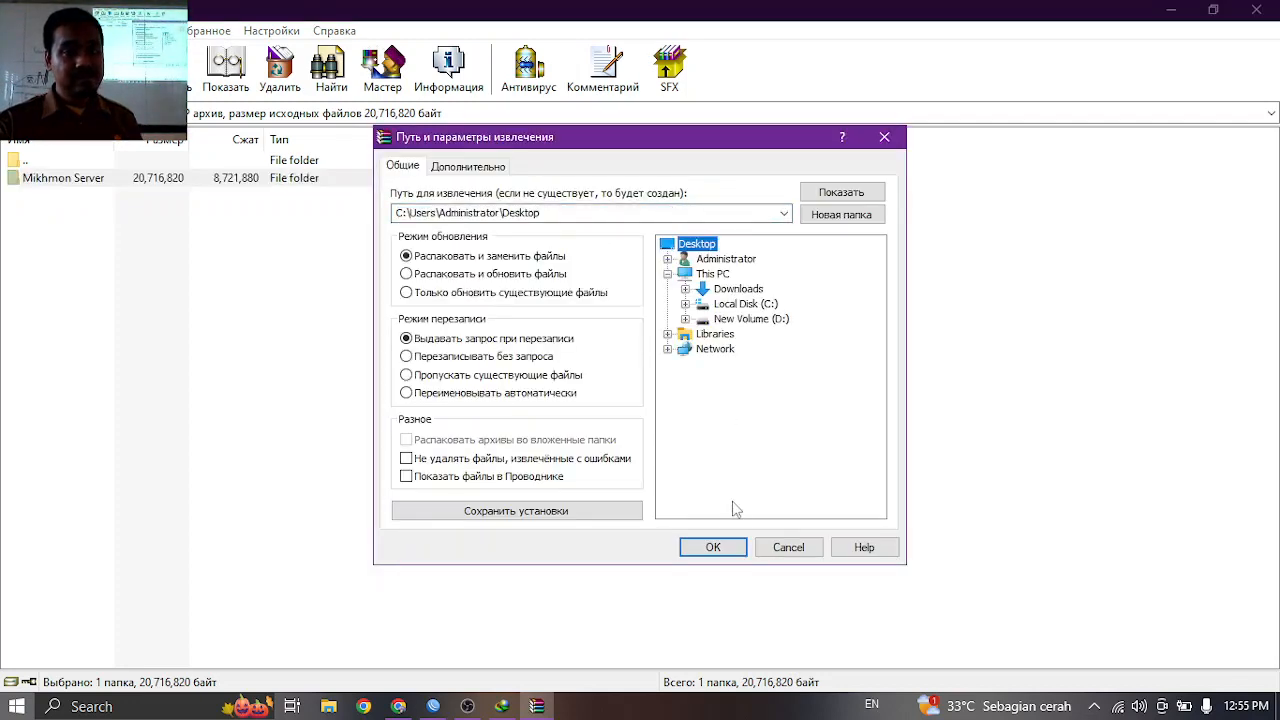
{"action": "left_click", "coordinate": [713, 547]}
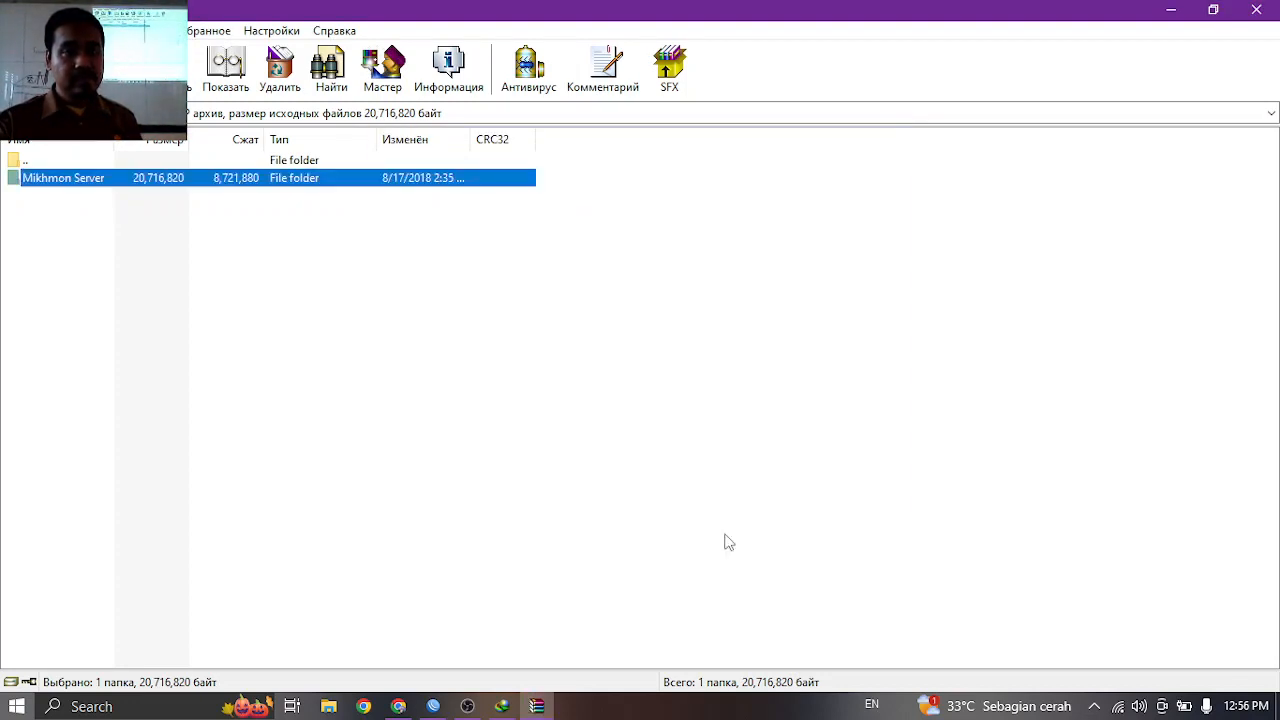
Close WinRAR, the file properties and the download manager, and minimize Chrome.
{"action": "left_click", "coordinate": [1257, 10]}
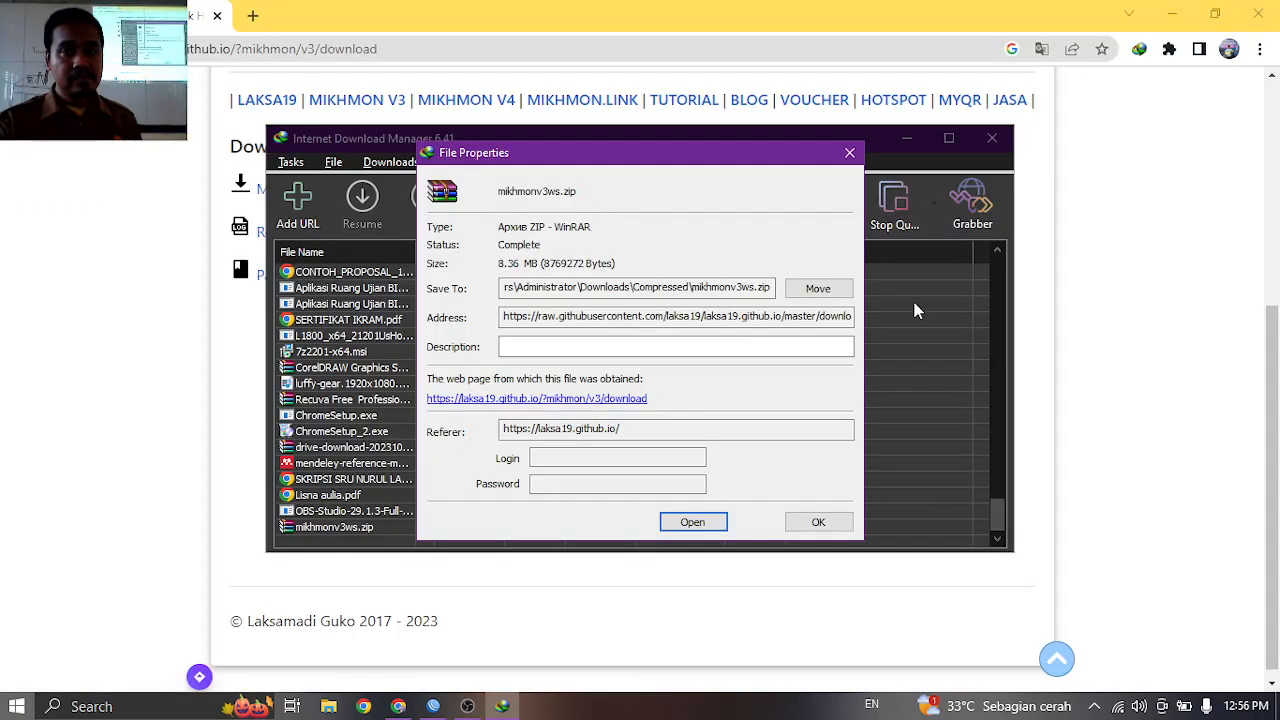
{"action": "left_click", "coordinate": [818, 522]}
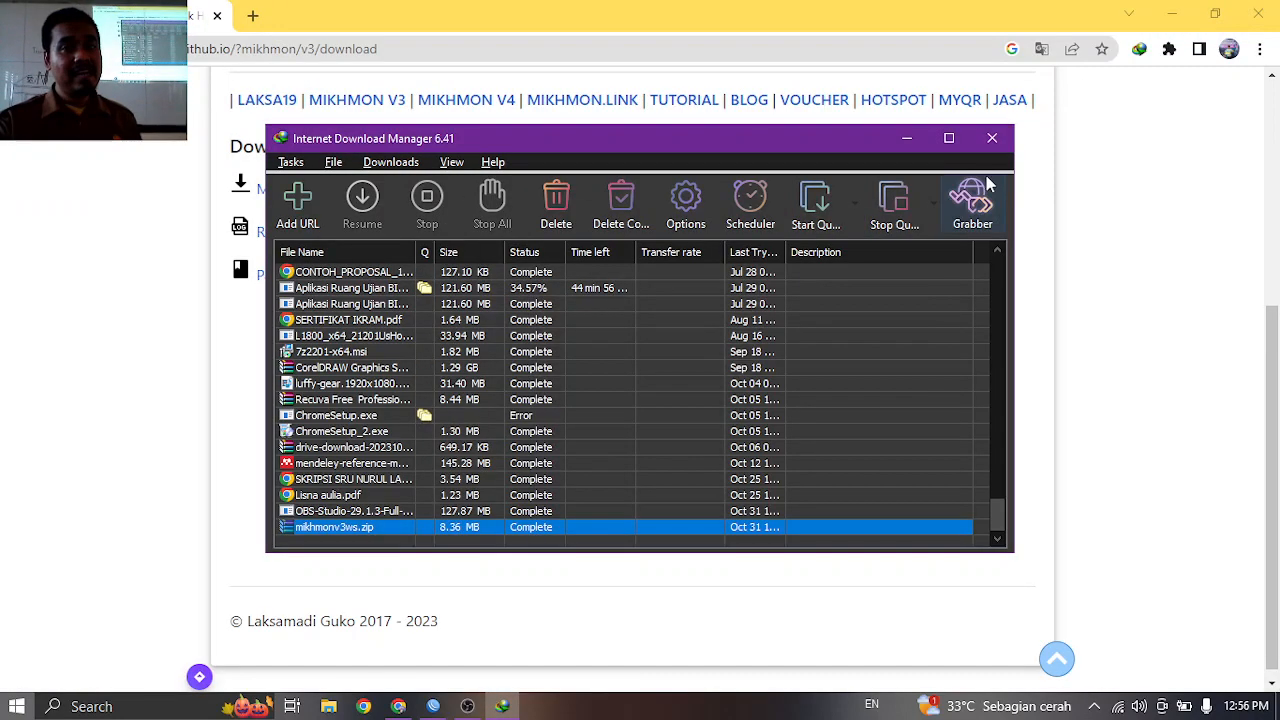
{"action": "left_click", "coordinate": [992, 137]}
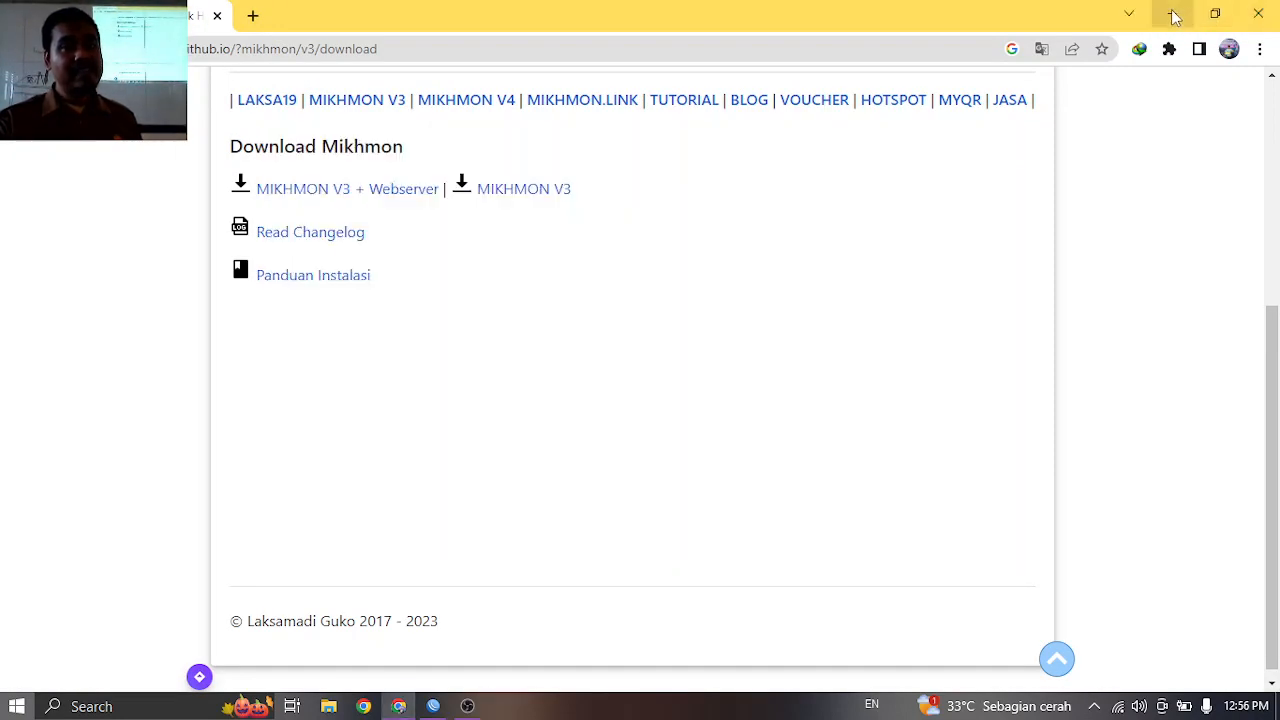
{"action": "left_click", "coordinate": [1174, 15]}
Turn Show desktop icons back on from the desktop's View menu.
{"action": "right_click", "coordinate": [610, 260]}
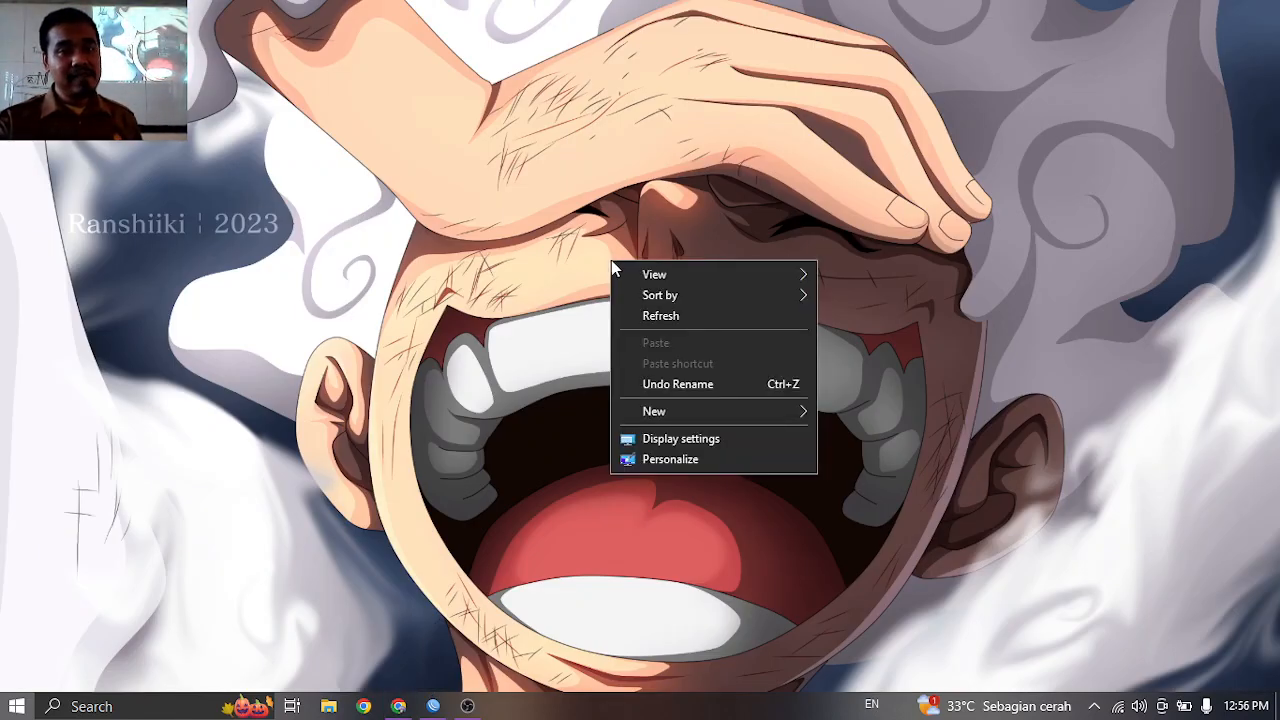
{"action": "mouse_move", "coordinate": [771, 278]}
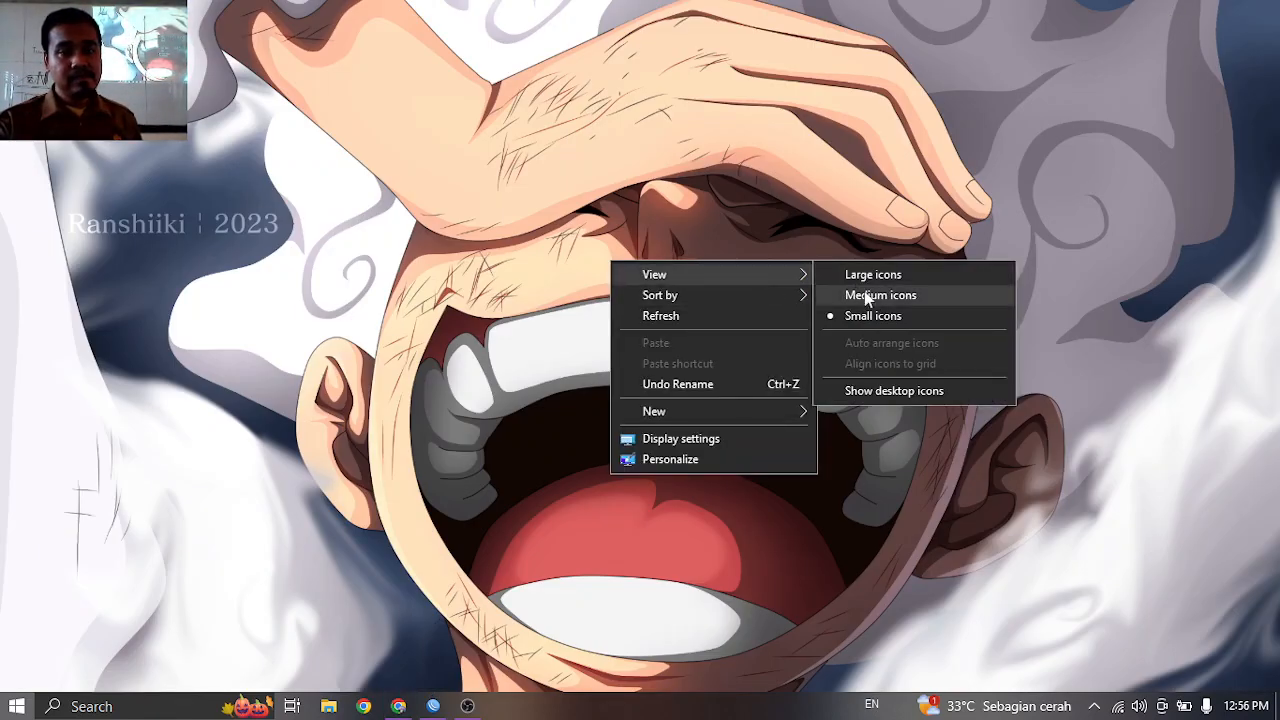
{"action": "left_click", "coordinate": [892, 392]}
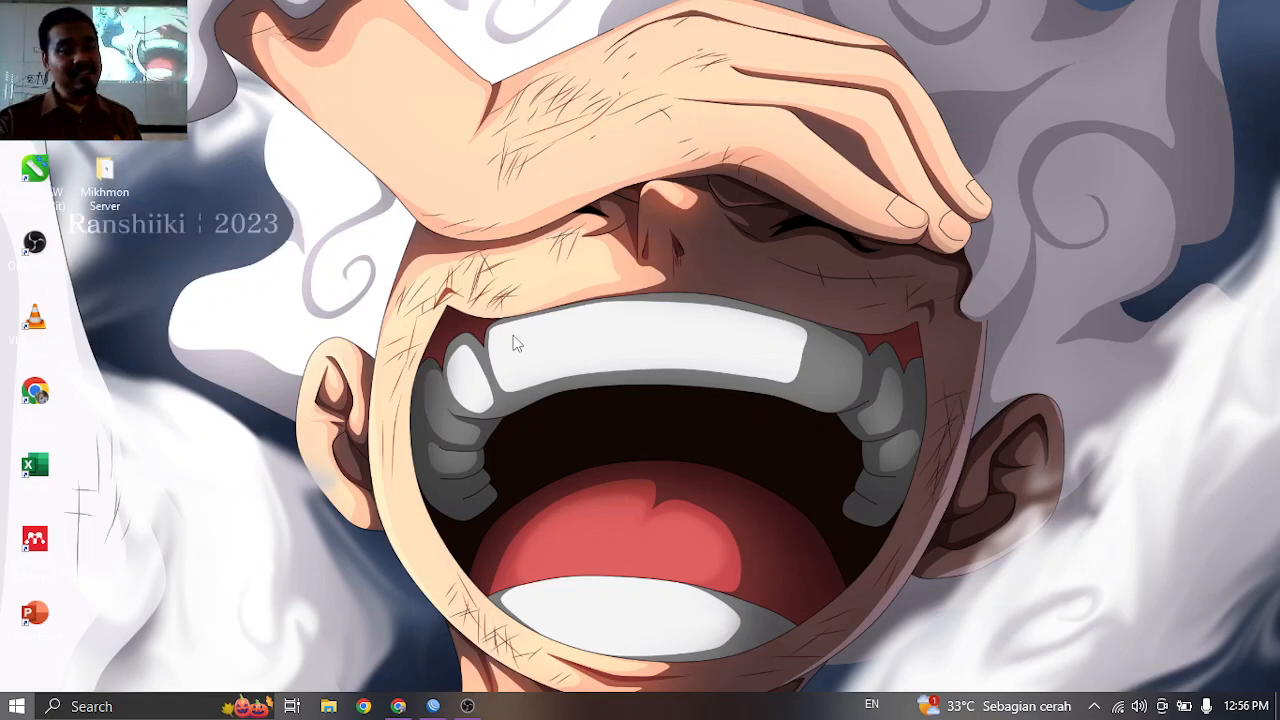
Refresh WinBox Neighbors and connect to the RouterOS router 18:FD:74:38:25:5F.
{"action": "left_click", "coordinate": [435, 705]}
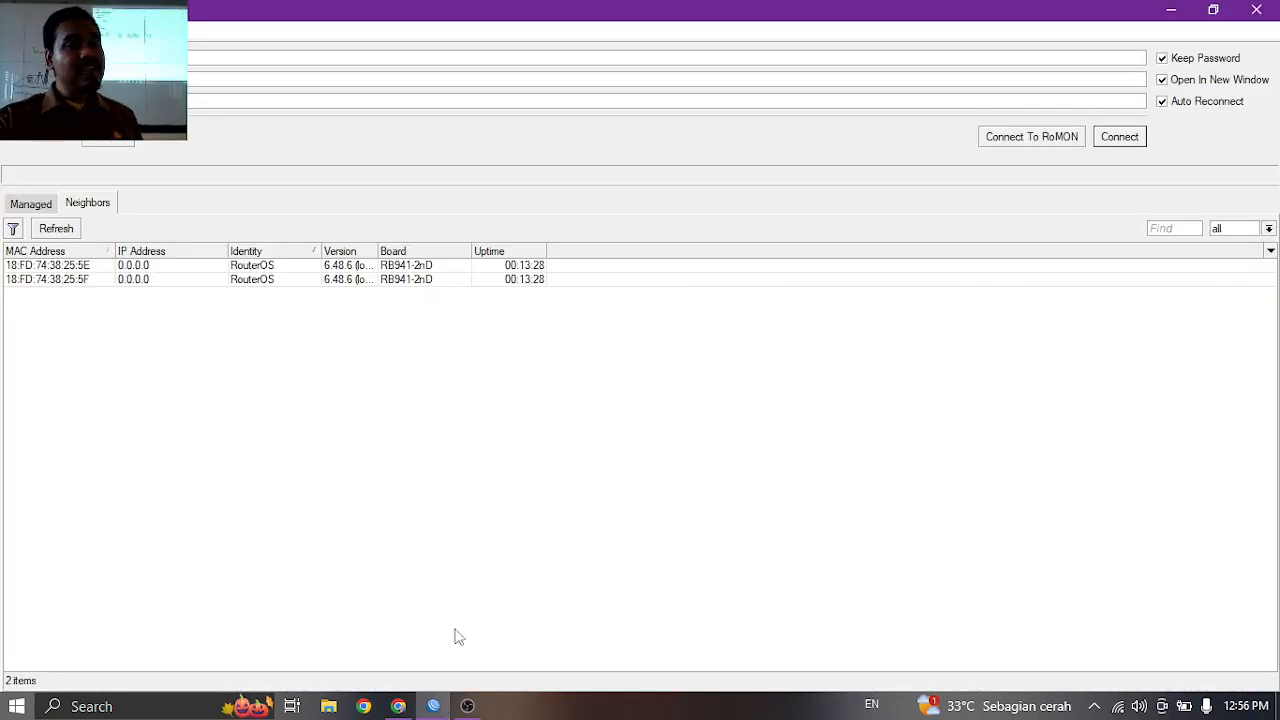
{"action": "left_click", "coordinate": [1118, 706]}
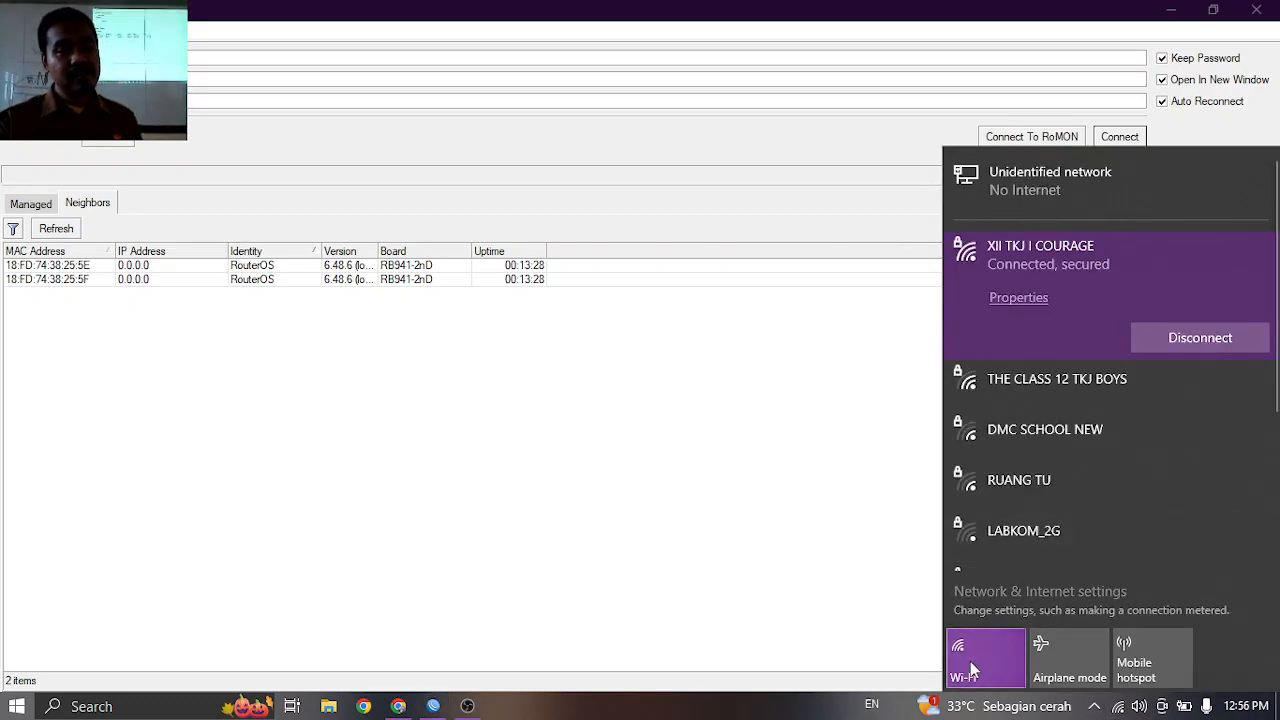
{"action": "left_click", "coordinate": [712, 532]}
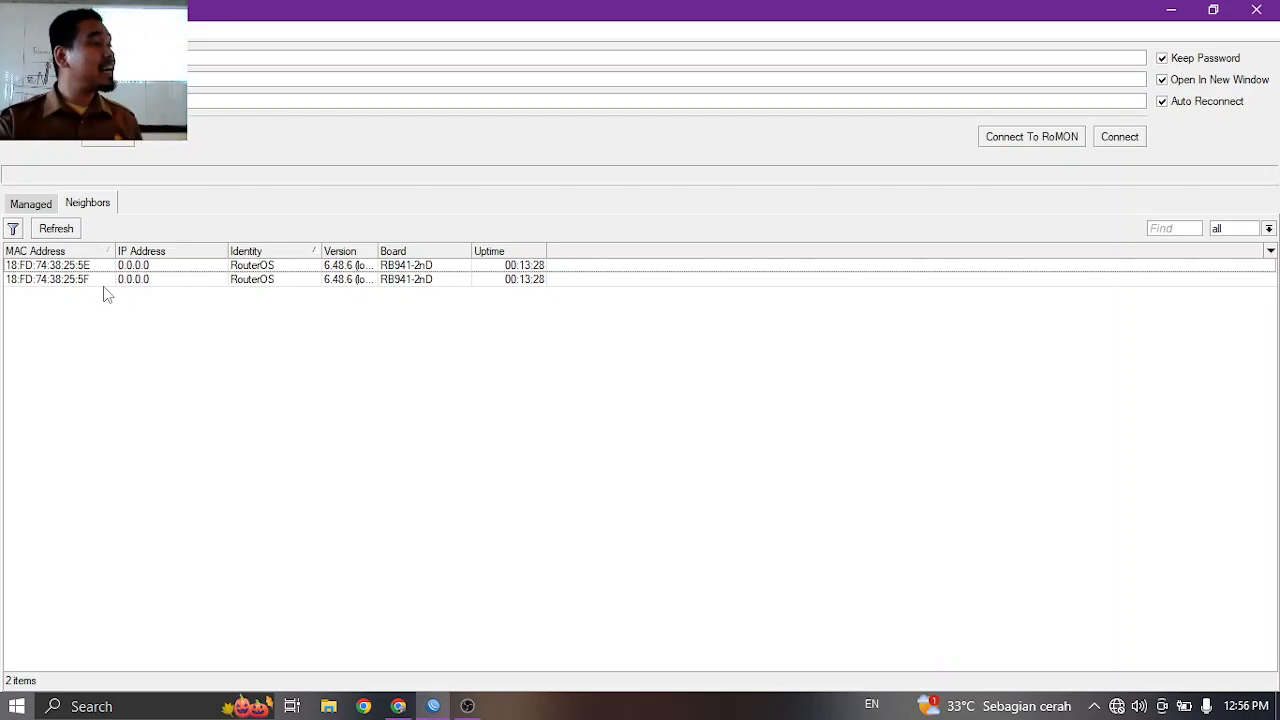
{"action": "left_click", "coordinate": [56, 229]}
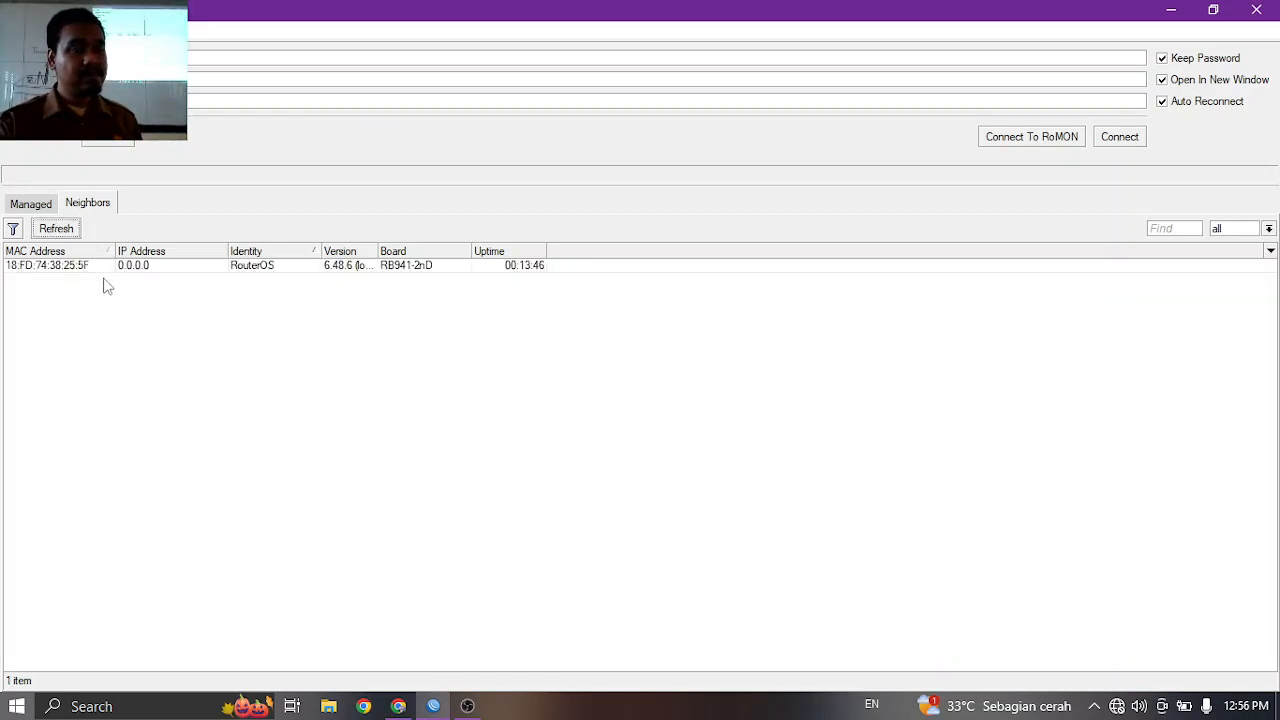
{"action": "left_click", "coordinate": [38, 266]}
{"action": "left_click", "coordinate": [1142, 141]}
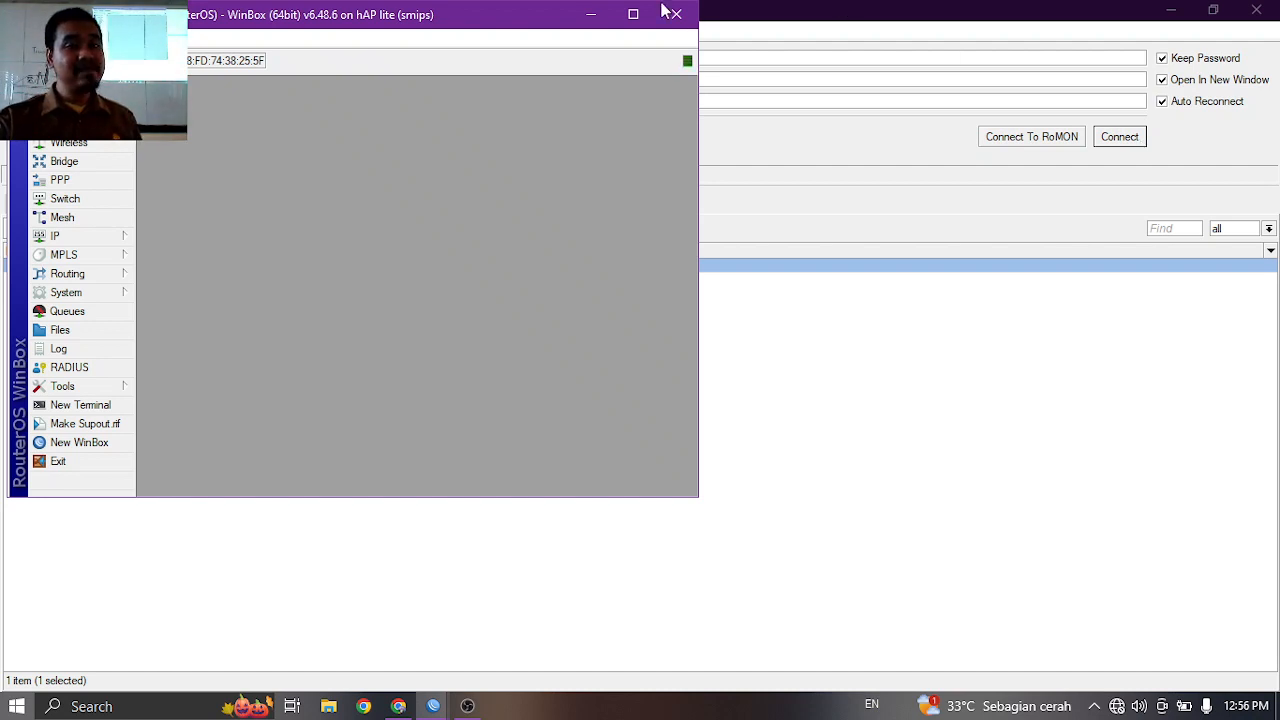
Reset the router with No Default Configuration and Do Not Backup, then reopen Reset Configuration.
{"action": "left_click", "coordinate": [633, 14]}
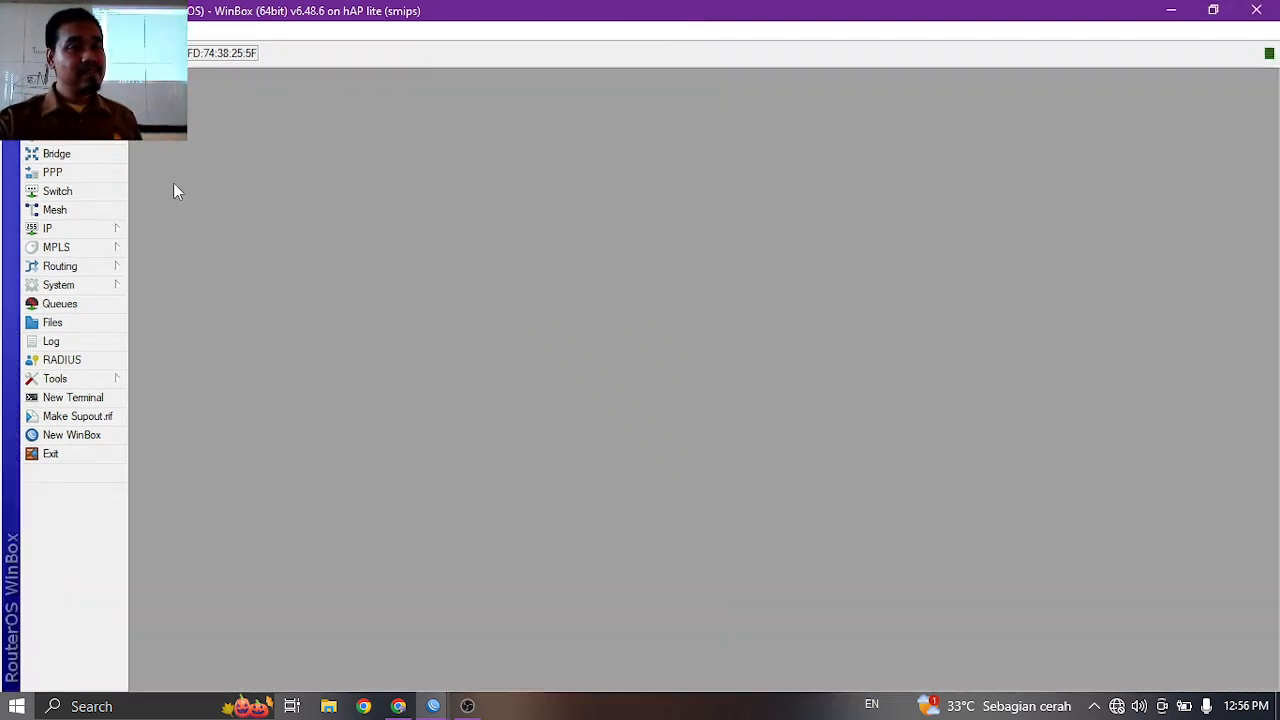
{"action": "left_click", "coordinate": [84, 289]}
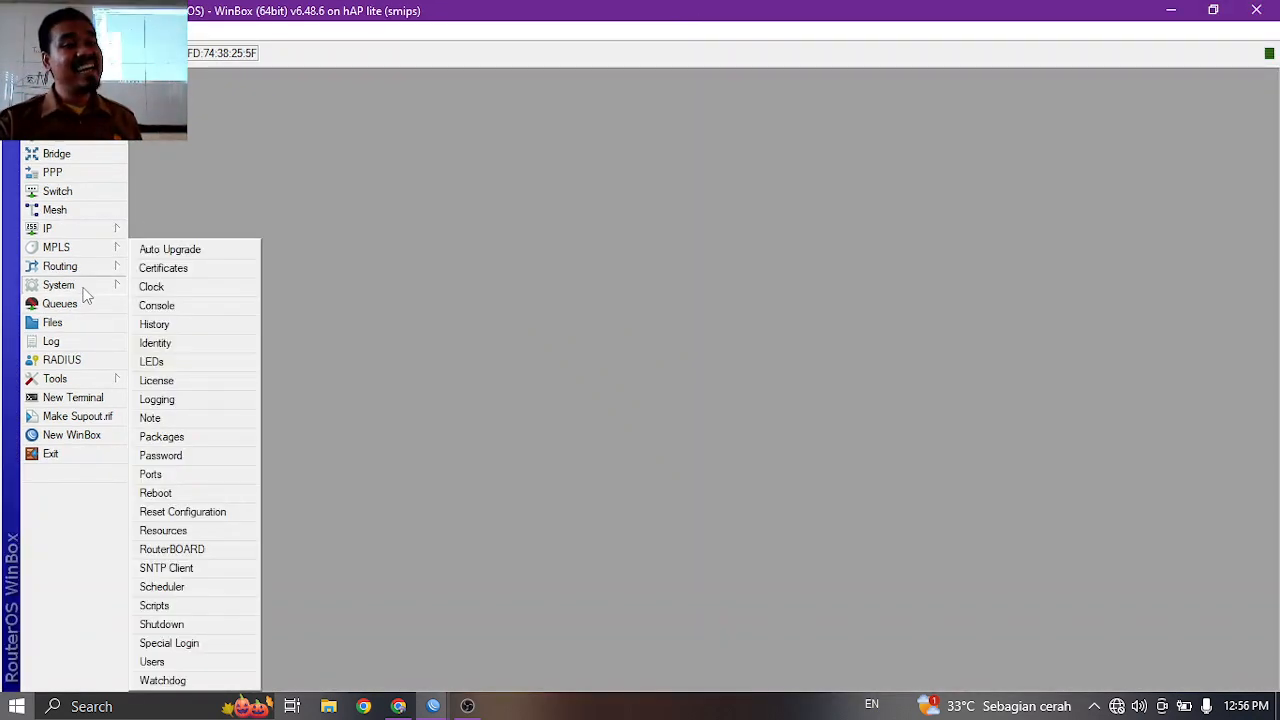
{"action": "left_click", "coordinate": [220, 512]}
{"action": "left_click", "coordinate": [634, 394]}
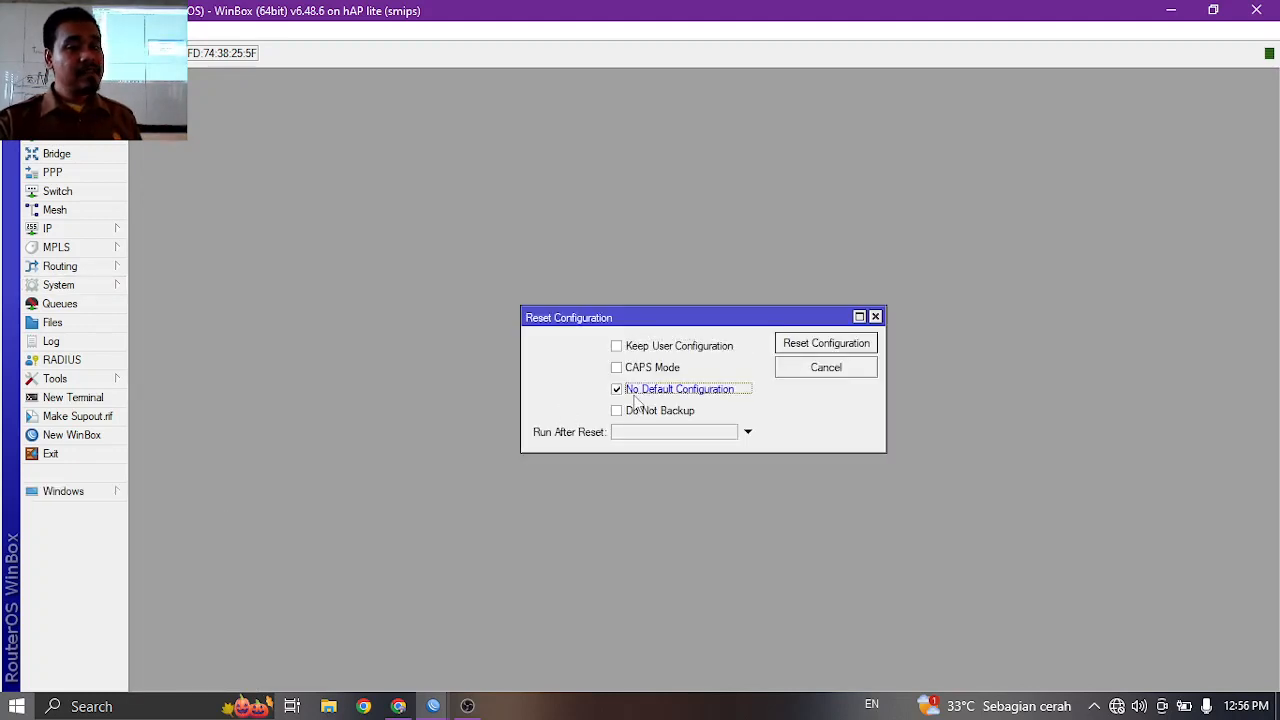
{"action": "left_click", "coordinate": [633, 416]}
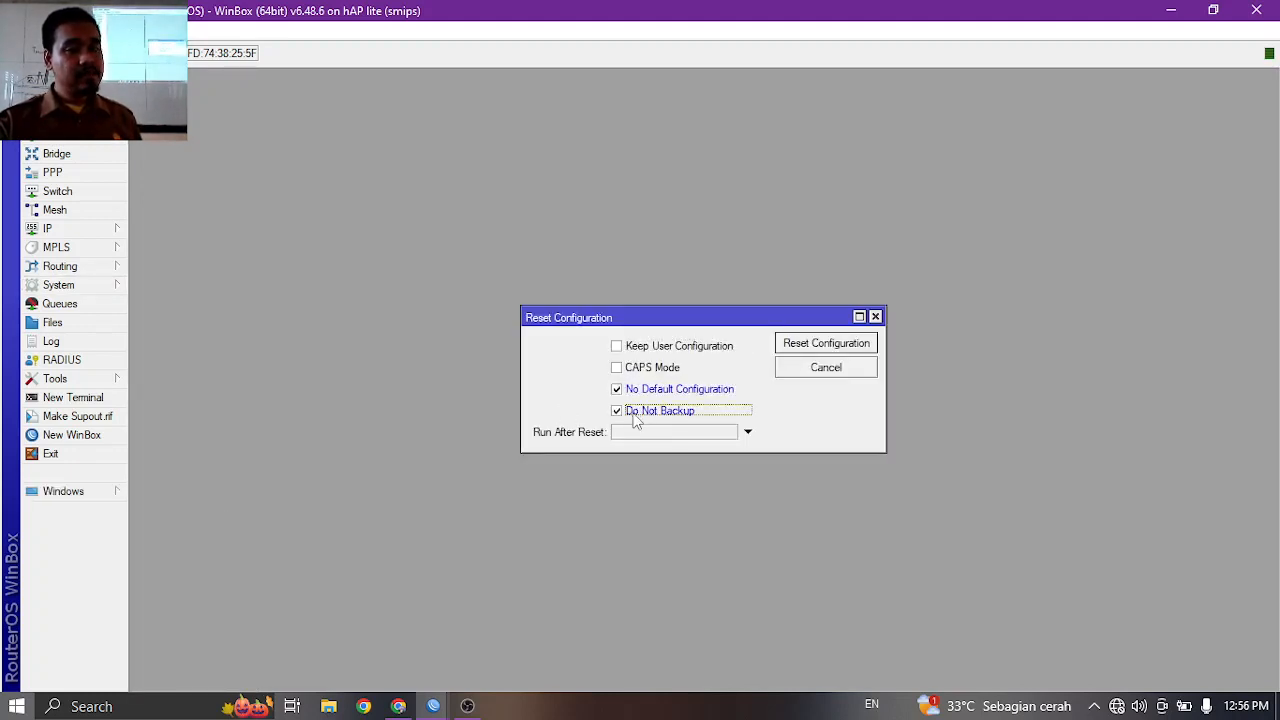
{"action": "left_click", "coordinate": [826, 343]}
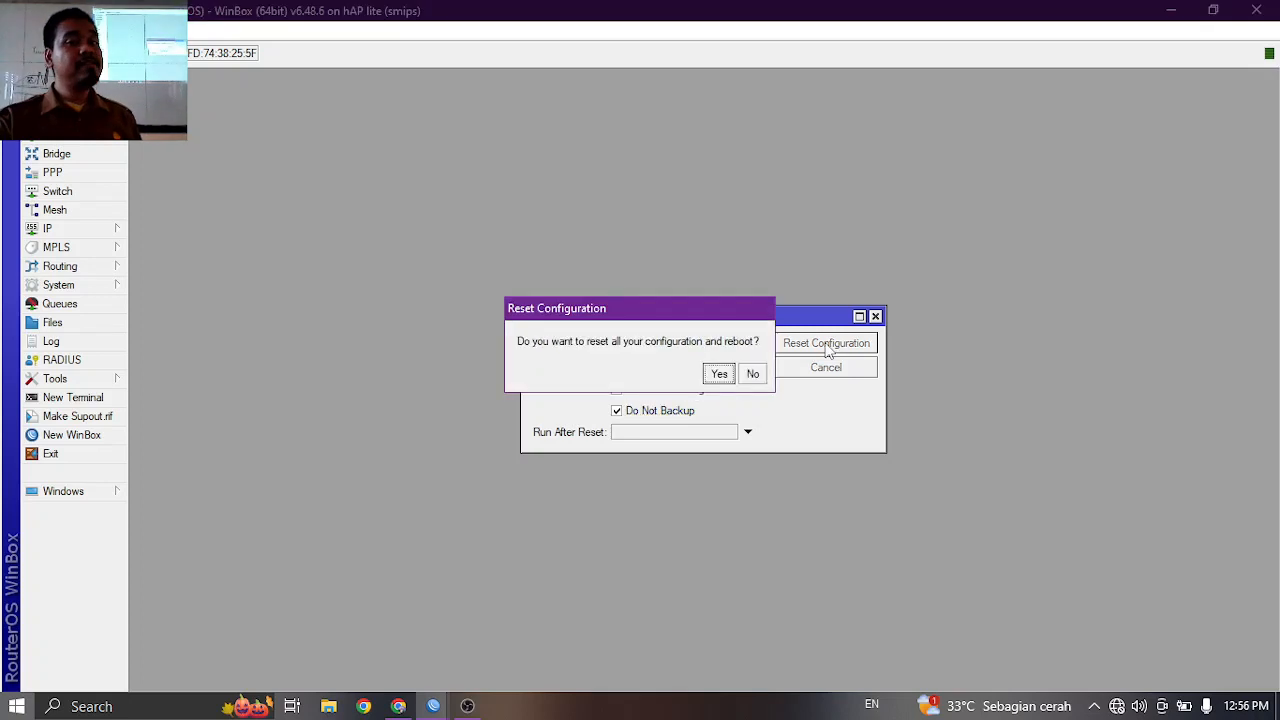
{"action": "left_click", "coordinate": [724, 374]}
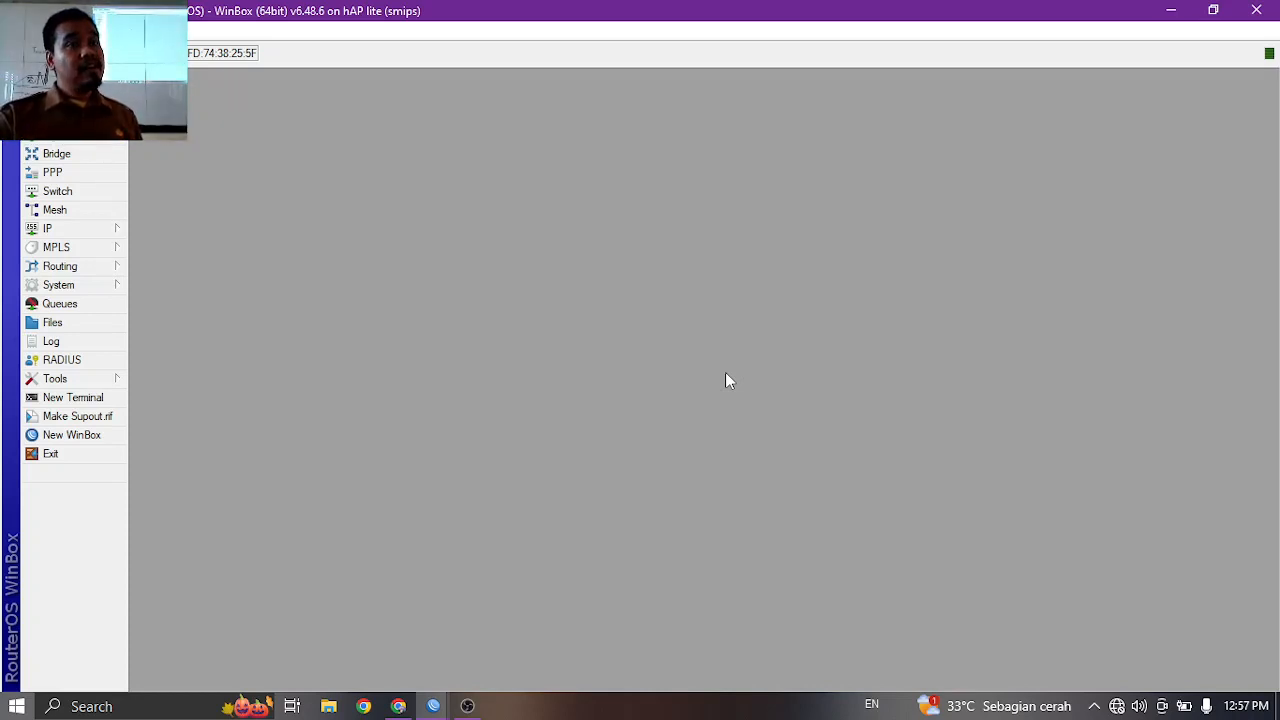
{"action": "left_click", "coordinate": [108, 285]}
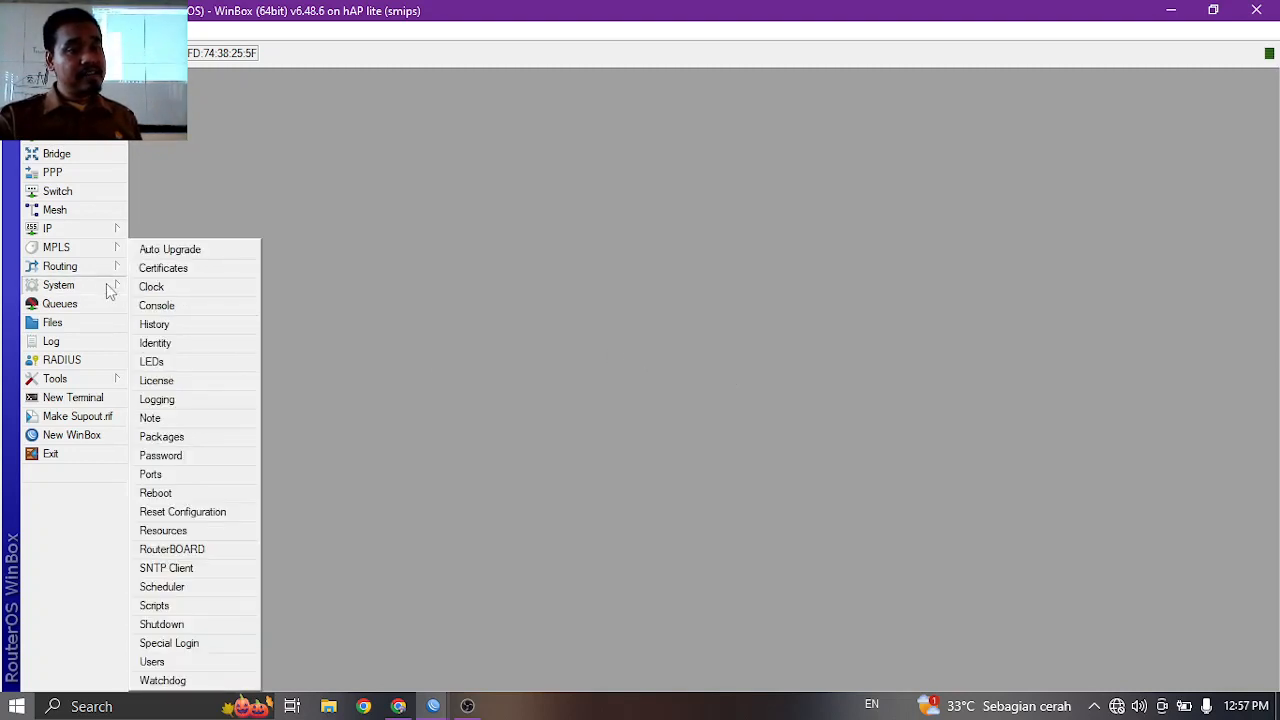
{"action": "left_click", "coordinate": [199, 517]}
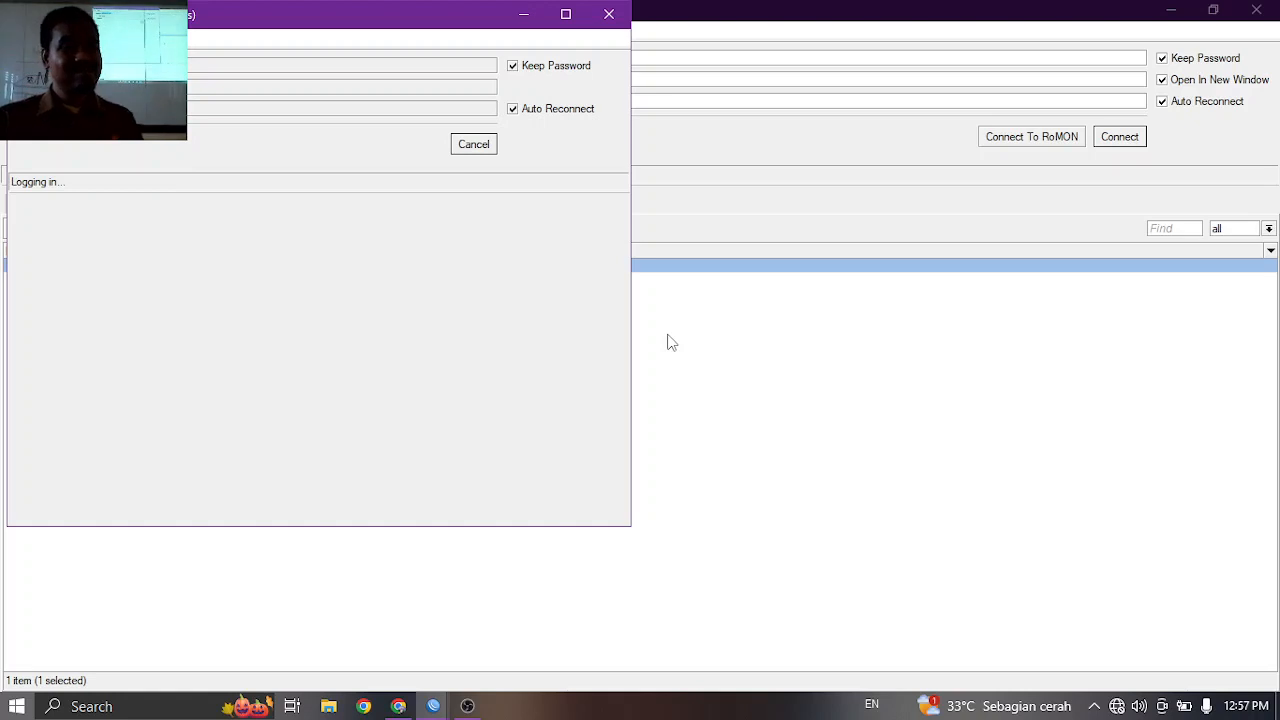
Cancel the stalled login, reconnect to the refreshed router, and close the Reset Configuration window.
{"action": "left_click", "coordinate": [565, 14]}
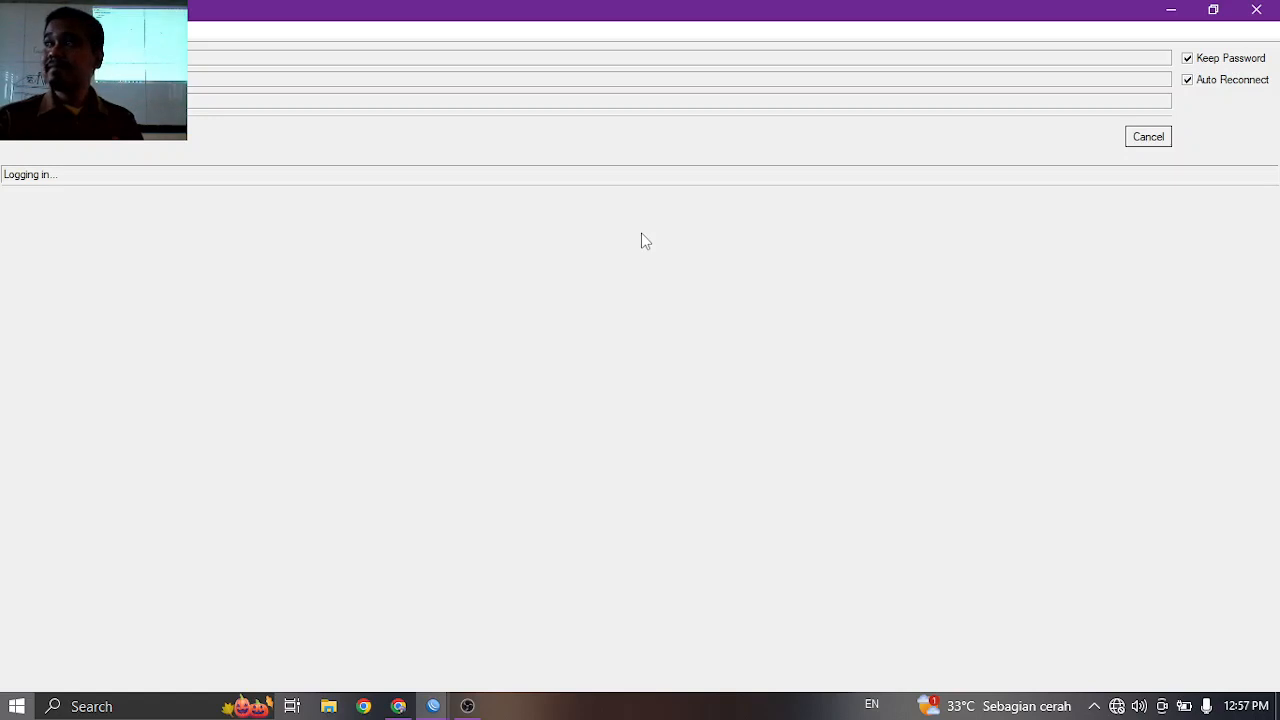
{"action": "left_click", "coordinate": [1146, 140]}
{"action": "left_click", "coordinate": [58, 229]}
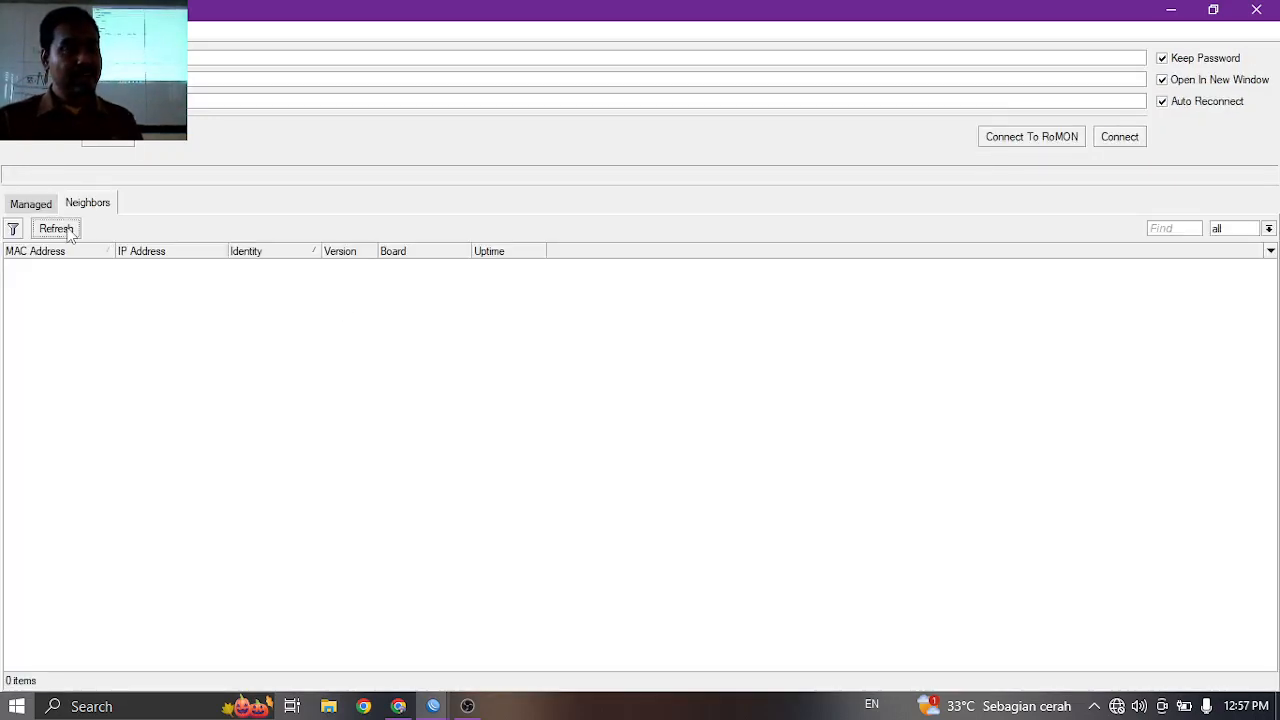
{"action": "left_click", "coordinate": [63, 266]}
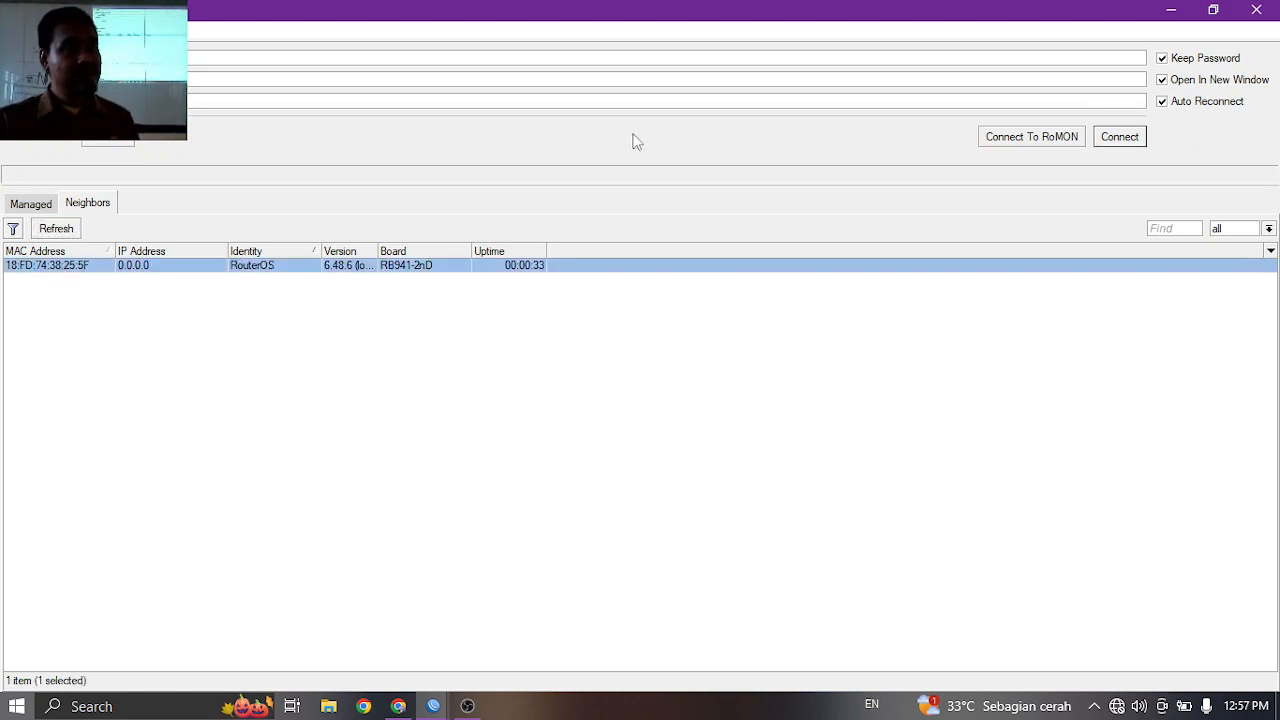
{"action": "left_click", "coordinate": [1118, 138]}
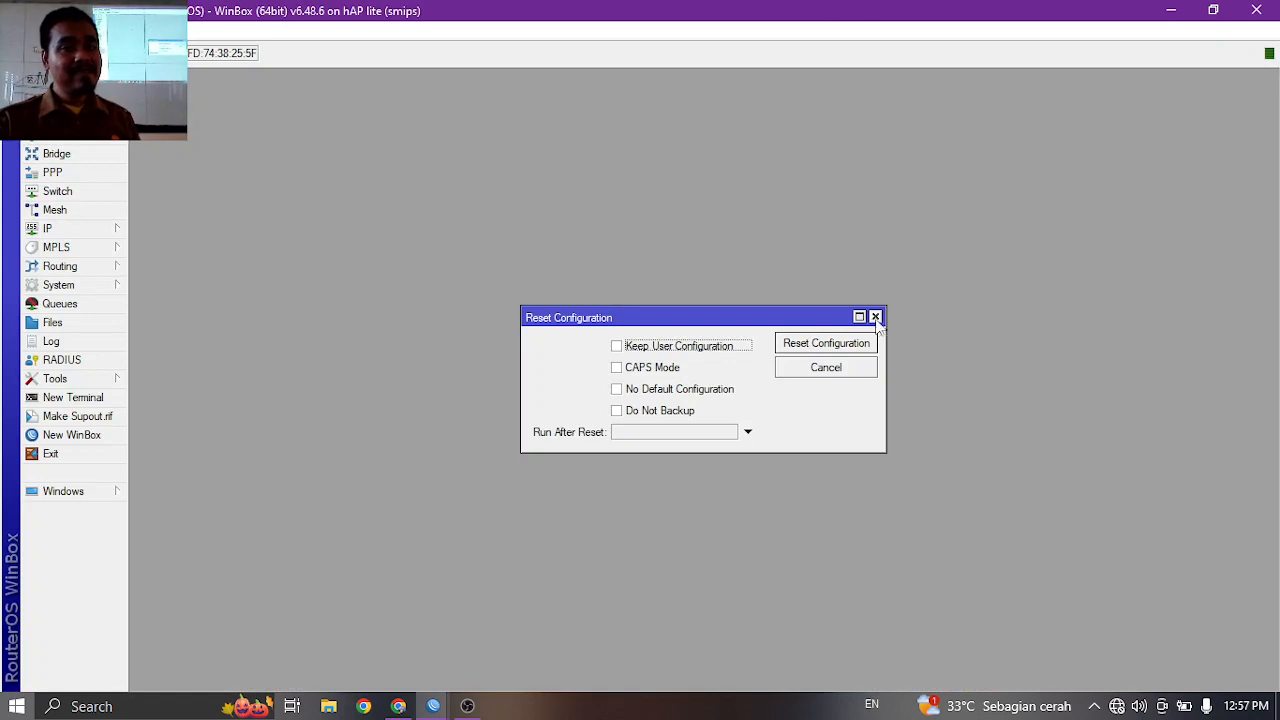
{"action": "left_click", "coordinate": [875, 317]}
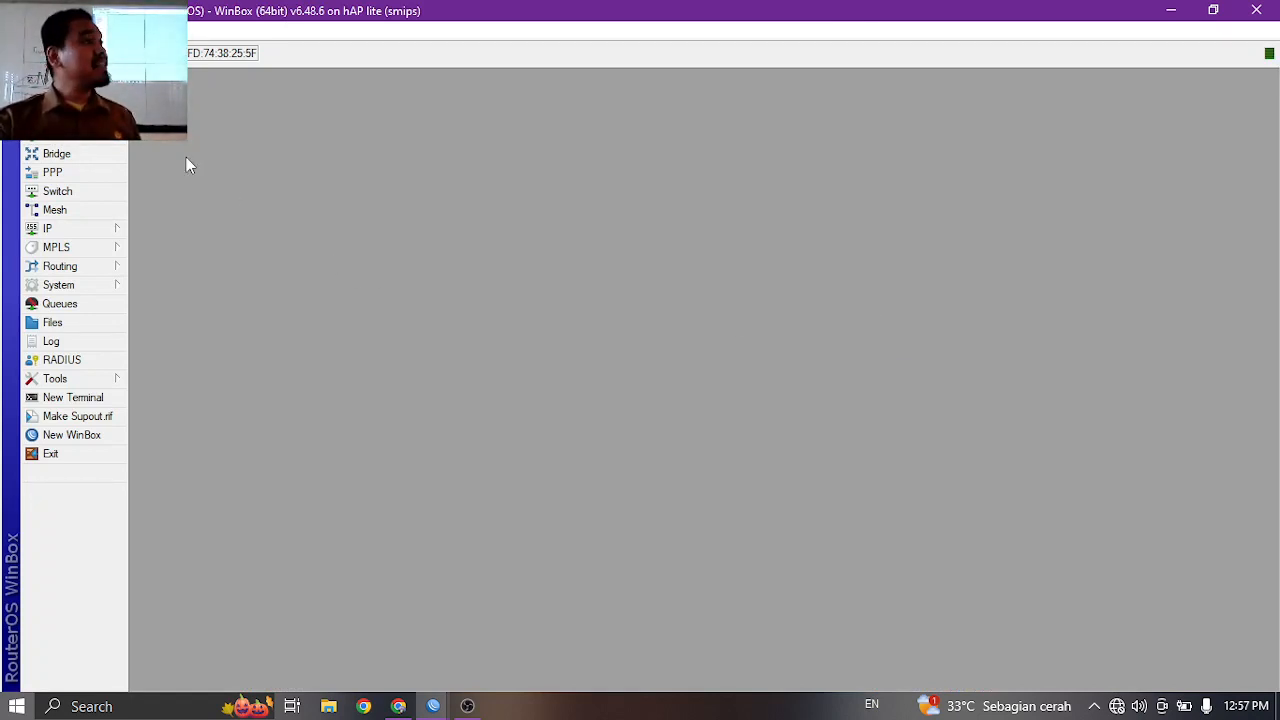
Open the Interface List and rename ether1 to INTERNET.
{"action": "left_click", "coordinate": [64, 116]}
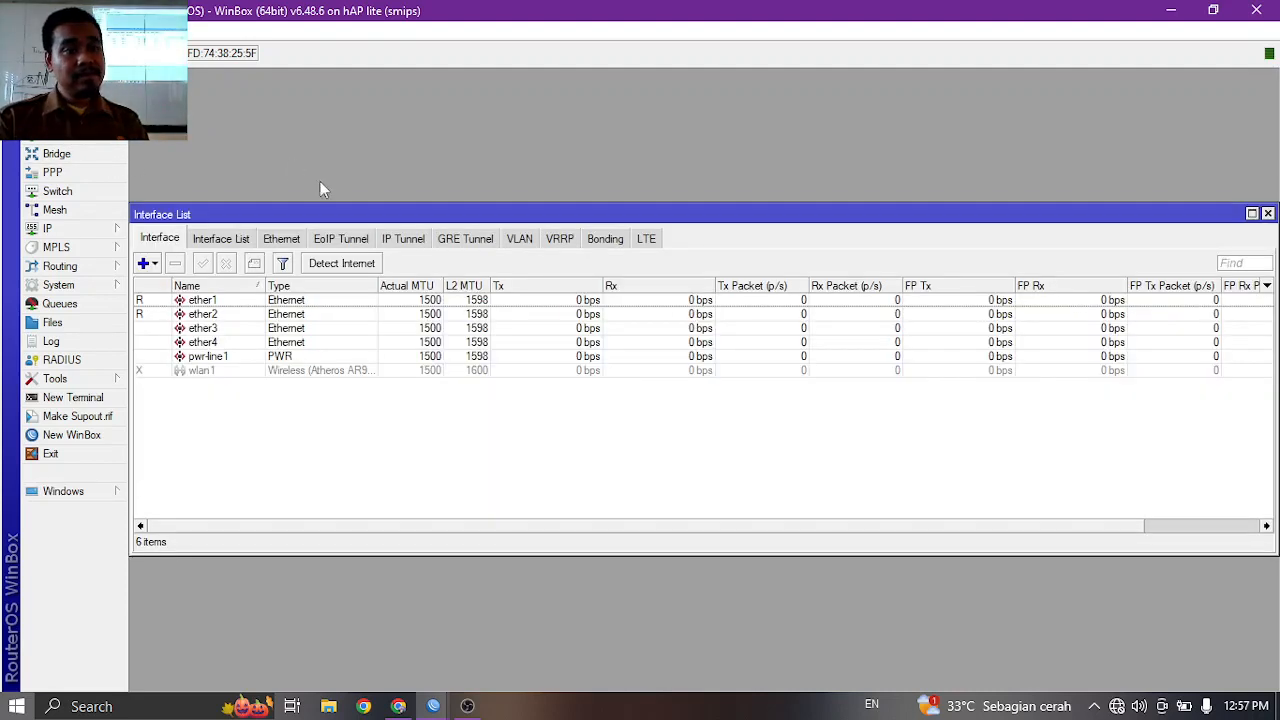
{"action": "left_click_drag", "start_coordinate": [393, 219], "coordinate": [575, 143]}
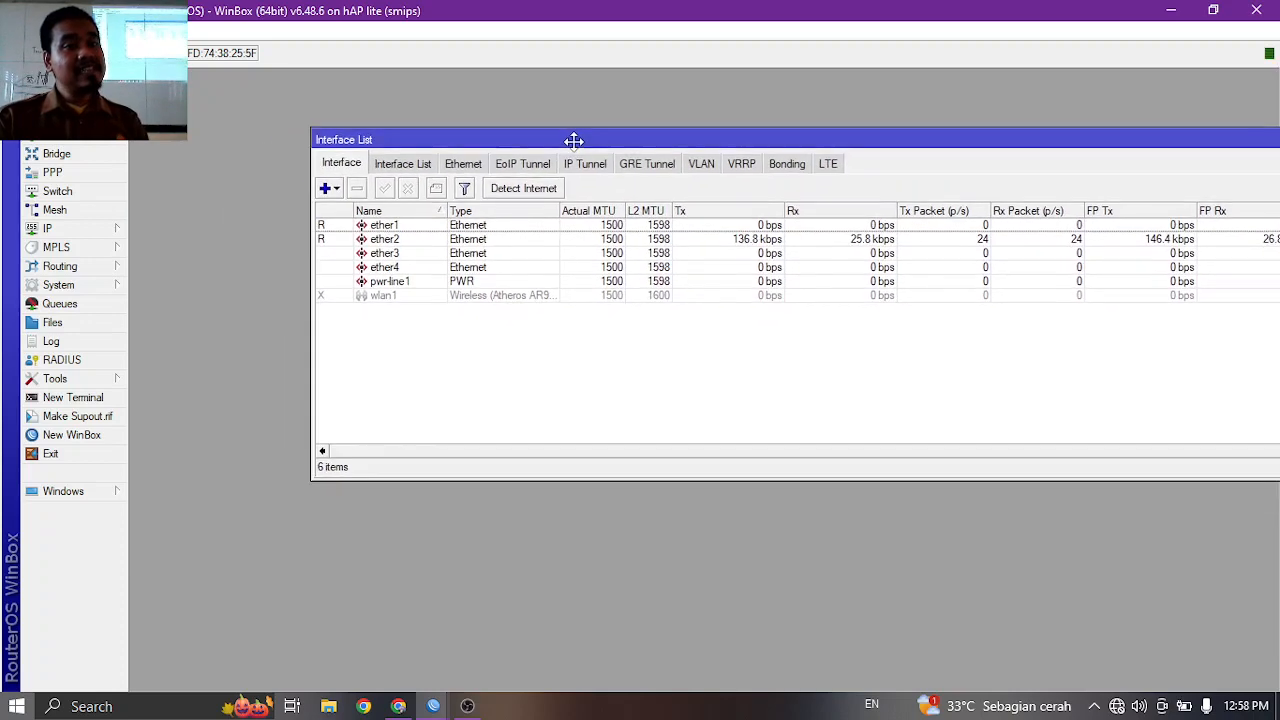
{"action": "double_click", "coordinate": [384, 226]}
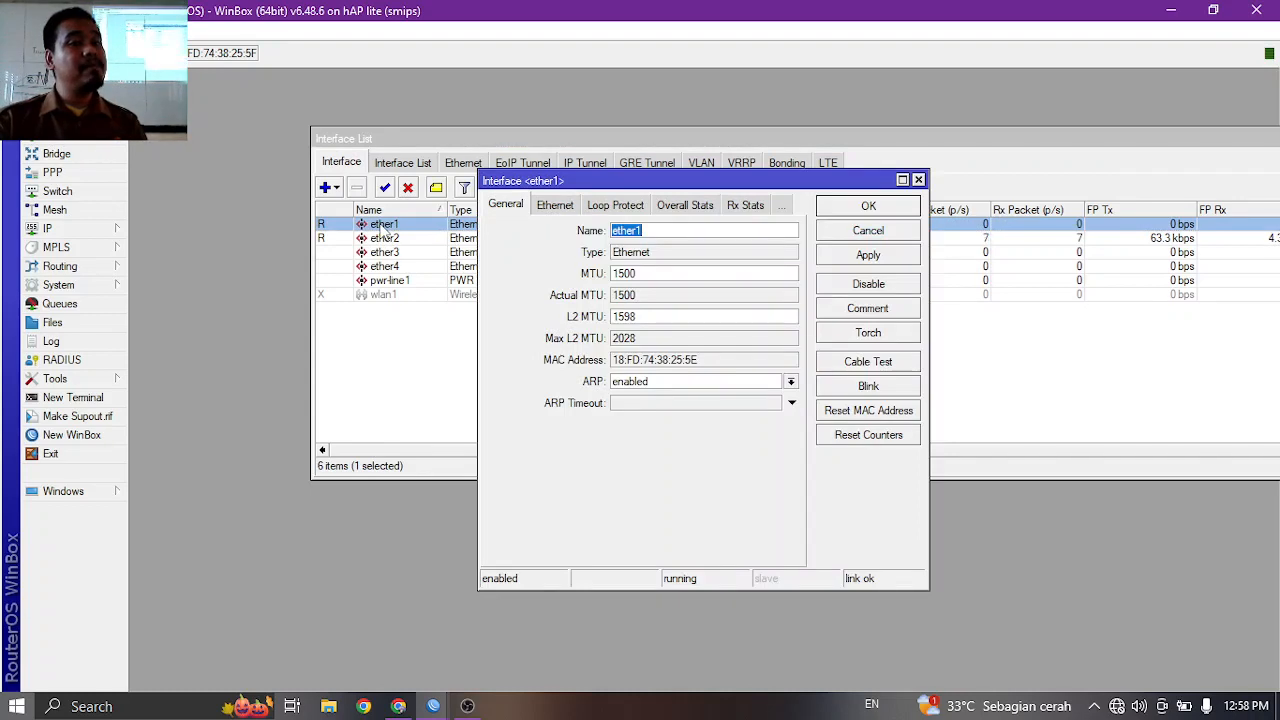
{"action": "type", "text": "in"}
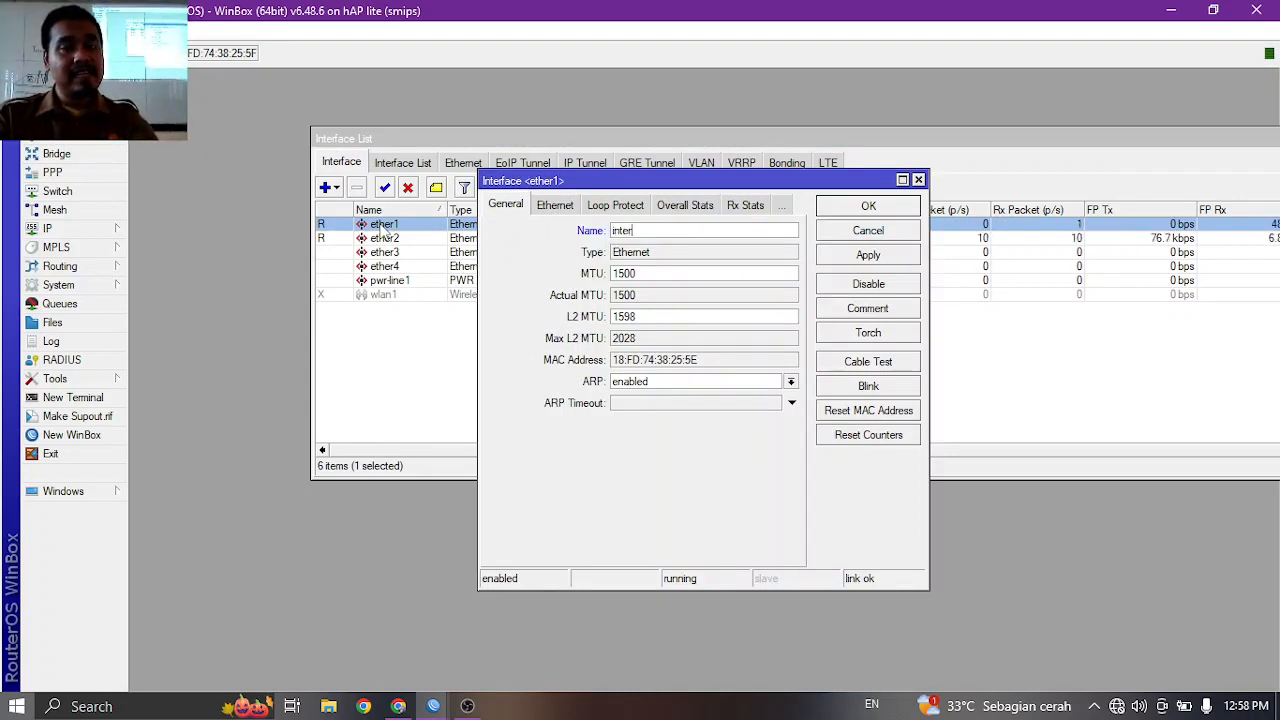
{"action": "key", "text": "BackSpace"}
{"action": "key", "text": "BackSpace"}
{"action": "key", "text": "BackSpace"}
{"action": "type", "text": "IN"}
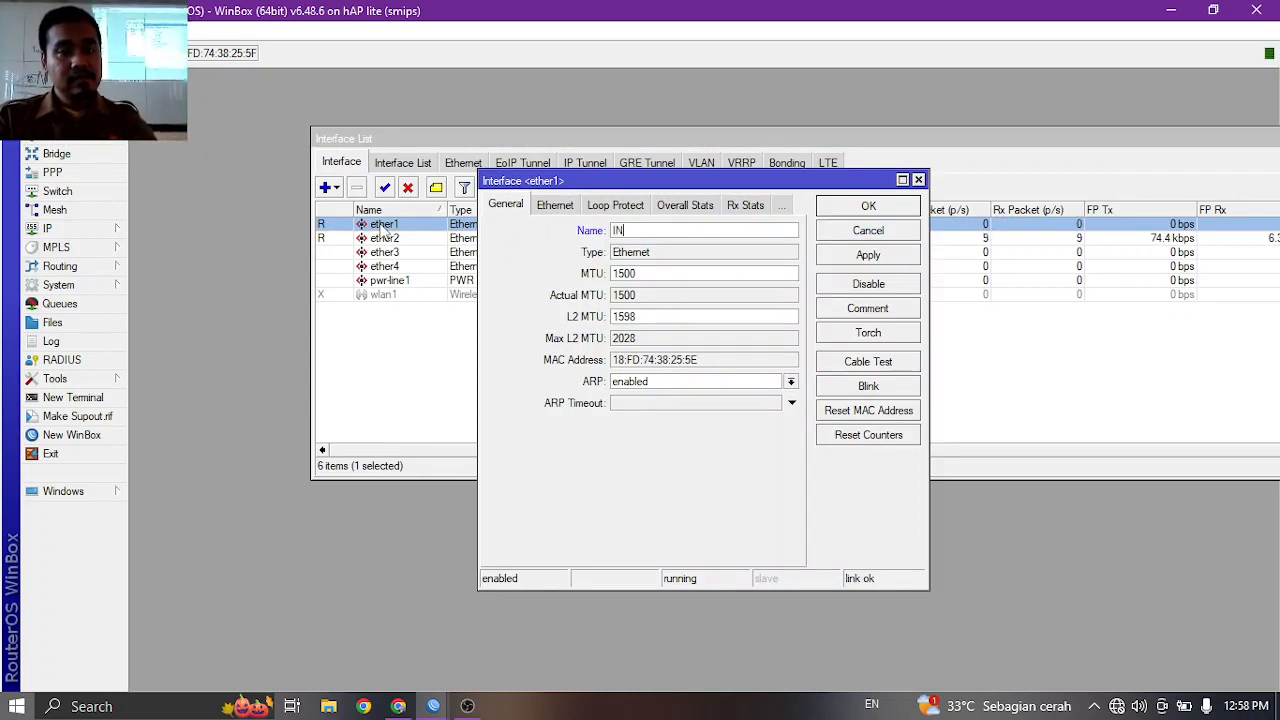
{"action": "type", "text": "TERNET"}
{"action": "key", "text": "Return"}
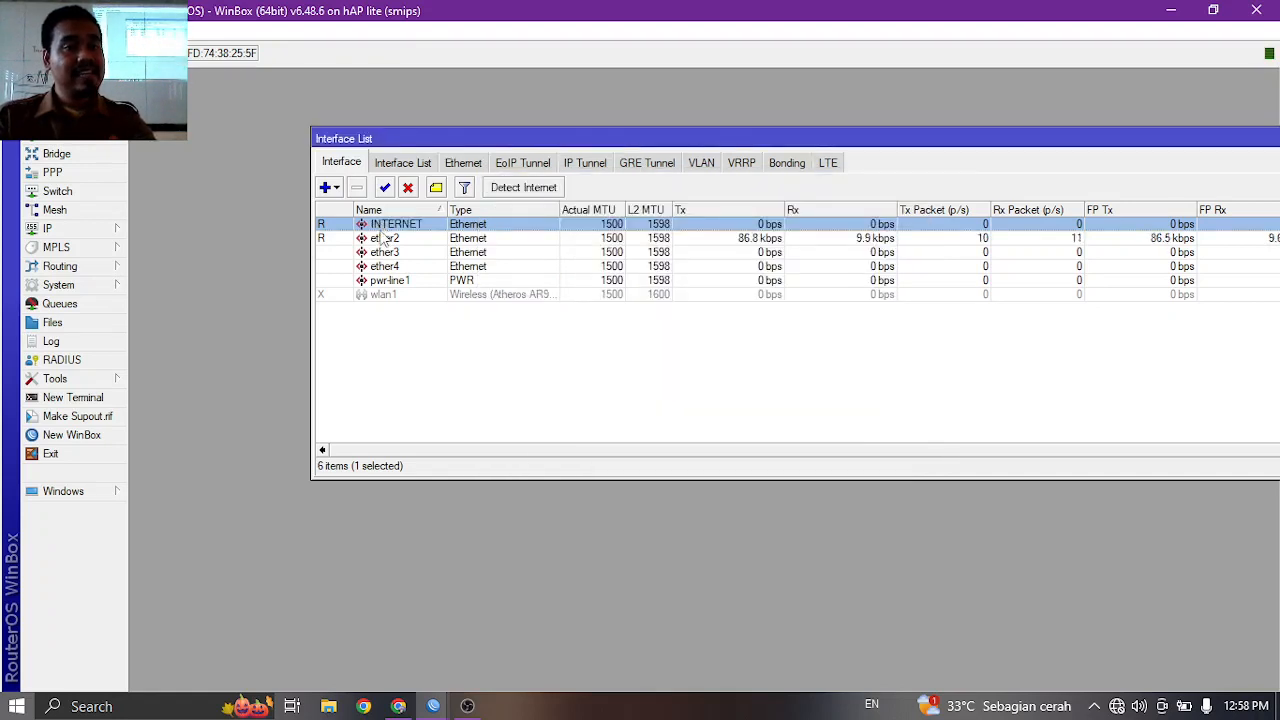
Rename ether2 to LAN, then select the disabled wlan1 interface.
{"action": "double_click", "coordinate": [384, 239]}
{"action": "type", "text": "LAN"}
{"action": "key", "text": "Return"}
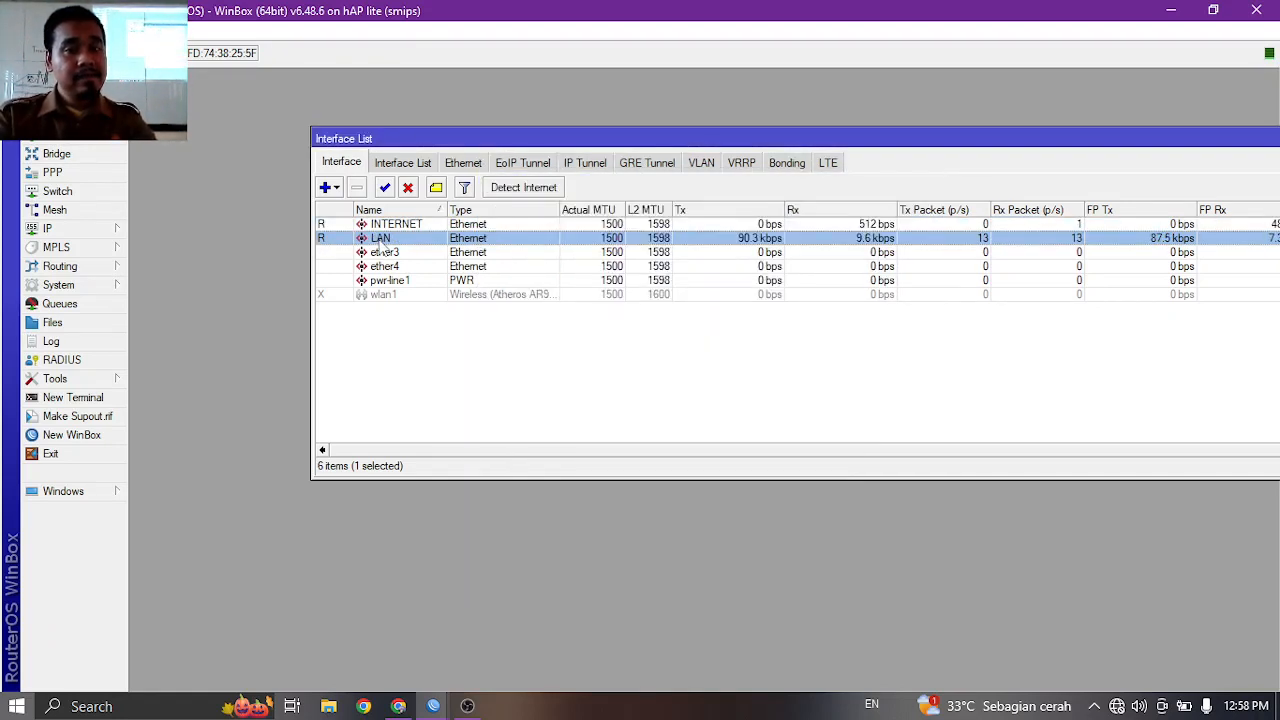
{"action": "left_click", "coordinate": [404, 296]}
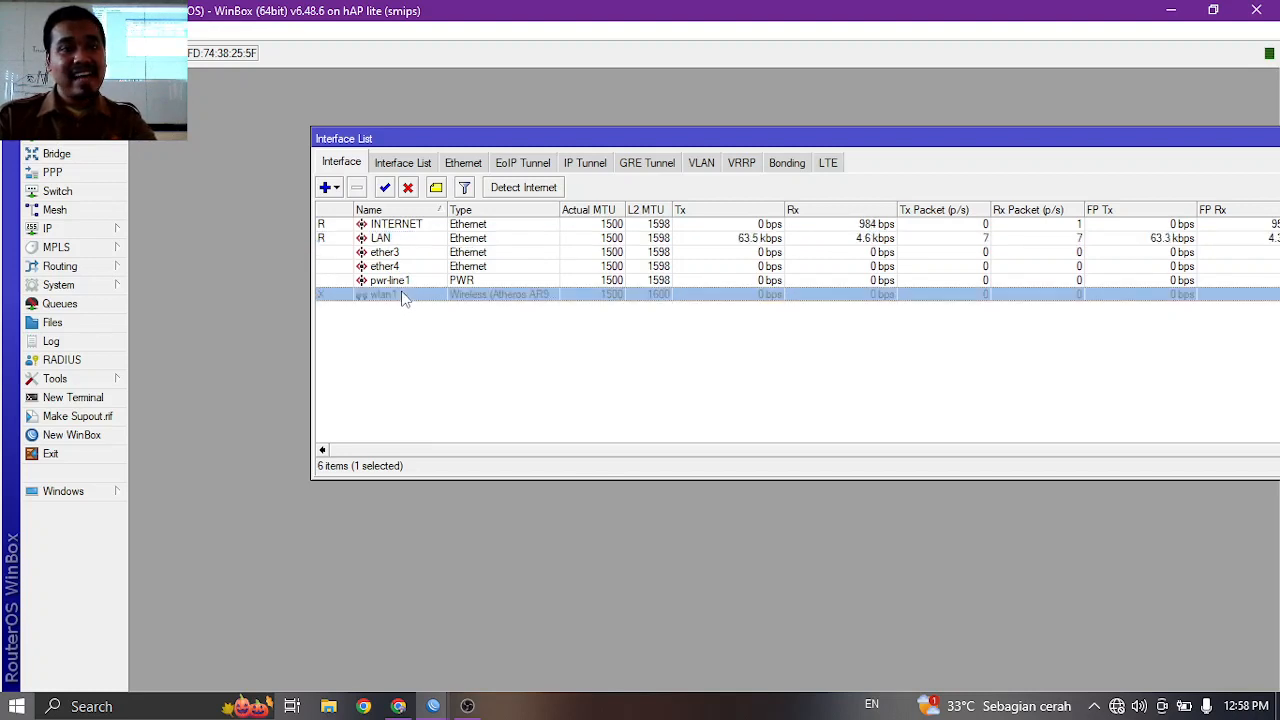
Rename wlan1 to HOTSPOT and set it to ap bridge mode on the 2GHz-B/G/N band.
{"action": "double_click", "coordinate": [404, 296]}
{"action": "type", "text": "HO"}
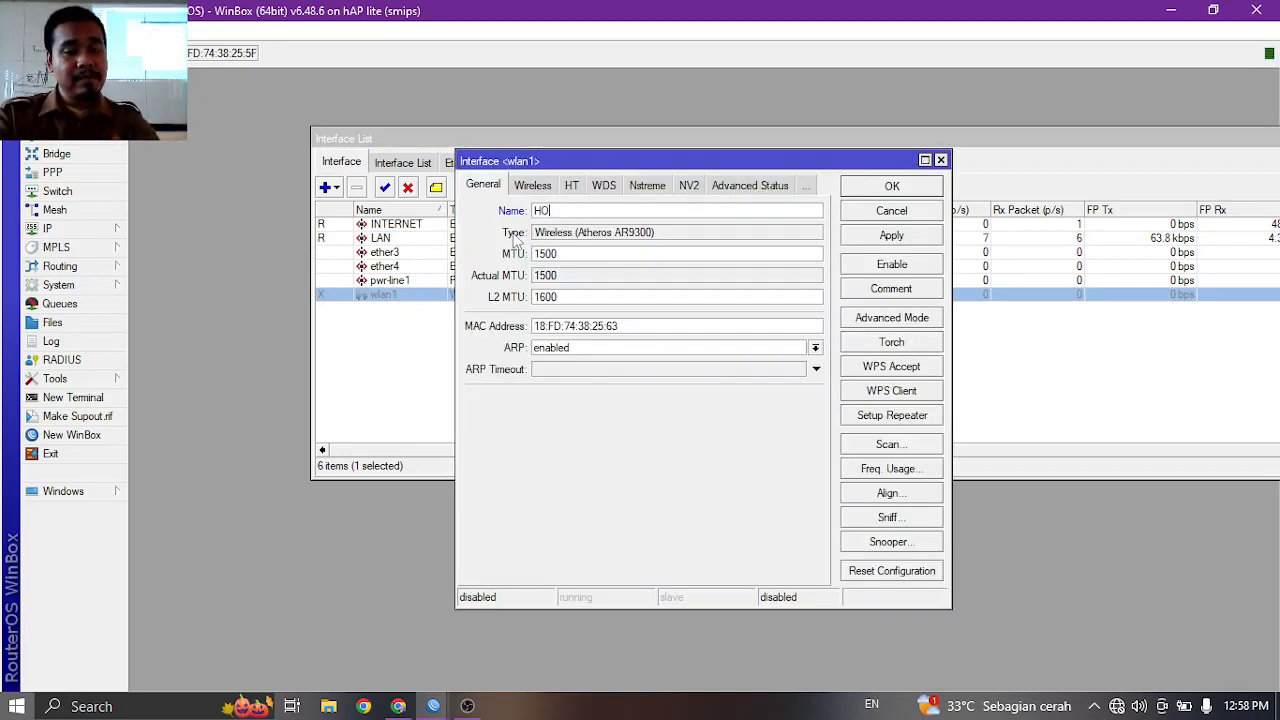
{"action": "type", "text": "TSPOT"}
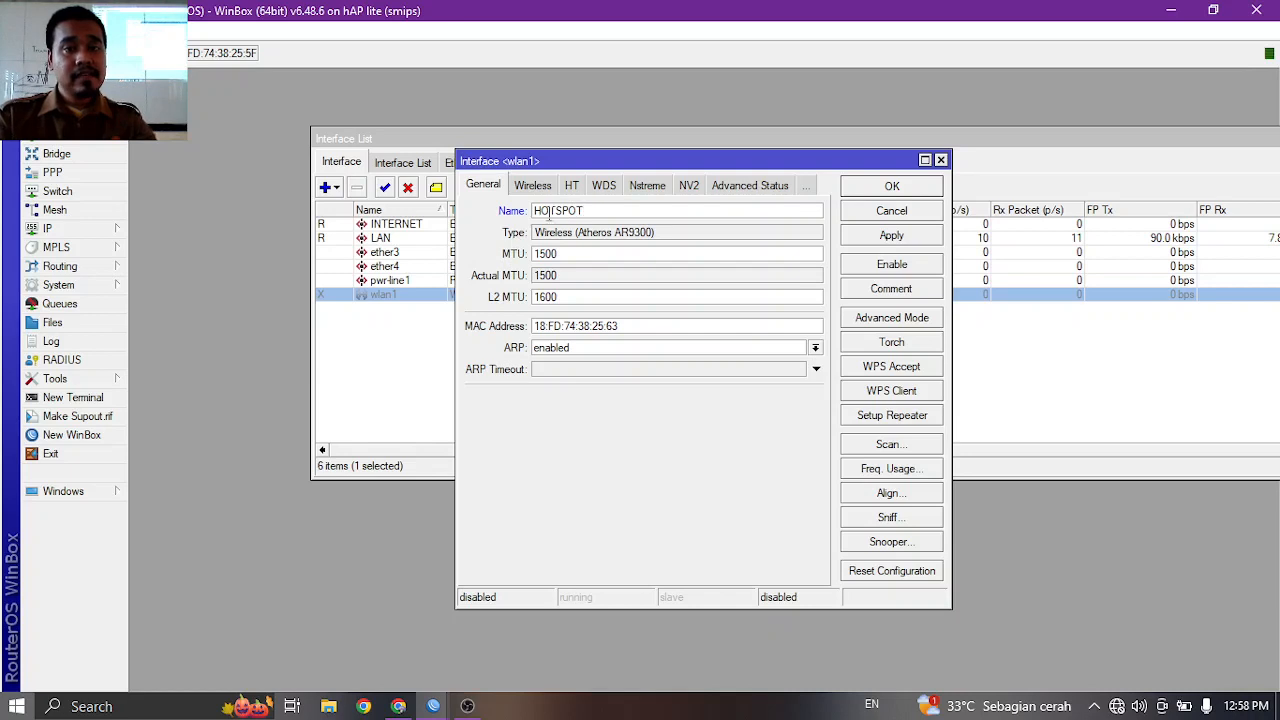
{"action": "left_click", "coordinate": [533, 186]}
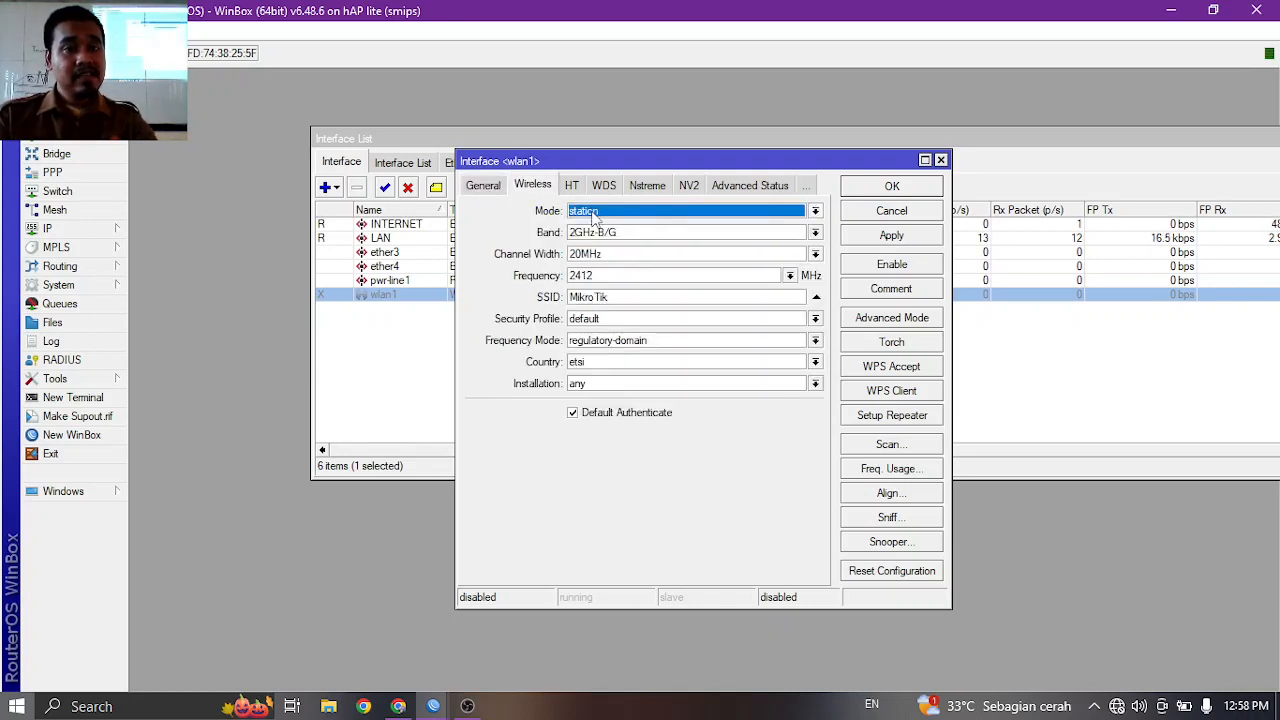
{"action": "left_click", "coordinate": [595, 212]}
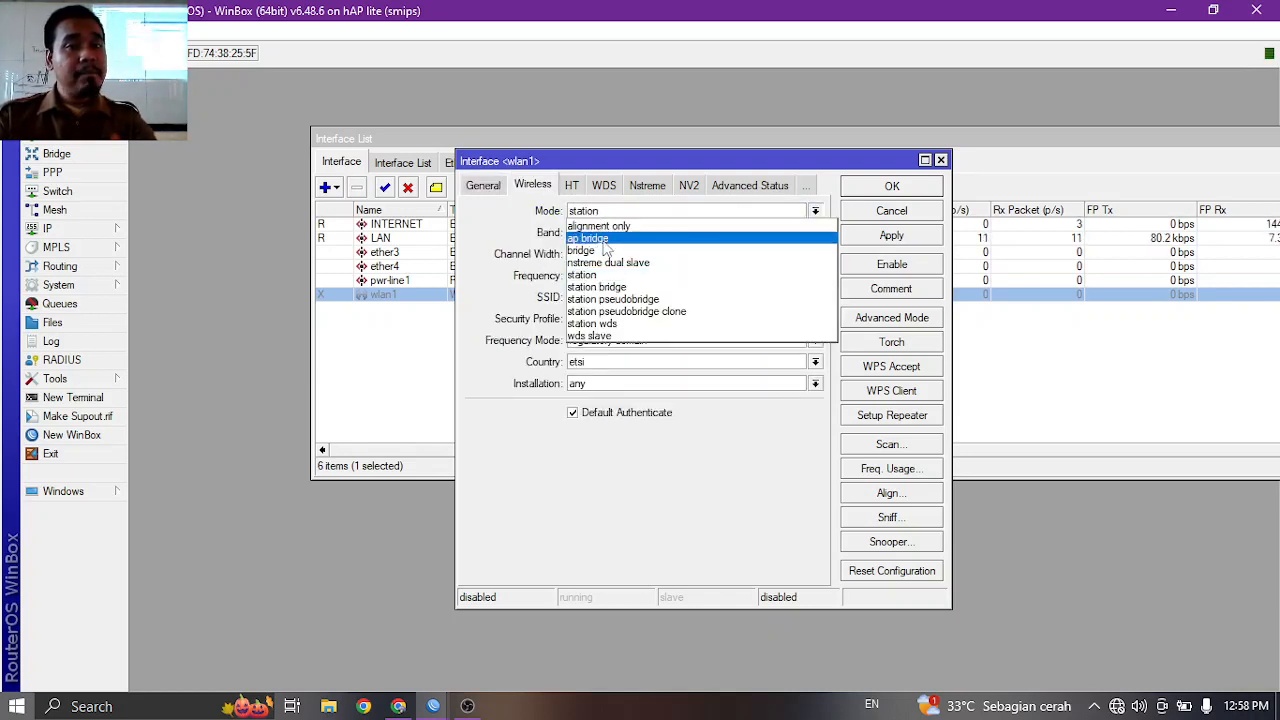
{"action": "left_click", "coordinate": [603, 240]}
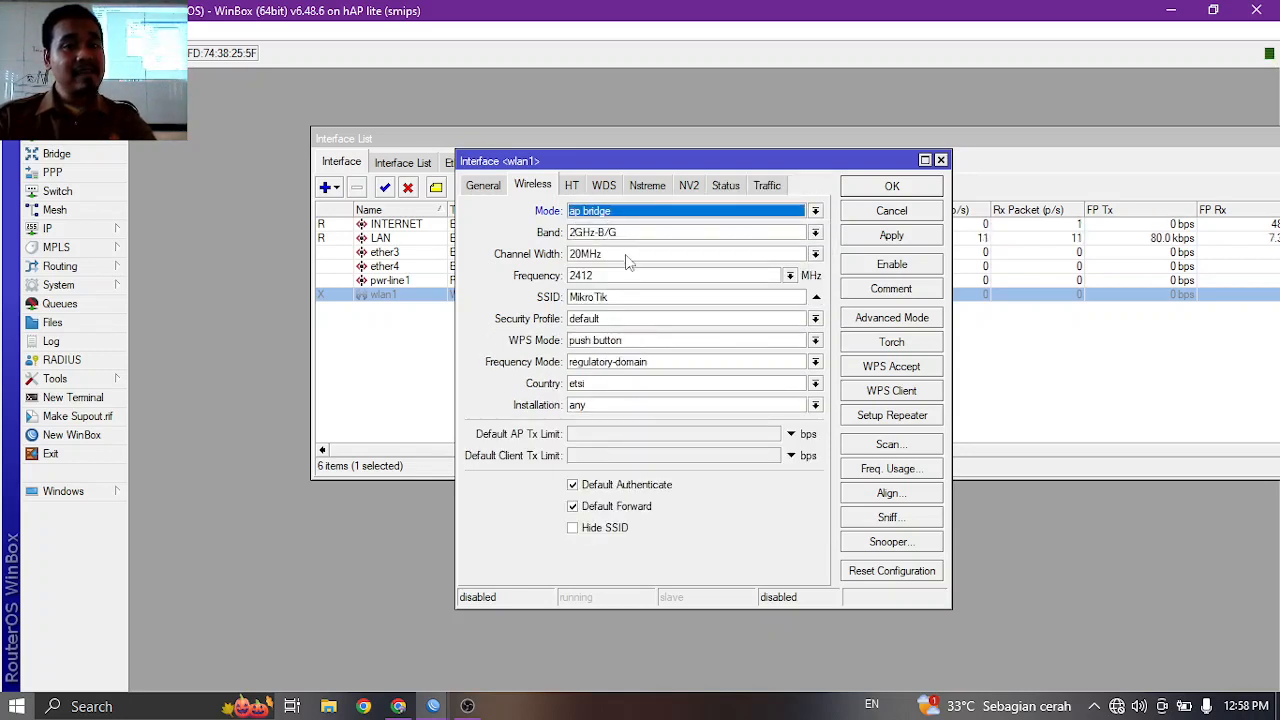
{"action": "left_click", "coordinate": [630, 234]}
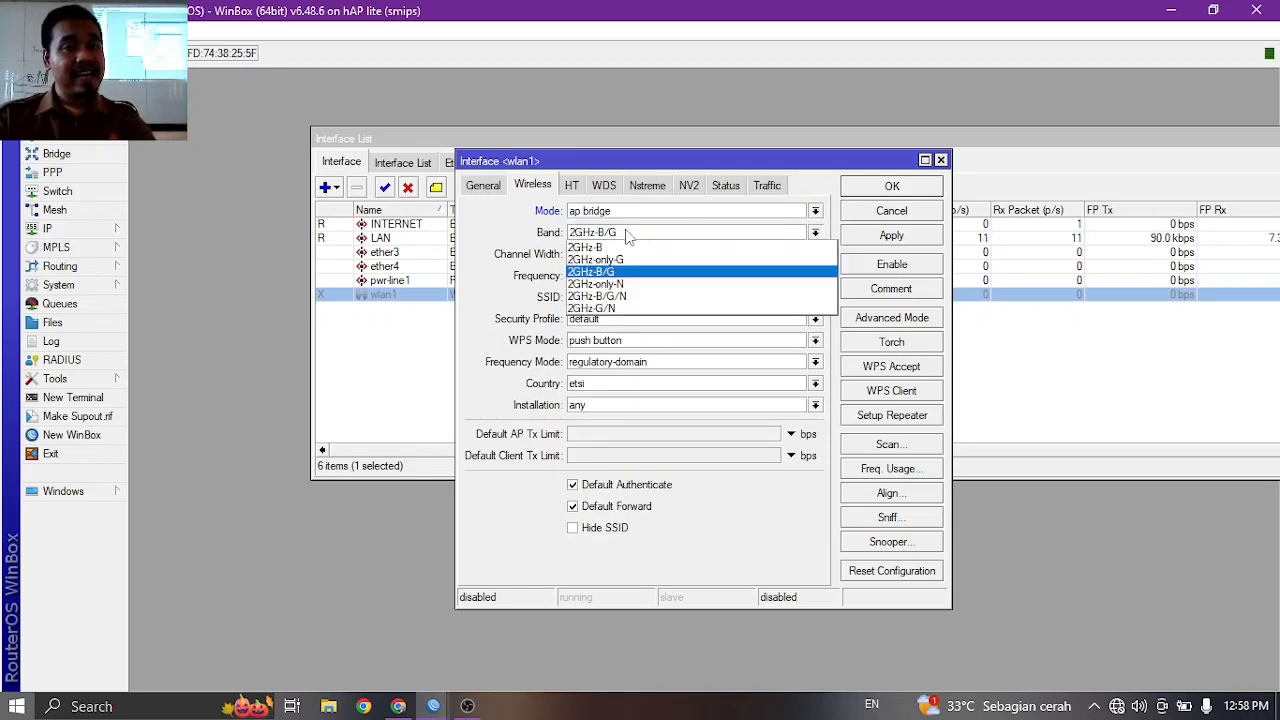
{"action": "left_click", "coordinate": [640, 297]}
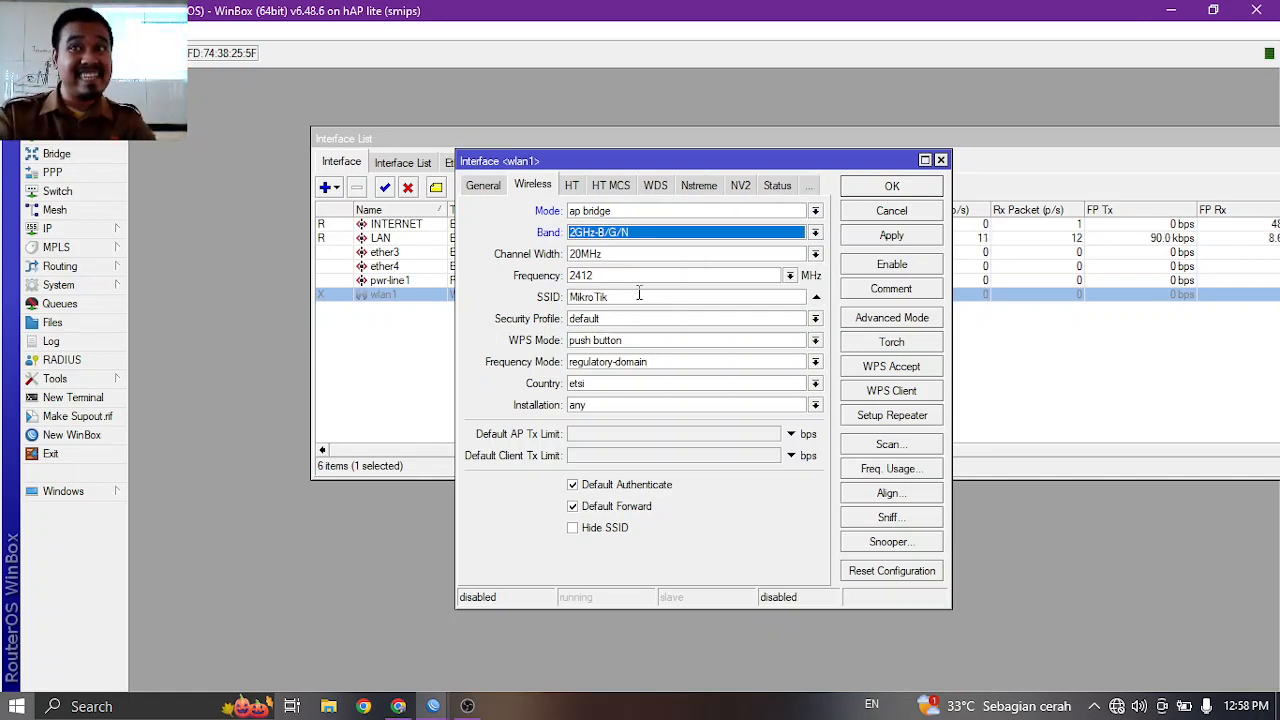
Change the SSID to TKJ-NET, apply, and enable the HOTSPOT interface.
{"action": "left_click_drag", "start_coordinate": [636, 297], "coordinate": [538, 290]}
{"action": "type", "text": "tkj"}
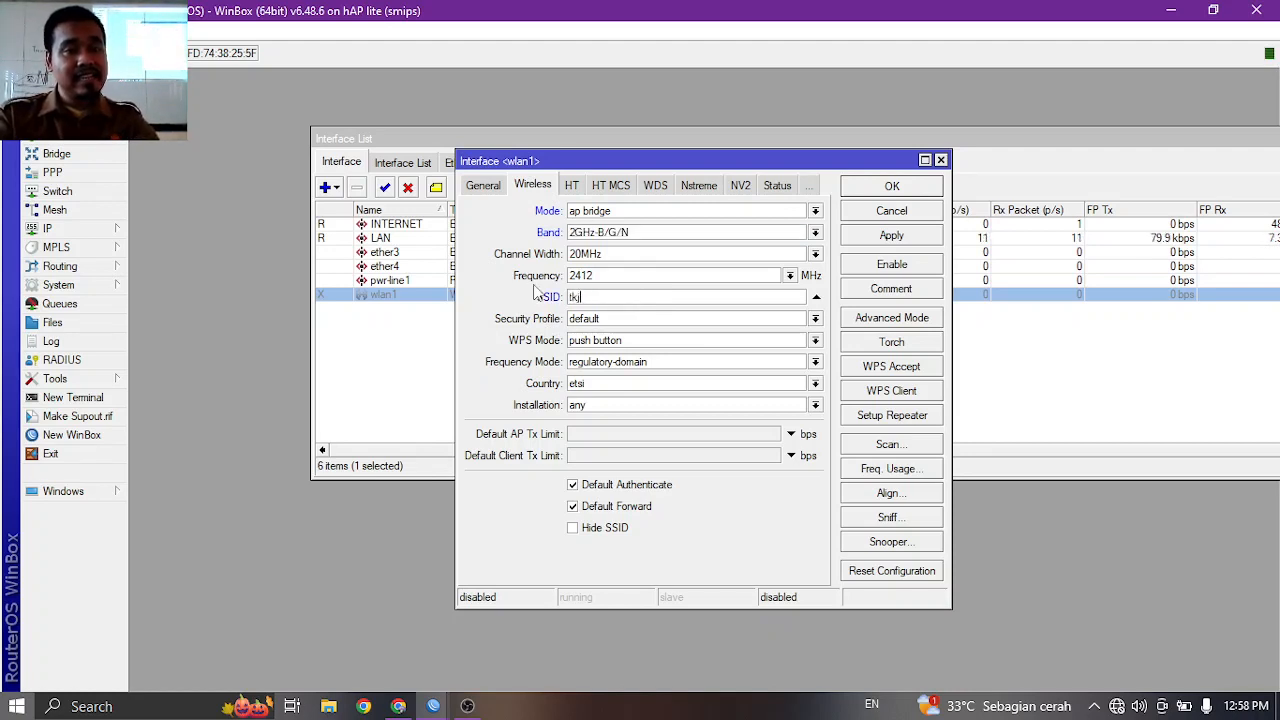
{"action": "type", "text": "TKJ-NET"}
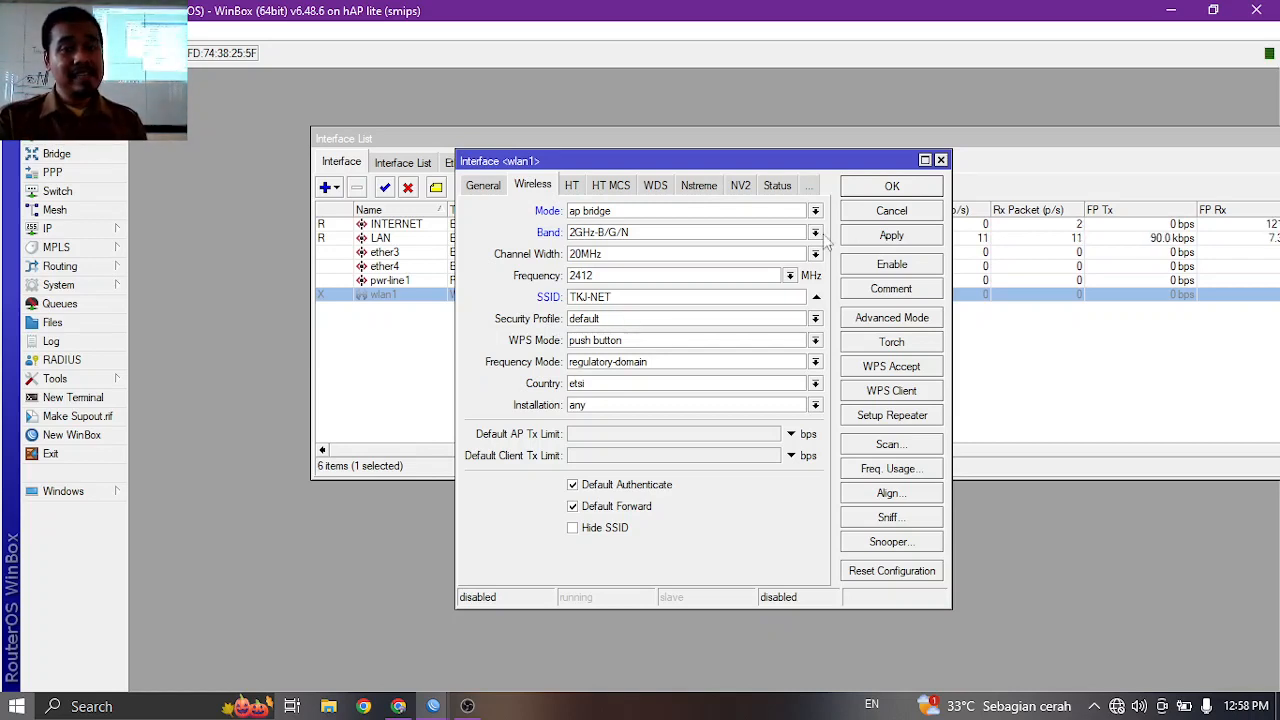
{"action": "left_click", "coordinate": [878, 241]}
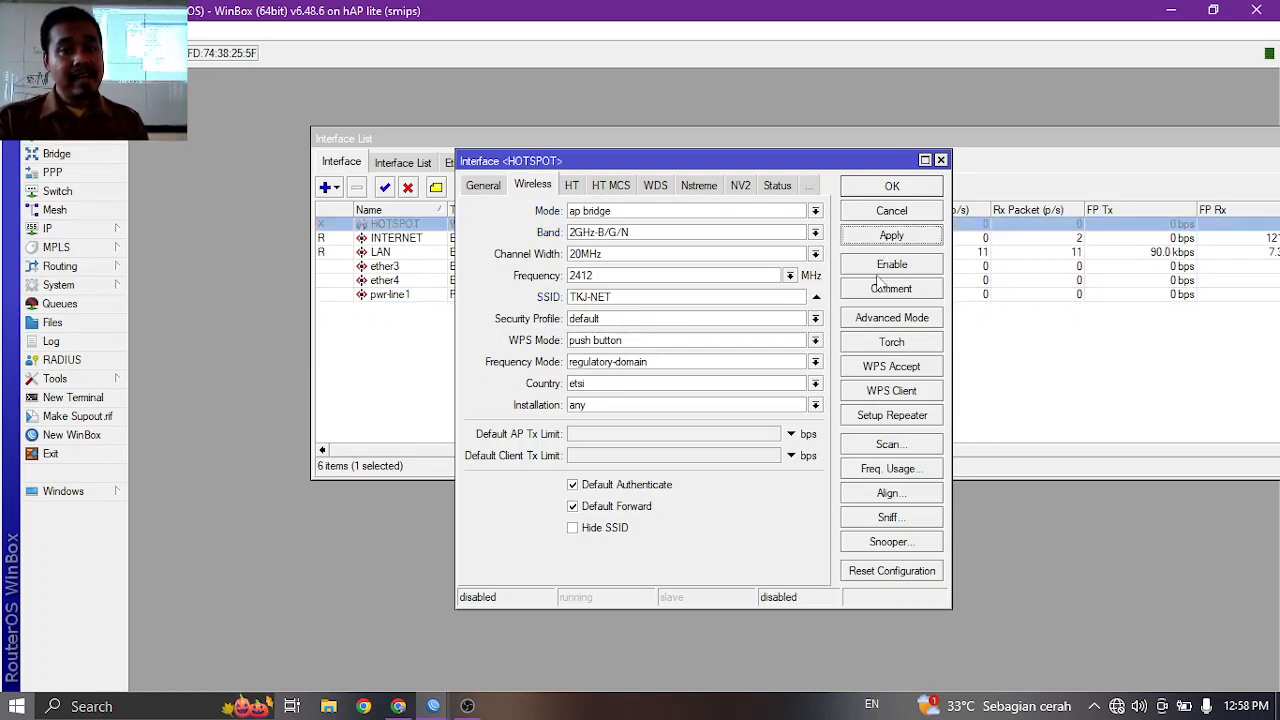
{"action": "left_click", "coordinate": [879, 264]}
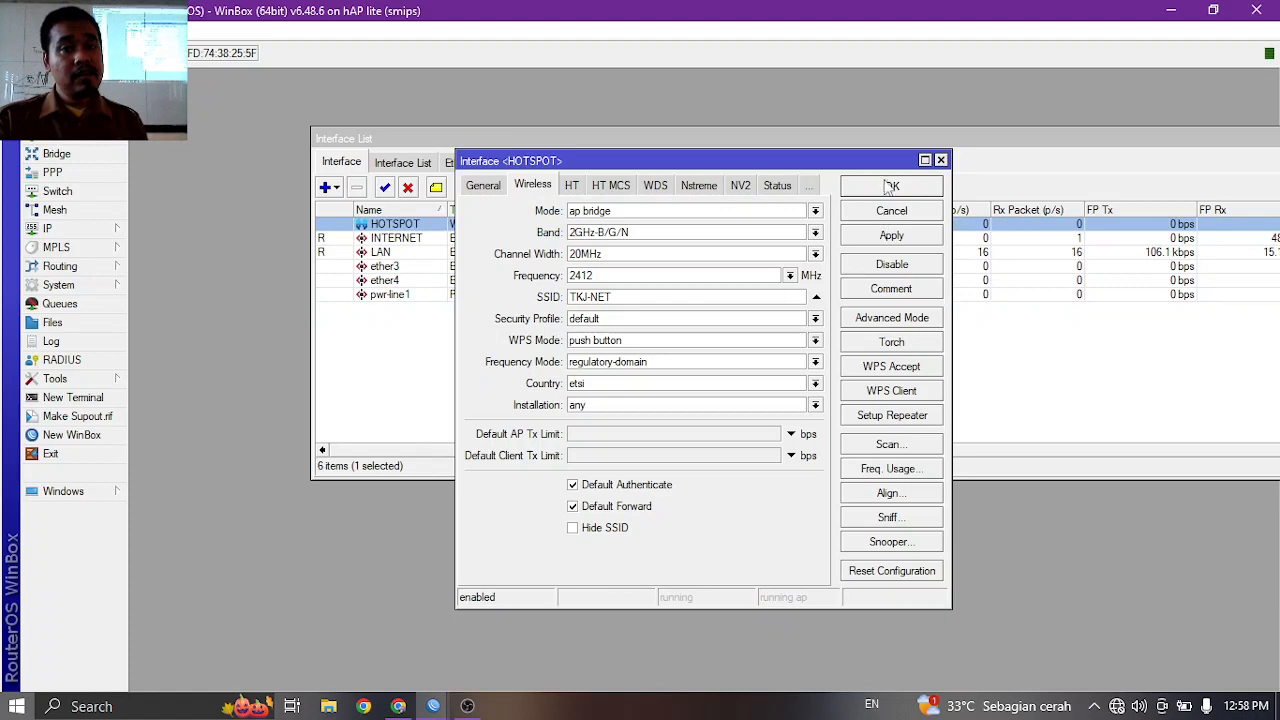
{"action": "left_click", "coordinate": [886, 186]}
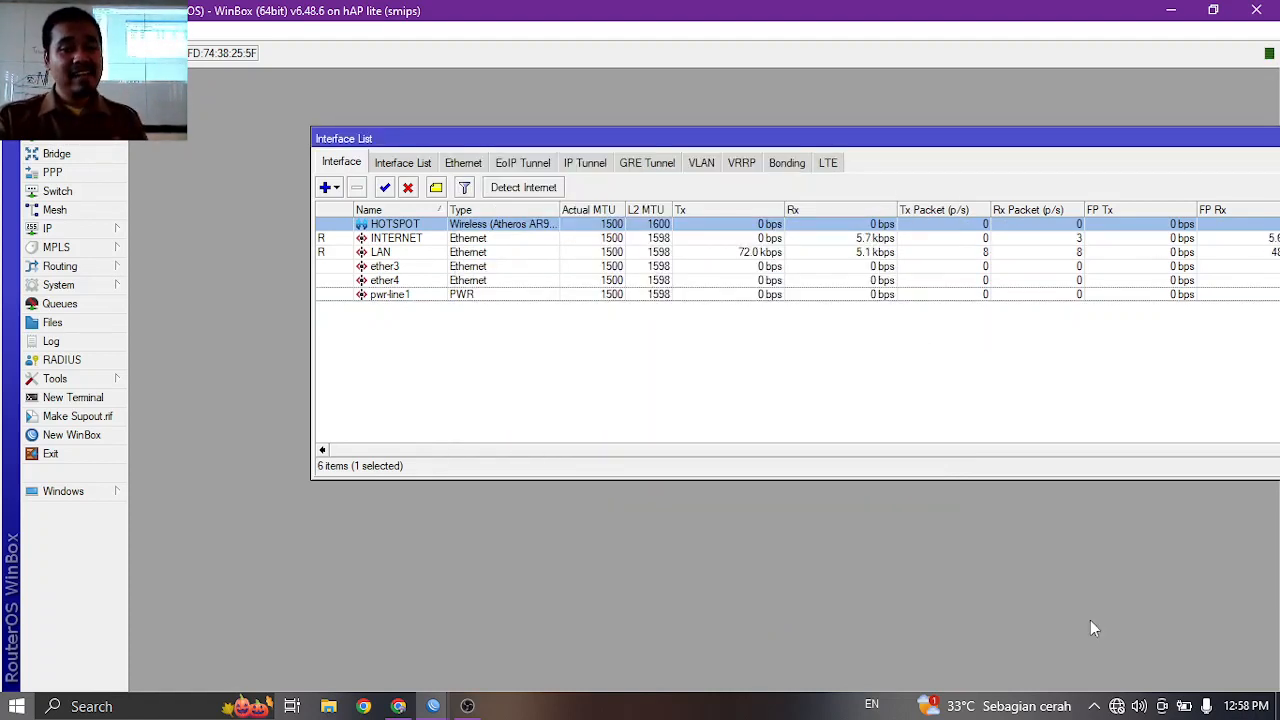
Add a DHCP client on the INTERNET interface.
{"action": "left_click", "coordinate": [1117, 704]}
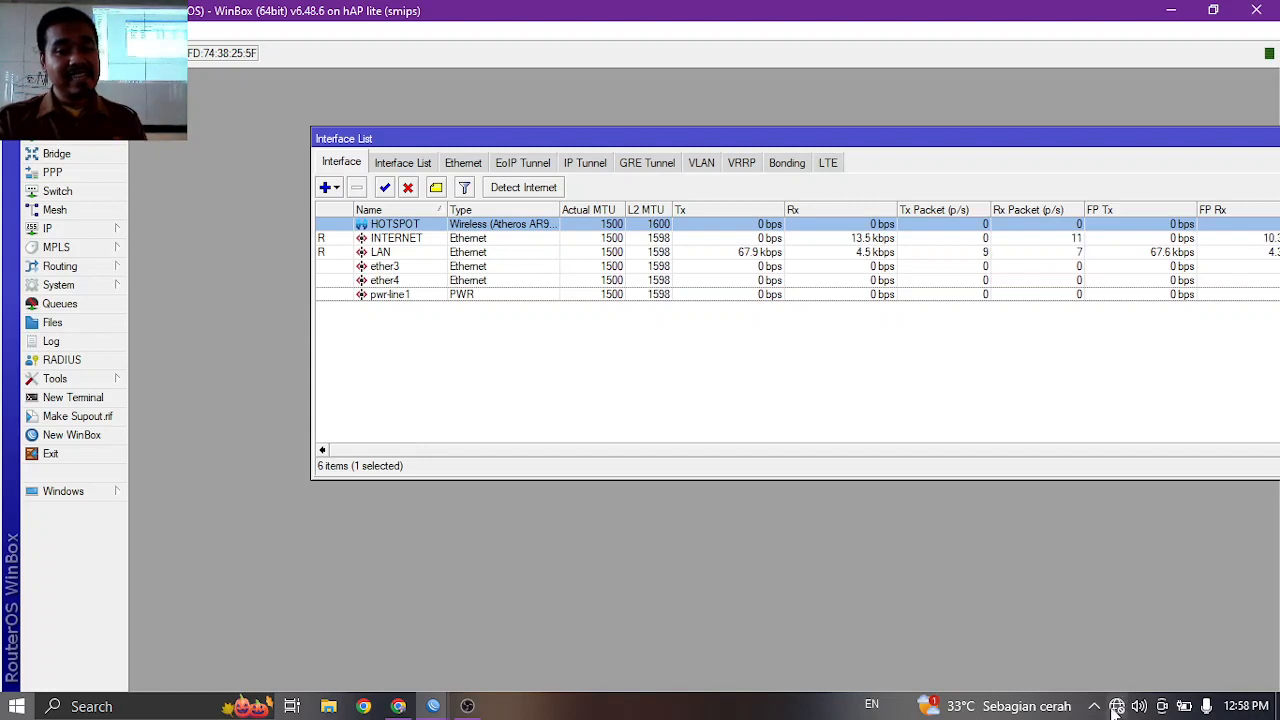
{"action": "left_click", "coordinate": [728, 588]}
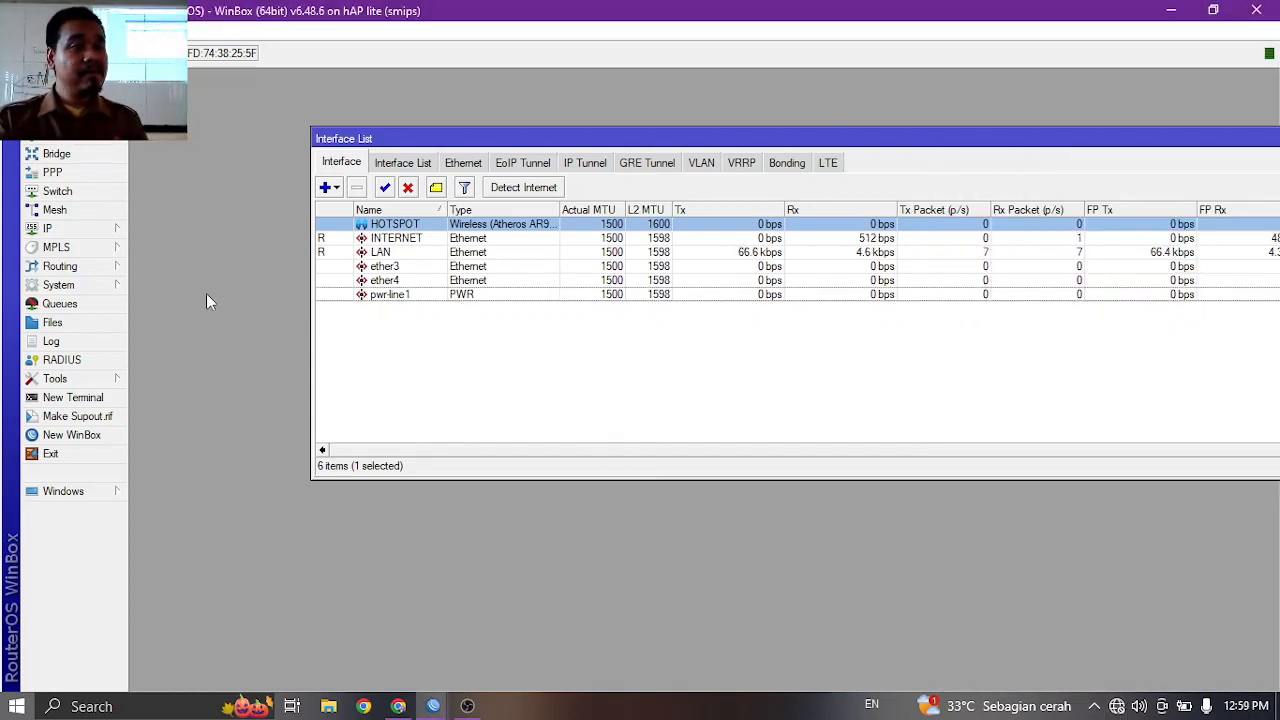
{"action": "left_click", "coordinate": [118, 228]}
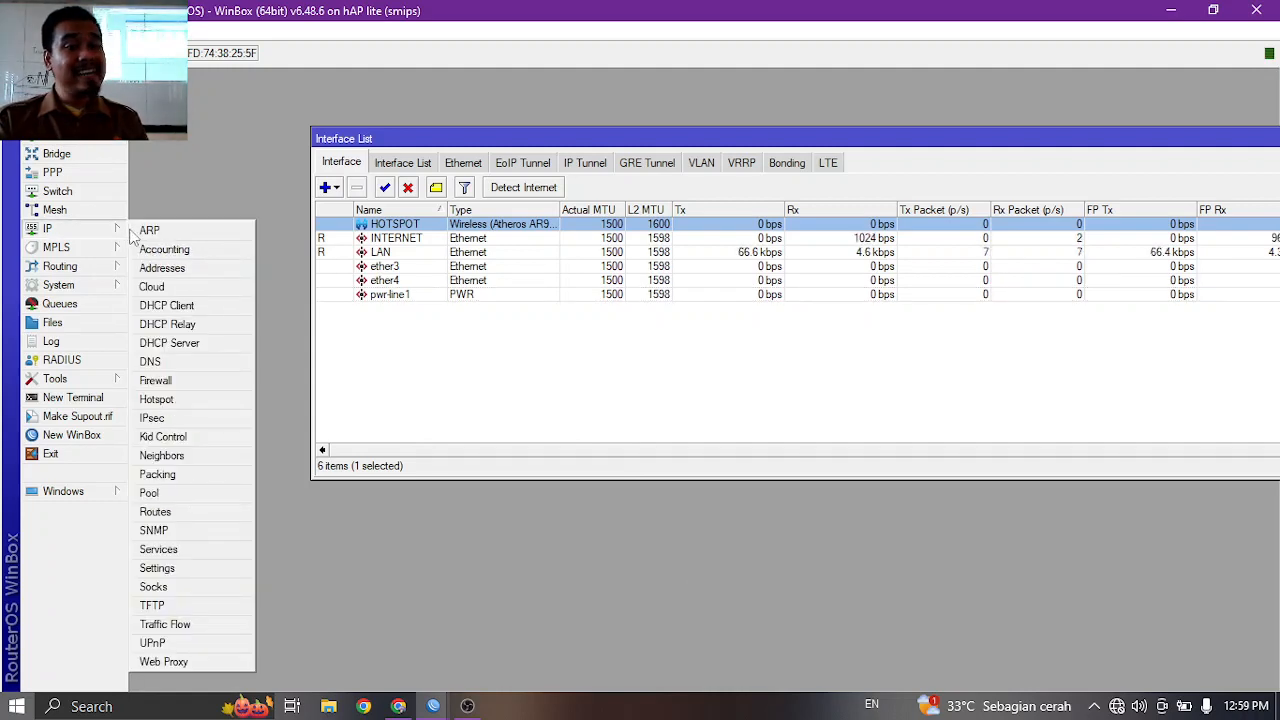
{"action": "left_click", "coordinate": [168, 305]}
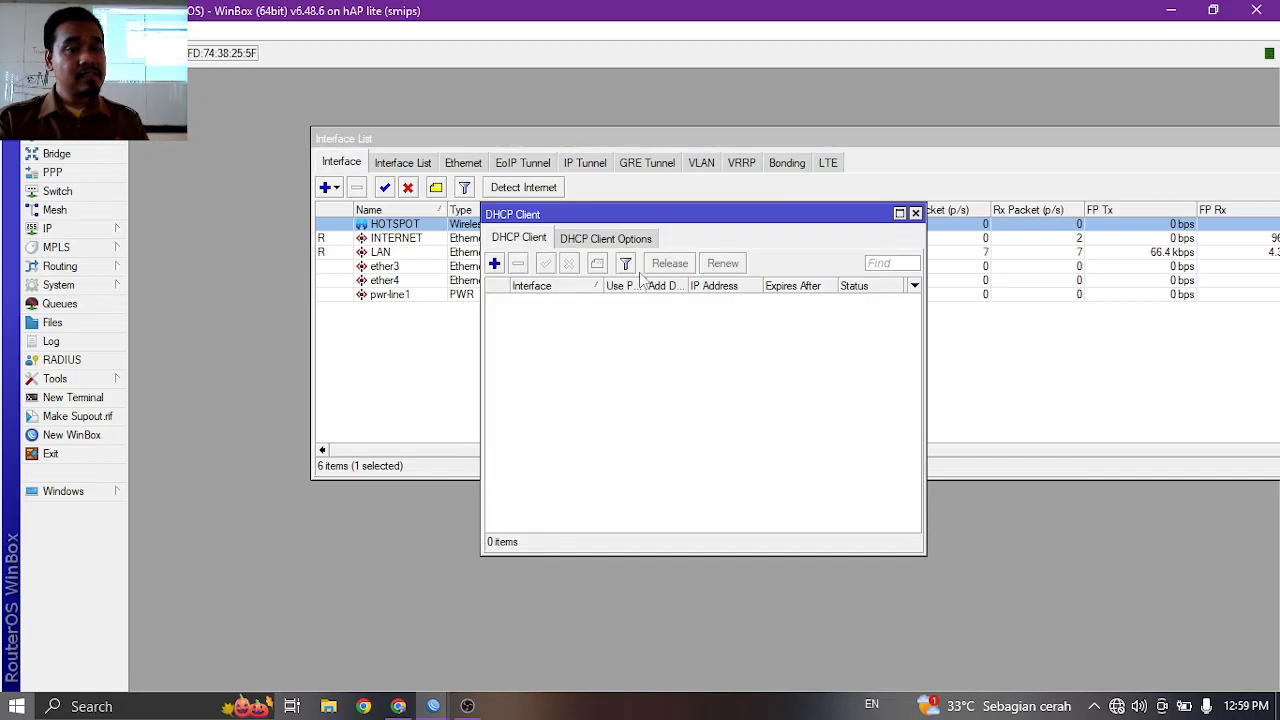
{"action": "left_click", "coordinate": [496, 264]}
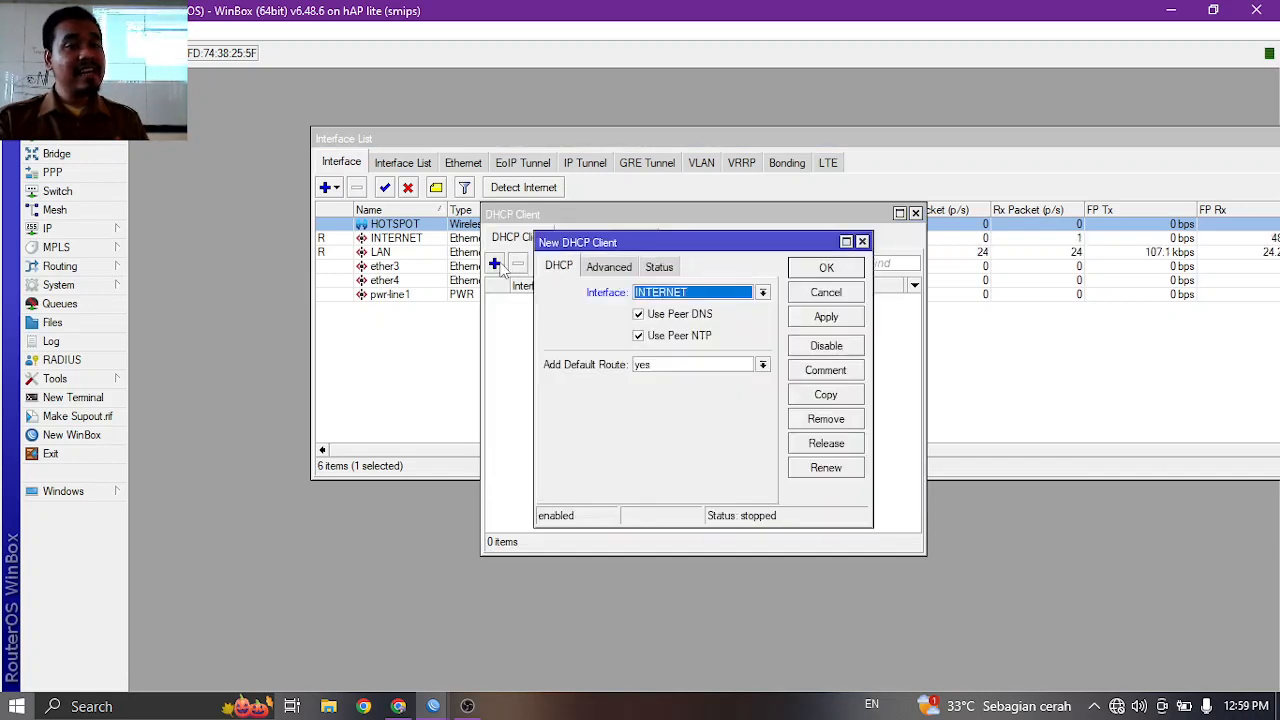
{"action": "left_click", "coordinate": [808, 270]}
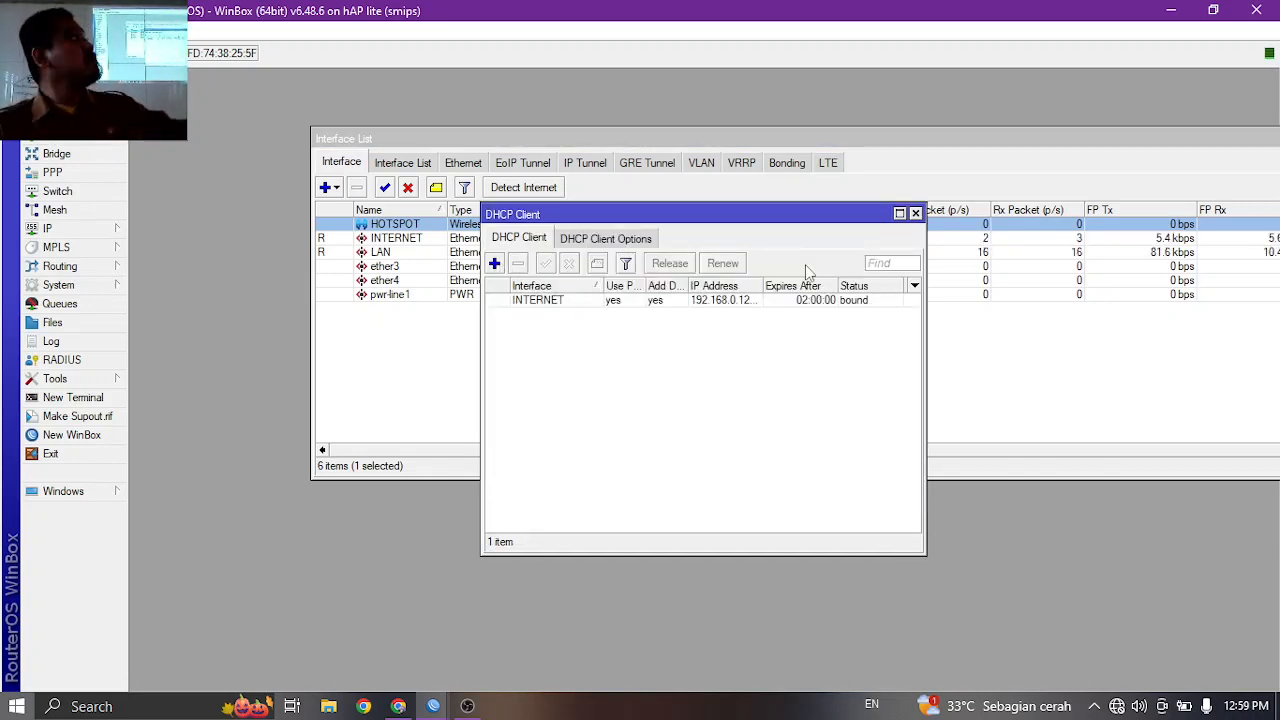
Close the DHCP Client and Interface List windows.
{"action": "left_click", "coordinate": [915, 213]}
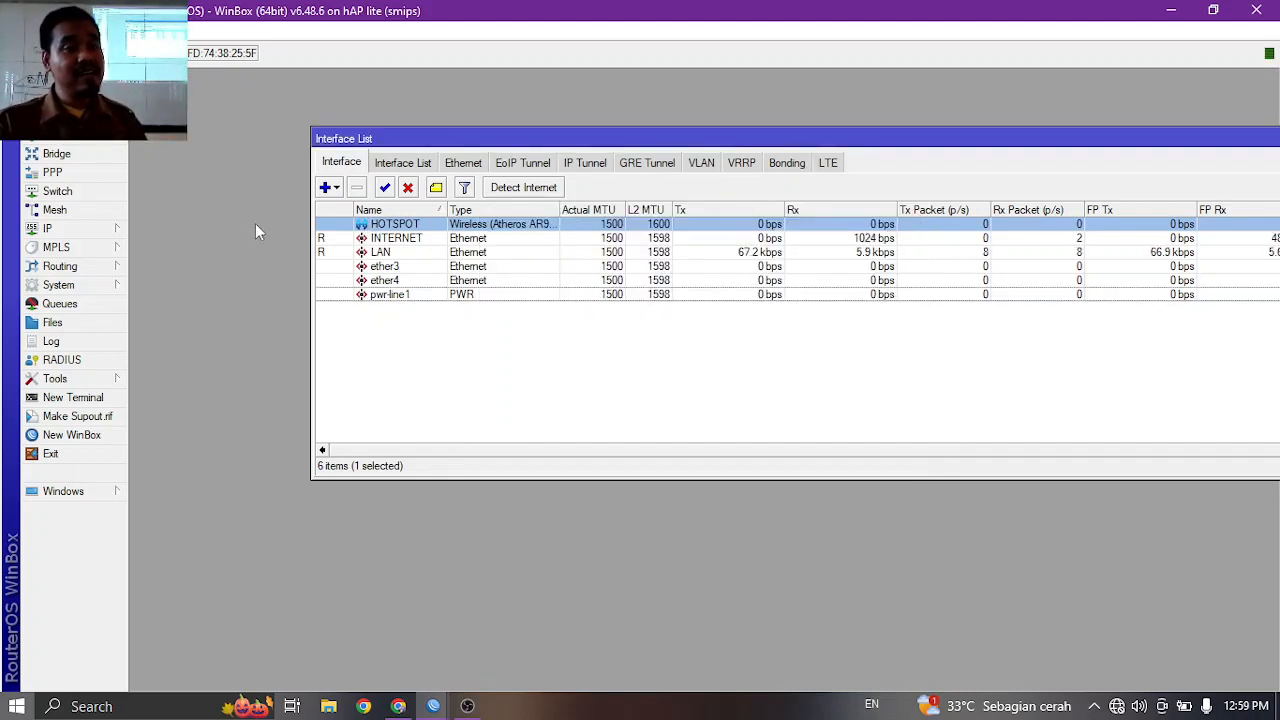
{"action": "left_click_drag", "start_coordinate": [1205, 136], "coordinate": [937, 152]}
{"action": "left_click", "coordinate": [1182, 156]}
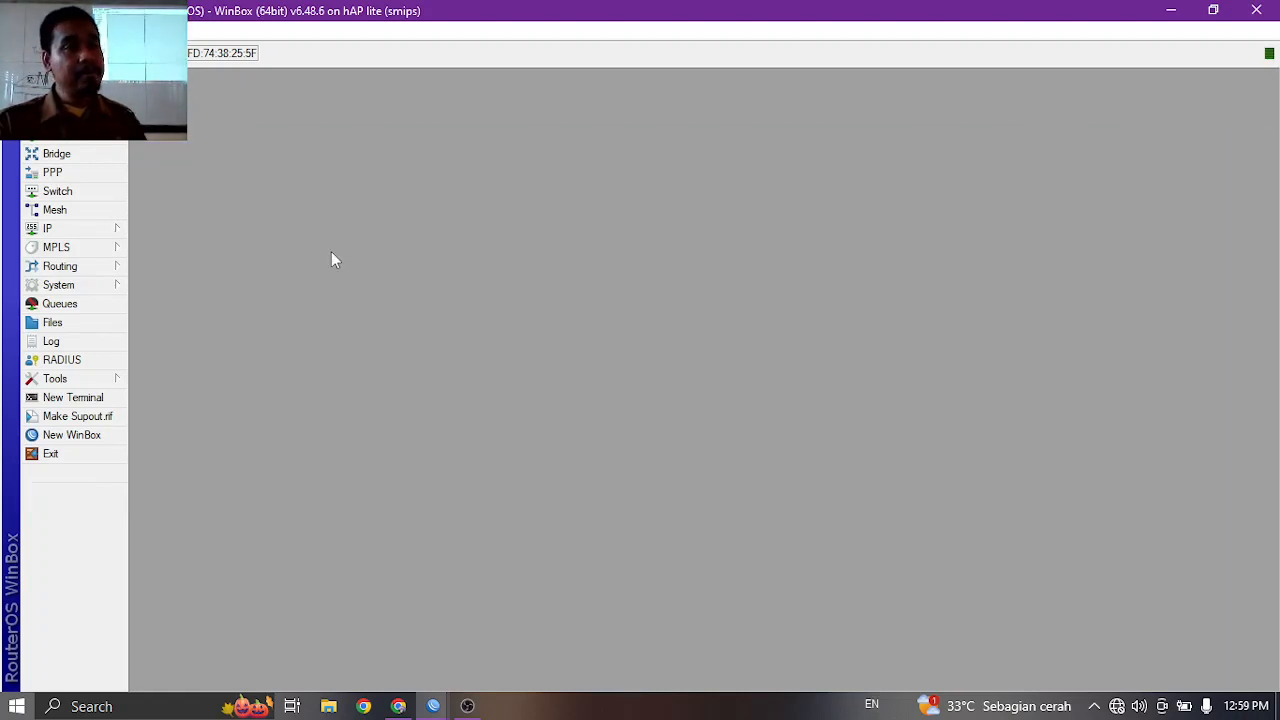
Add the address 192.168.10.1/24 on the LAN interface.
{"action": "left_click", "coordinate": [124, 223]}
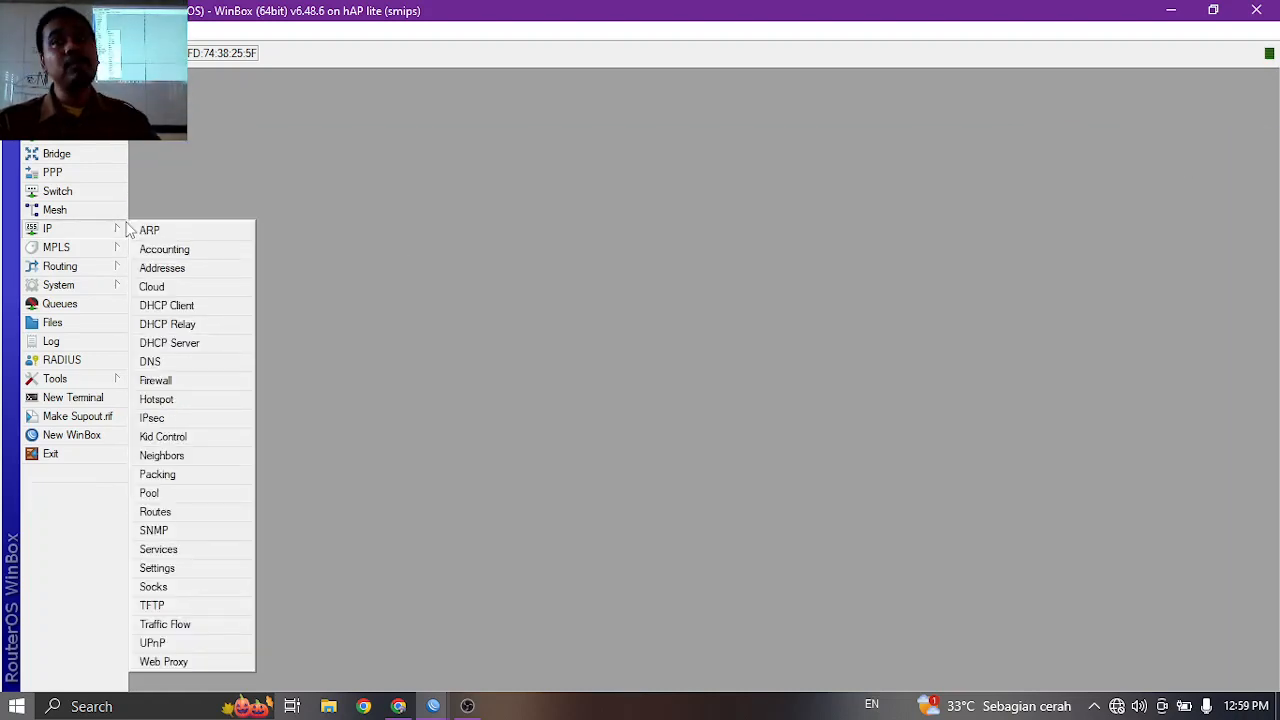
{"action": "left_click", "coordinate": [184, 272]}
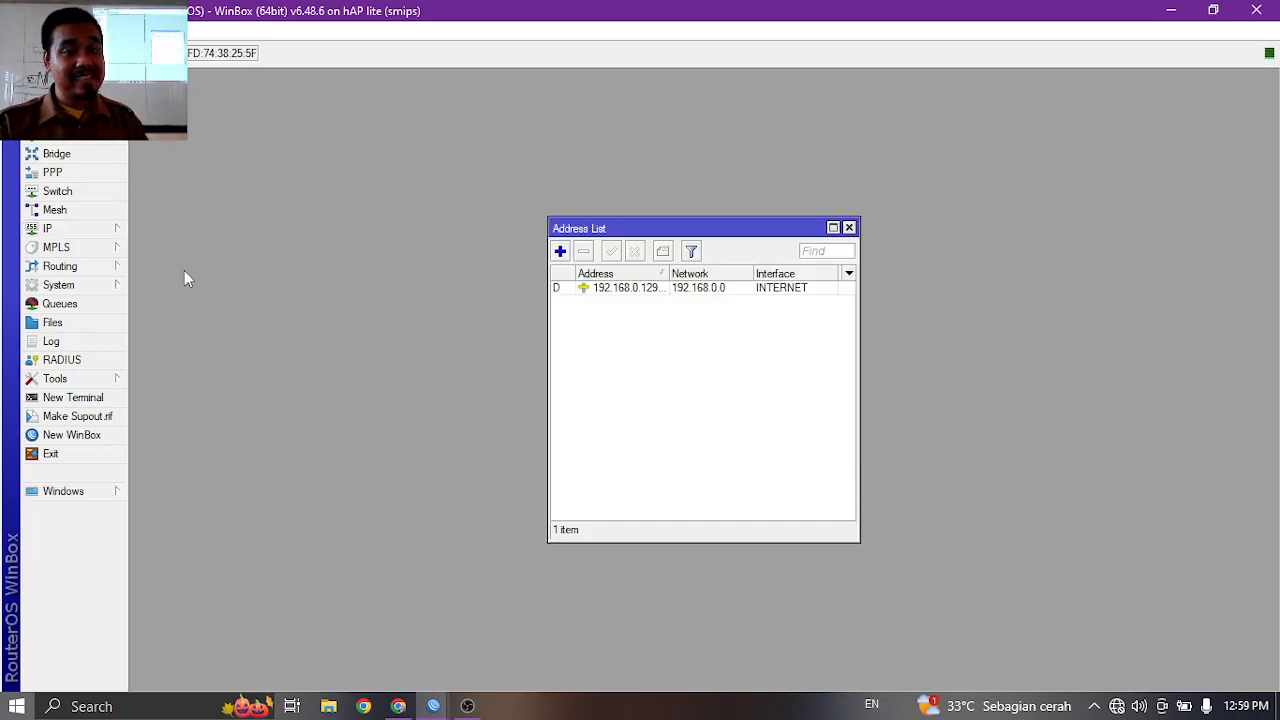
{"action": "left_click", "coordinate": [560, 251]}
{"action": "type", "text": "192"}
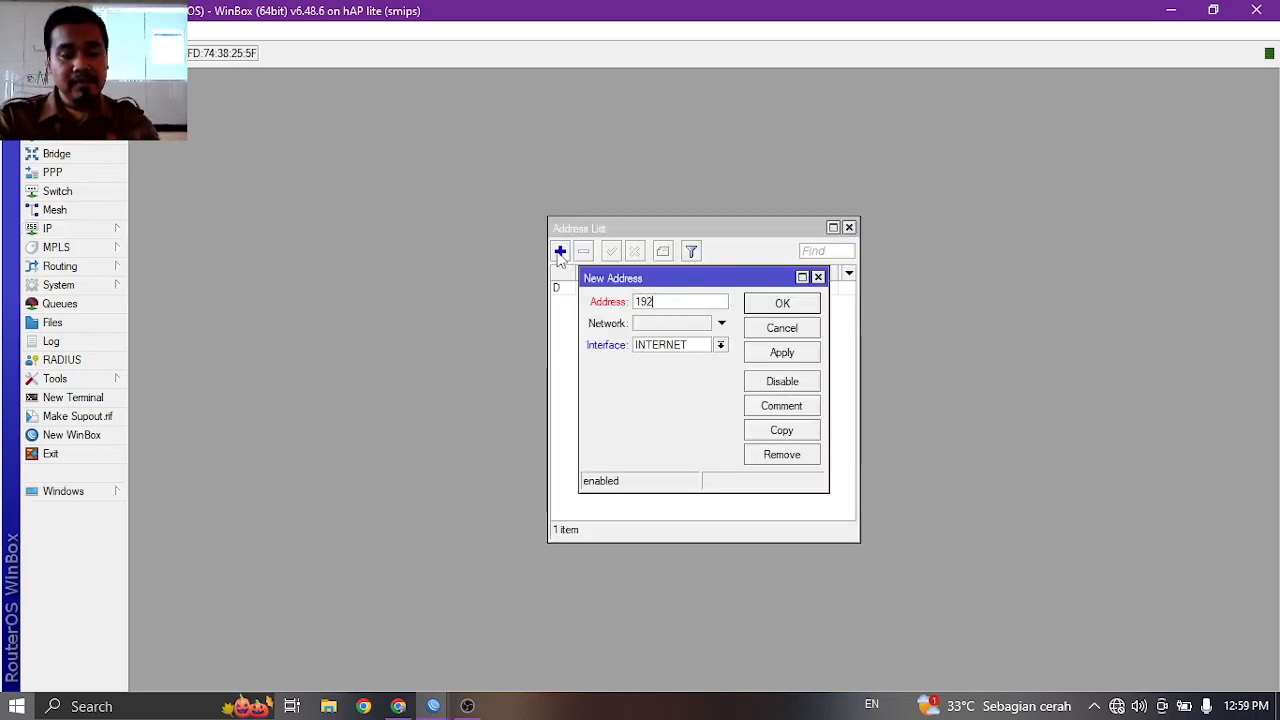
{"action": "type", "text": ".168.10.1/24"}
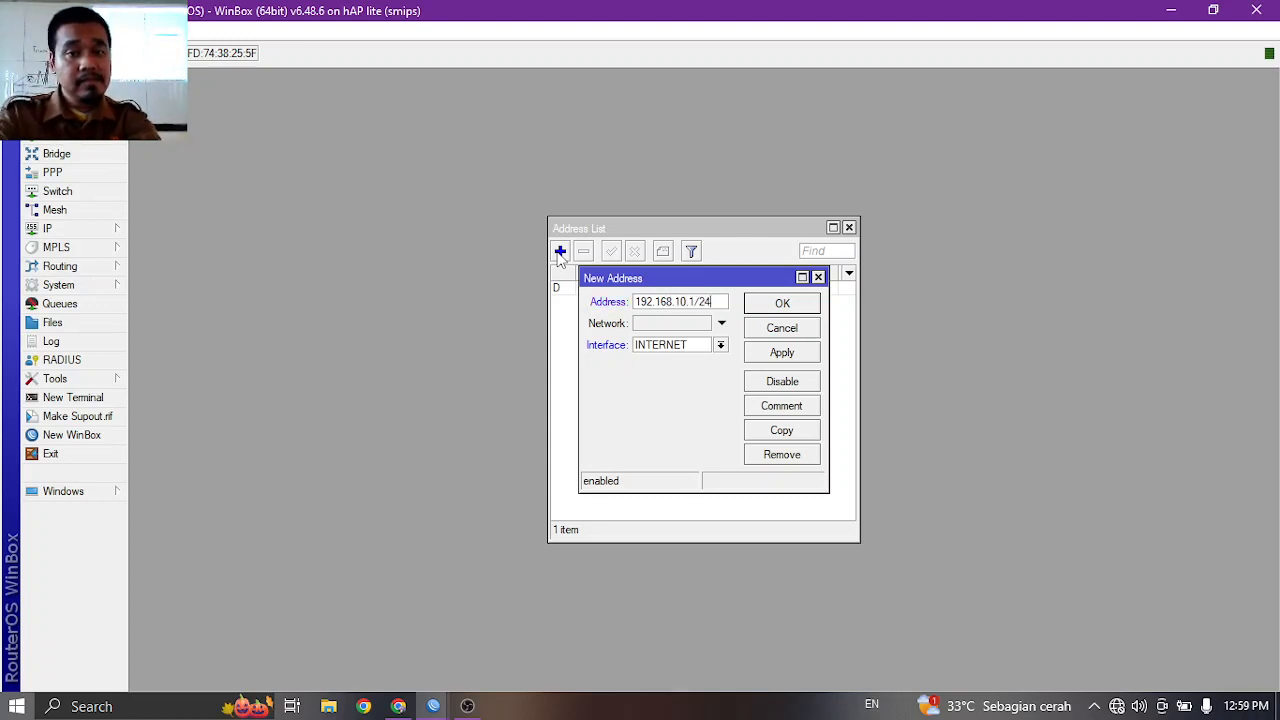
{"action": "left_click", "coordinate": [660, 346]}
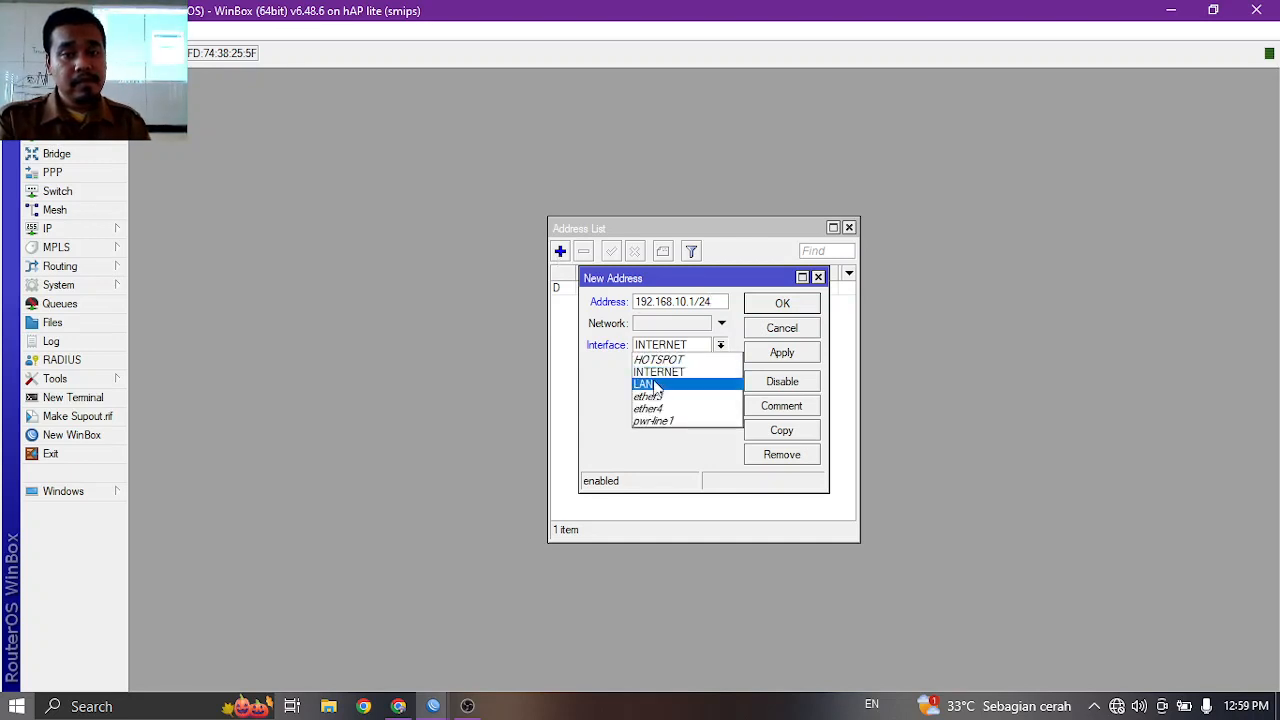
{"action": "left_click", "coordinate": [655, 386]}
{"action": "left_click", "coordinate": [768, 358]}
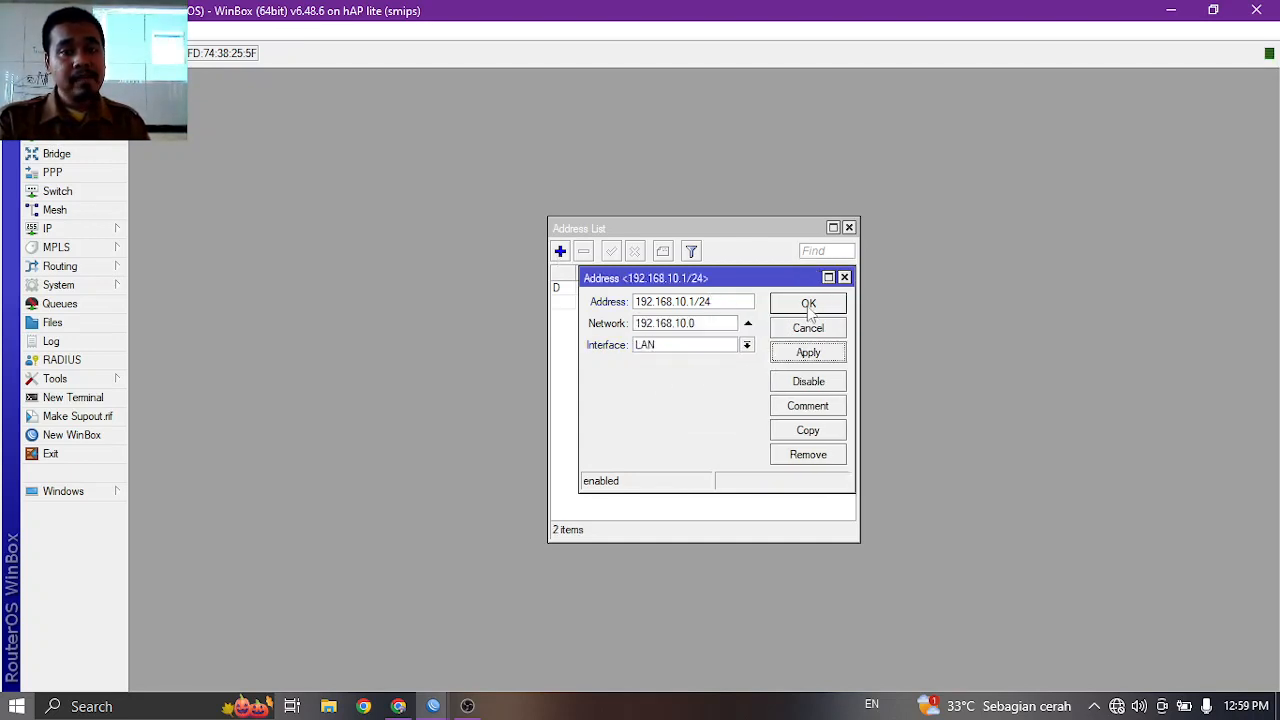
{"action": "left_click", "coordinate": [809, 304]}
Add 192.168.20.1/24 on the HOTSPOT interface and close the Address List.
{"action": "left_click", "coordinate": [561, 252]}
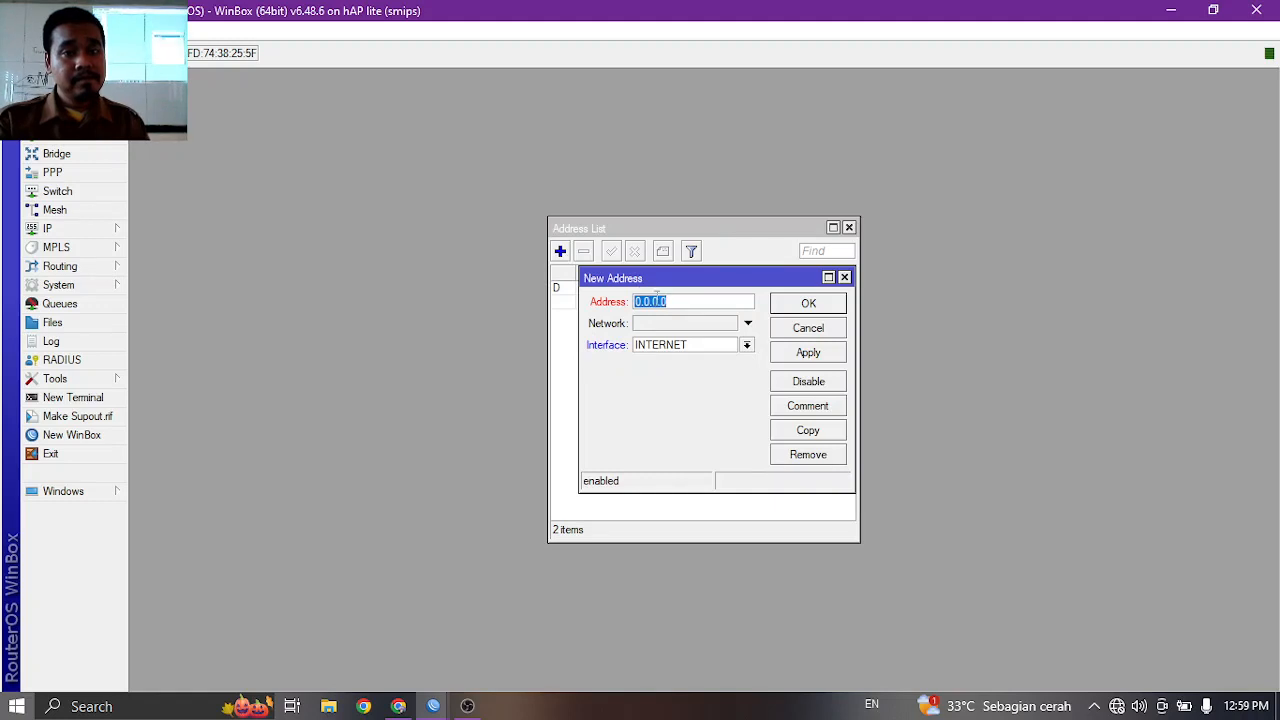
{"action": "type", "text": "192"}
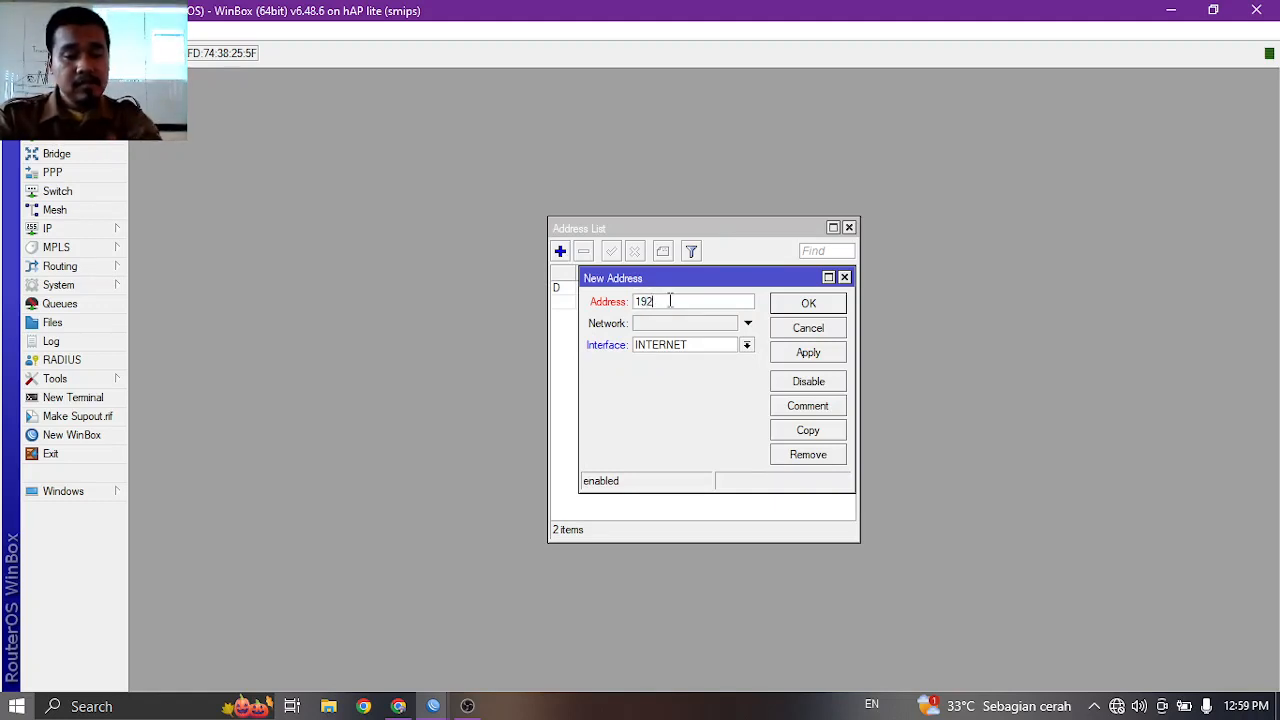
{"action": "type", "text": ".168.20.1/24"}
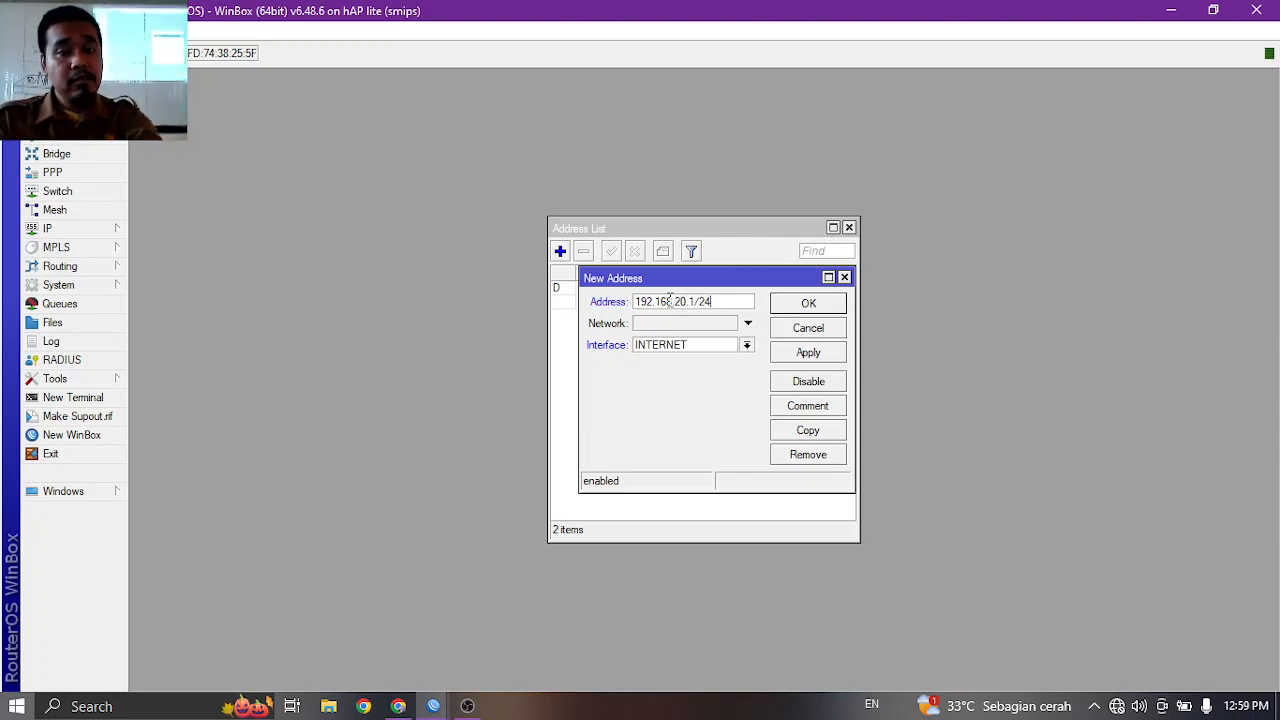
{"action": "left_click", "coordinate": [687, 344]}
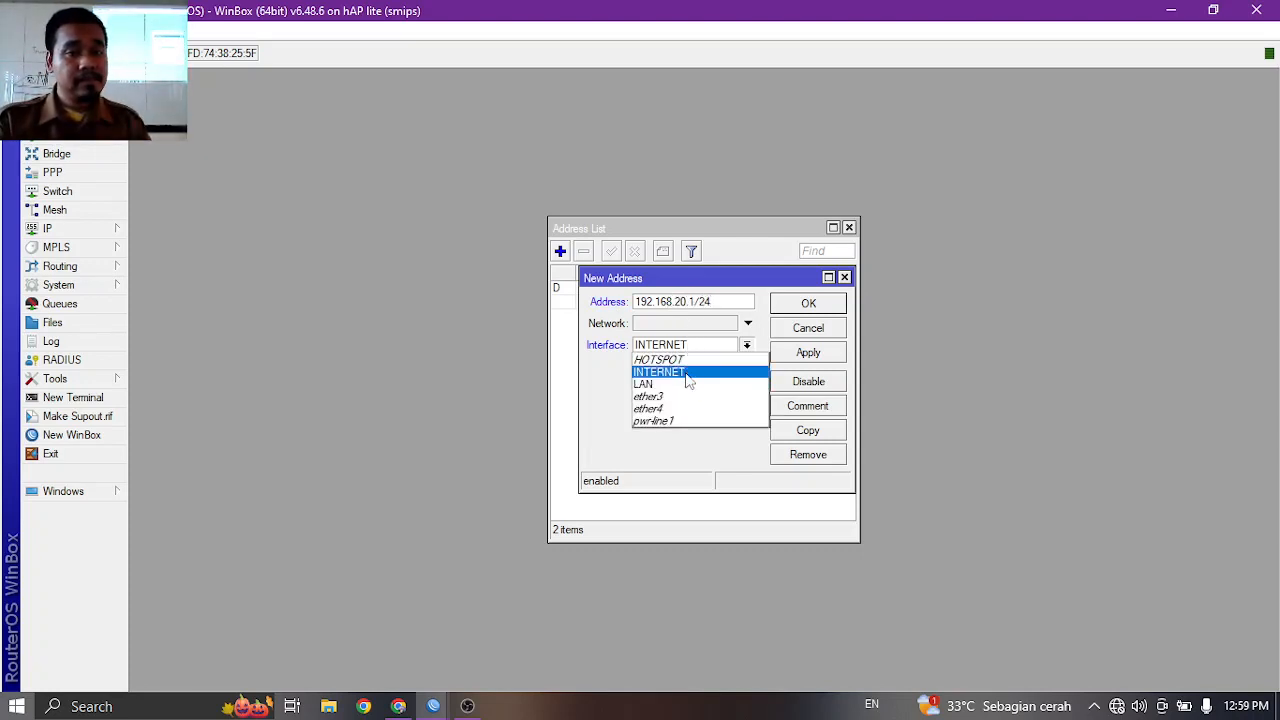
{"action": "left_click", "coordinate": [689, 368]}
{"action": "left_click", "coordinate": [690, 346]}
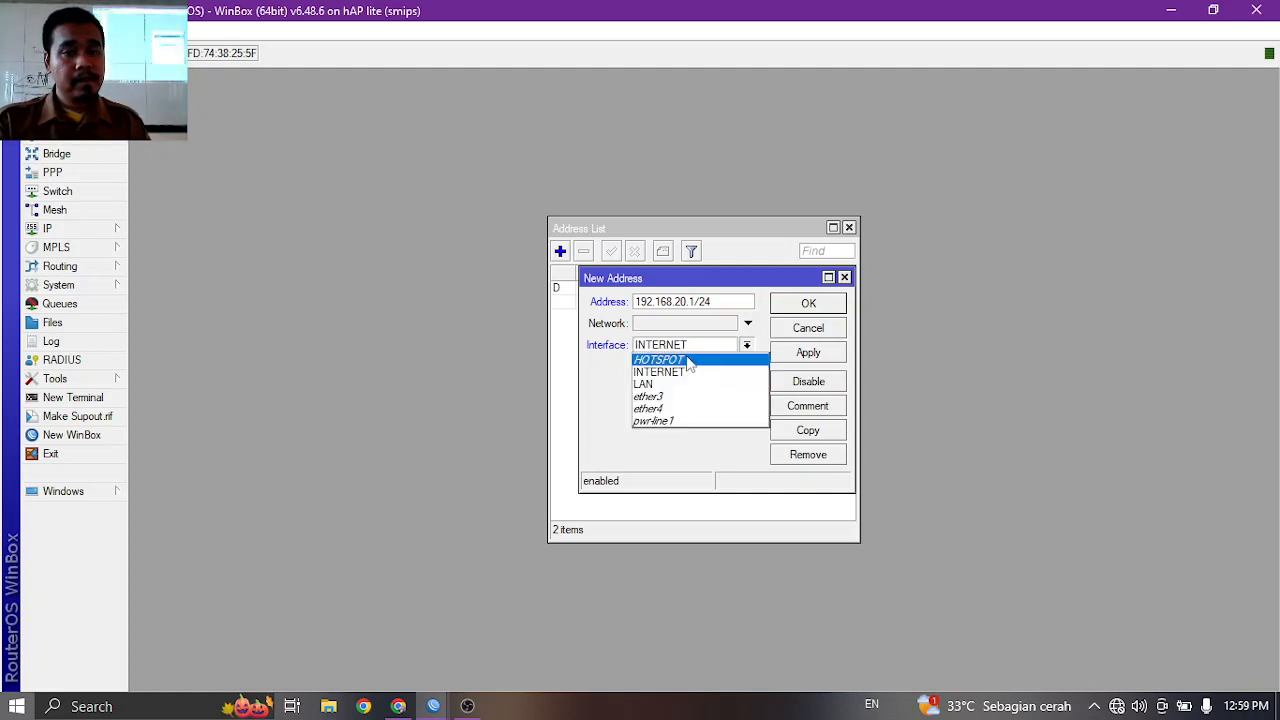
{"action": "left_click", "coordinate": [688, 360]}
{"action": "left_click", "coordinate": [808, 352]}
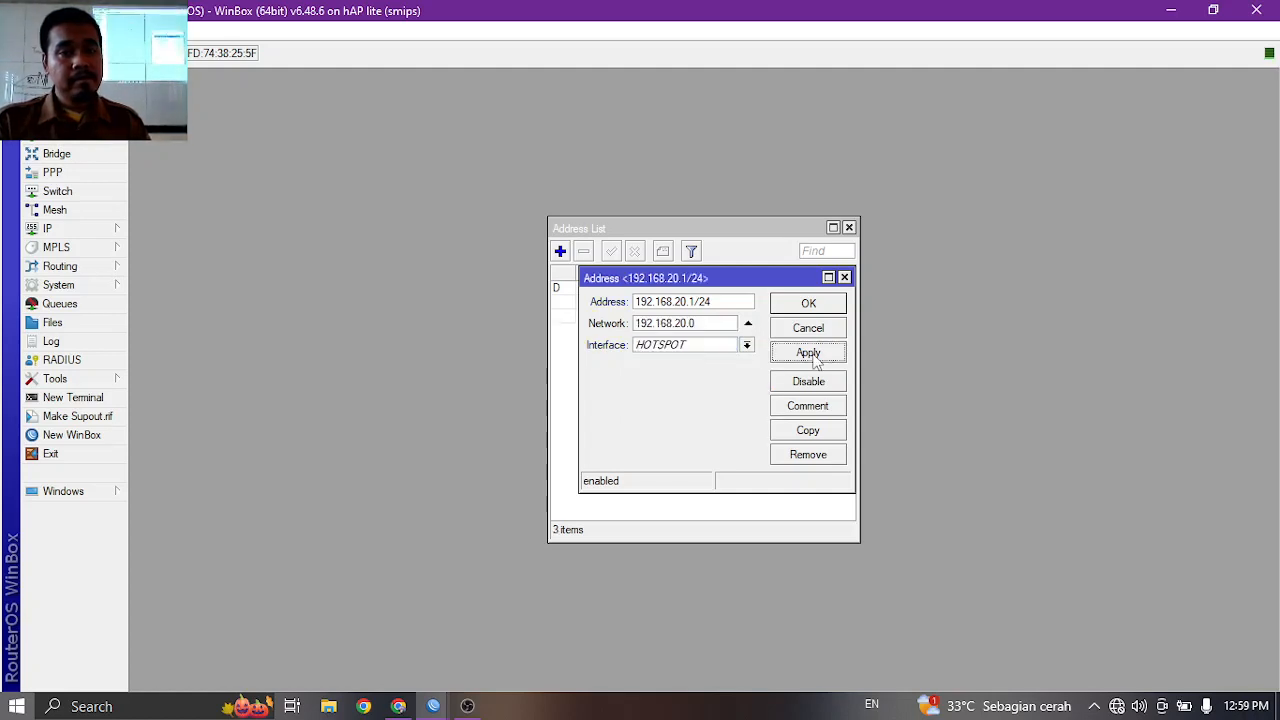
{"action": "left_click", "coordinate": [808, 304]}
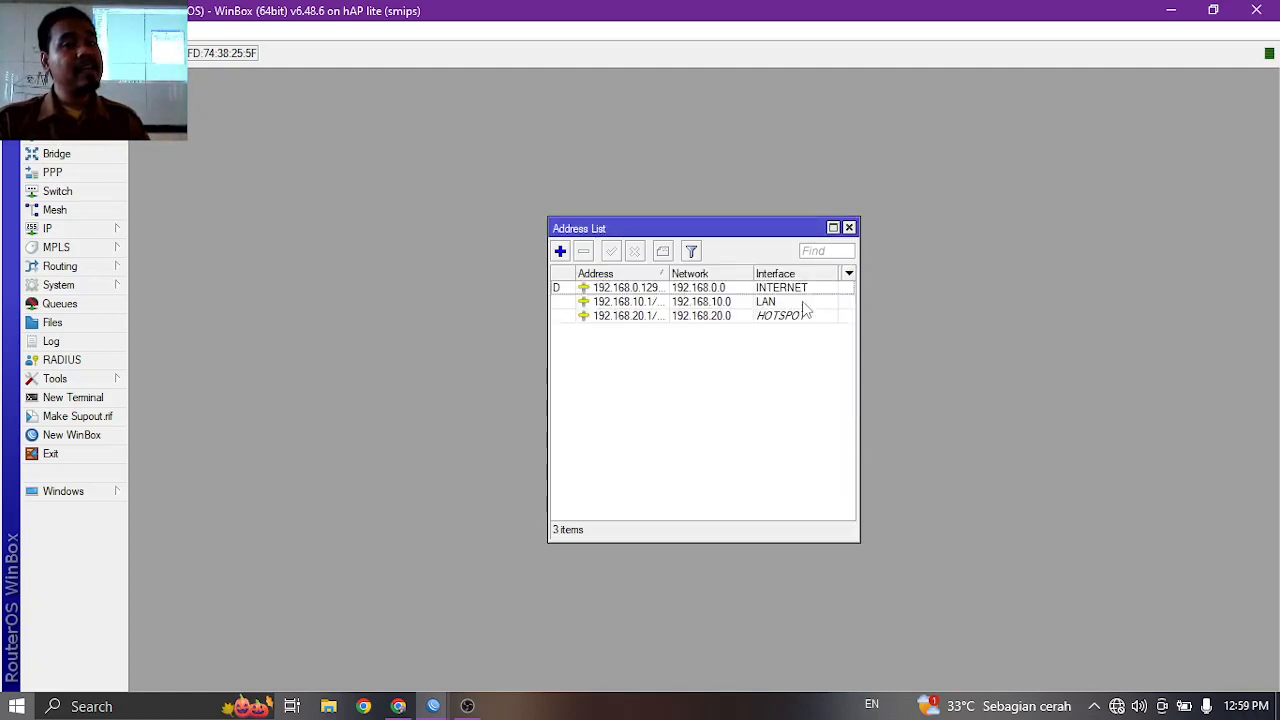
{"action": "left_click", "coordinate": [849, 228]}
Replace the DNS server with 1.1.1.1 and tick Allow Remote Requests.
{"action": "left_click", "coordinate": [100, 228]}
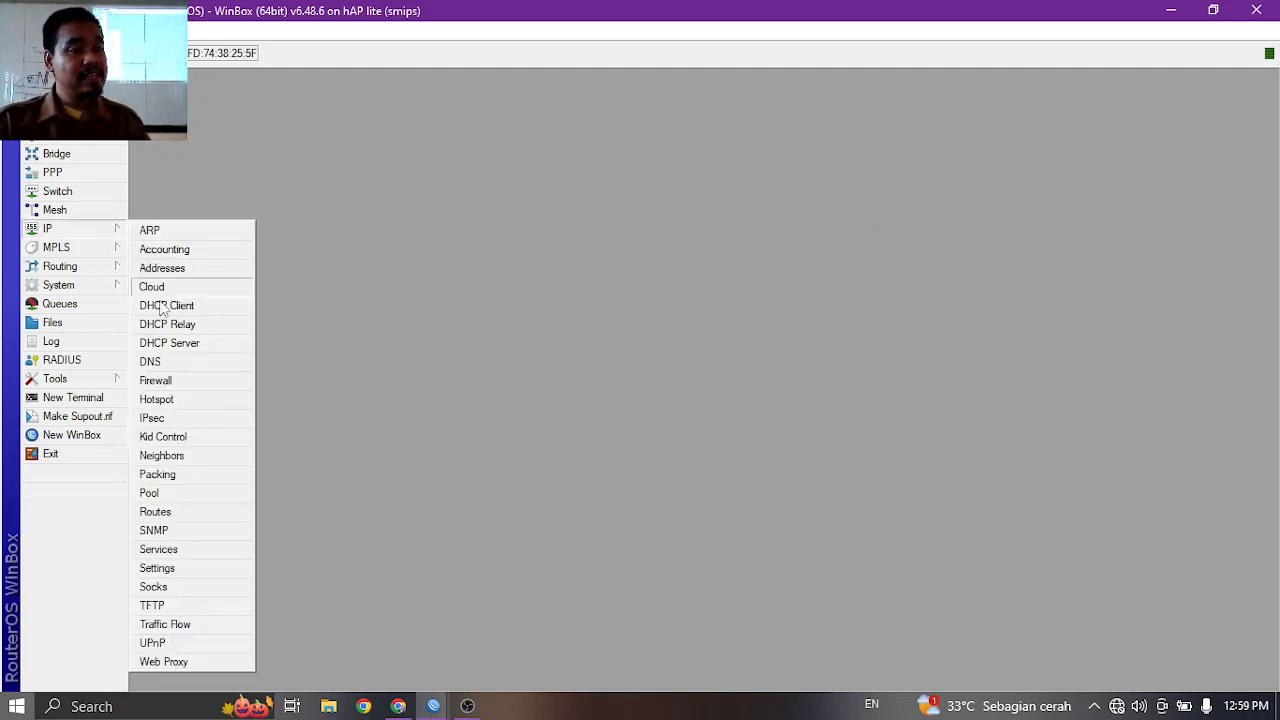
{"action": "left_click", "coordinate": [172, 362]}
{"action": "double_click", "coordinate": [695, 239]}
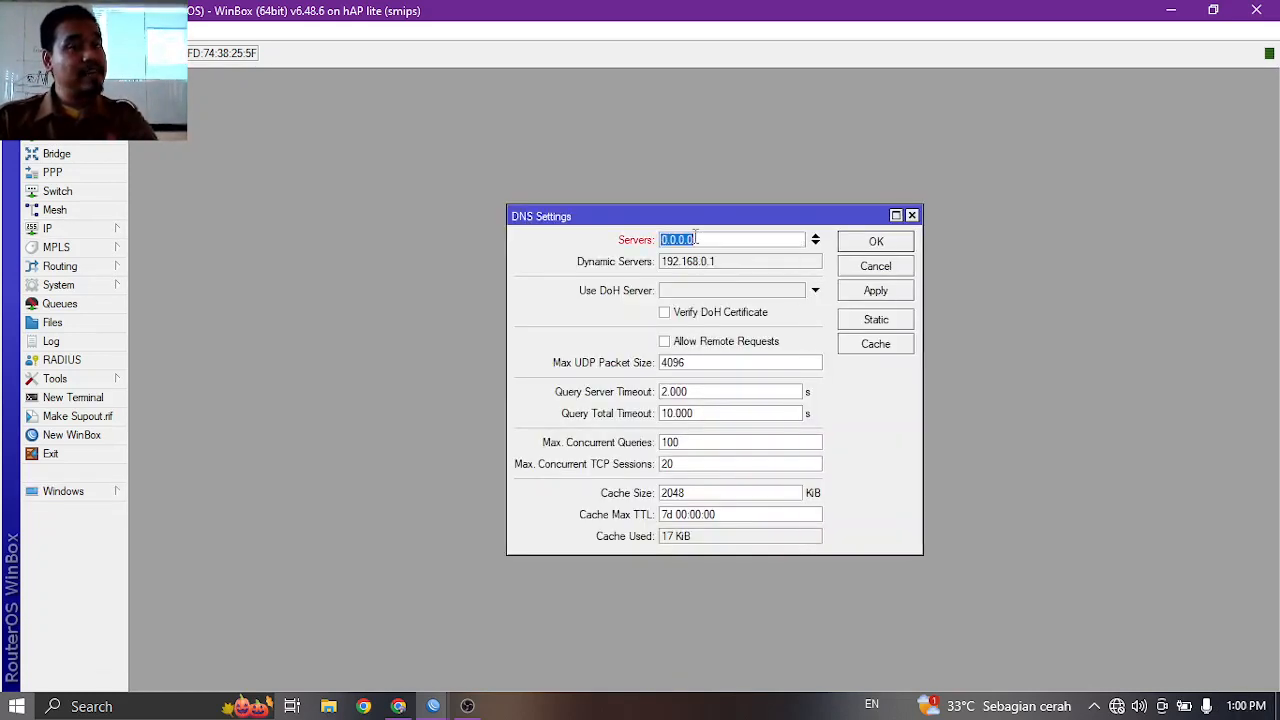
{"action": "type", "text": "1"}
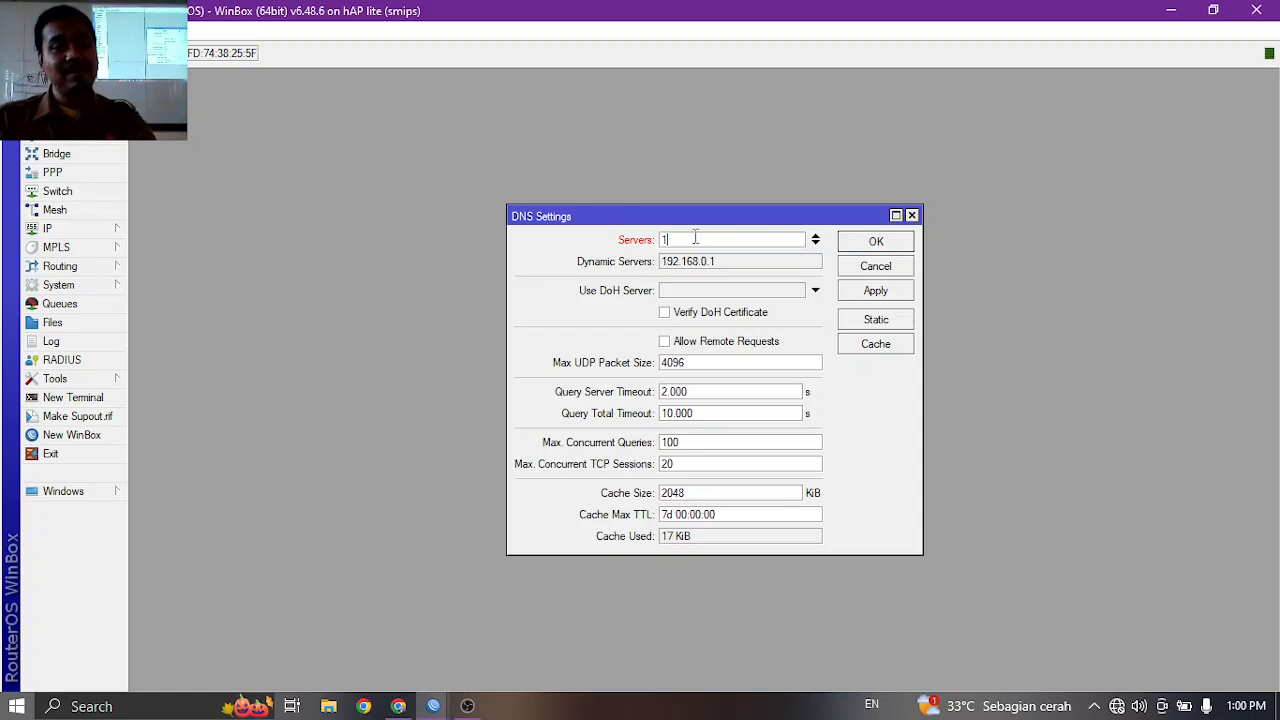
{"action": "type", "text": ".1.1.1"}
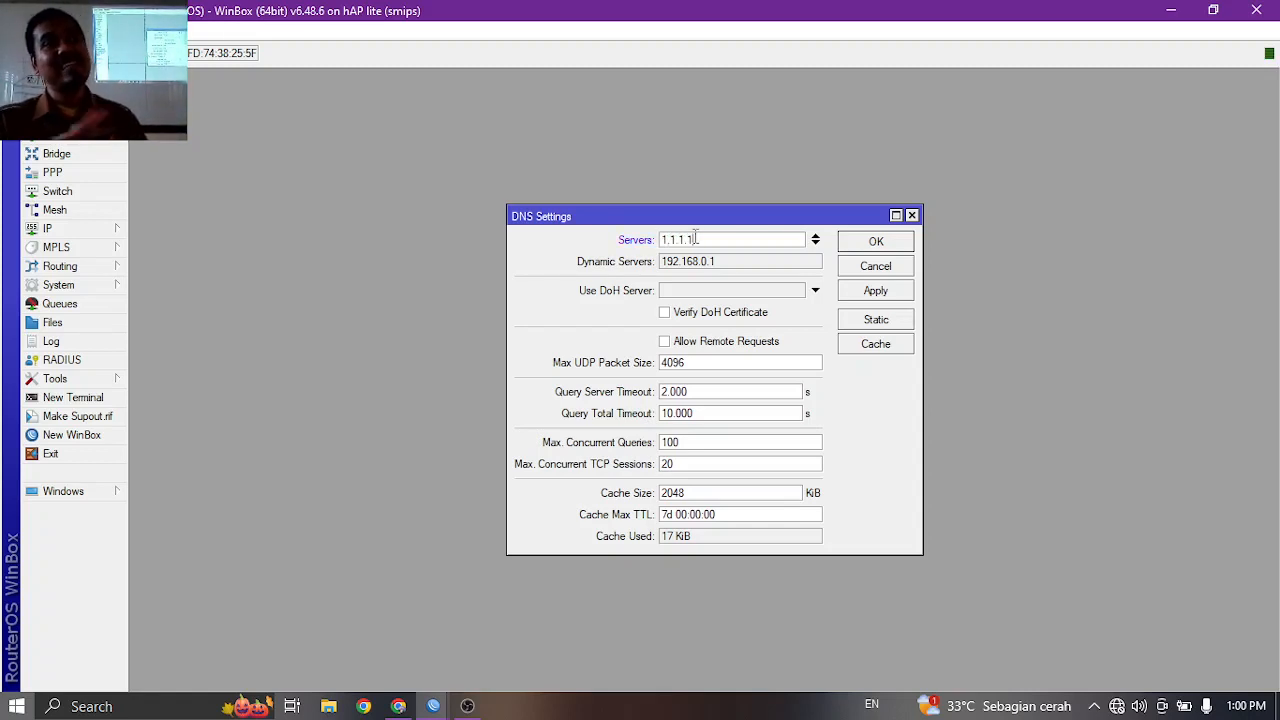
{"action": "left_click", "coordinate": [727, 343]}
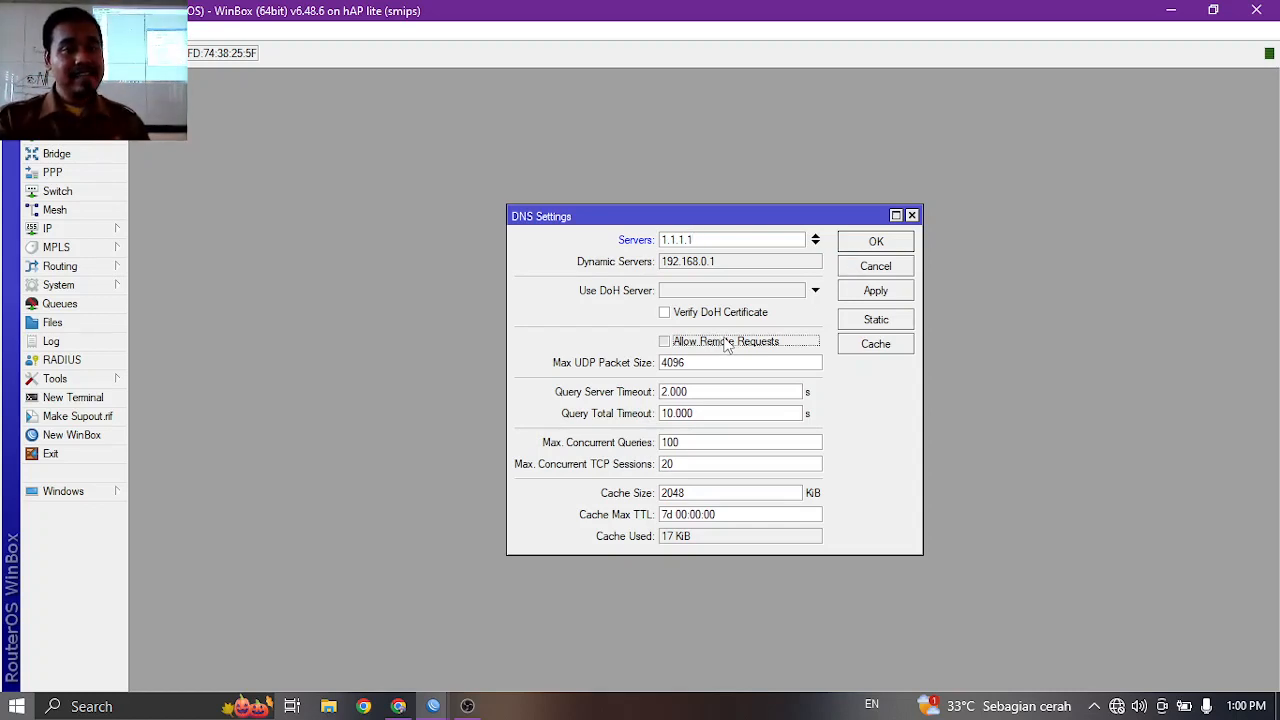
{"action": "left_click", "coordinate": [876, 242]}
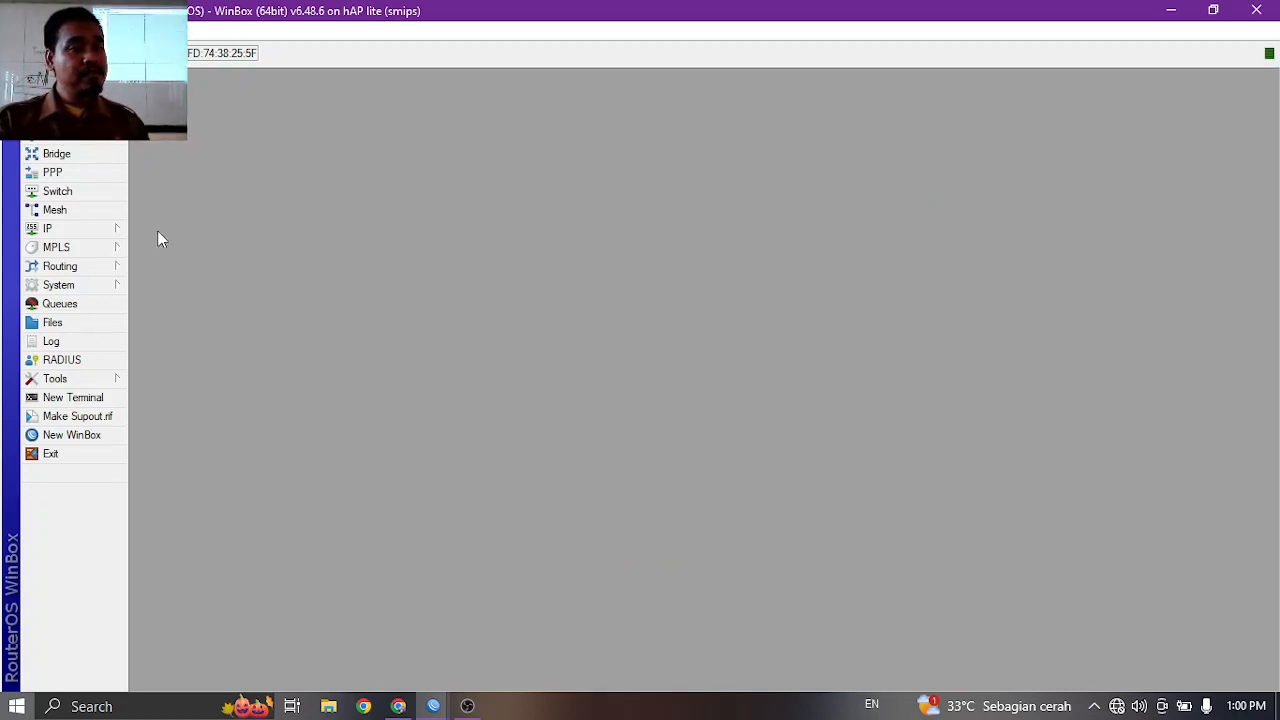
Create a NAT rule with out-interface INTERNET and action masquerade, then close Firewall.
{"action": "left_click", "coordinate": [90, 229]}
{"action": "left_click", "coordinate": [178, 371]}
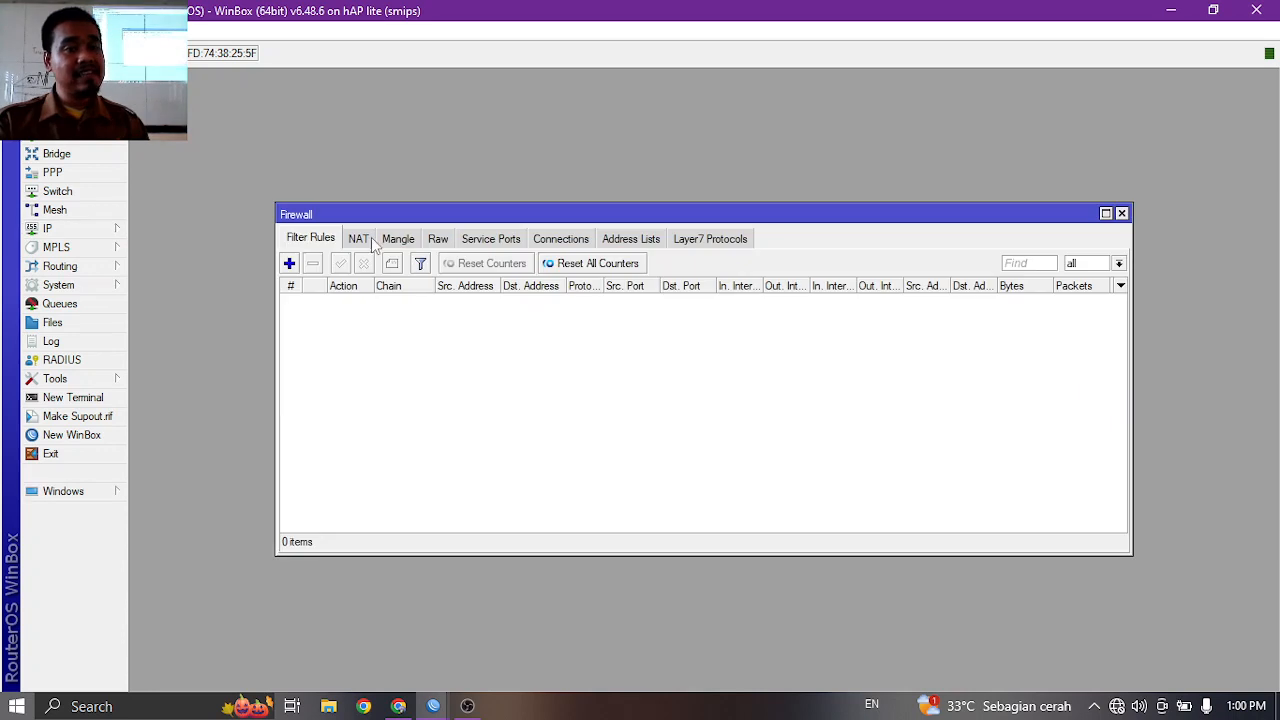
{"action": "left_click", "coordinate": [360, 240]}
{"action": "left_click", "coordinate": [289, 263]}
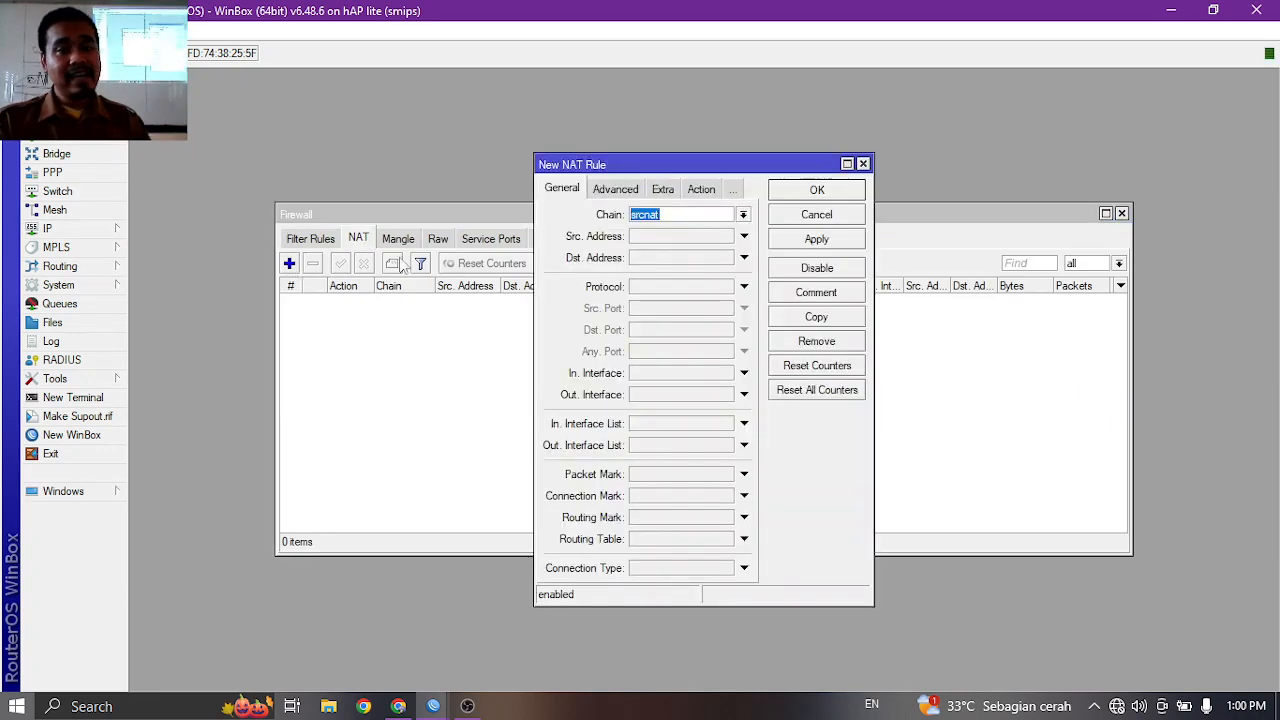
{"action": "left_click", "coordinate": [744, 394]}
{"action": "left_click", "coordinate": [700, 412]}
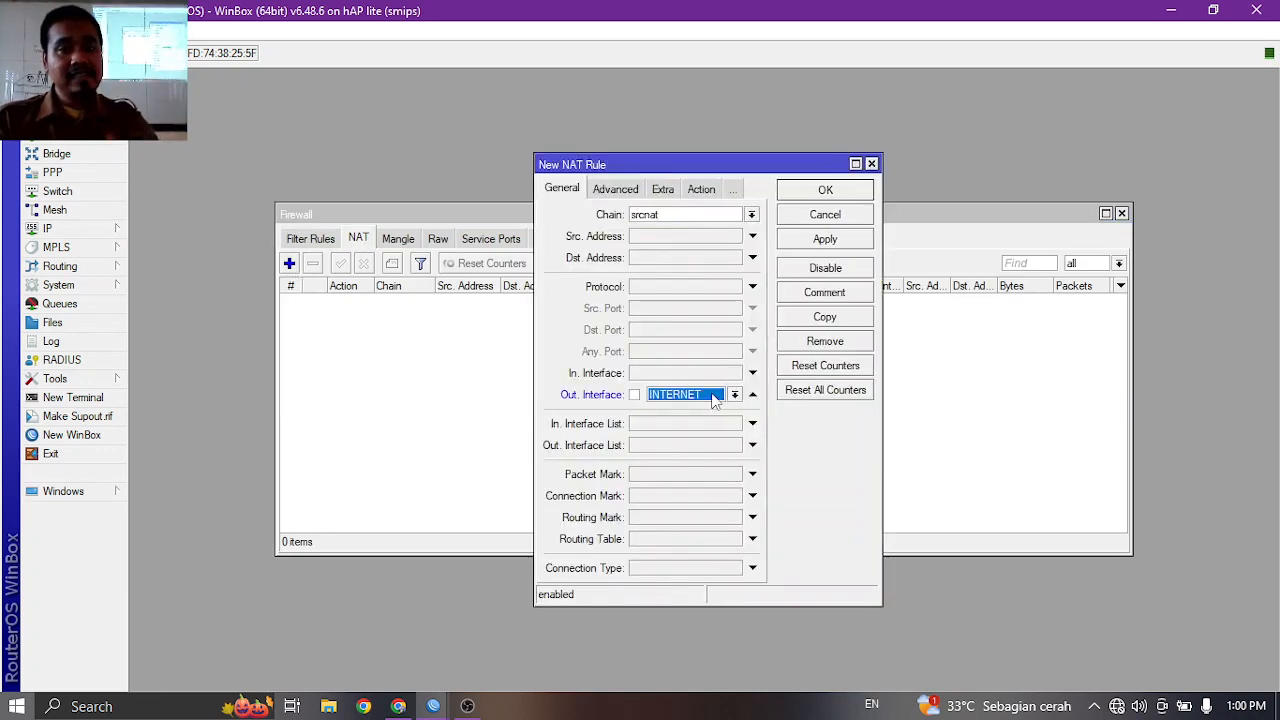
{"action": "left_click", "coordinate": [701, 189]}
{"action": "left_click", "coordinate": [695, 215]}
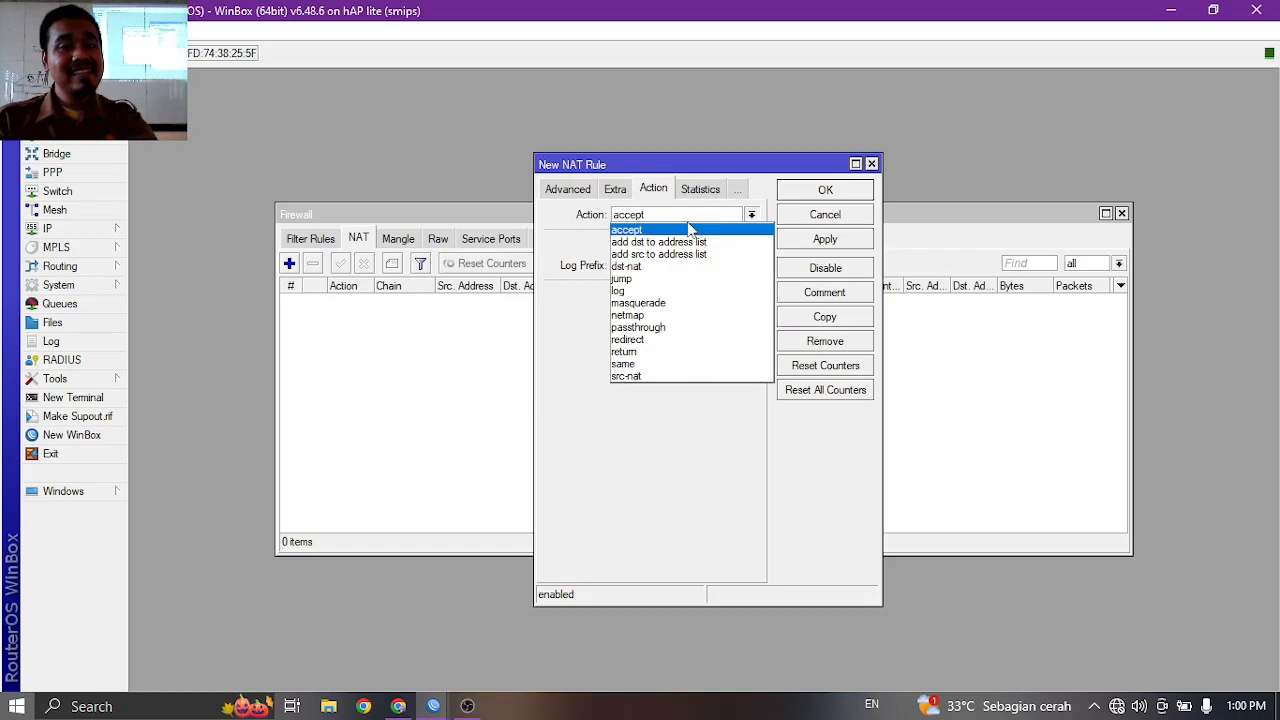
{"action": "left_click", "coordinate": [678, 303]}
{"action": "left_click", "coordinate": [823, 191]}
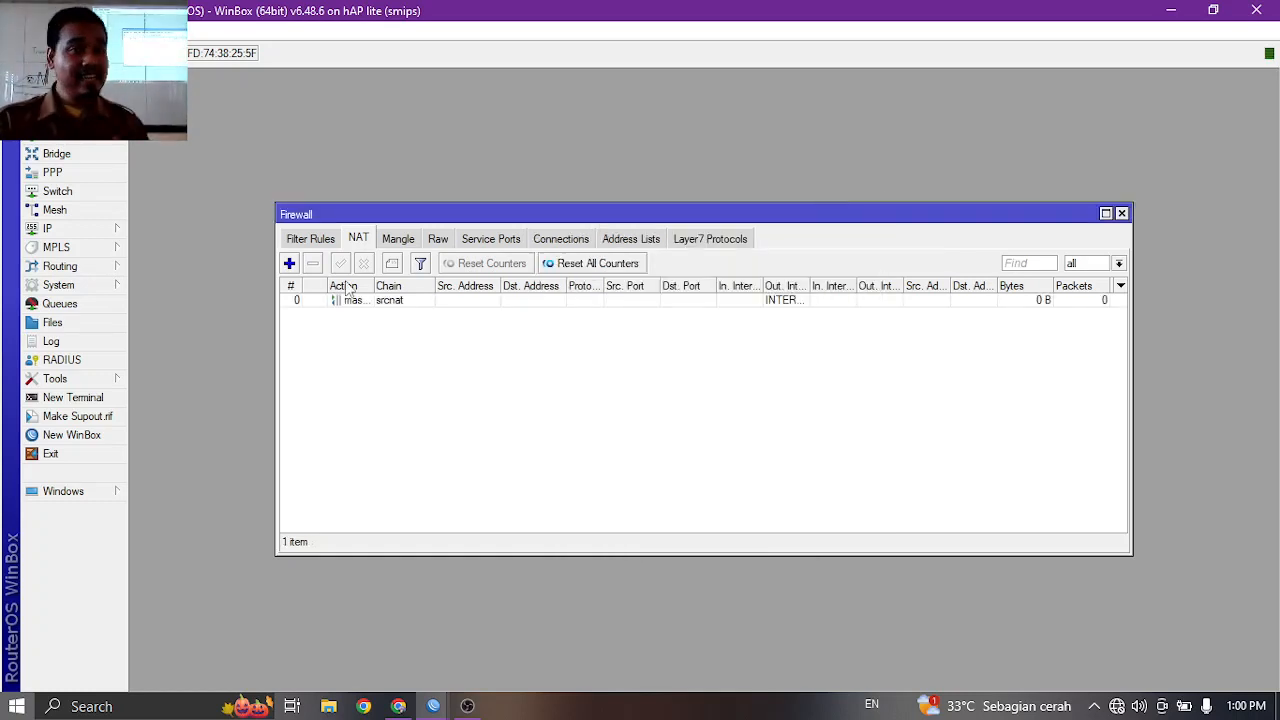
{"action": "left_click", "coordinate": [1122, 214]}
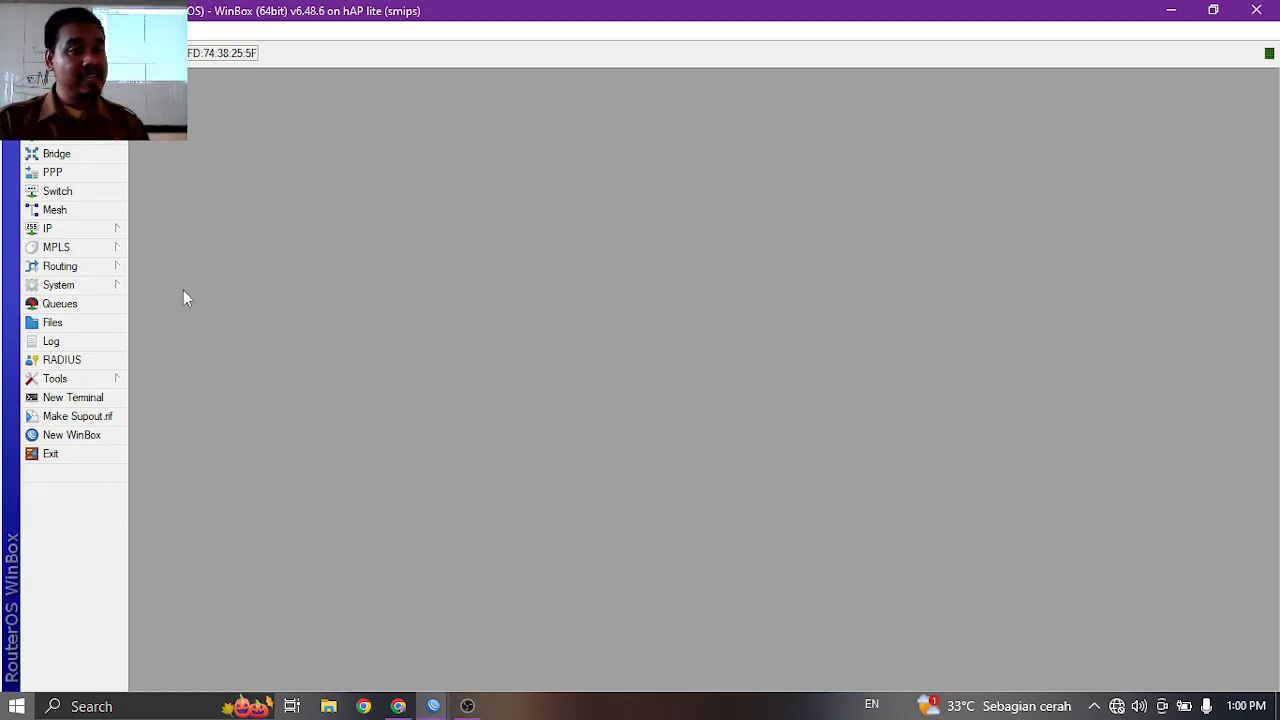
{"action": "left_click", "coordinate": [100, 398]}
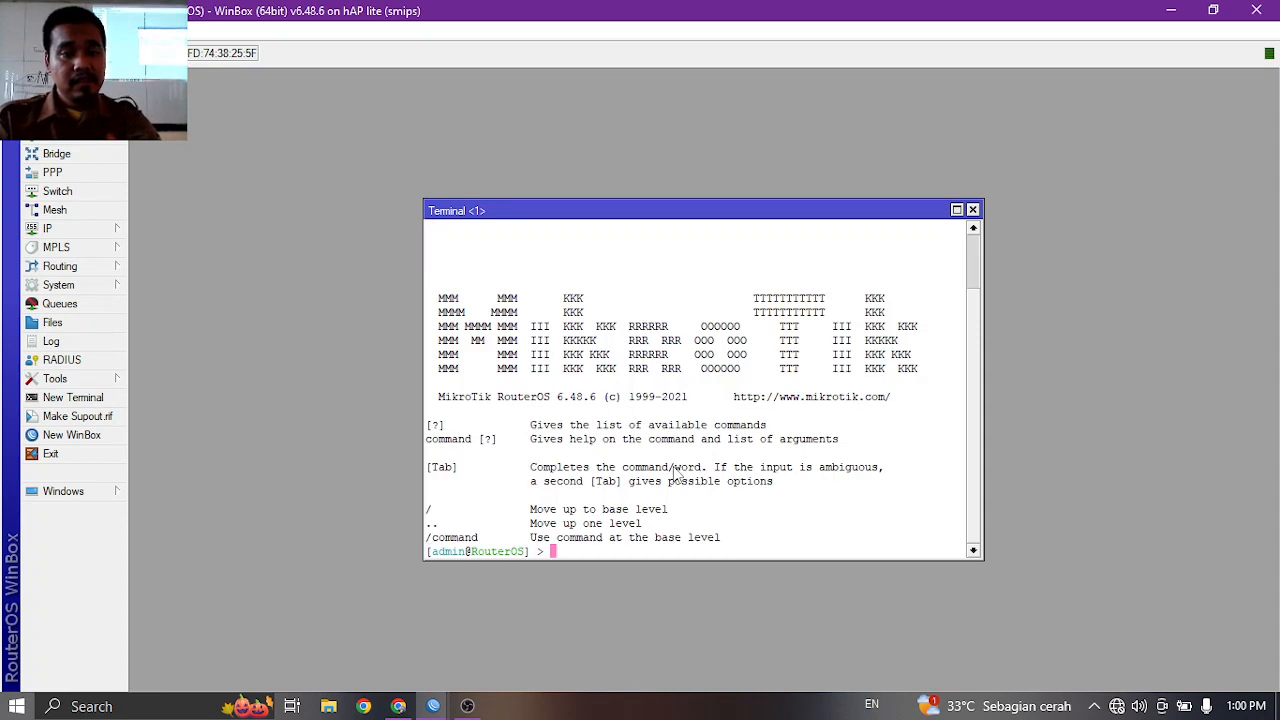
{"action": "type", "text": "PI"}
{"action": "key", "text": "BackSpace"}
{"action": "key", "text": "BackSpace"}
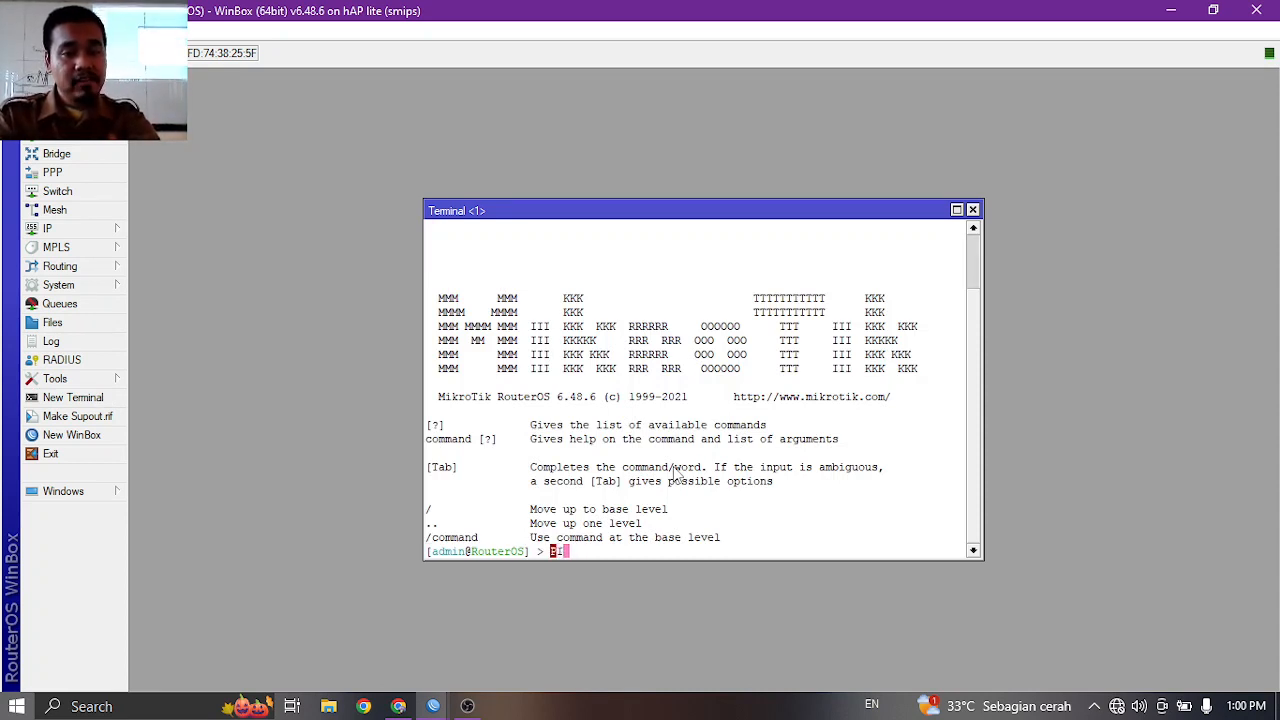
{"action": "type", "text": "ping google.com"}
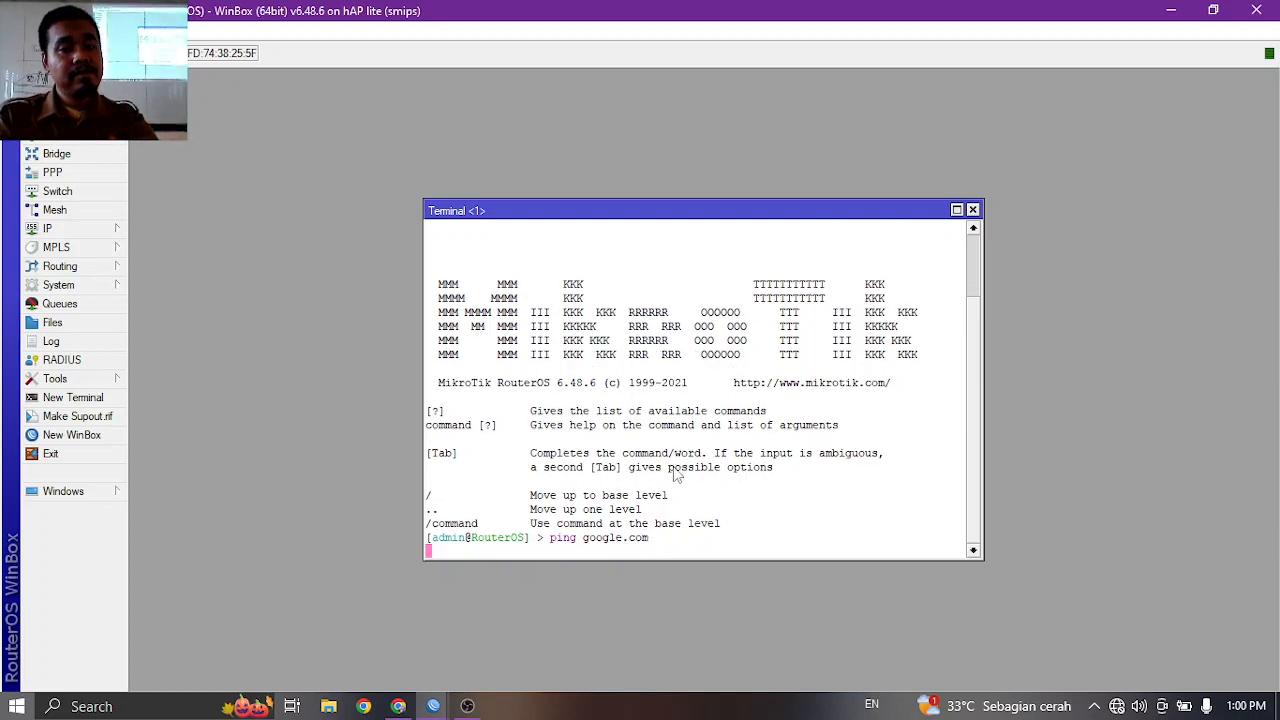
{"action": "key", "text": "Return"}
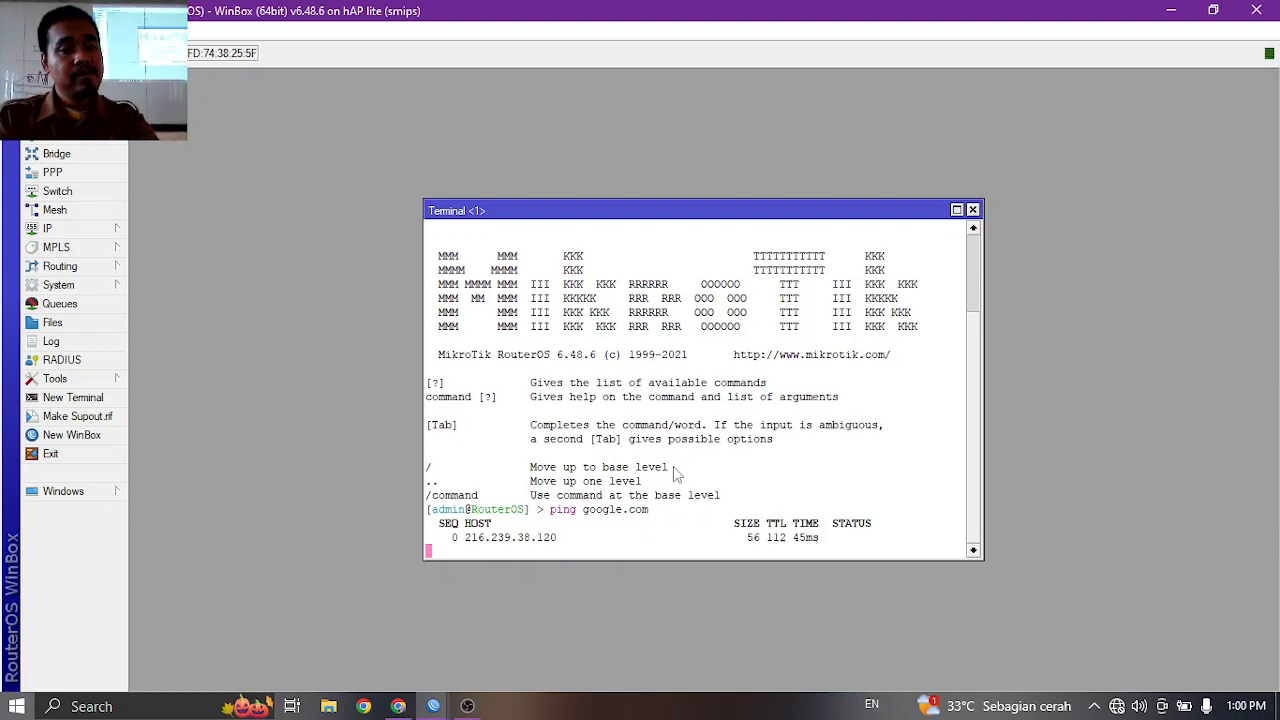
{"action": "left_click", "coordinate": [972, 209]}
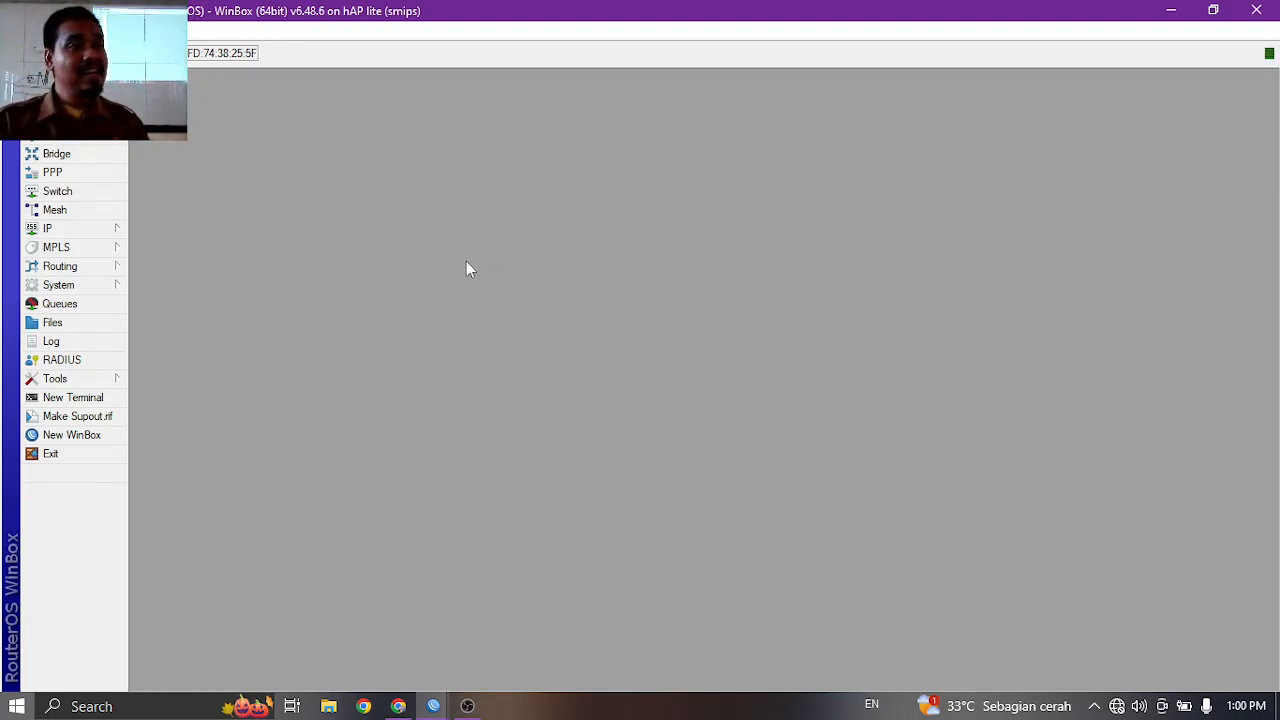
Run DHCP Setup on LAN, accepting the defaults to create dhcp1 with dhcp_pool0.
{"action": "left_click", "coordinate": [104, 232]}
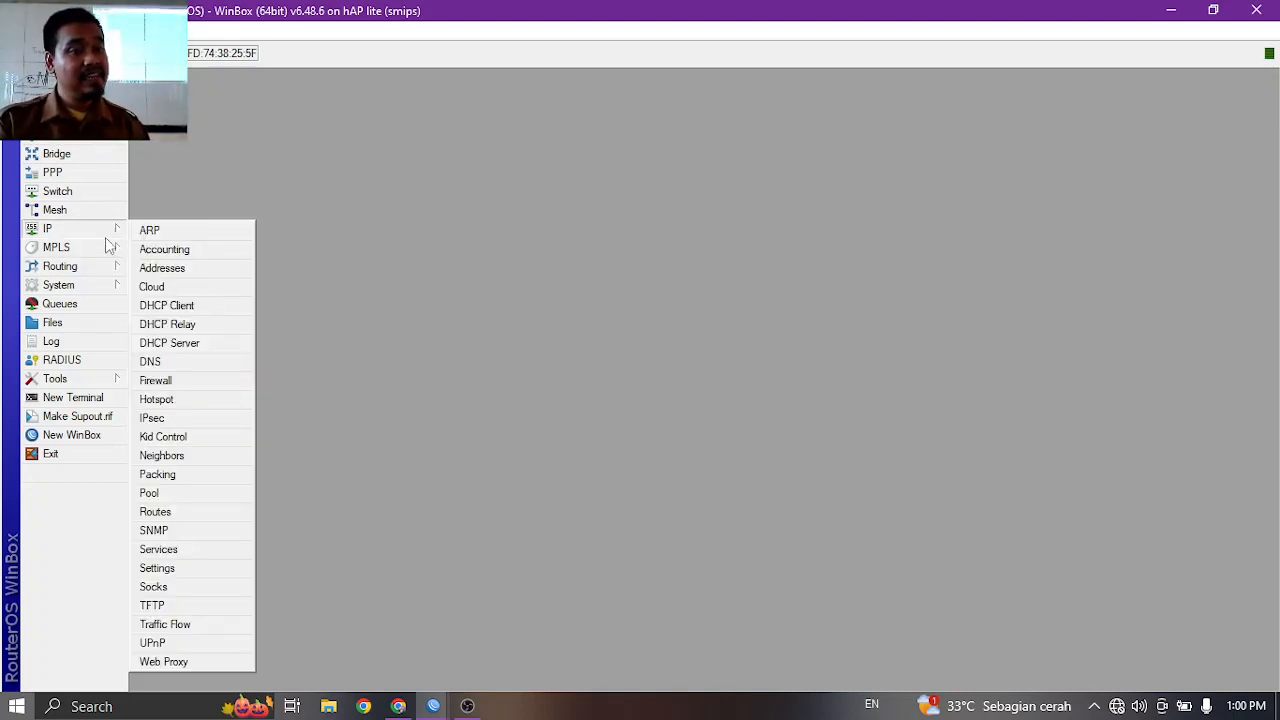
{"action": "left_click", "coordinate": [190, 343]}
{"action": "left_click", "coordinate": [559, 264]}
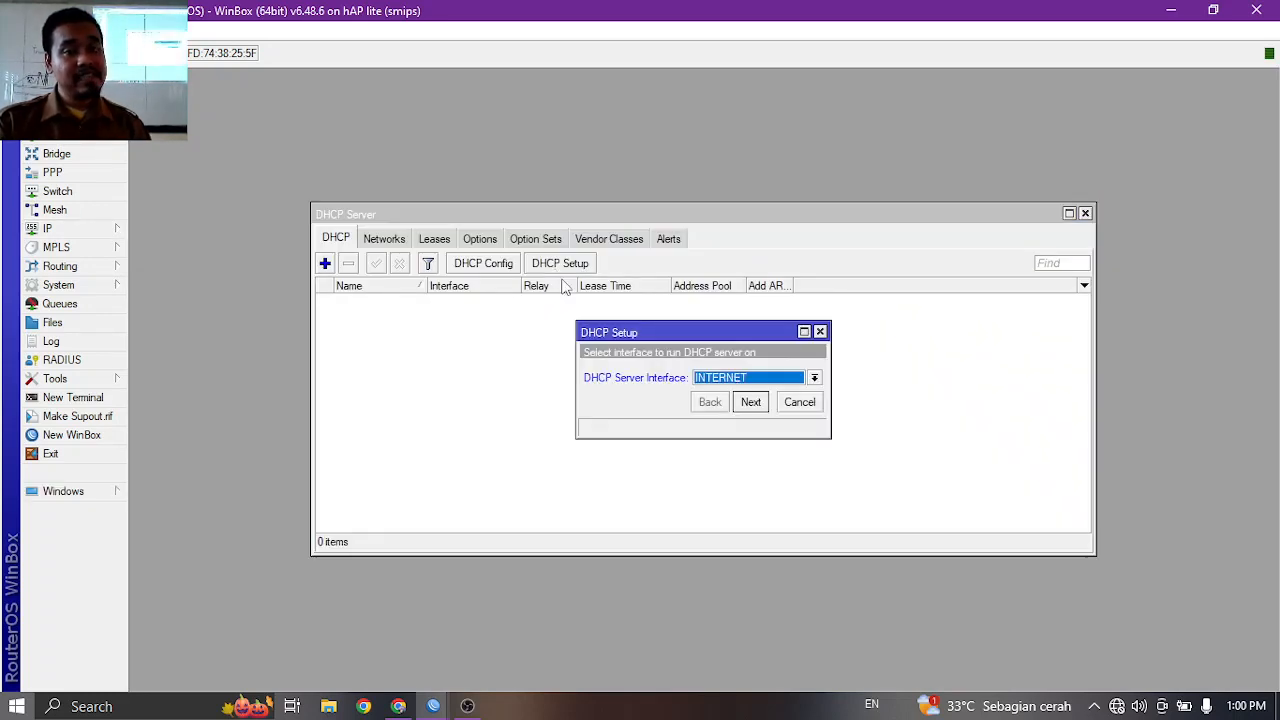
{"action": "left_click", "coordinate": [738, 380]}
{"action": "left_click", "coordinate": [724, 416]}
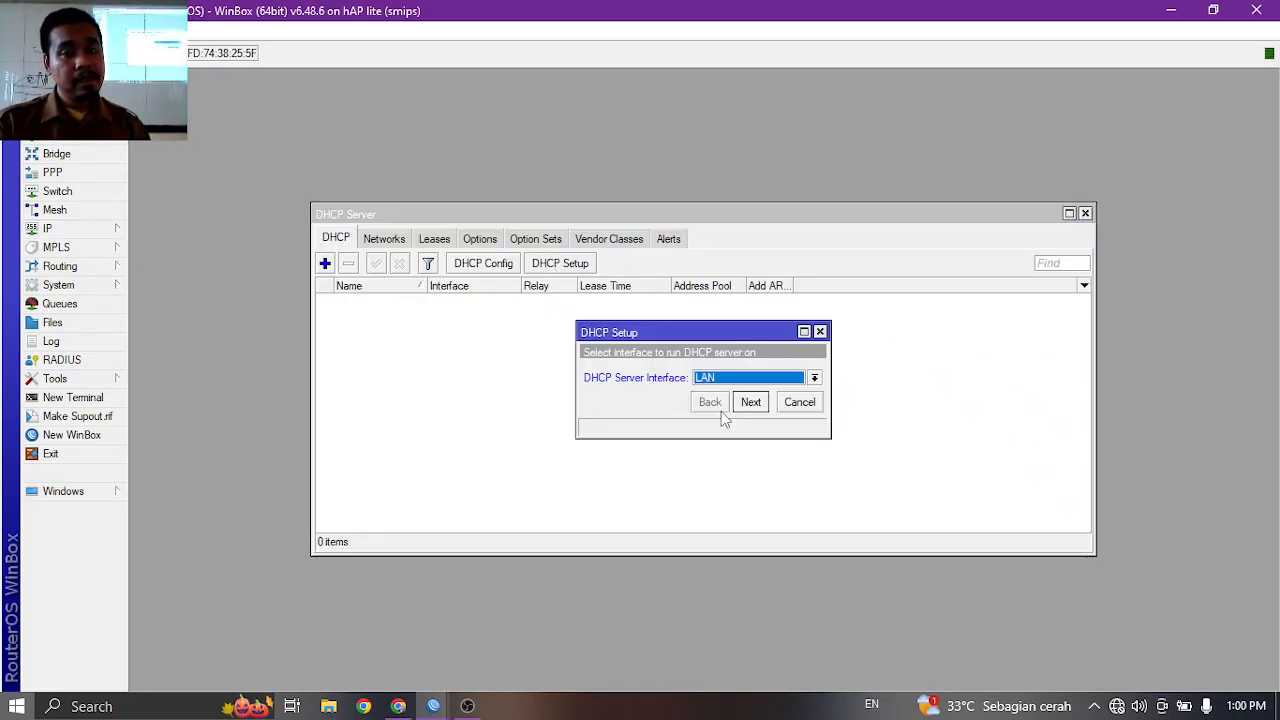
{"action": "left_click", "coordinate": [748, 402]}
{"action": "left_click", "coordinate": [750, 402]}
{"action": "left_click", "coordinate": [750, 402]}
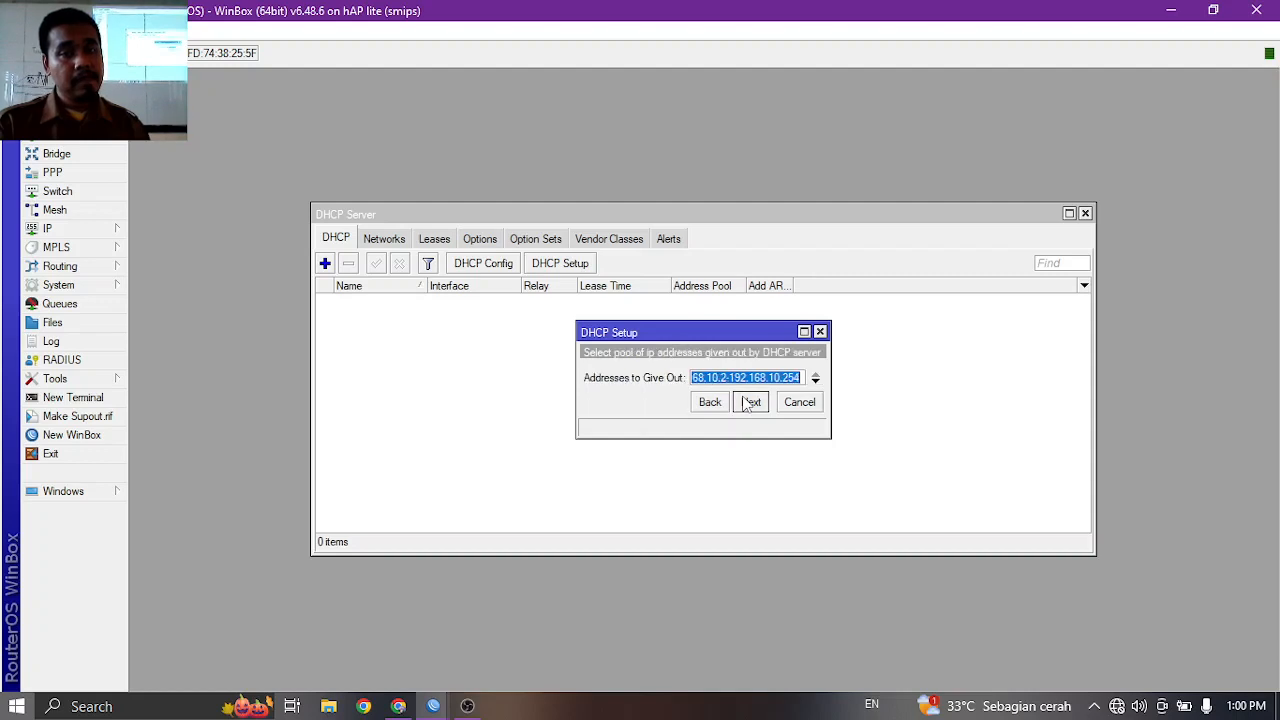
{"action": "left_click", "coordinate": [750, 402]}
{"action": "left_click", "coordinate": [750, 402]}
{"action": "left_click", "coordinate": [750, 402]}
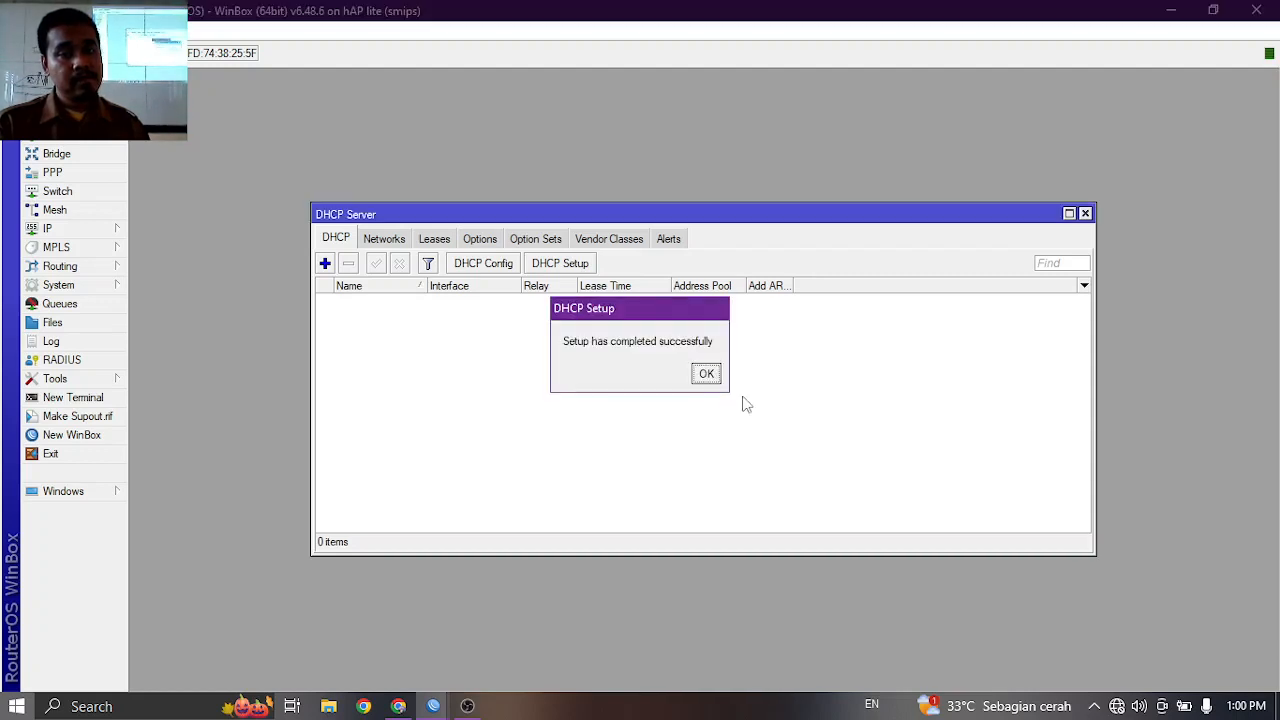
{"action": "left_click", "coordinate": [708, 376]}
Run DHCP Setup on HOTSPOT with gateway 192.168.20.1 to create dhcp2 with dhcp_pool1.
{"action": "left_click", "coordinate": [562, 266]}
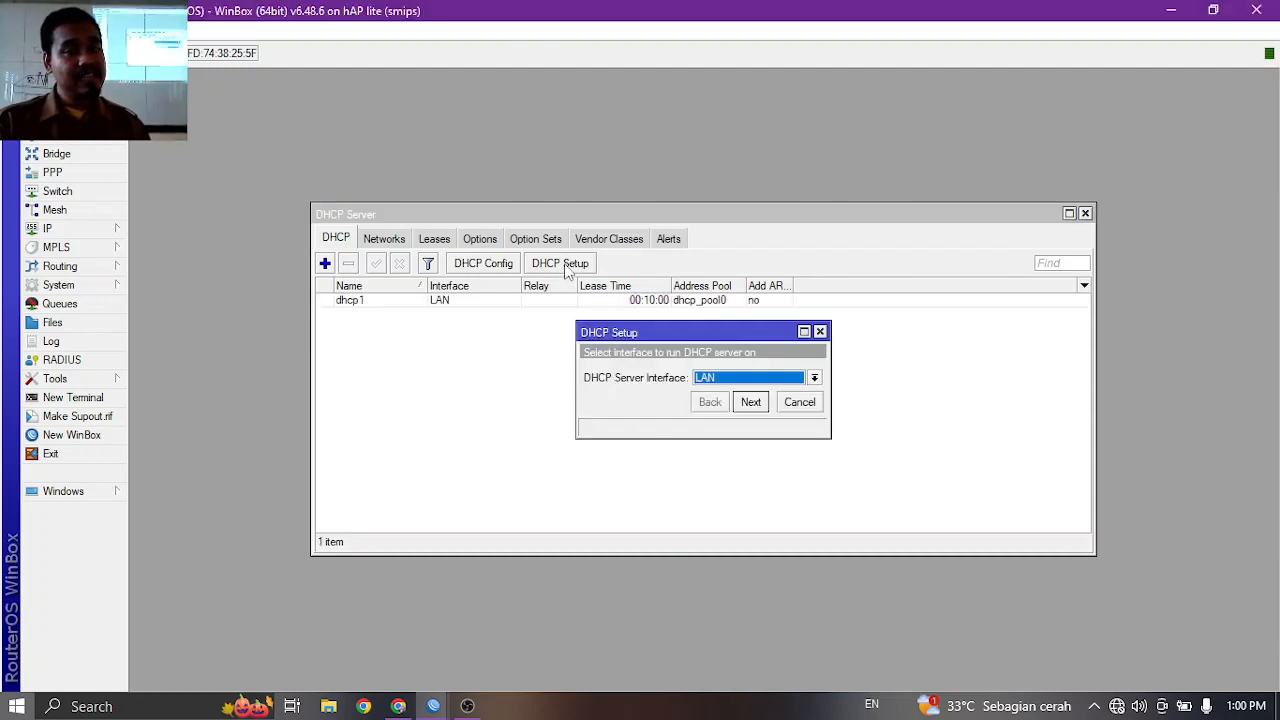
{"action": "left_click", "coordinate": [706, 378]}
{"action": "left_click", "coordinate": [718, 392]}
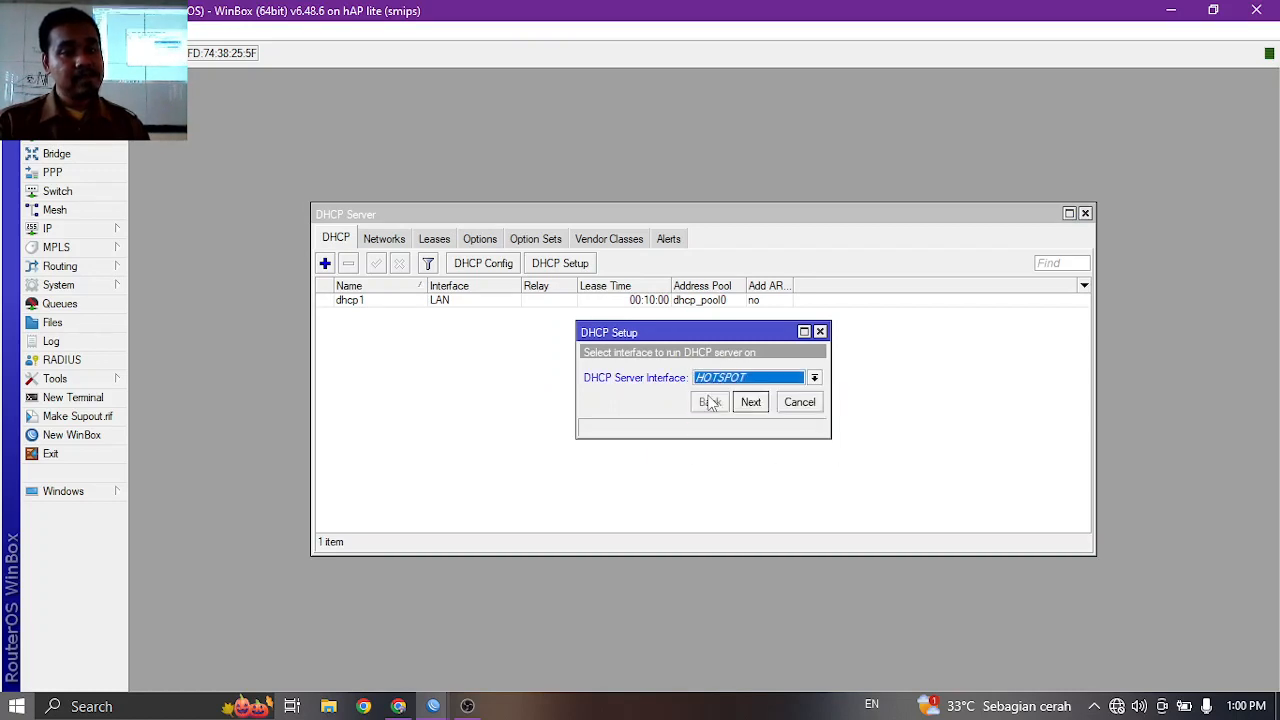
{"action": "left_click", "coordinate": [750, 402]}
{"action": "left_click", "coordinate": [750, 402]}
{"action": "left_click", "coordinate": [750, 402]}
{"action": "left_click", "coordinate": [750, 402]}
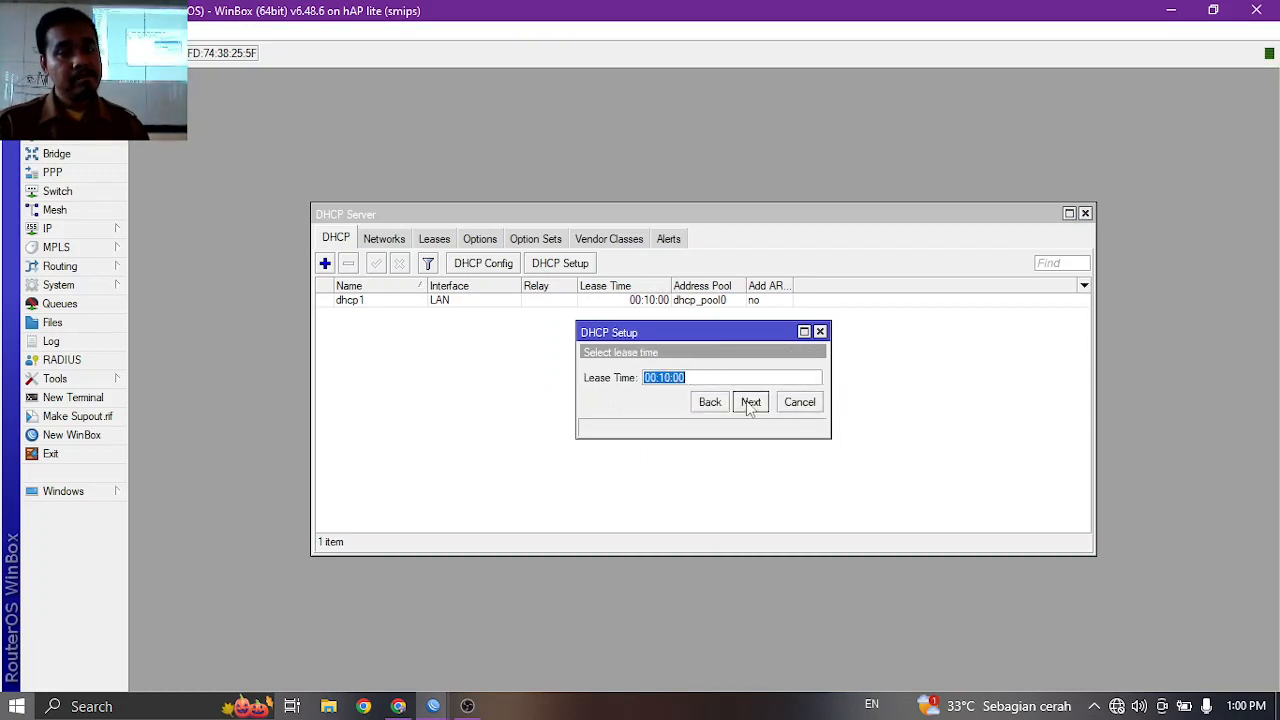
{"action": "left_click", "coordinate": [750, 402]}
{"action": "left_click", "coordinate": [706, 374]}
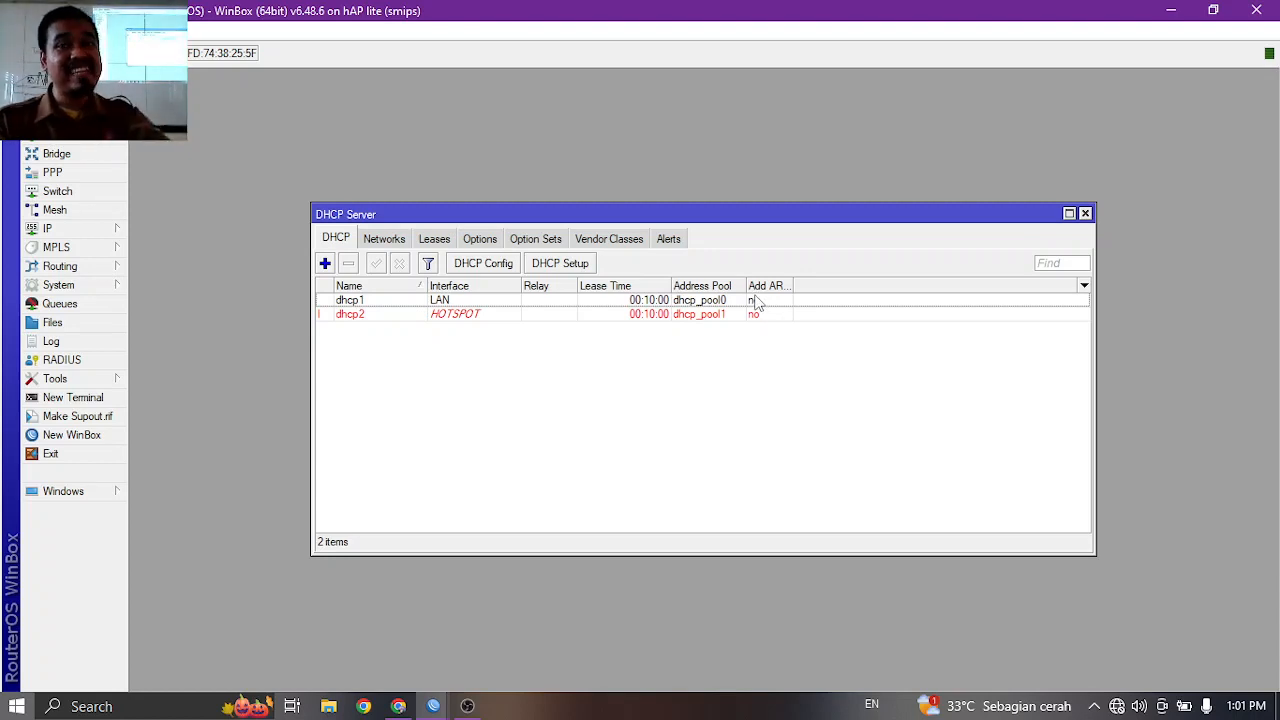
Disable and then re-enable the Ethernet adapter in Network Connections.
{"action": "right_click", "coordinate": [1116, 705]}
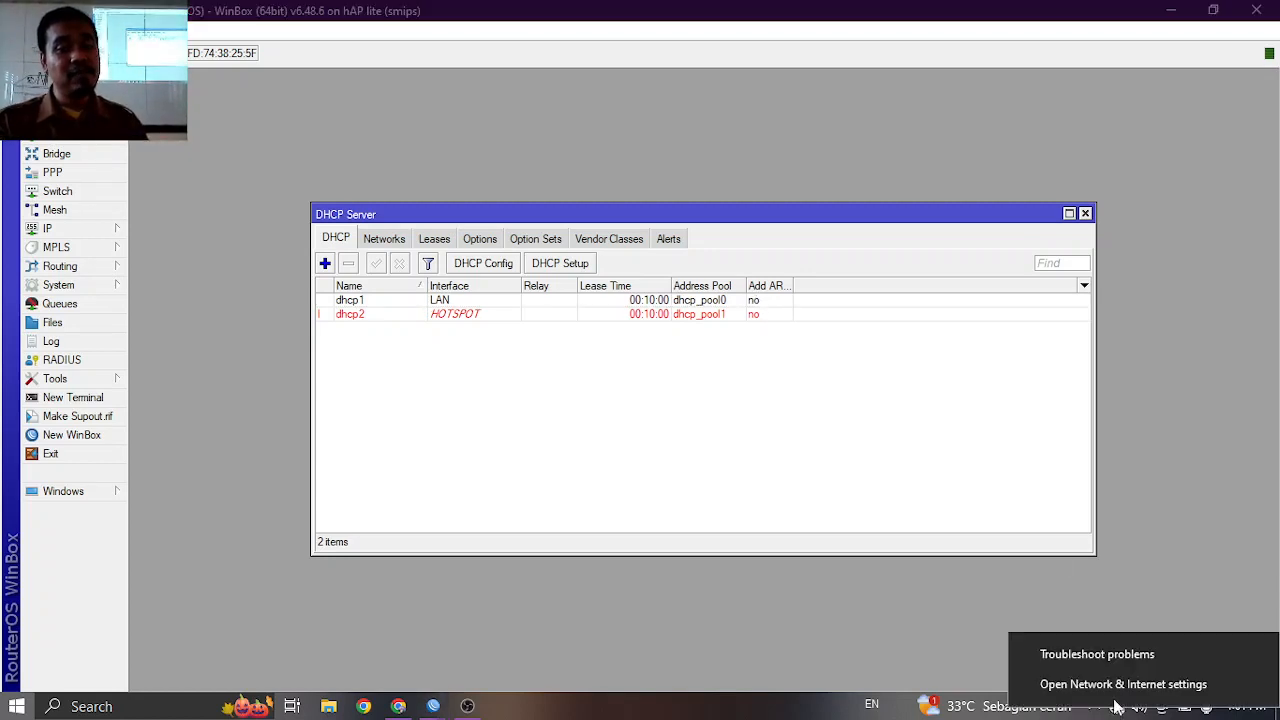
{"action": "left_click", "coordinate": [1120, 684]}
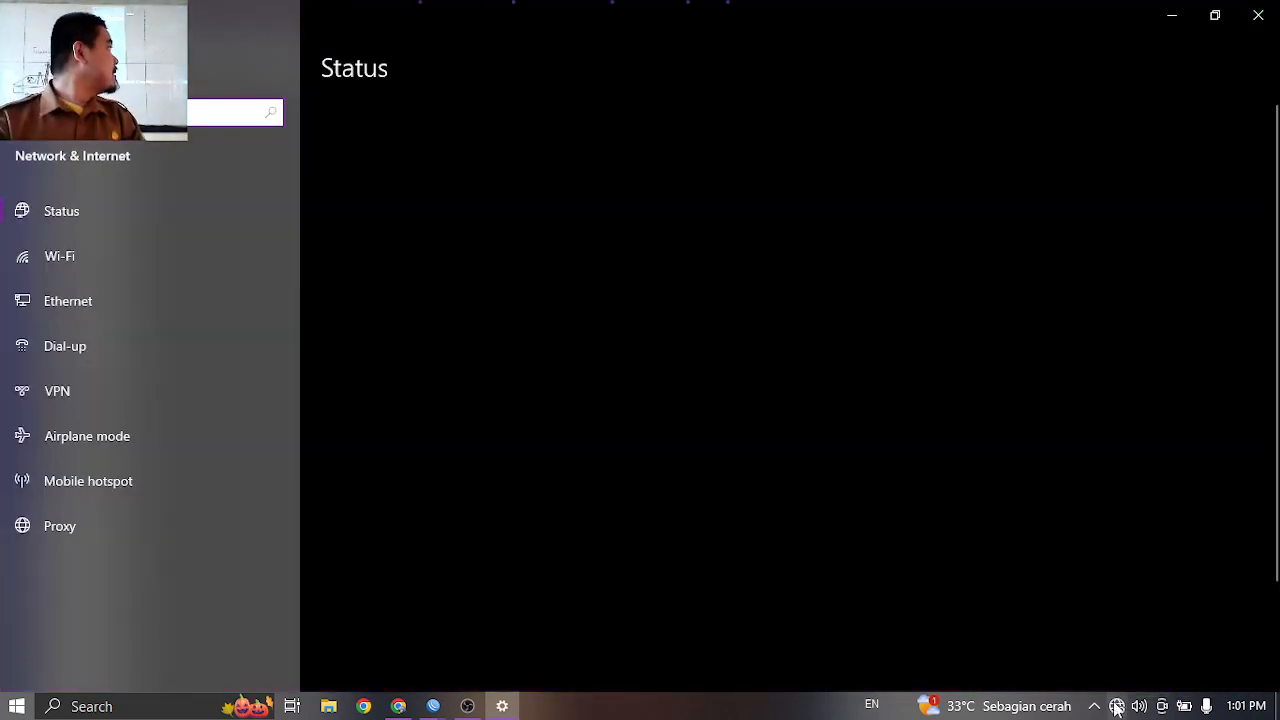
{"action": "scroll", "coordinate": [625, 542], "scroll_direction": "down", "scroll_amount": 2}
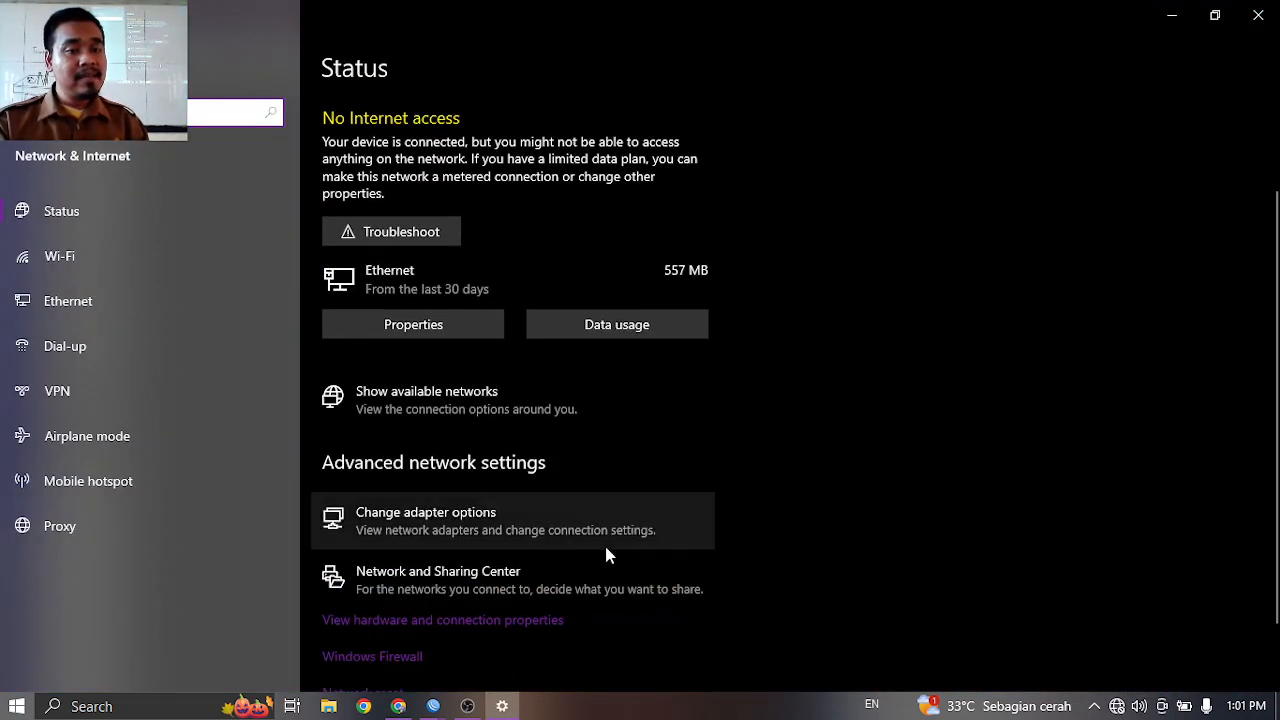
{"action": "left_click", "coordinate": [552, 530]}
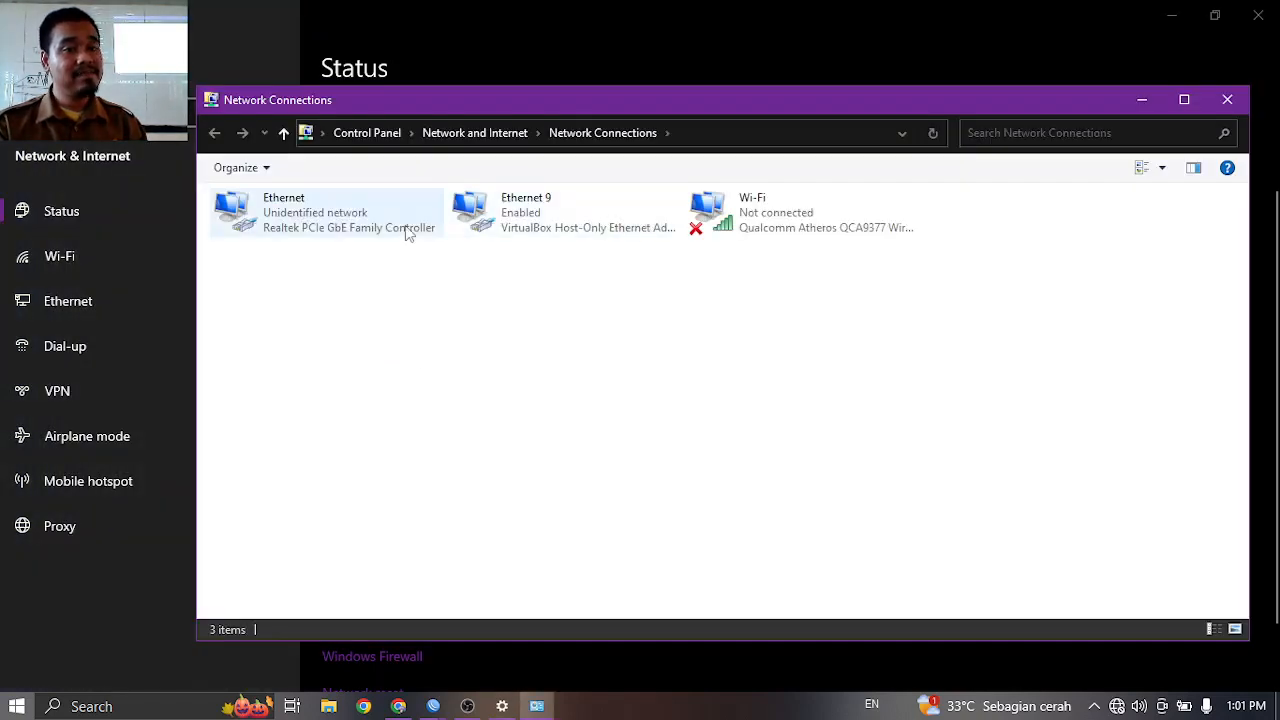
{"action": "left_click", "coordinate": [405, 230]}
{"action": "right_click", "coordinate": [398, 216]}
{"action": "left_click", "coordinate": [432, 243]}
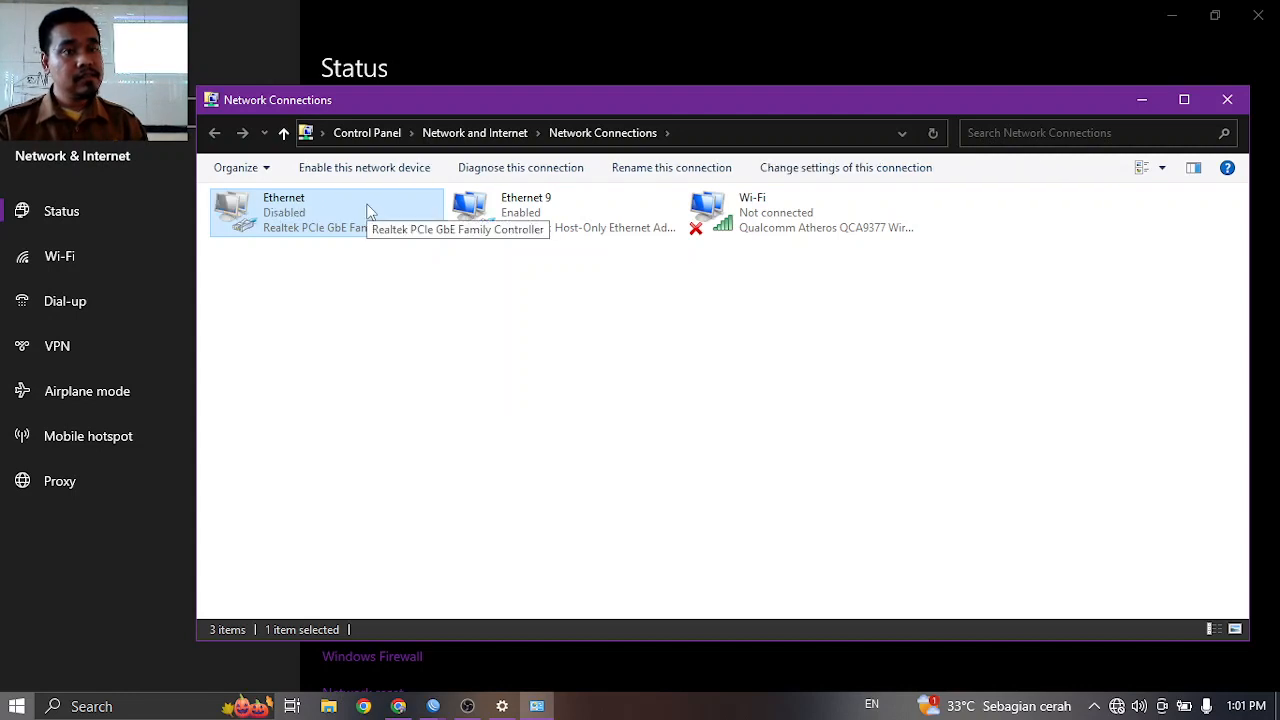
{"action": "right_click", "coordinate": [367, 205]}
{"action": "left_click", "coordinate": [406, 220]}
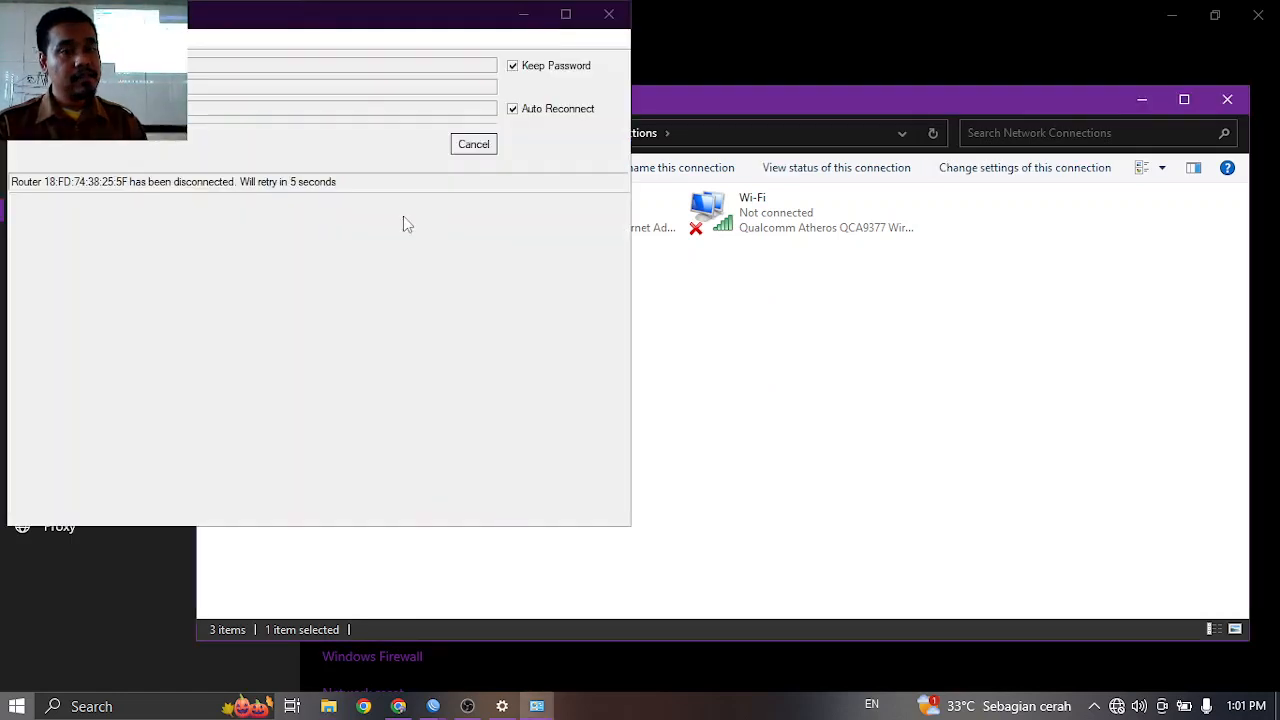
Minimize the router reconnection window and the WinBox main window.
{"action": "right_click", "coordinate": [403, 216]}
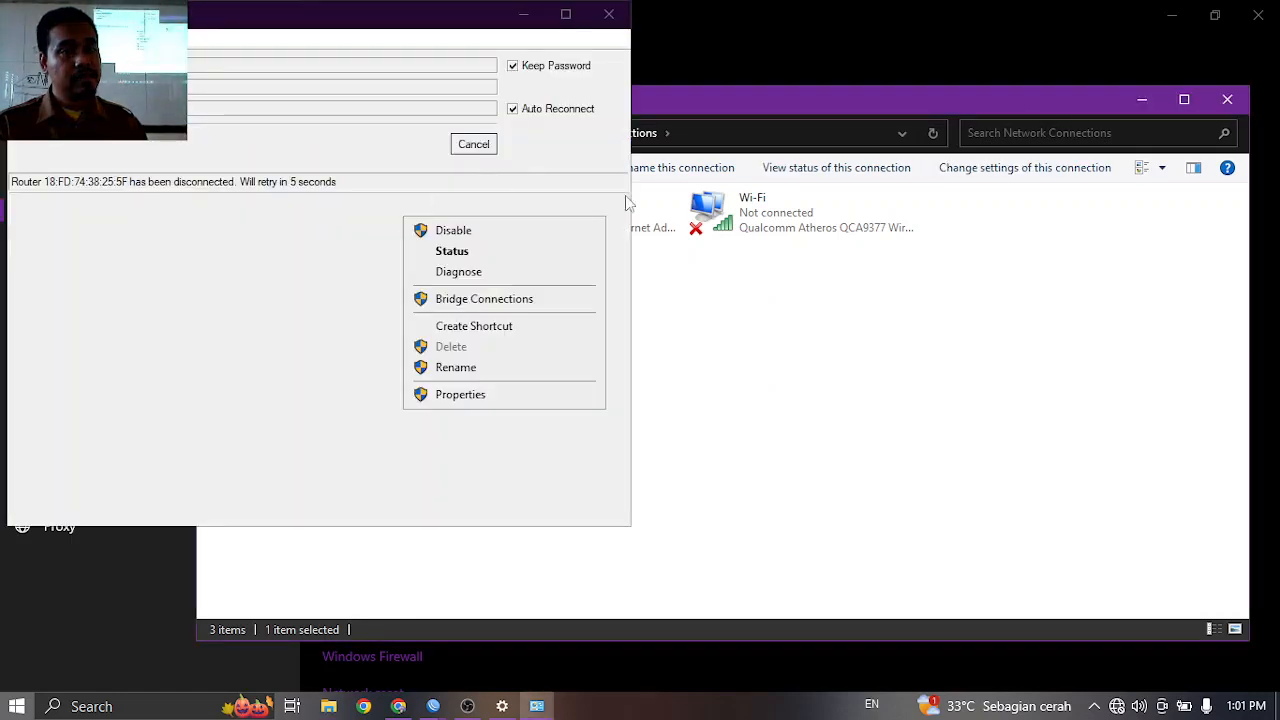
{"action": "left_click", "coordinate": [740, 304]}
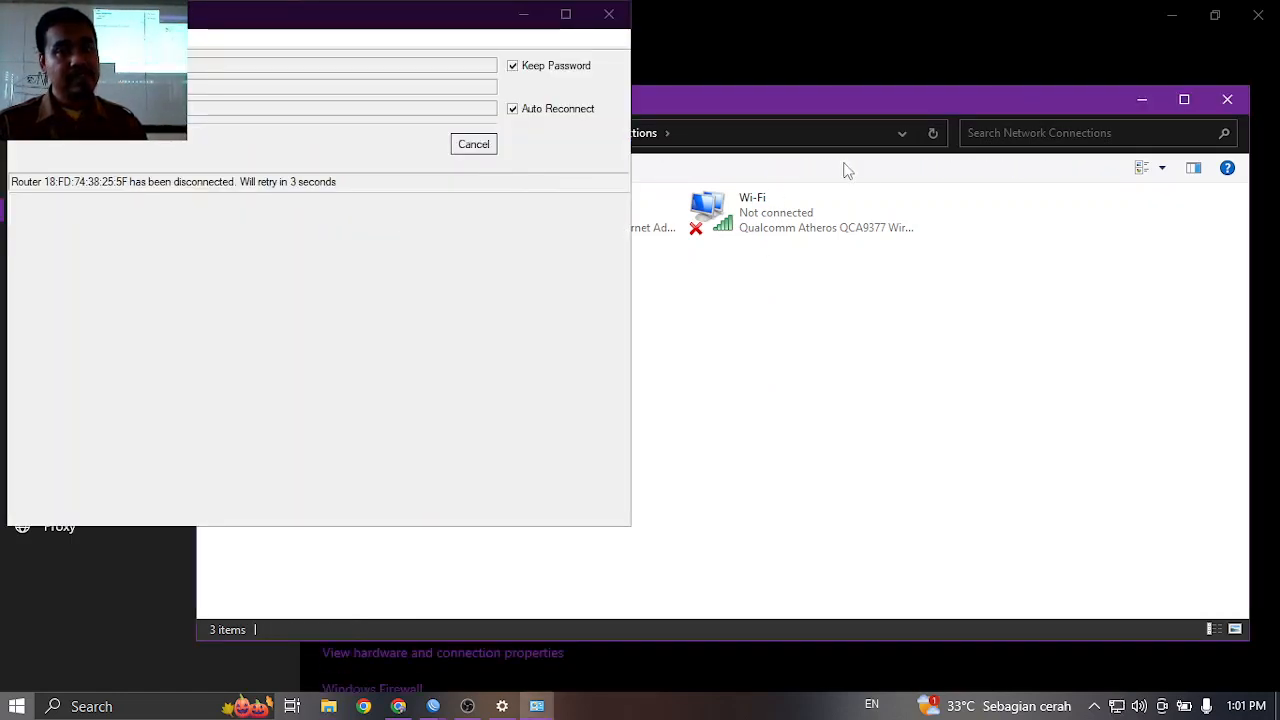
{"action": "left_click", "coordinate": [565, 15]}
{"action": "left_click", "coordinate": [1168, 12]}
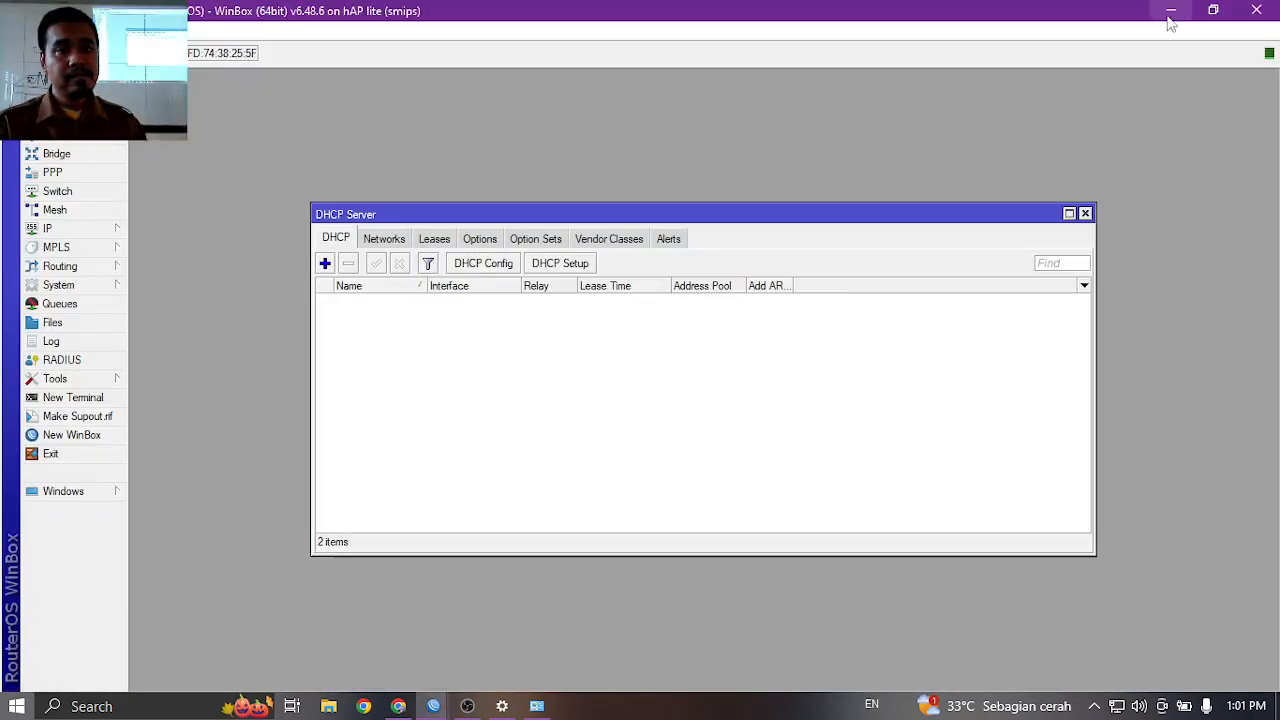
{"action": "left_click", "coordinate": [1166, 12]}
Check the Ethernet status details for the 192.168.10.254 address, then close the windows.
{"action": "left_click", "coordinate": [320, 236]}
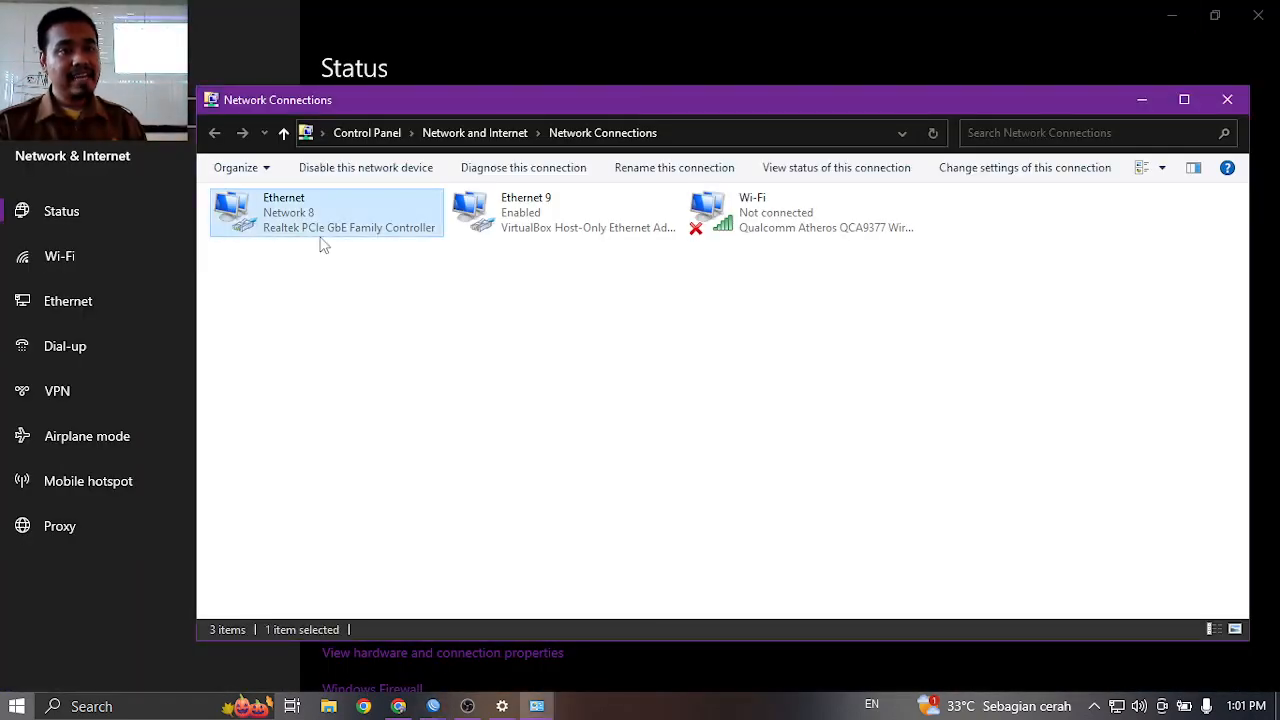
{"action": "right_click", "coordinate": [313, 223]}
{"action": "left_click", "coordinate": [355, 259]}
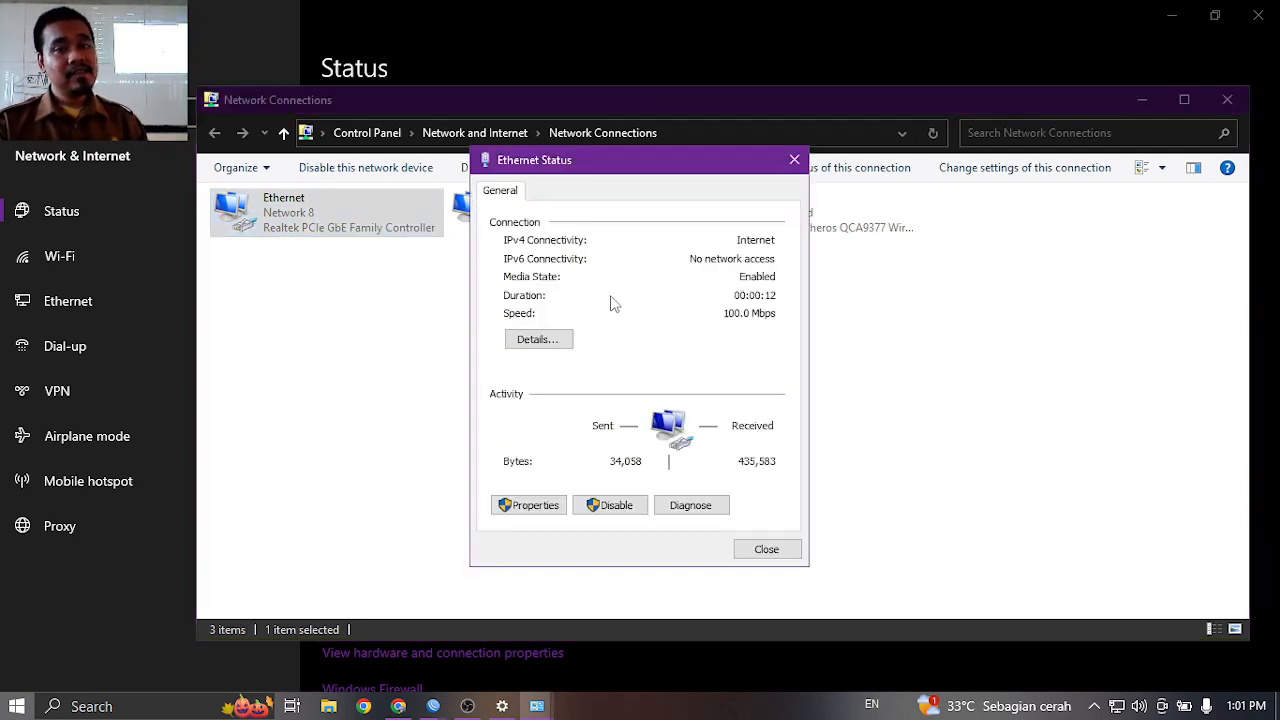
{"action": "left_click", "coordinate": [545, 343]}
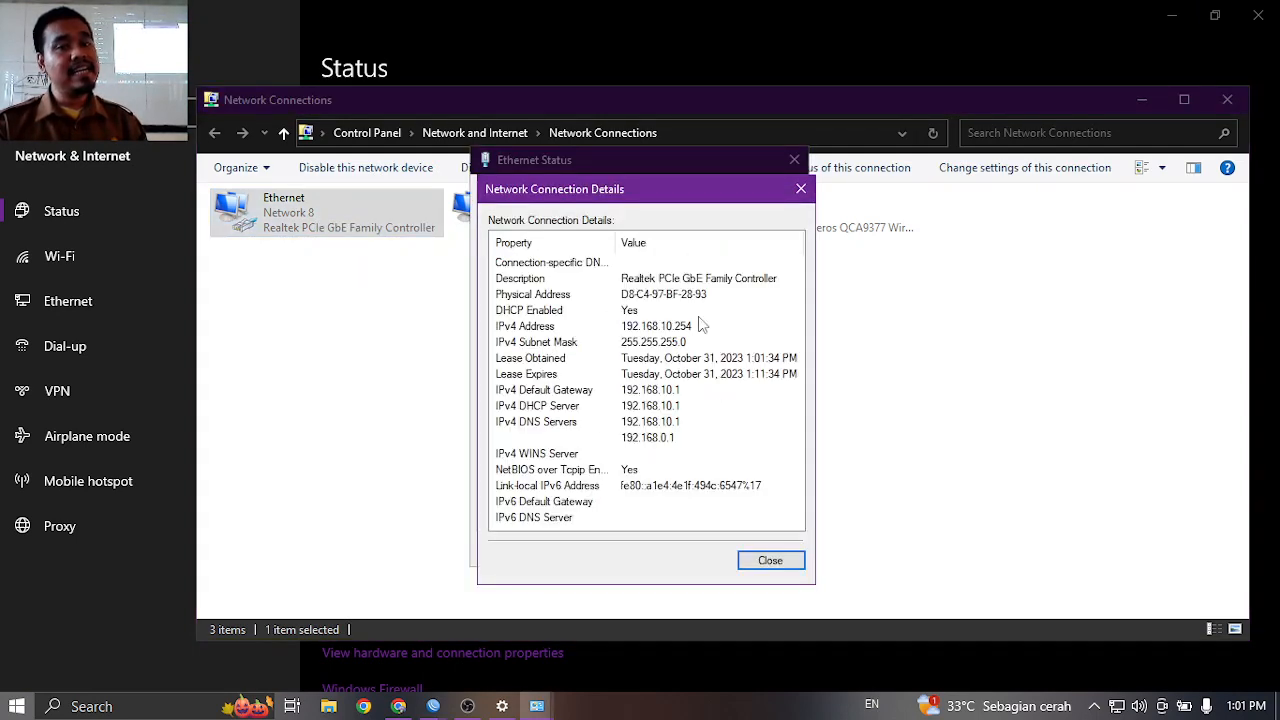
{"action": "left_click", "coordinate": [800, 190]}
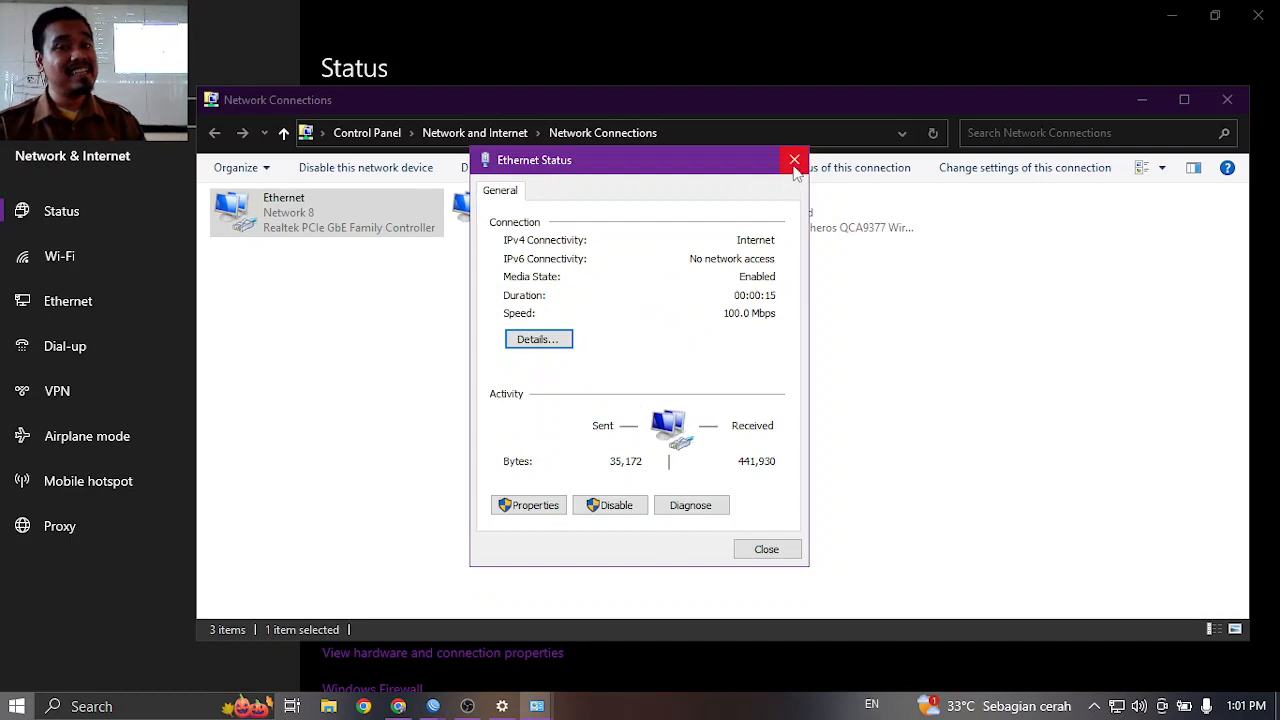
{"action": "left_click", "coordinate": [796, 168]}
{"action": "left_click", "coordinate": [1222, 99]}
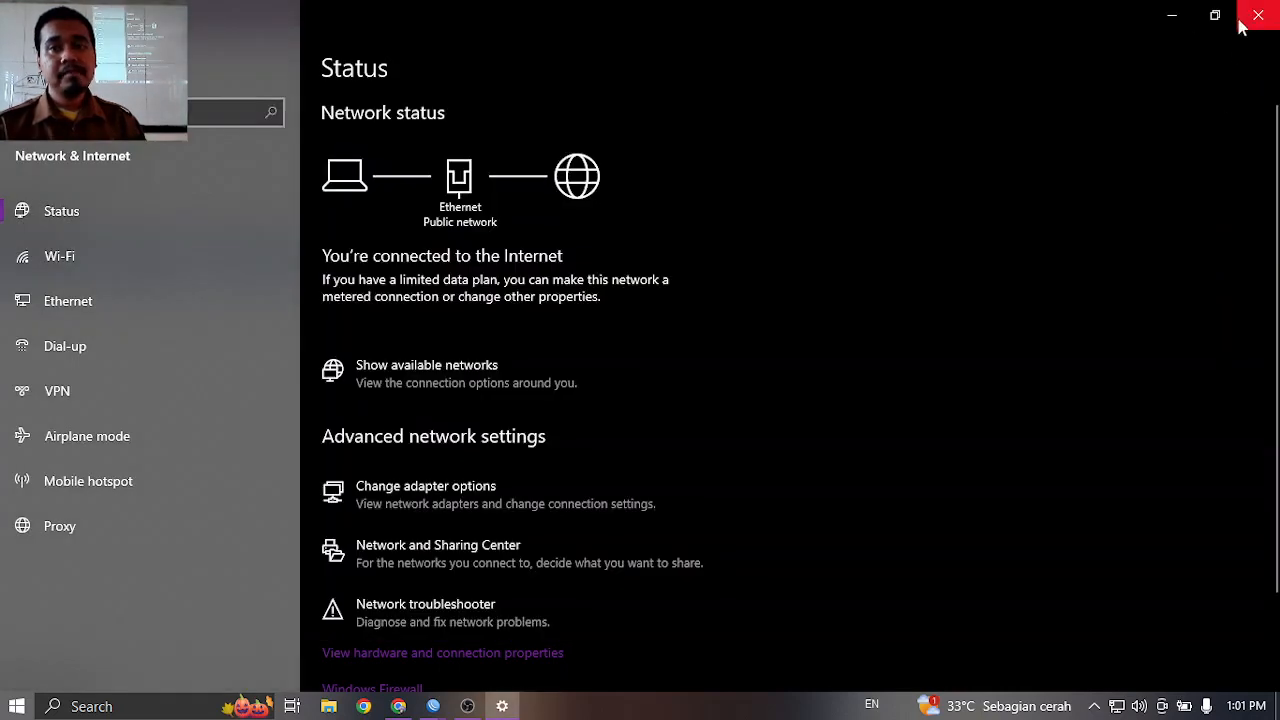
Close Settings and reconnect WinBox to the router at 192.168.10.1.
{"action": "left_click", "coordinate": [1240, 27]}
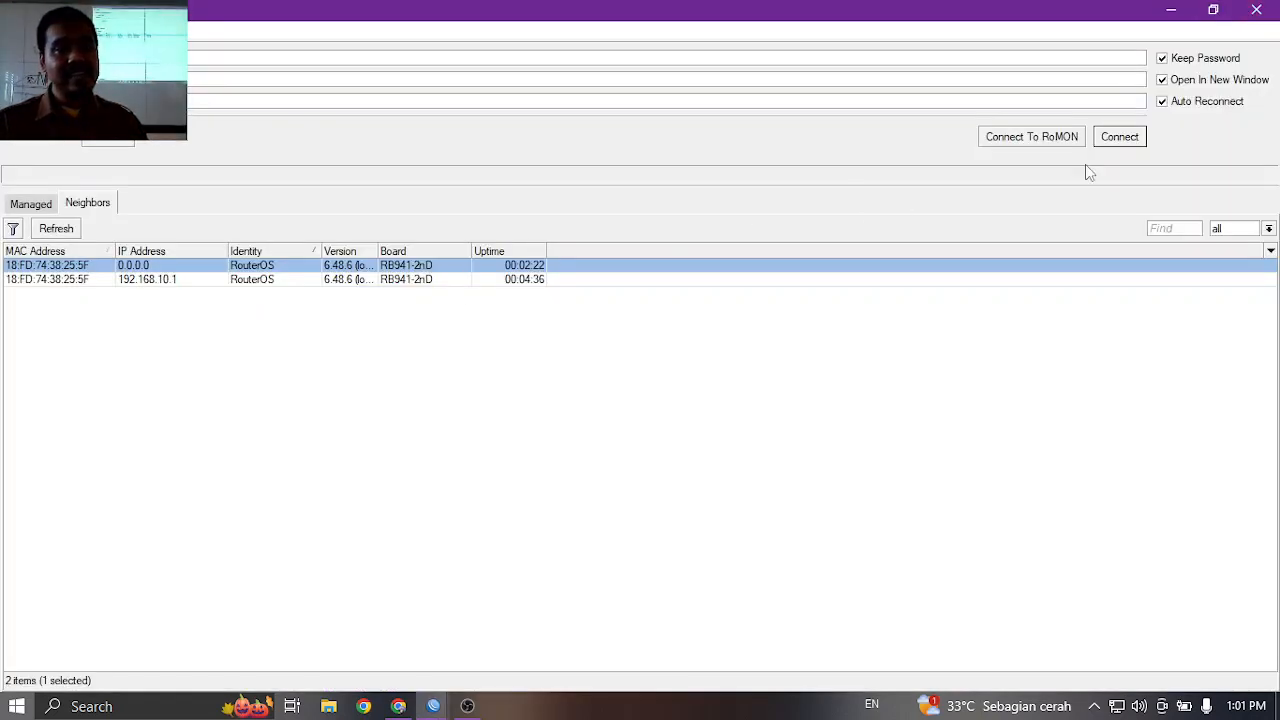
{"action": "left_click", "coordinate": [49, 282]}
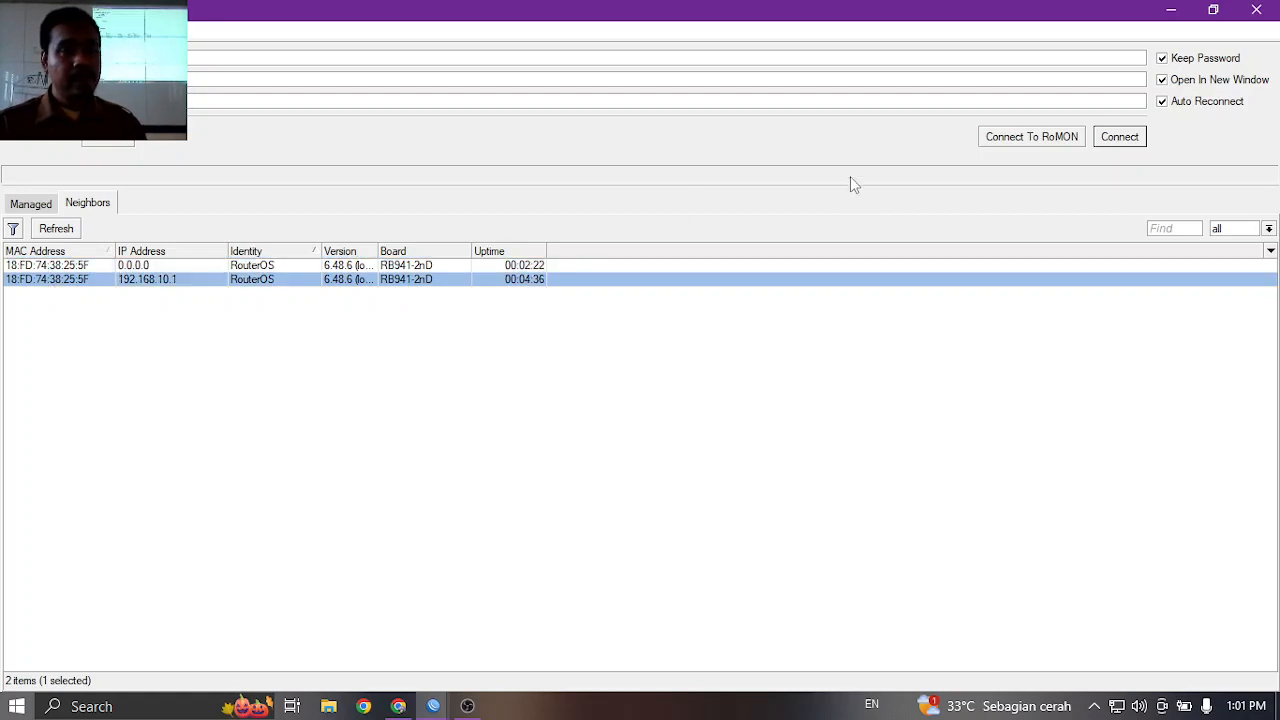
{"action": "left_click", "coordinate": [1120, 137]}
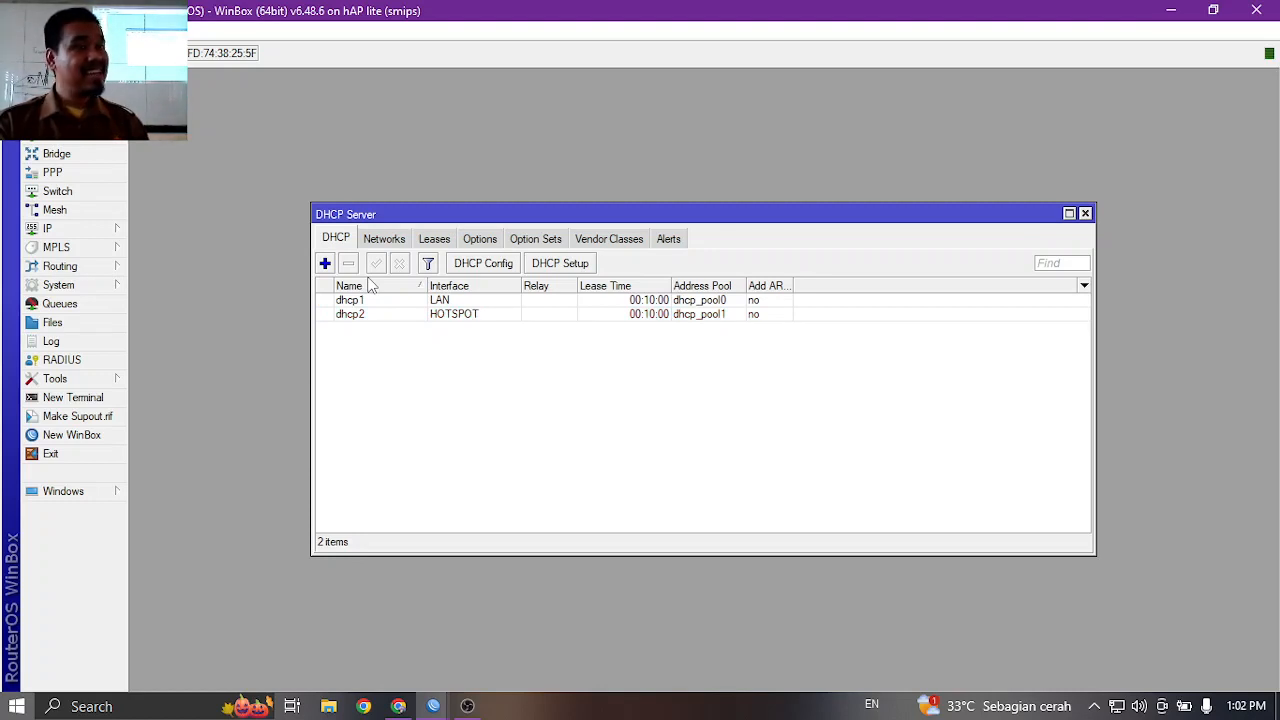
{"action": "left_click", "coordinate": [86, 230]}
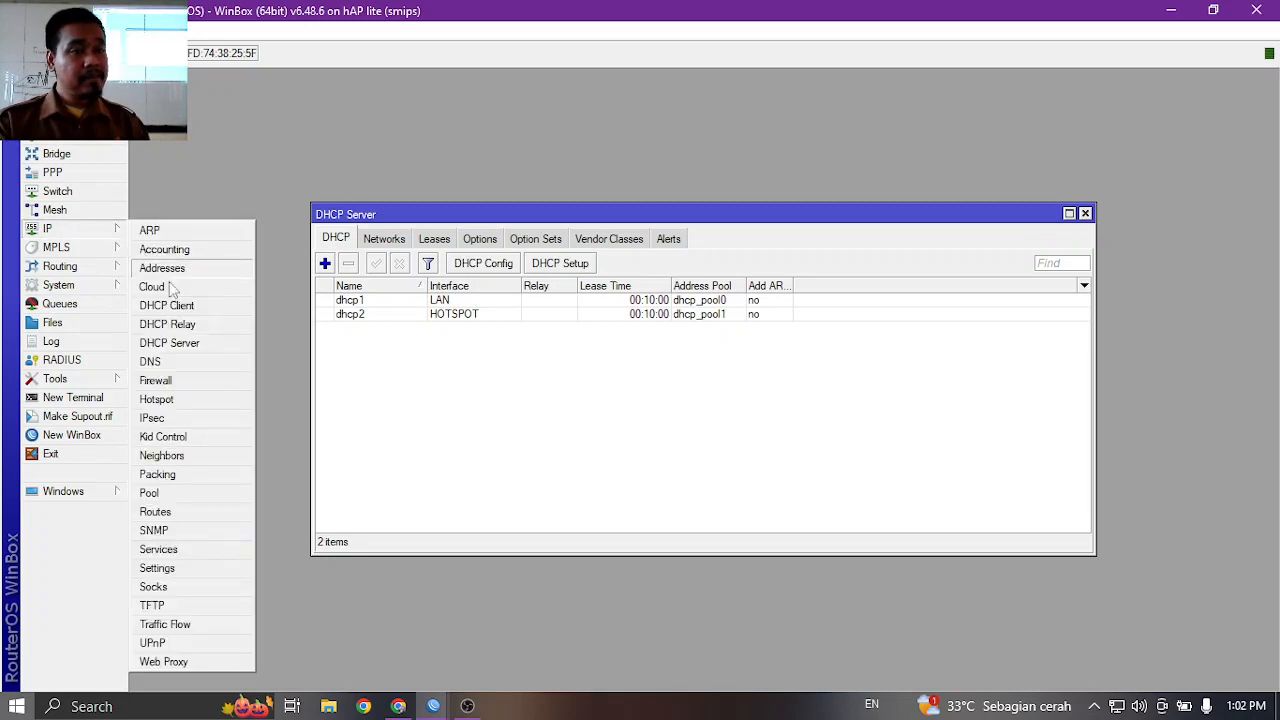
Start Hotspot Setup on HOTSPOT with local address 192.168.20.1/24, proposed pool, masquerading off.
{"action": "left_click", "coordinate": [195, 403]}
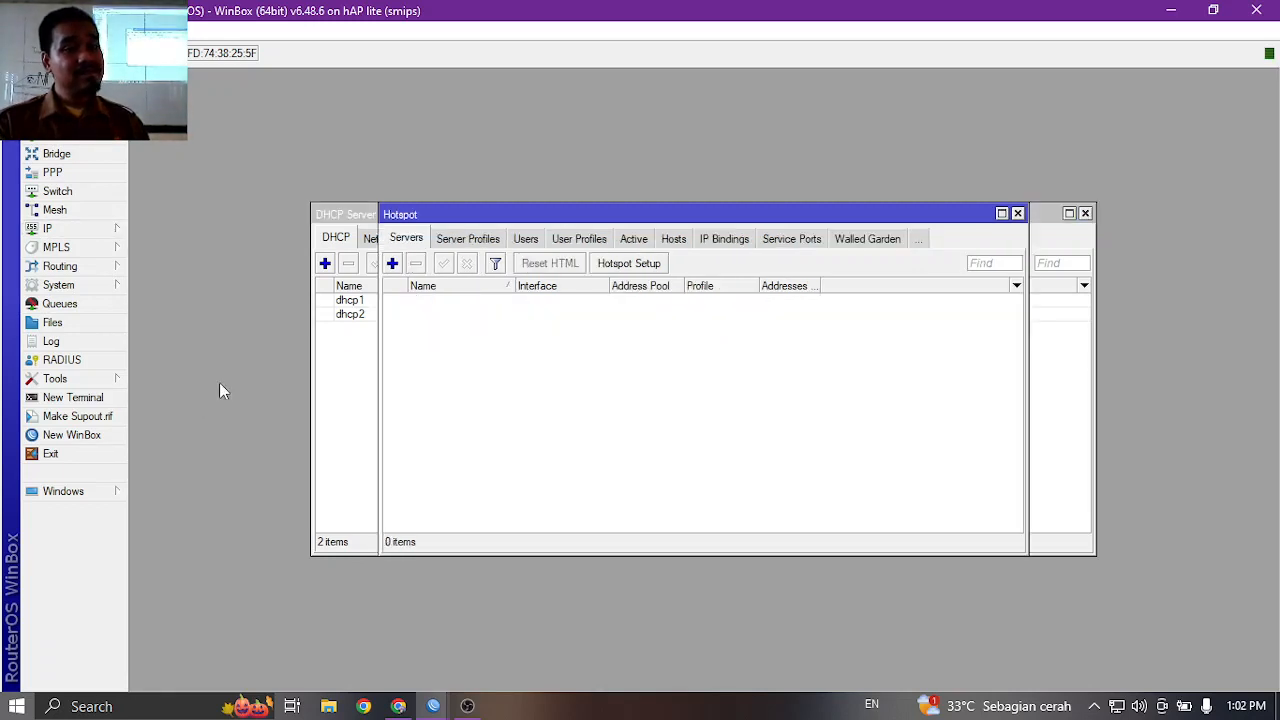
{"action": "left_click", "coordinate": [630, 265]}
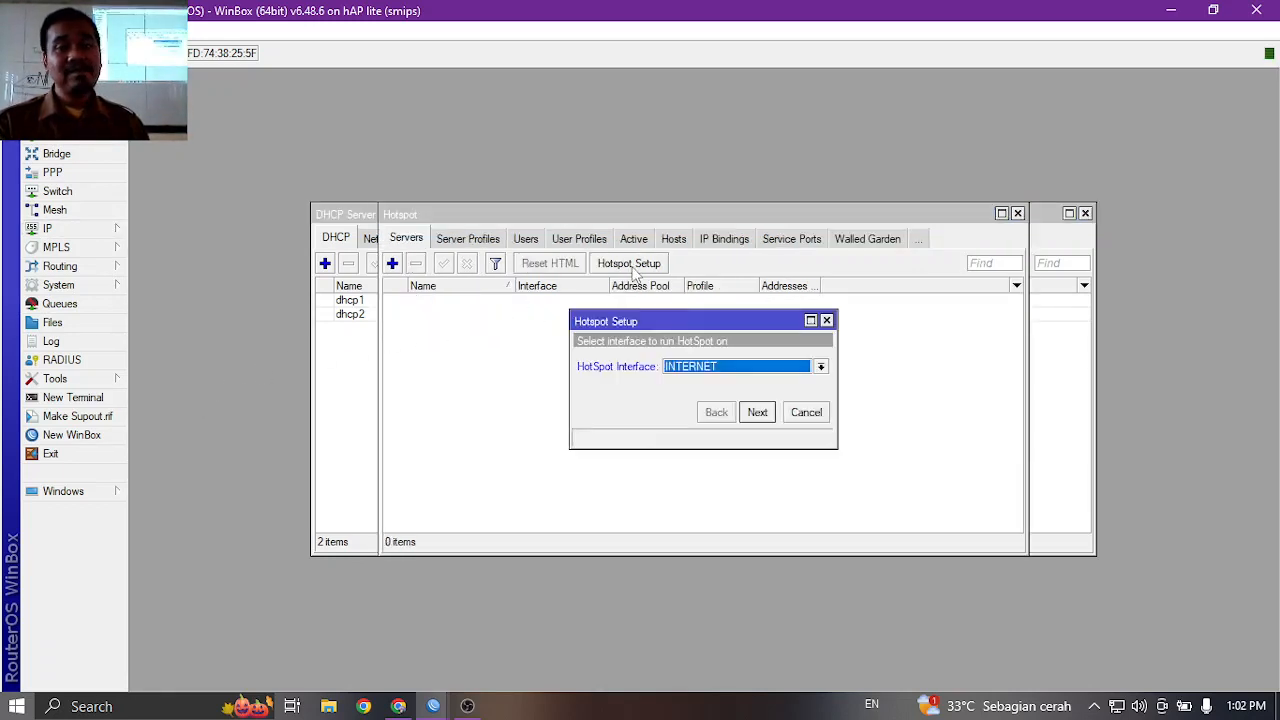
{"action": "left_click", "coordinate": [697, 367]}
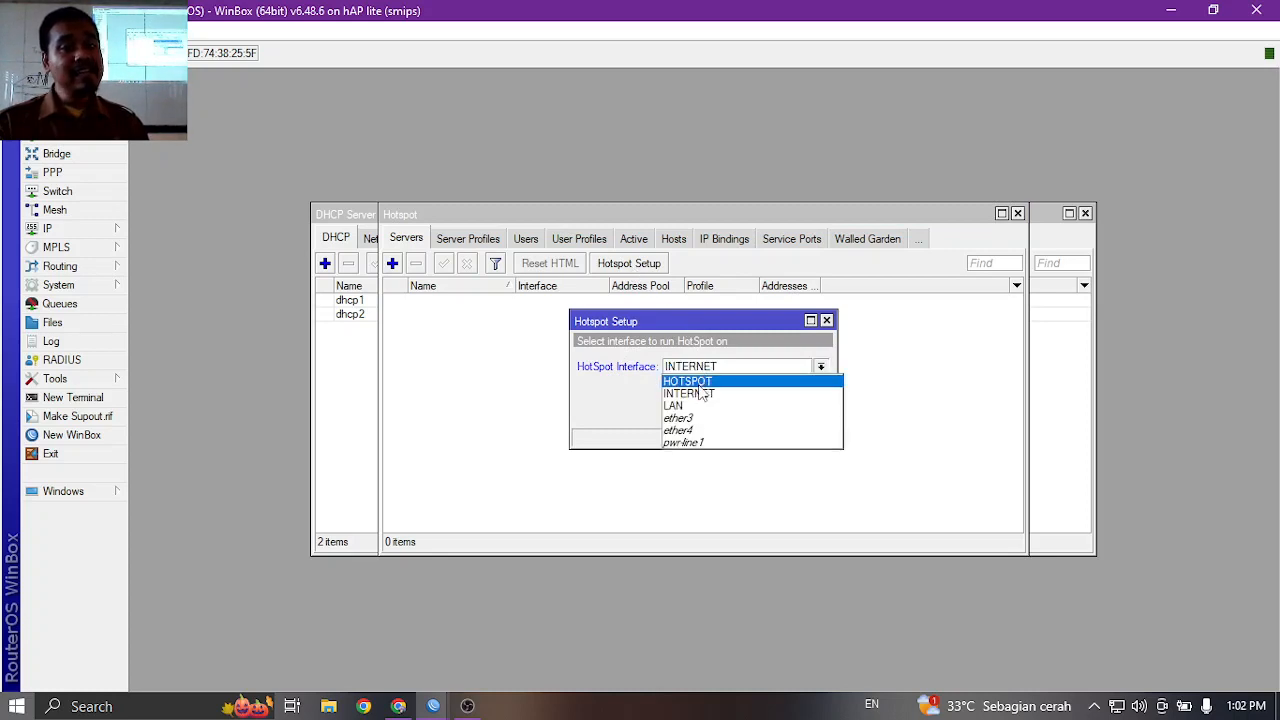
{"action": "left_click", "coordinate": [701, 386]}
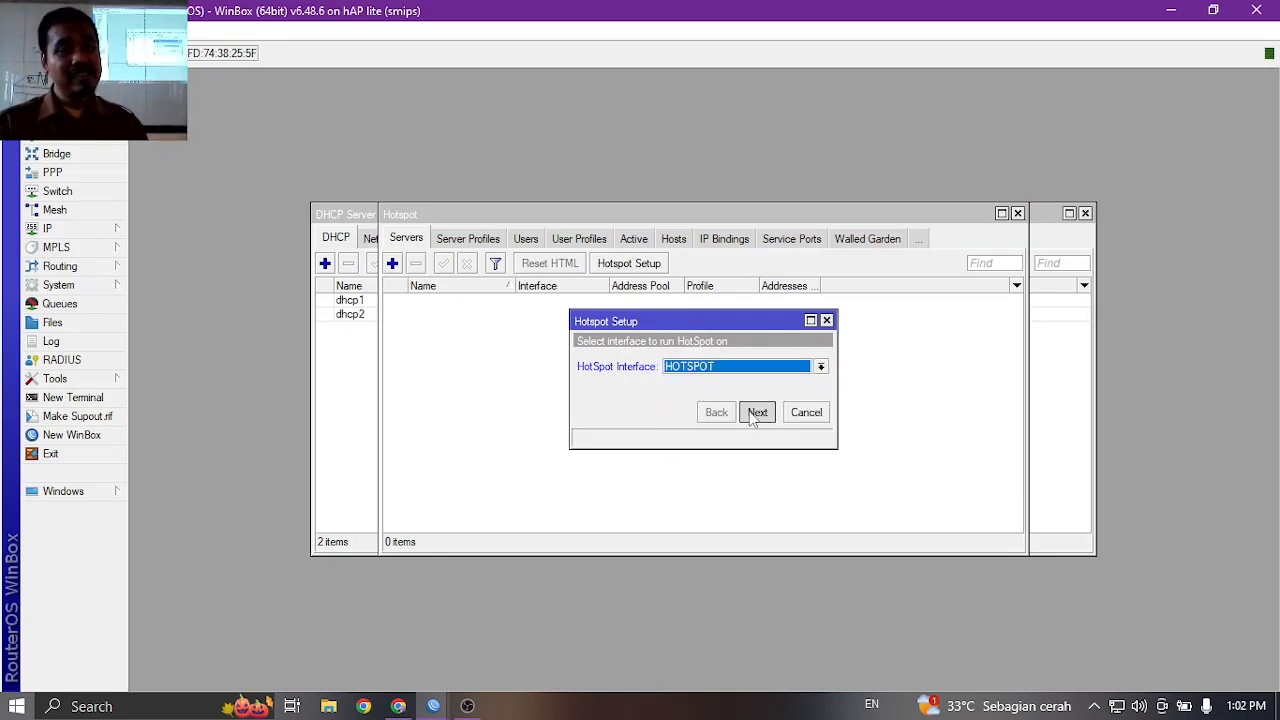
{"action": "left_click", "coordinate": [756, 414]}
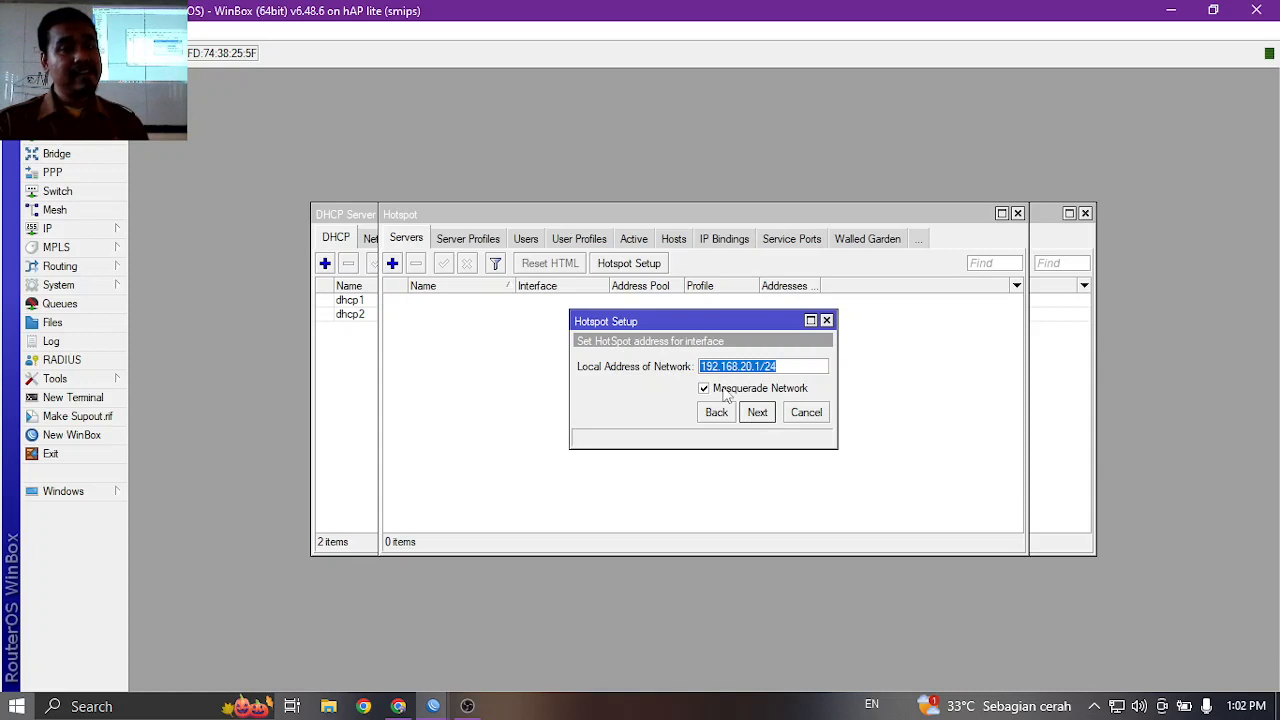
{"action": "left_click", "coordinate": [725, 392]}
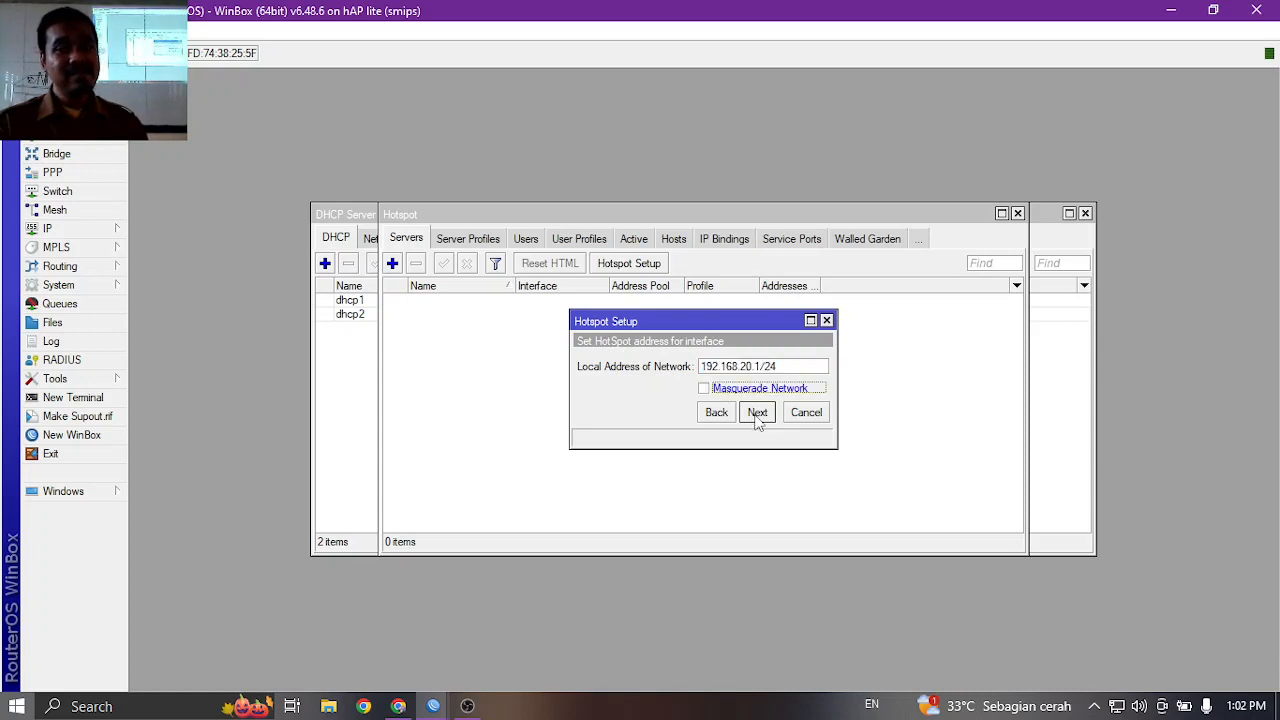
{"action": "left_click", "coordinate": [756, 416]}
{"action": "left_click", "coordinate": [756, 416]}
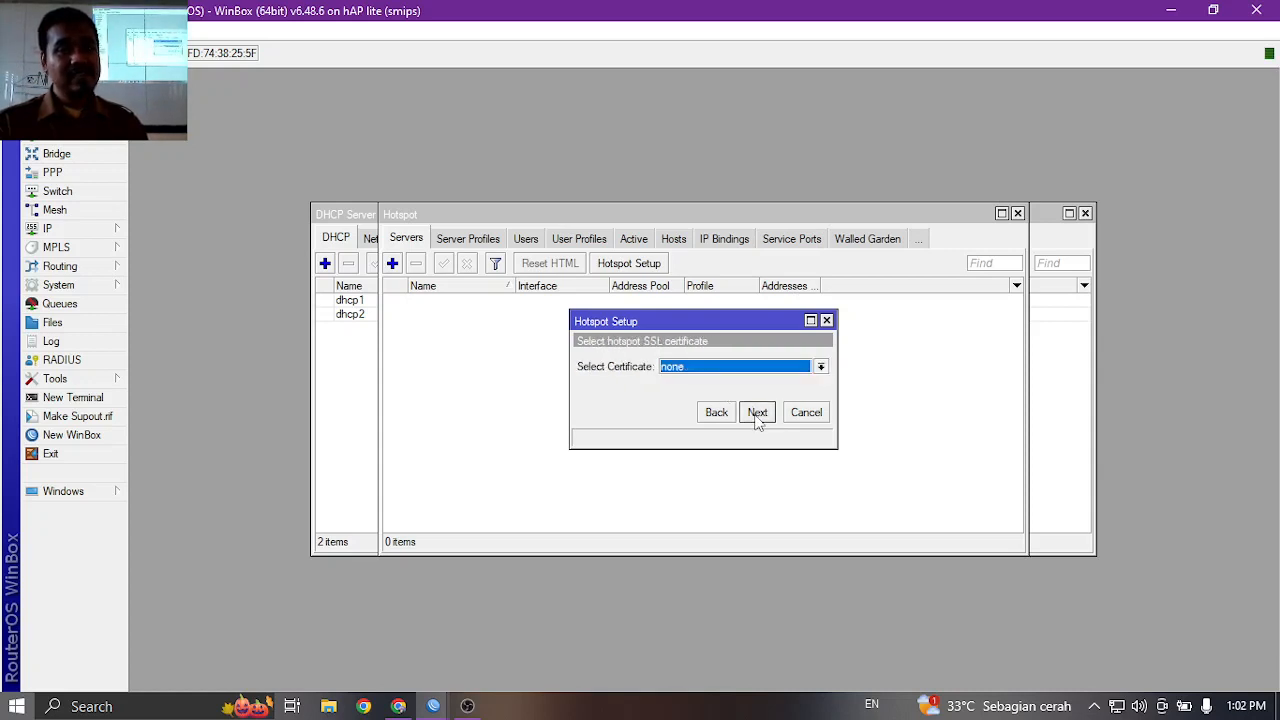
Skip SSL and SMTP, keep DNS 1.1.1.1, enter the local user's password, and finish.
{"action": "left_click", "coordinate": [756, 414]}
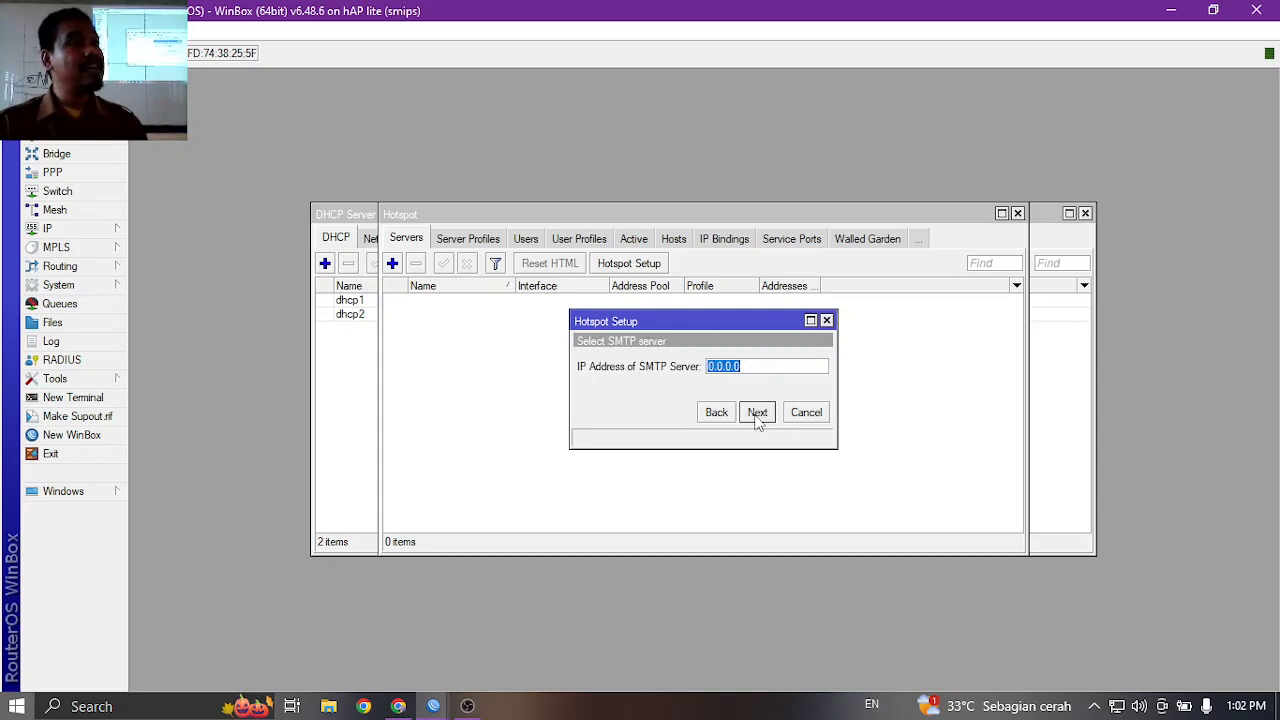
{"action": "left_click", "coordinate": [757, 414]}
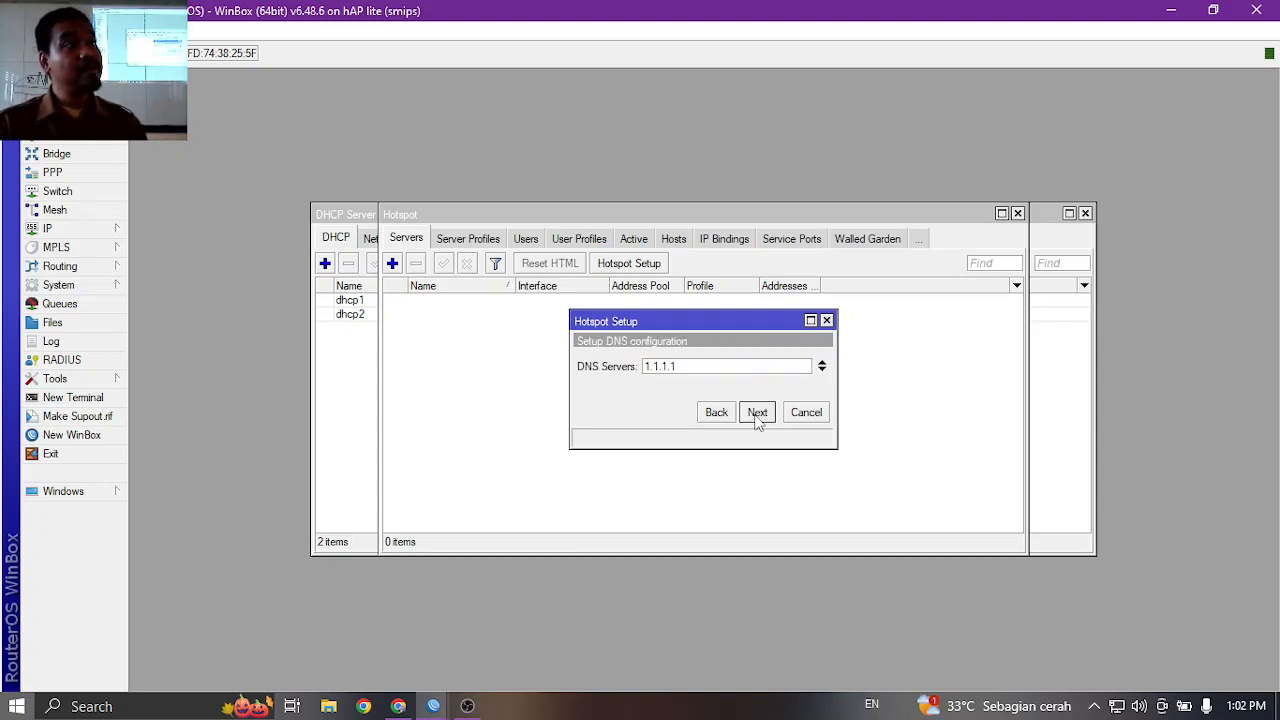
{"action": "left_click", "coordinate": [757, 414]}
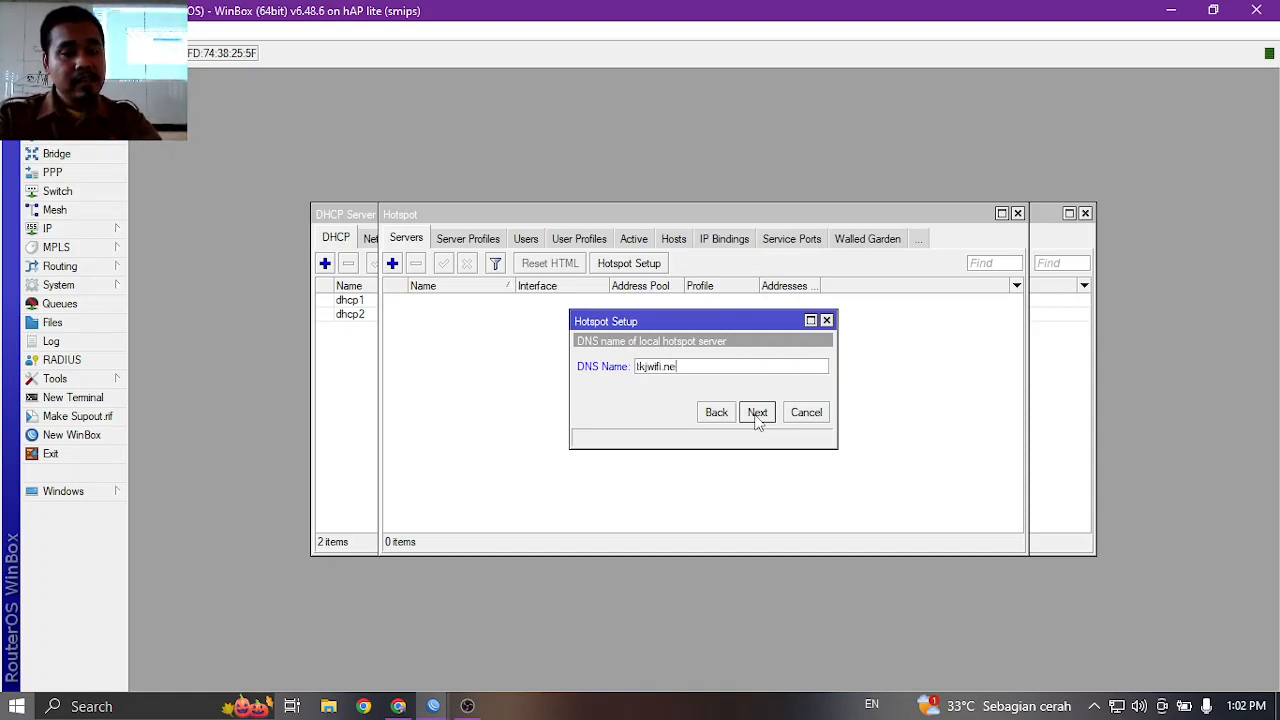
{"action": "left_click", "coordinate": [757, 412]}
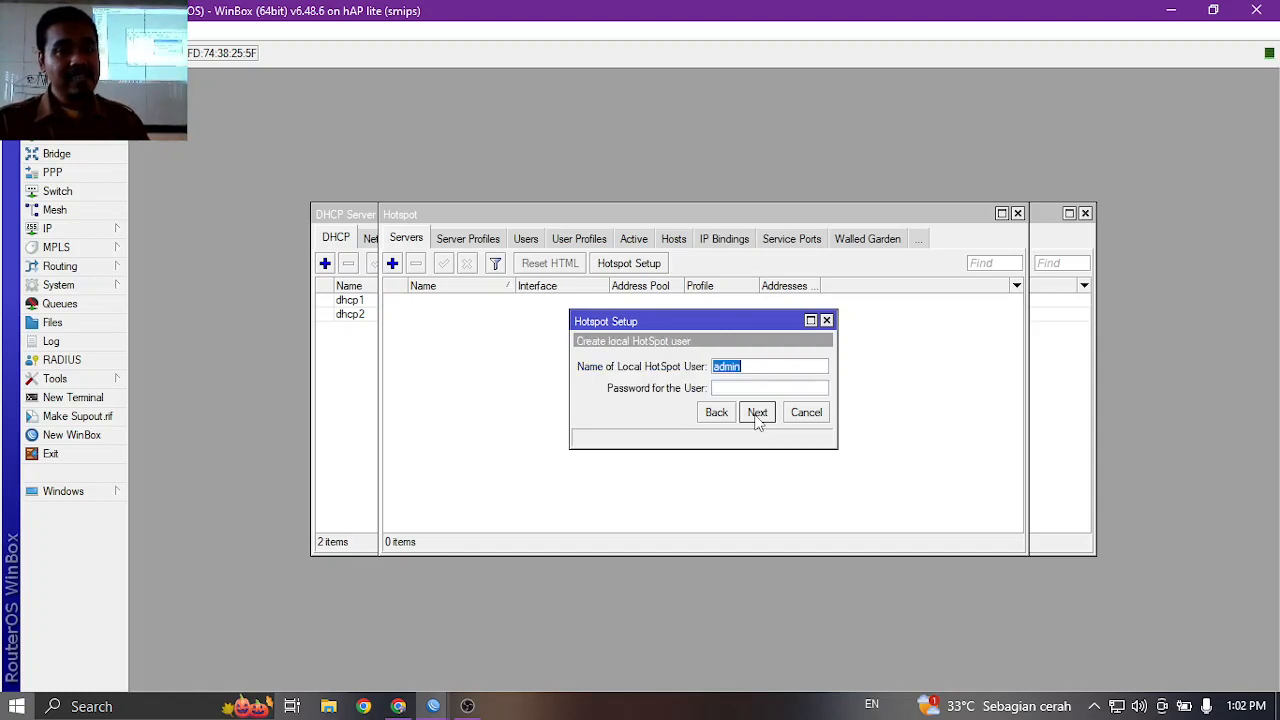
{"action": "left_click", "coordinate": [752, 389]}
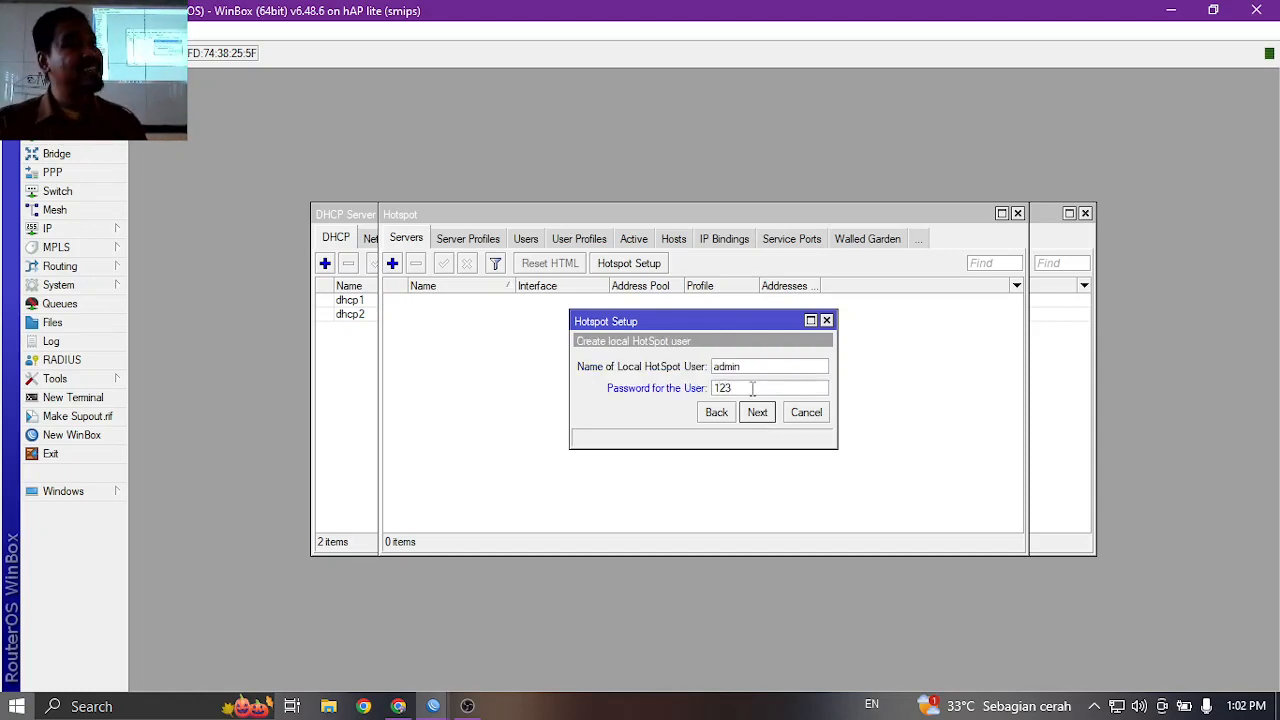
{"action": "left_click", "coordinate": [763, 417]}
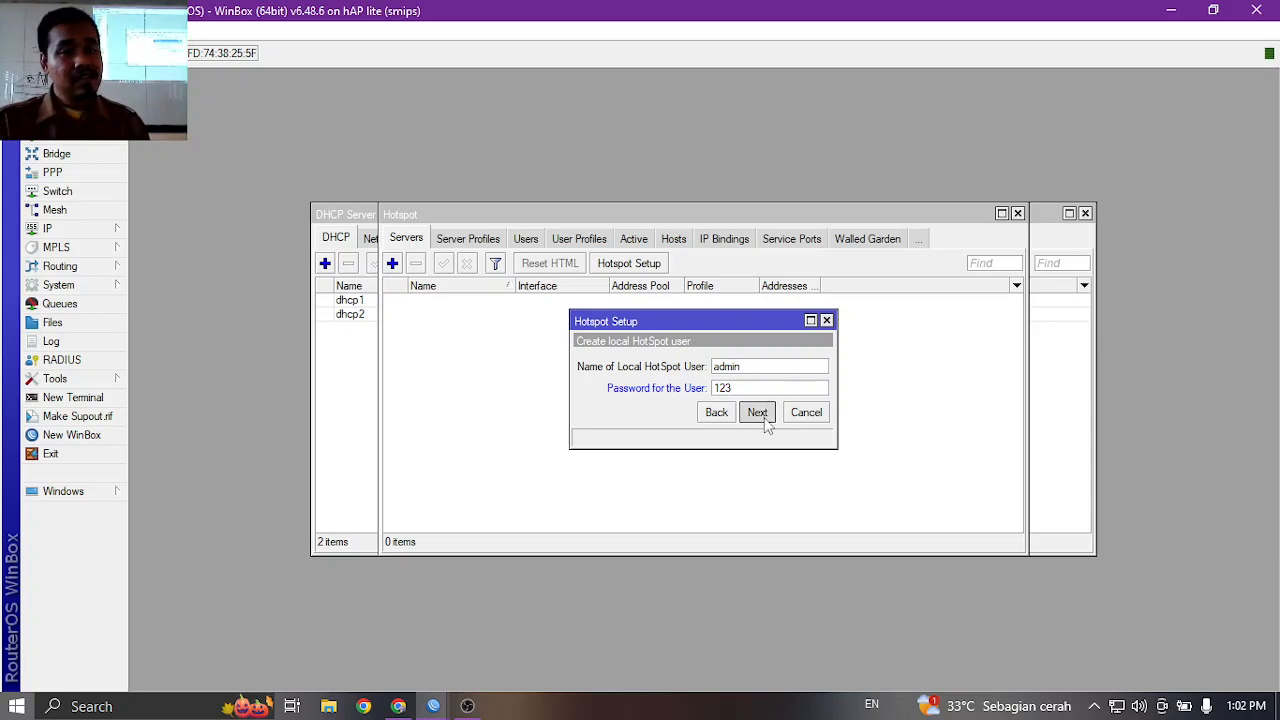
{"action": "left_click", "coordinate": [711, 373]}
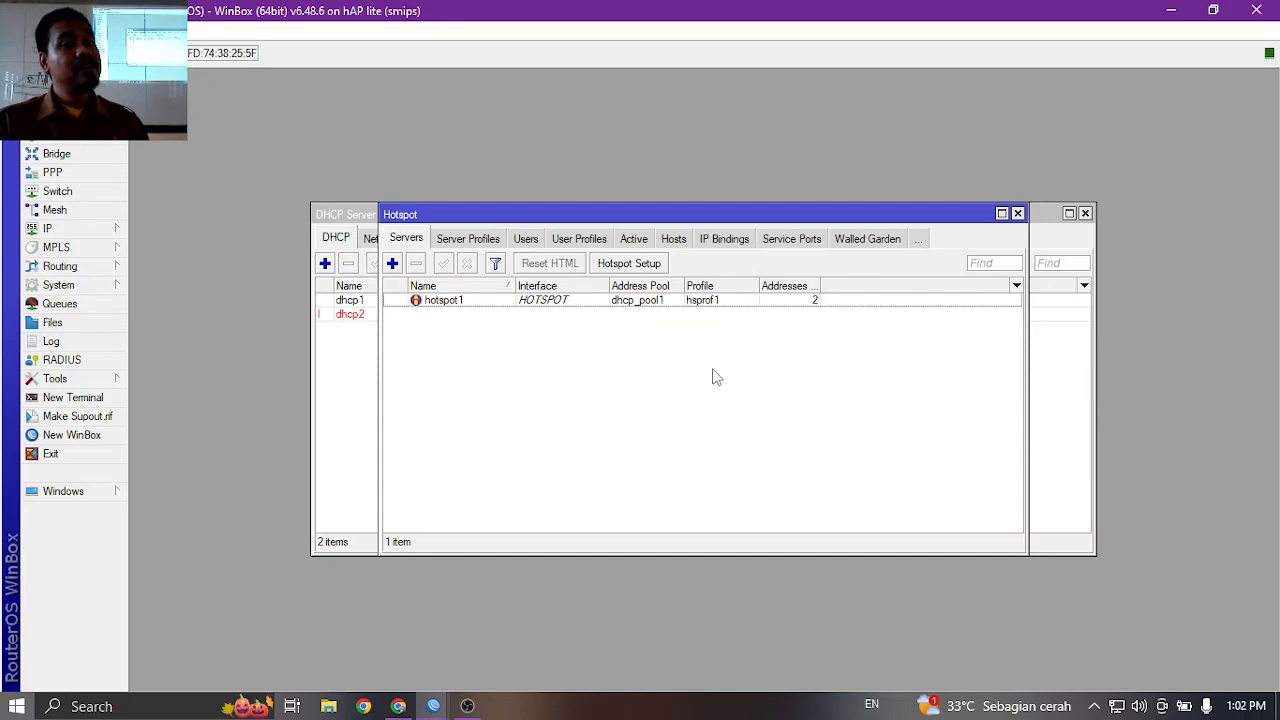
Rename the hotspot1 server to HOTSPOT and minimize the router session window.
{"action": "left_click", "coordinate": [447, 303]}
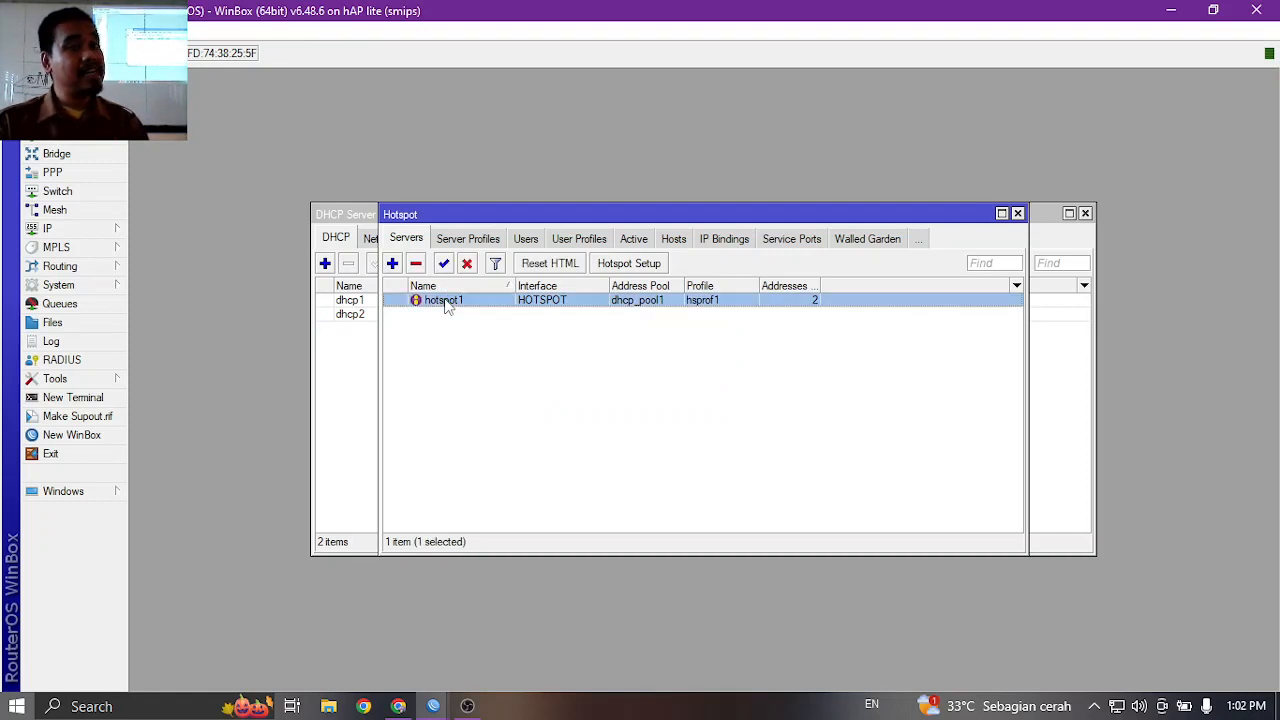
{"action": "double_click", "coordinate": [447, 303]}
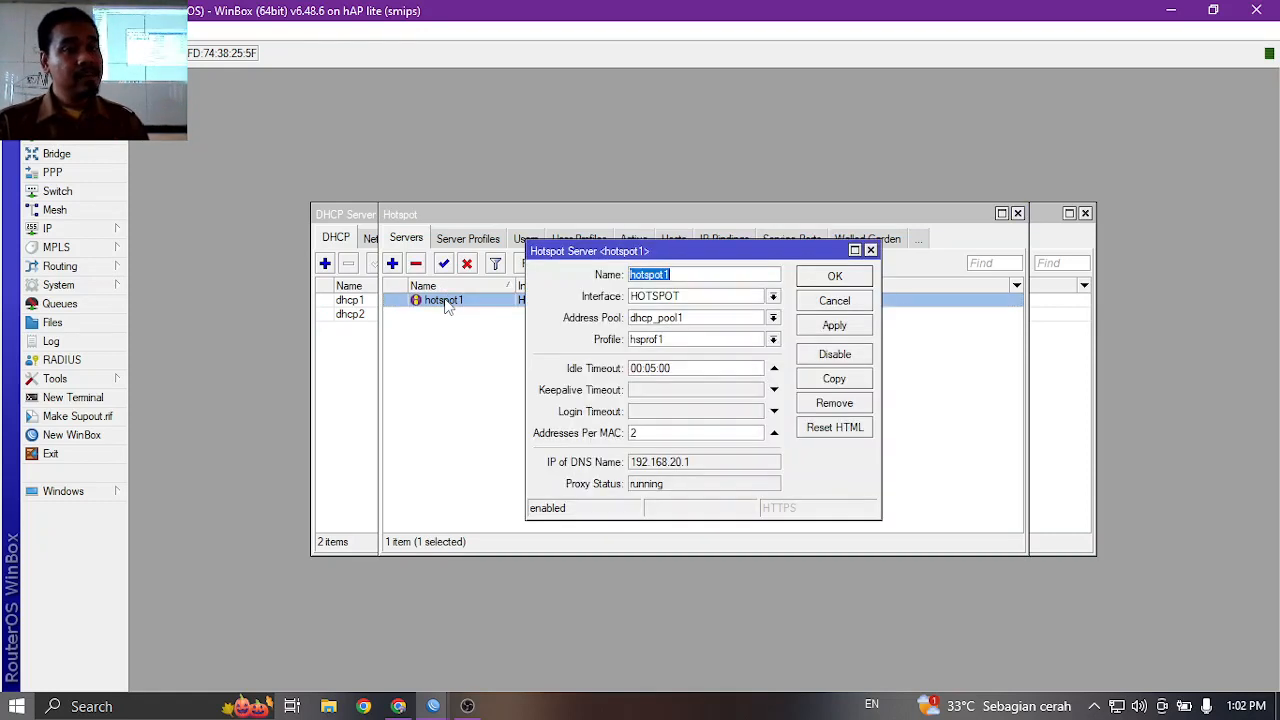
{"action": "type", "text": "HOTSPOT"}
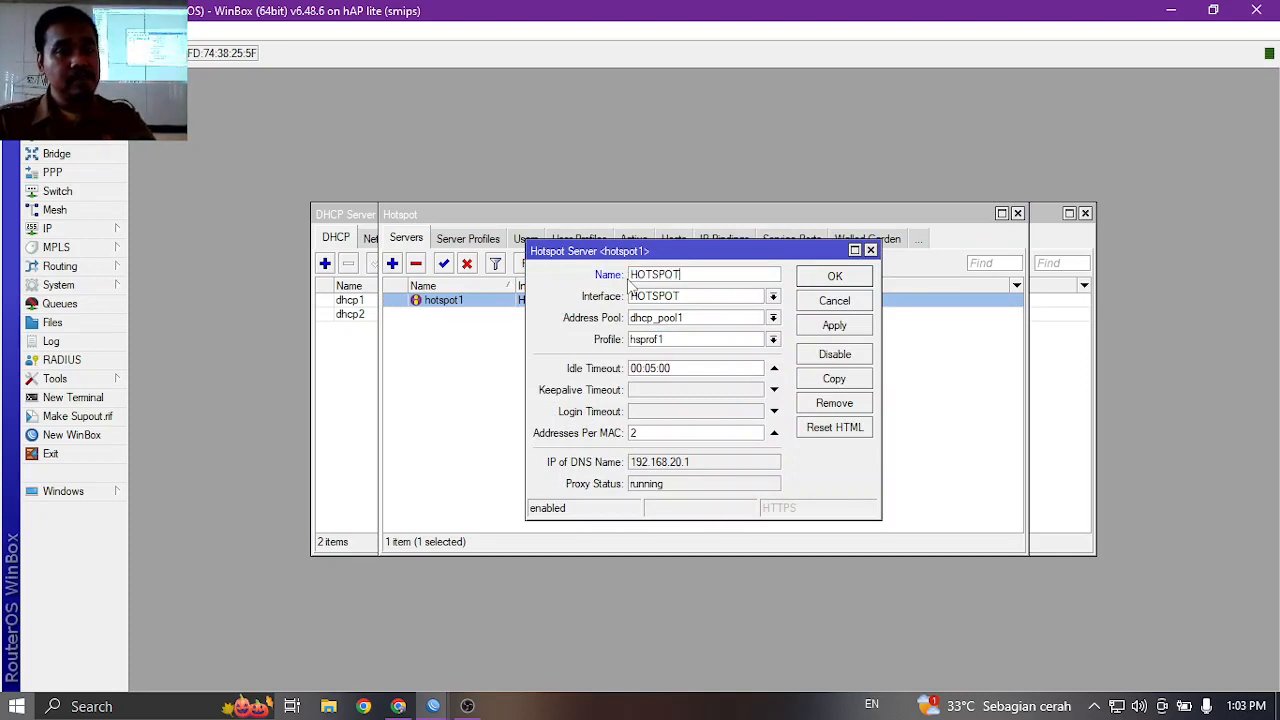
{"action": "left_click", "coordinate": [833, 277]}
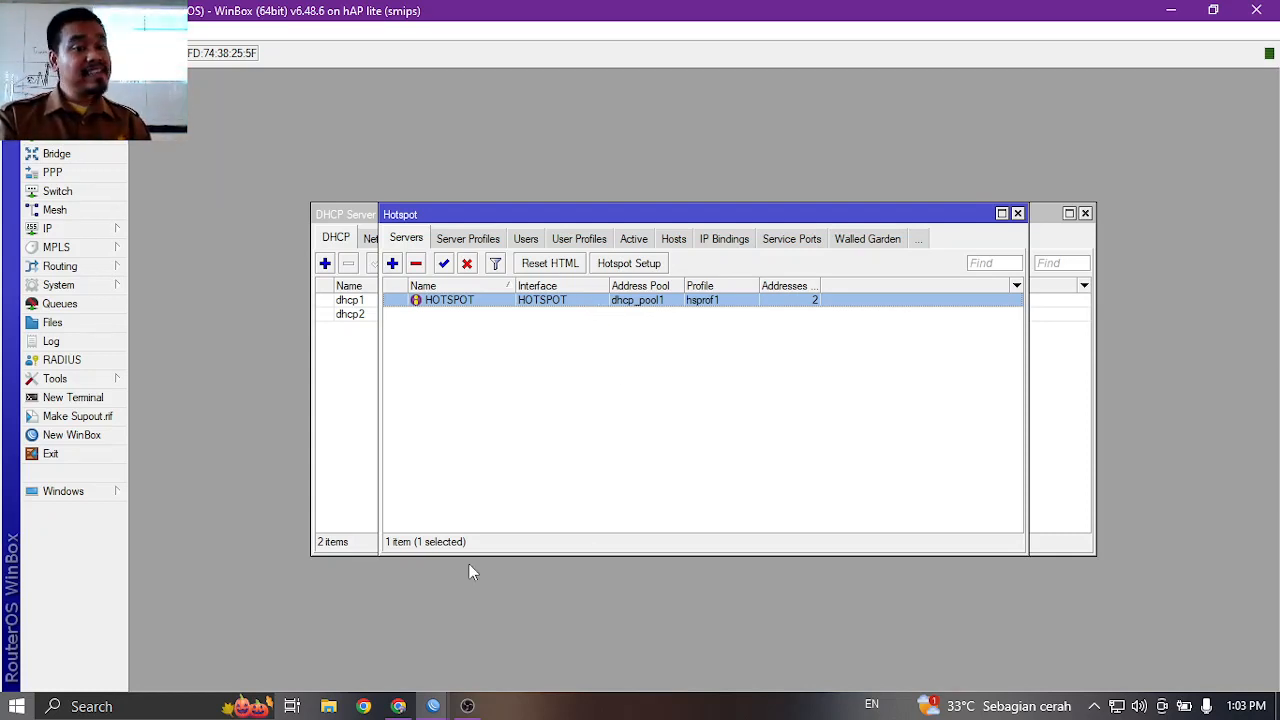
{"action": "left_click", "coordinate": [1176, 14]}
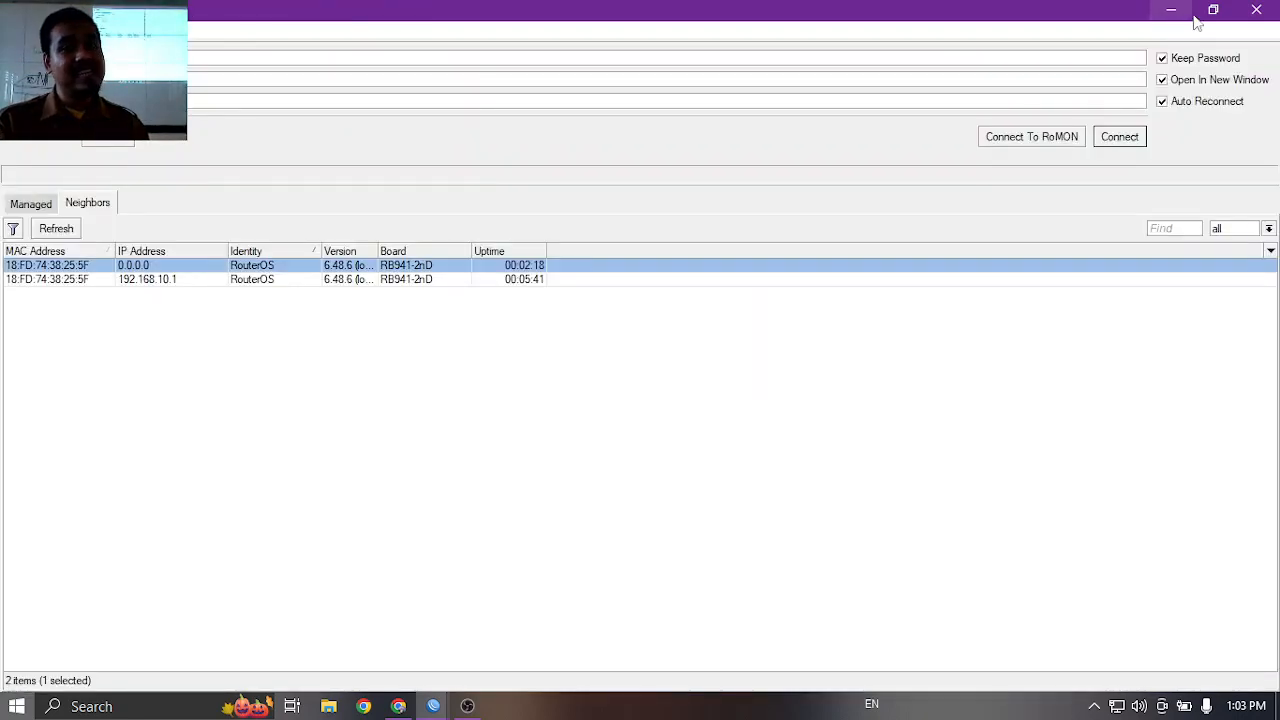
Run MikhmonServer.exe from the Mikhmon Server folder as administrator.
{"action": "left_click", "coordinate": [1171, 10]}
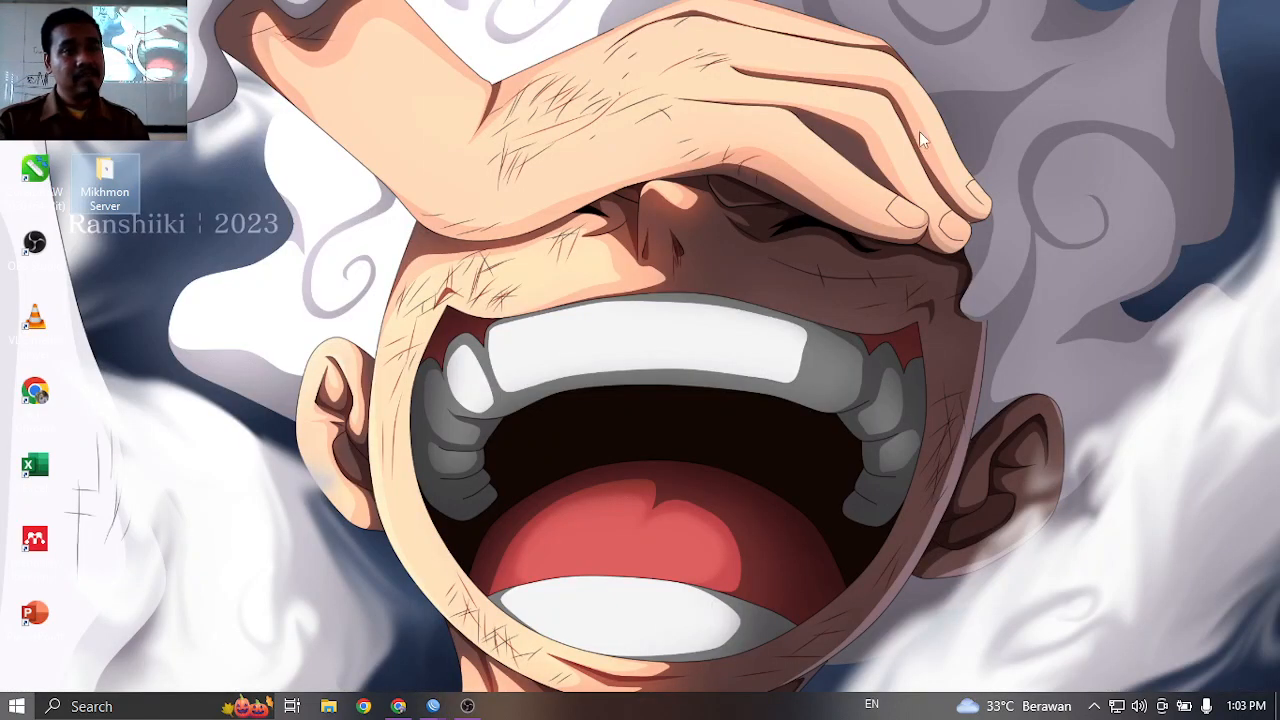
{"action": "double_click", "coordinate": [108, 180]}
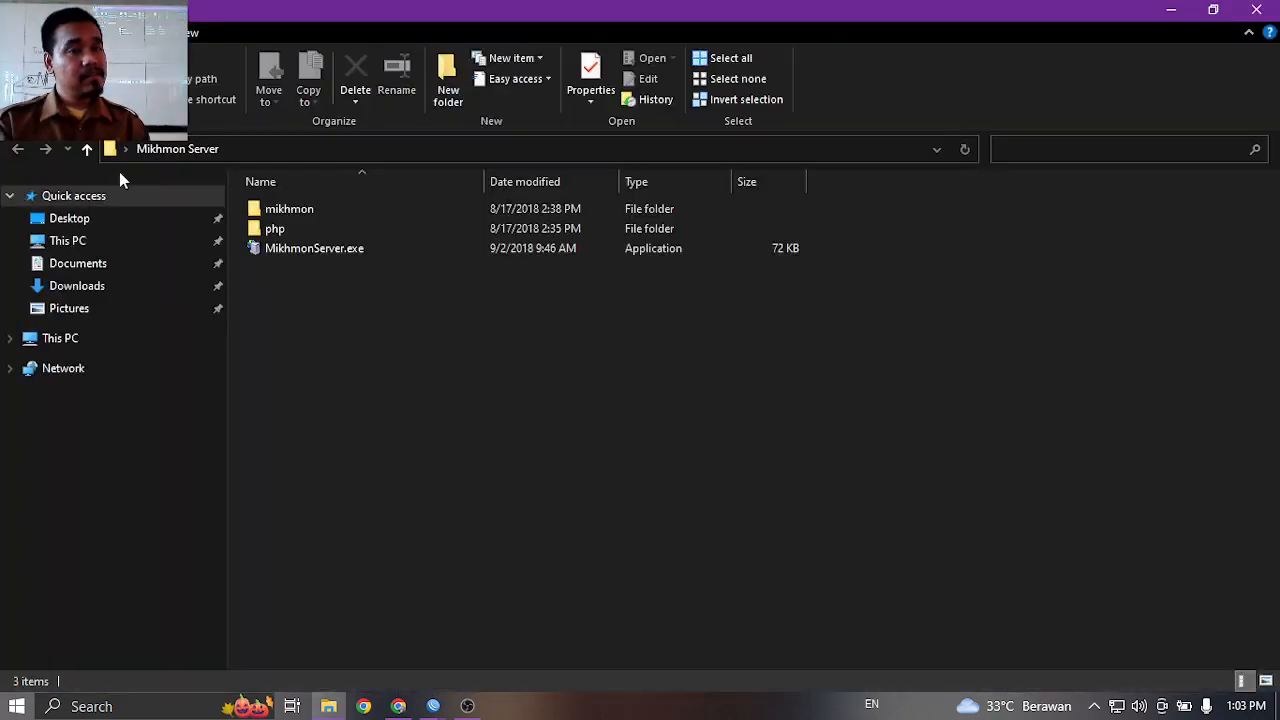
{"action": "left_click", "coordinate": [298, 252]}
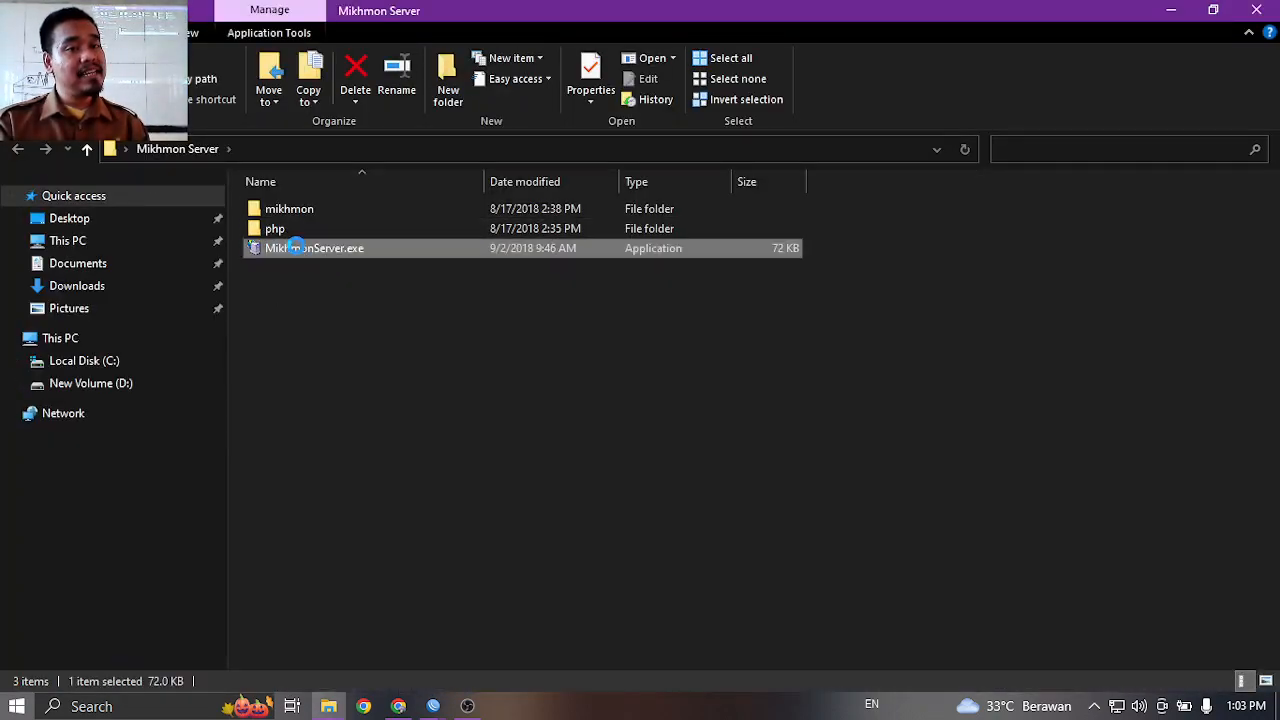
{"action": "right_click", "coordinate": [294, 244]}
{"action": "left_click", "coordinate": [380, 280]}
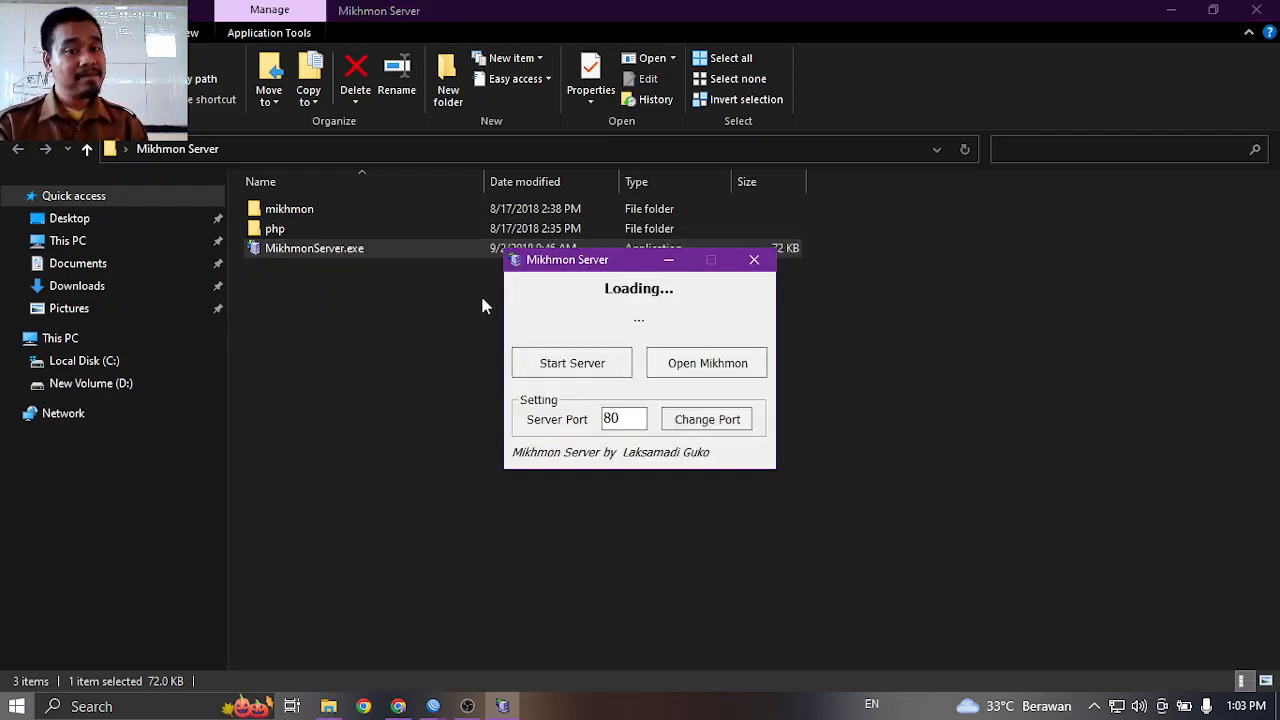
Start the Mikhmon server and grant PHP firewall access on private and public networks.
{"action": "left_click", "coordinate": [570, 358]}
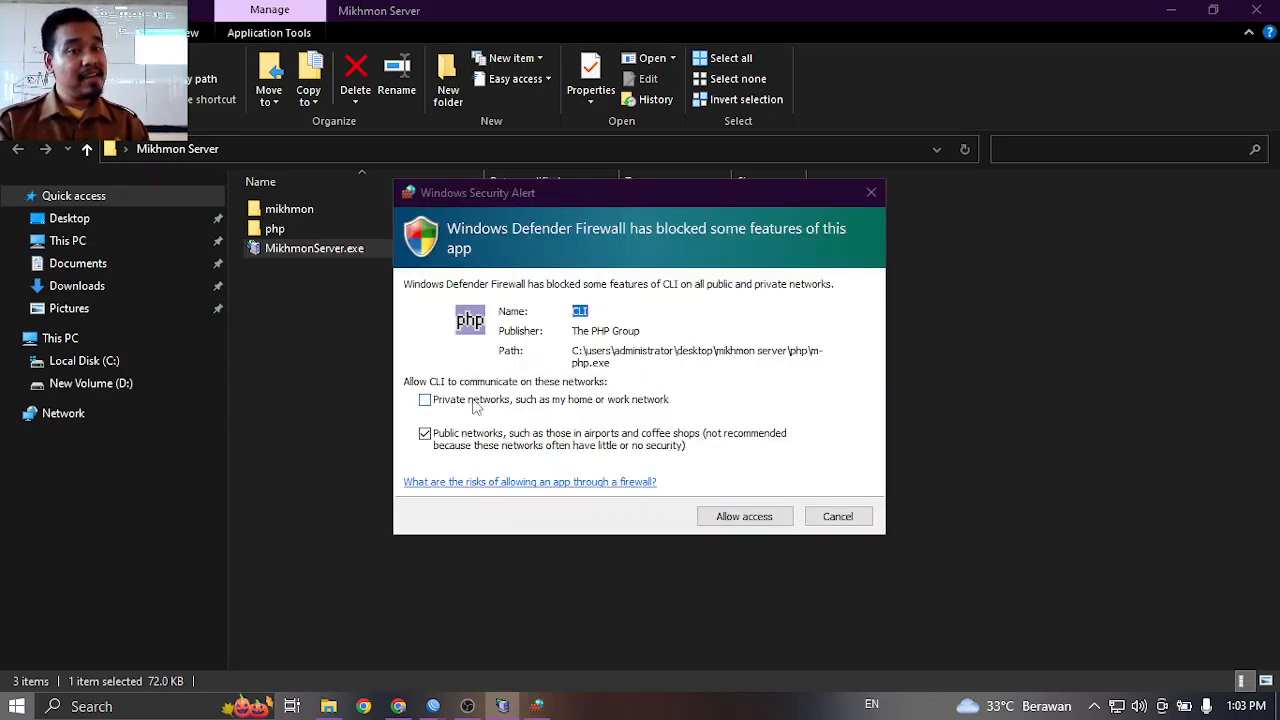
{"action": "left_click", "coordinate": [425, 399]}
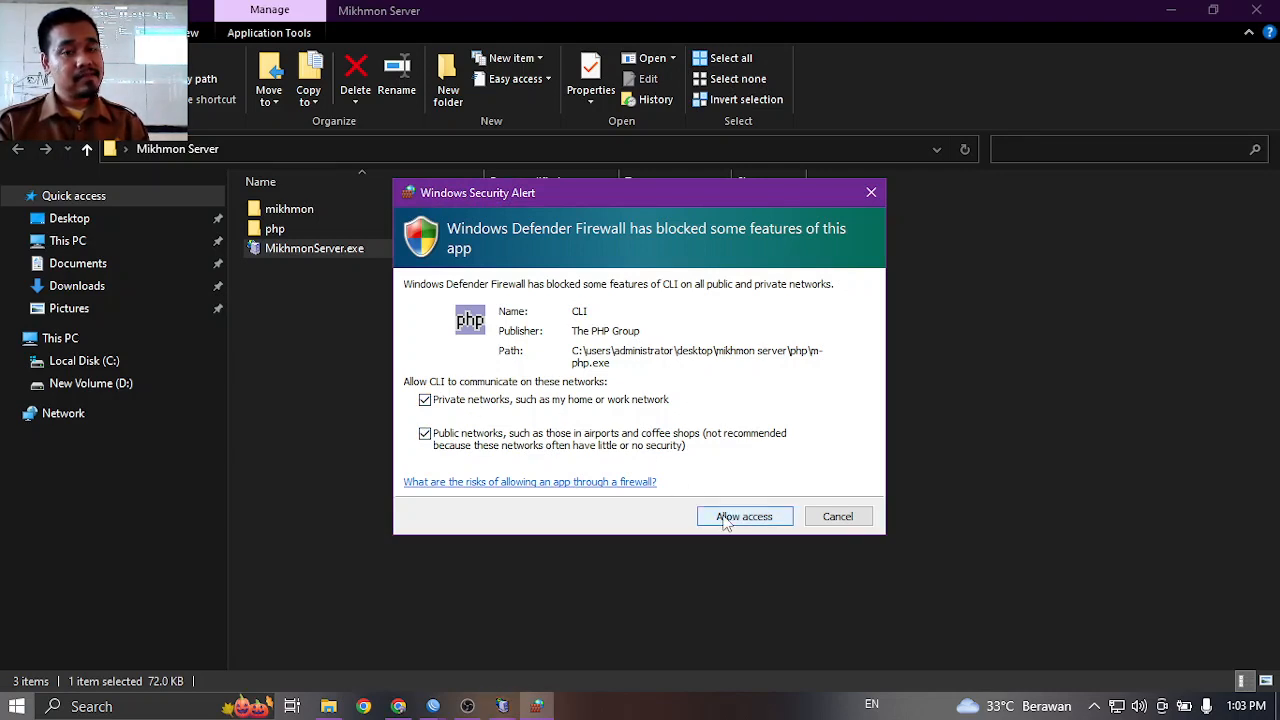
{"action": "left_click", "coordinate": [744, 516]}
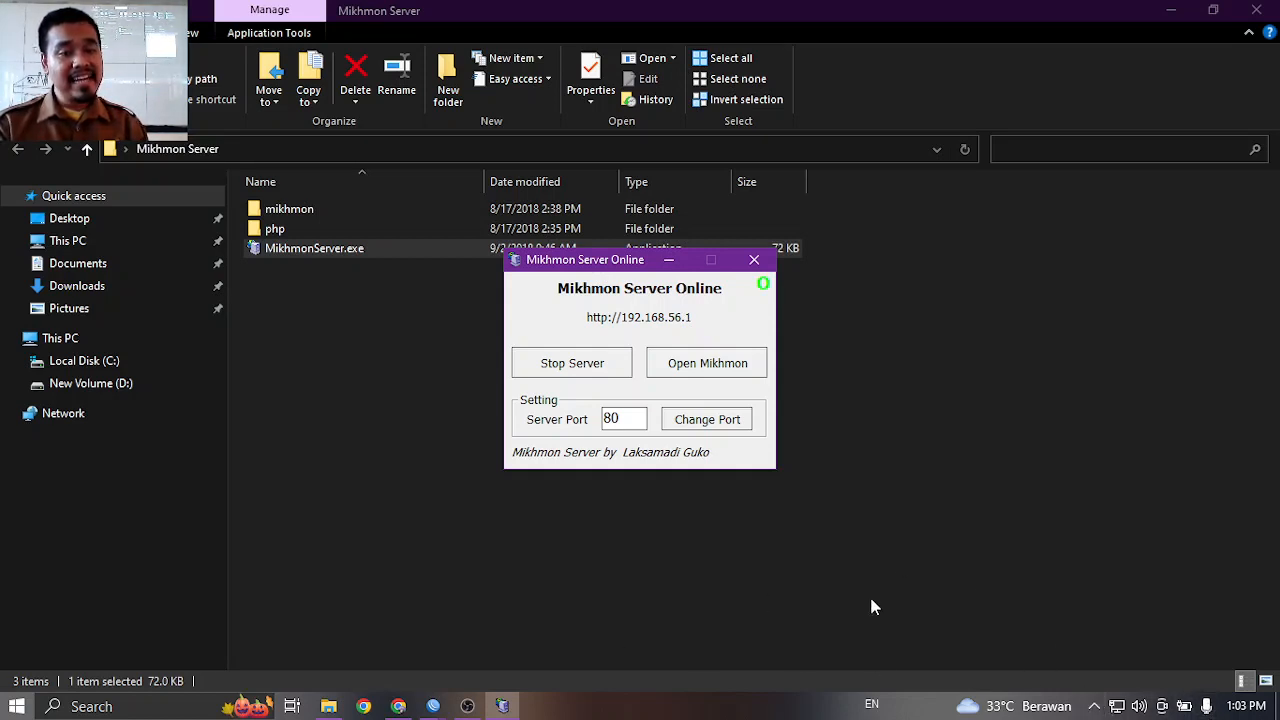
Open the Network & Internet status page from the tray network icon, after briefly viewing Taskbar settings.
{"action": "right_click", "coordinate": [1118, 702]}
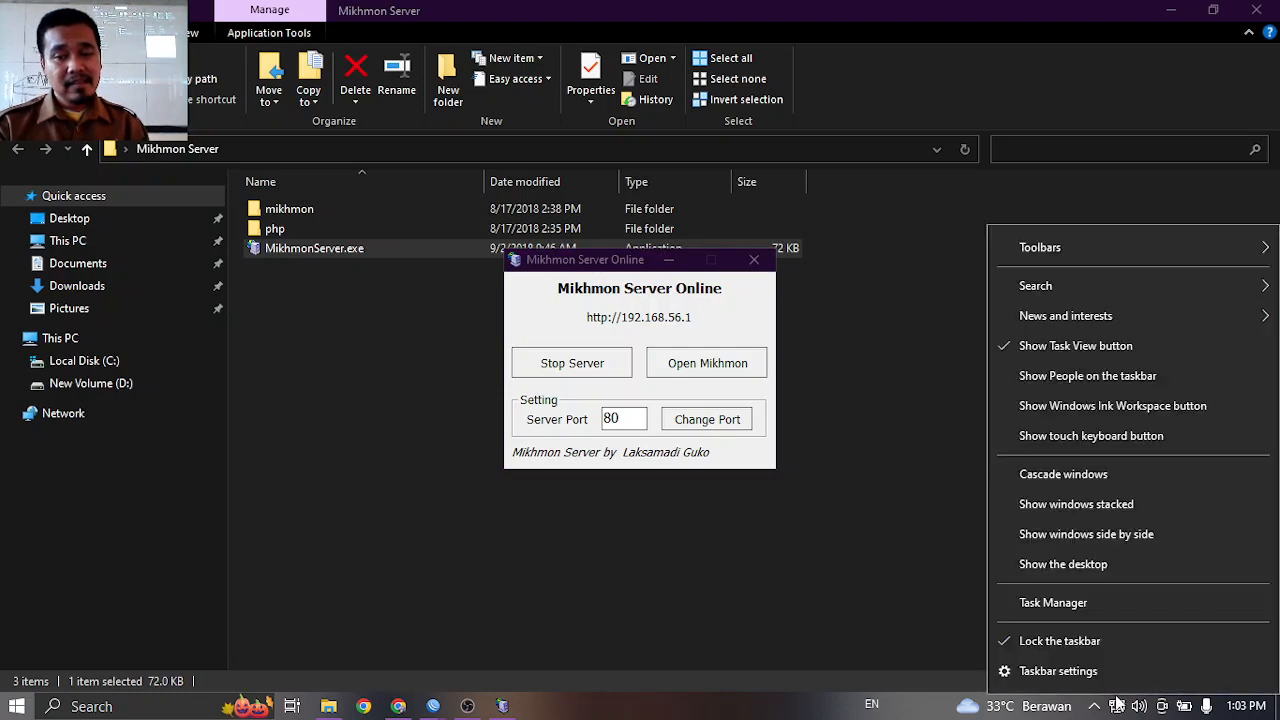
{"action": "left_click", "coordinate": [1116, 676]}
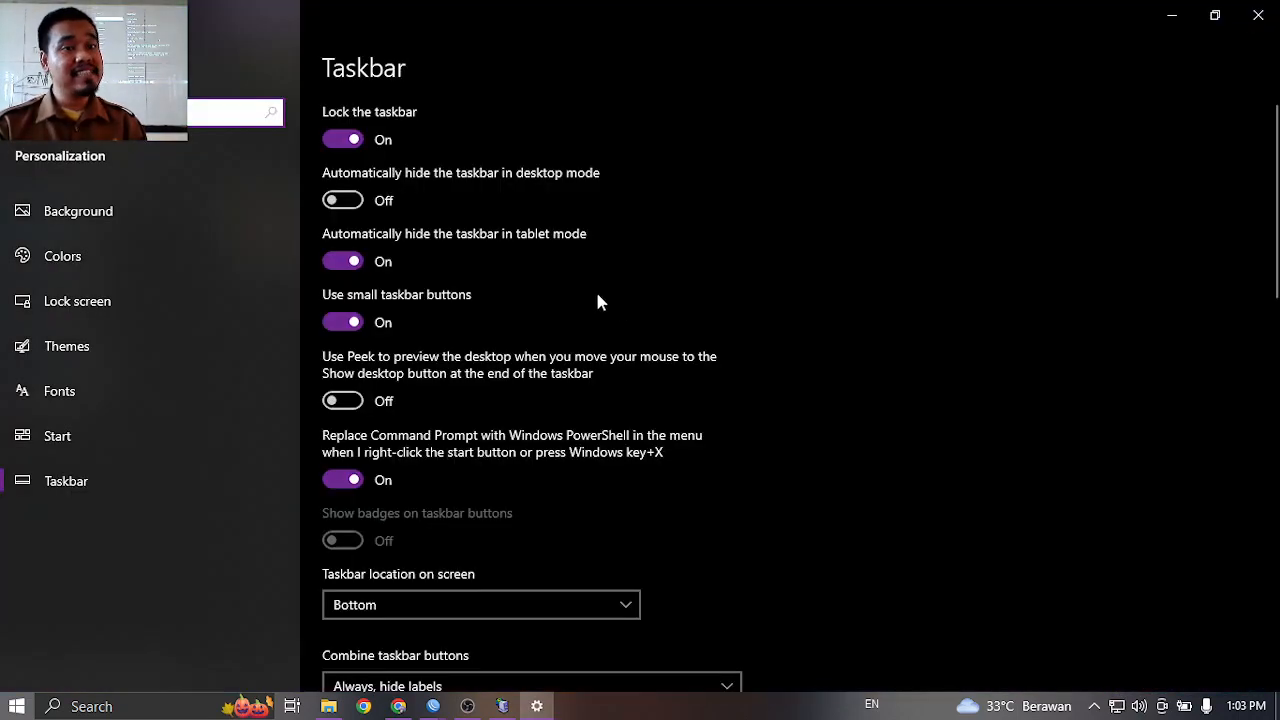
{"action": "scroll", "coordinate": [497, 363], "scroll_direction": "down", "scroll_amount": 3}
{"action": "left_click", "coordinate": [1258, 15]}
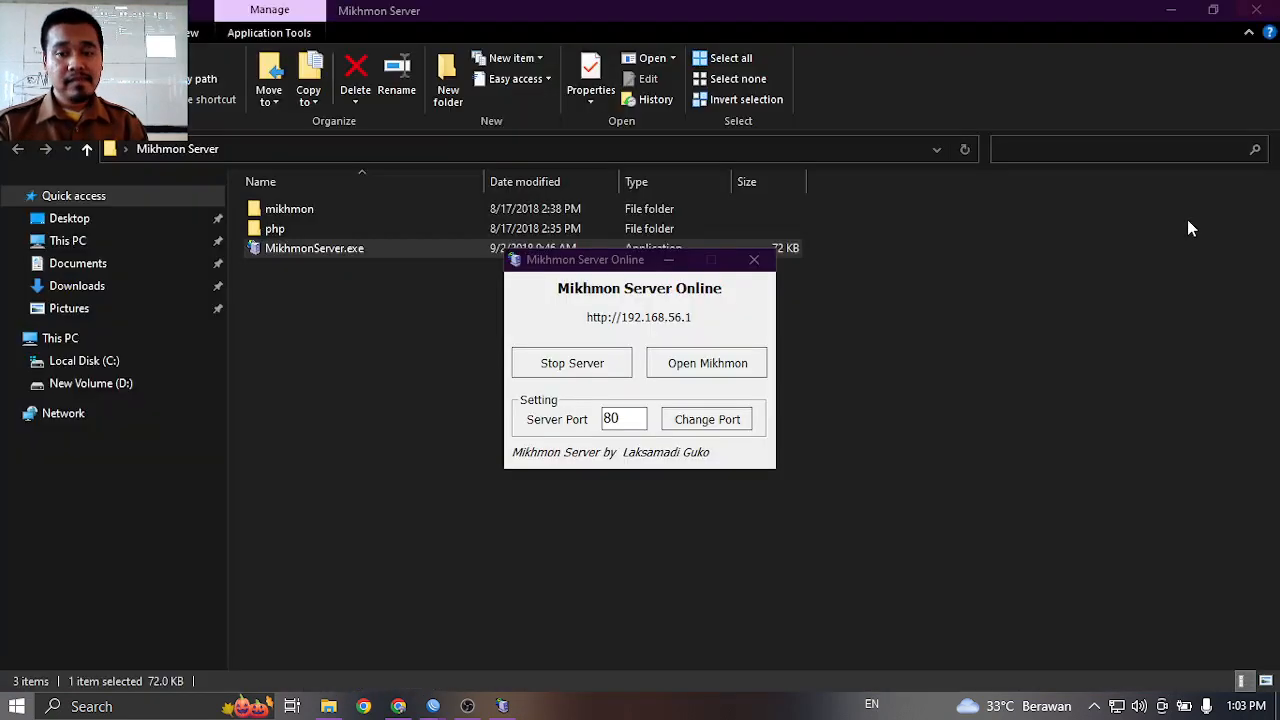
{"action": "right_click", "coordinate": [1116, 712]}
{"action": "left_click", "coordinate": [1114, 690]}
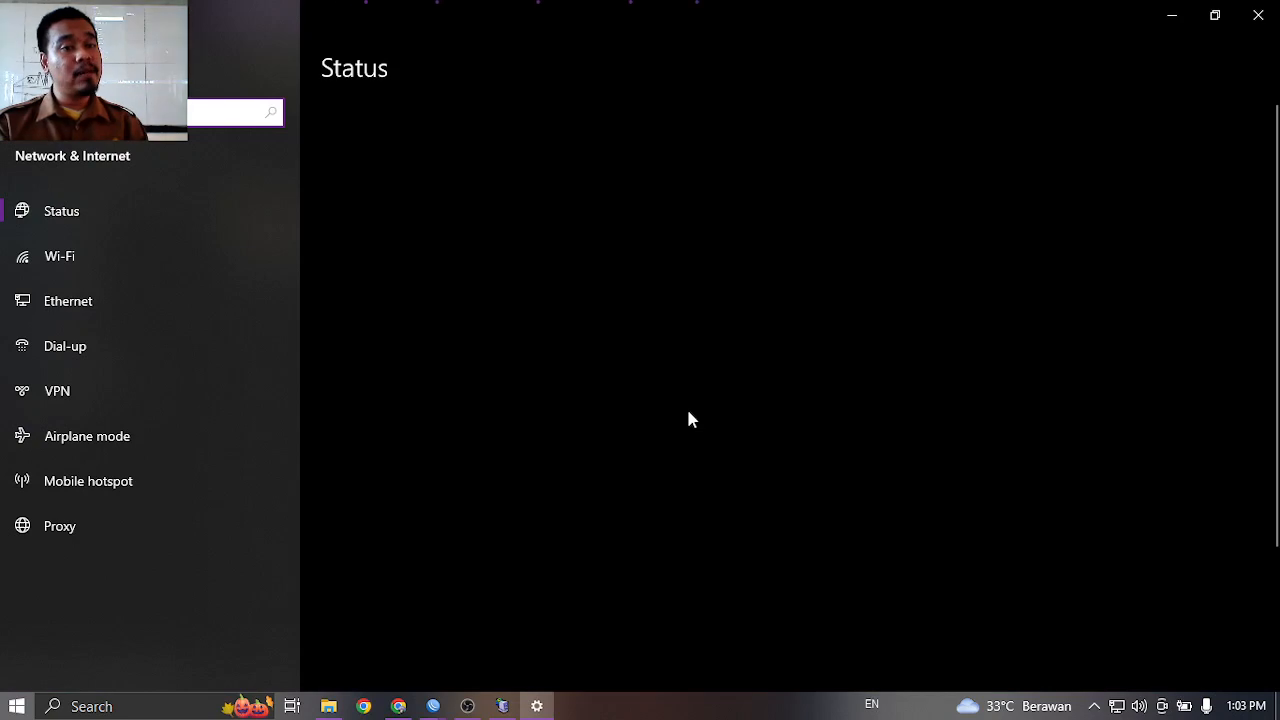
Disable the Ethernet 9 VirtualBox adapter in the network adapter list.
{"action": "scroll", "coordinate": [688, 418], "scroll_direction": "down", "scroll_amount": 3}
{"action": "scroll", "coordinate": [554, 451], "scroll_direction": "up", "scroll_amount": 1}
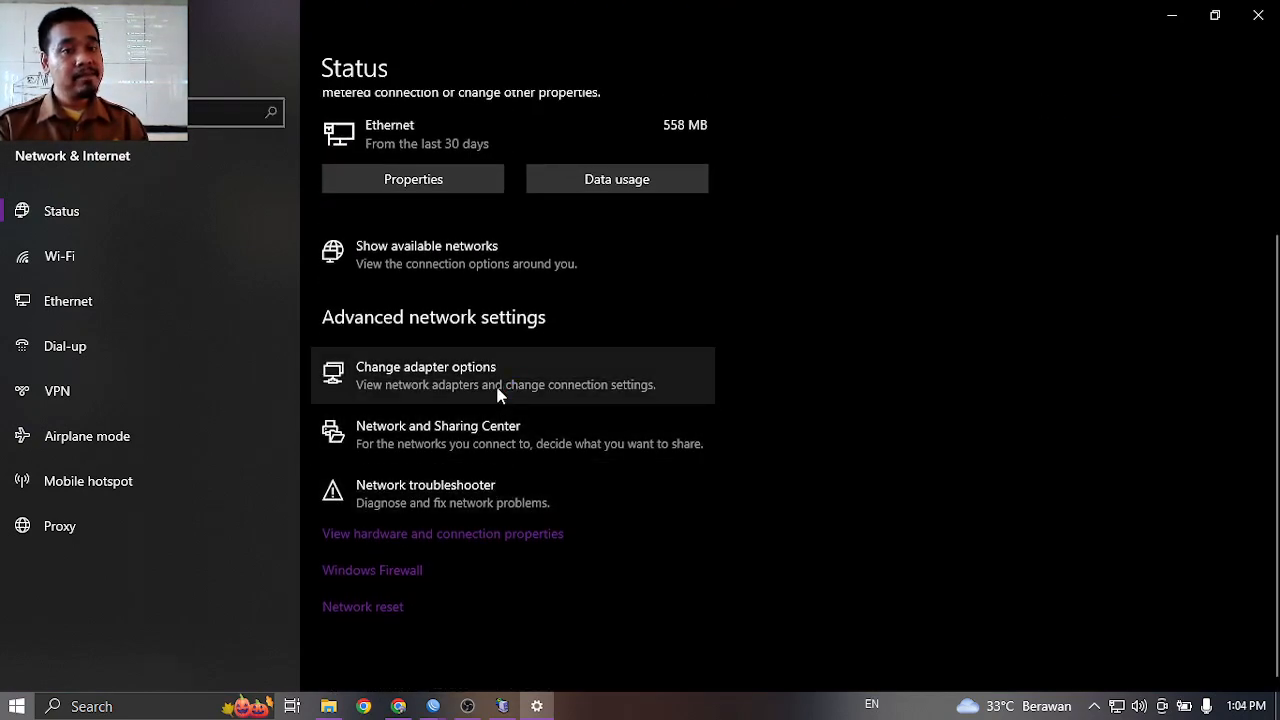
{"action": "left_click", "coordinate": [500, 395]}
{"action": "left_click", "coordinate": [555, 216]}
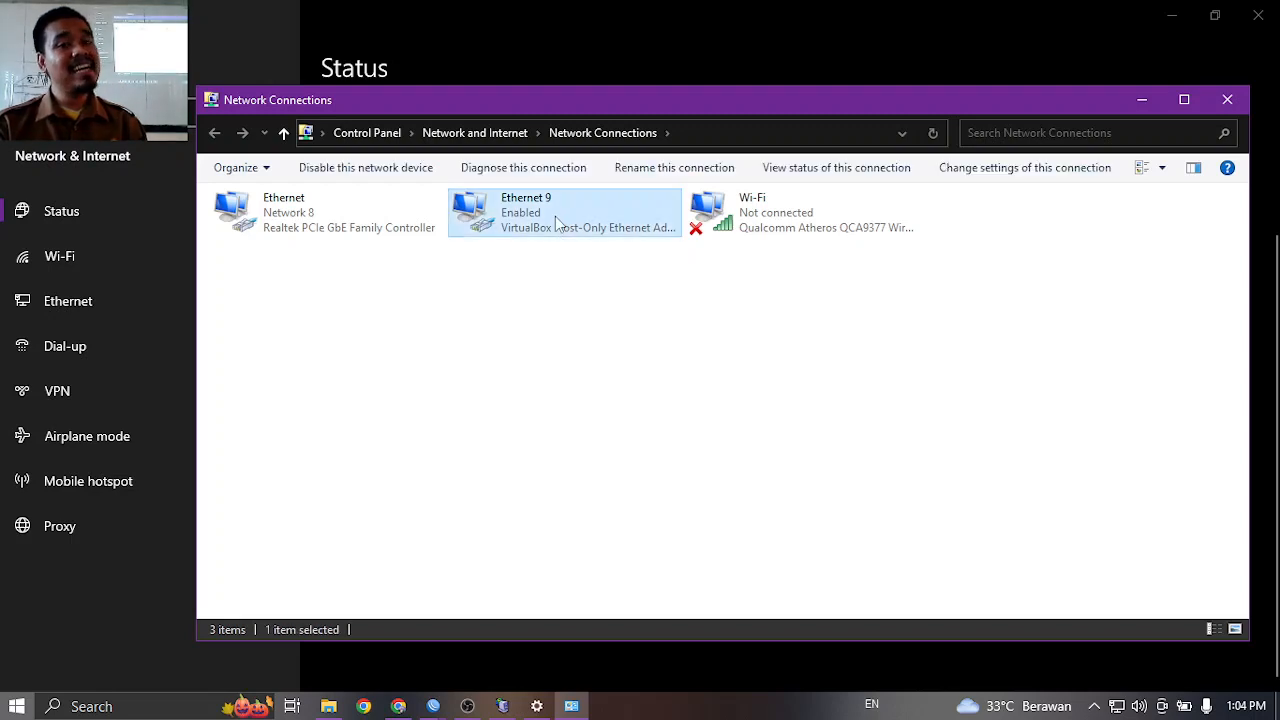
{"action": "right_click", "coordinate": [555, 216]}
{"action": "left_click", "coordinate": [591, 234]}
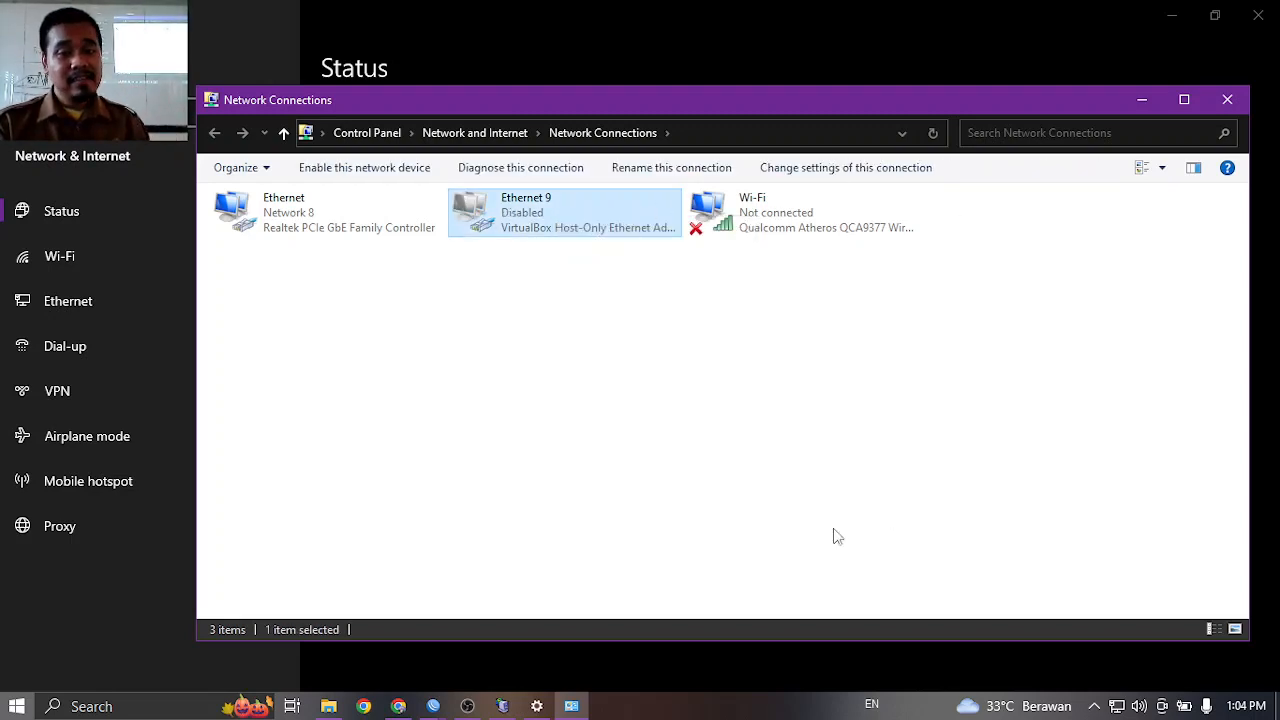
Restart Mikhmon Server on 192.168.10.254 and open its login page in Chrome.
{"action": "left_click", "coordinate": [506, 704]}
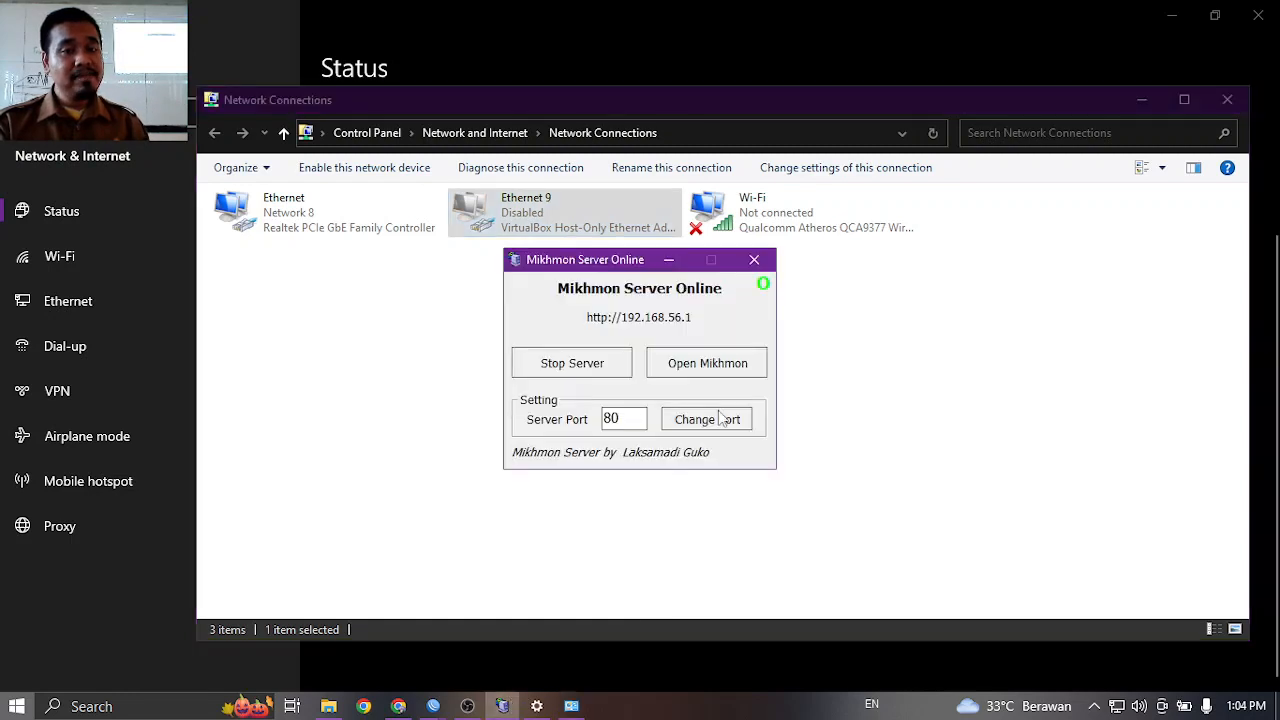
{"action": "left_click", "coordinate": [601, 375]}
{"action": "left_click", "coordinate": [601, 375]}
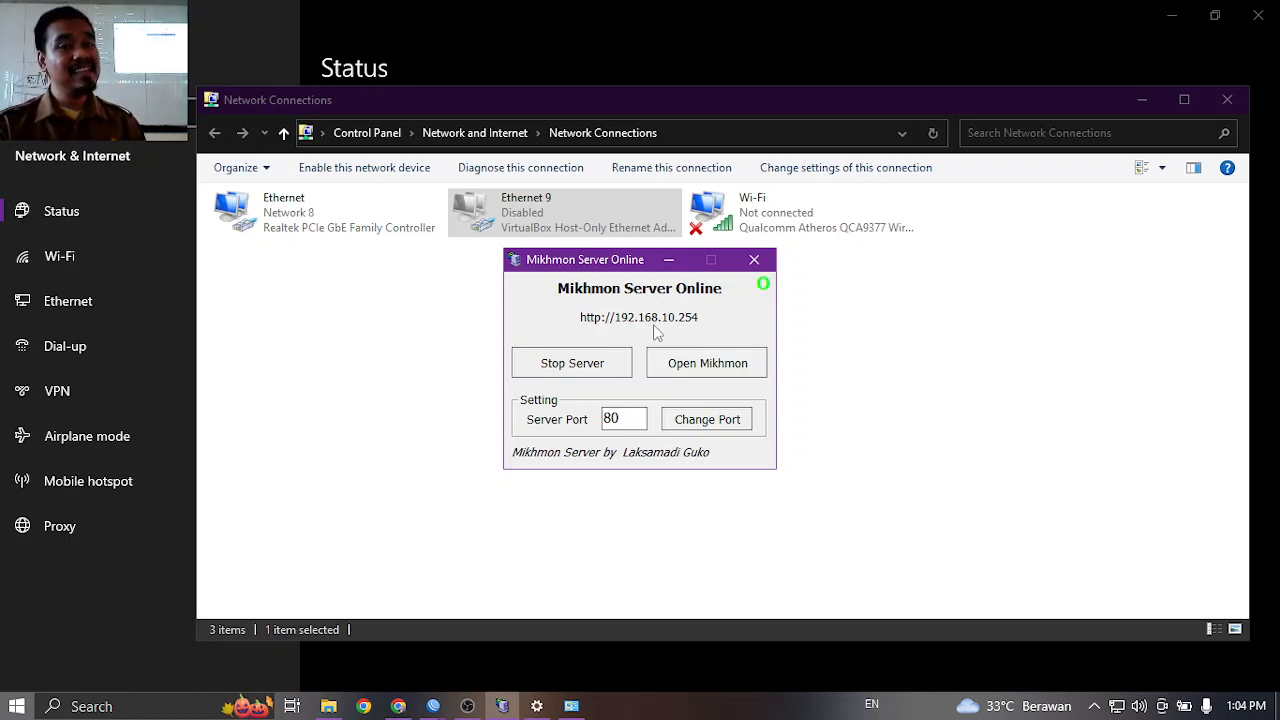
{"action": "left_click", "coordinate": [676, 361]}
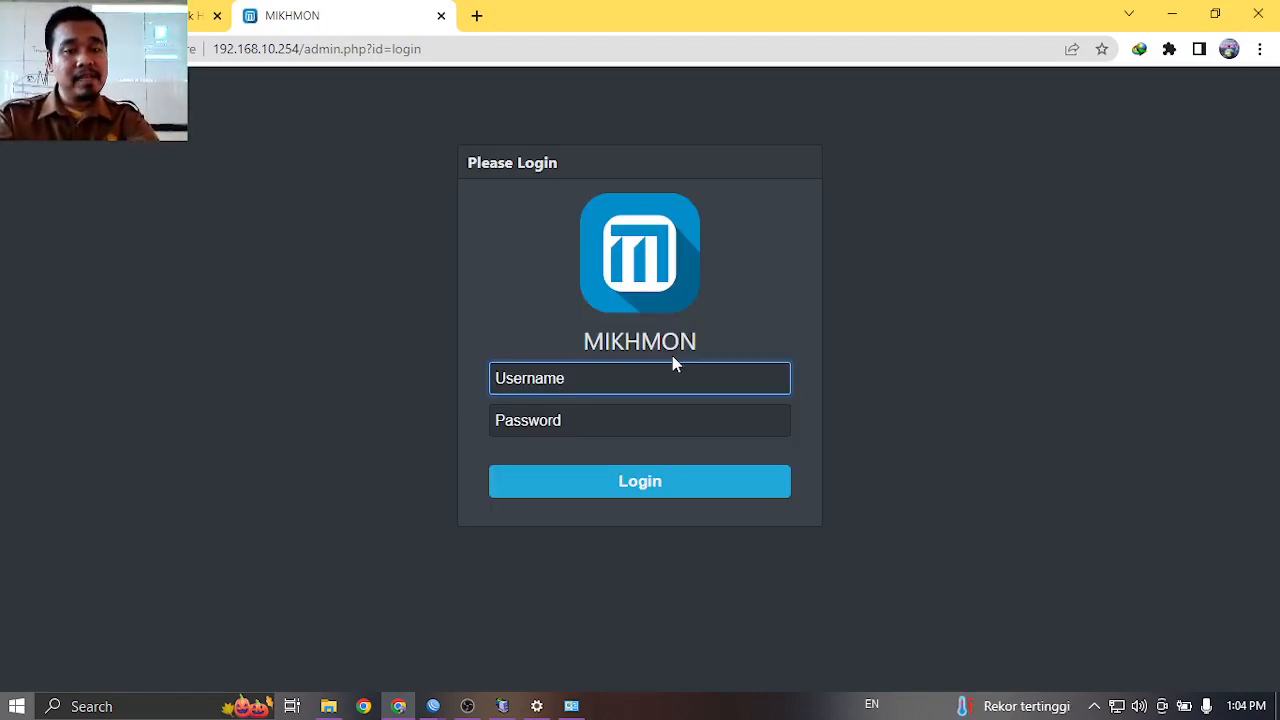
Log in to Mikhmon as user mikhmon with the admin password, after a failed first attempt.
{"action": "type", "text": "MIKHMON"}
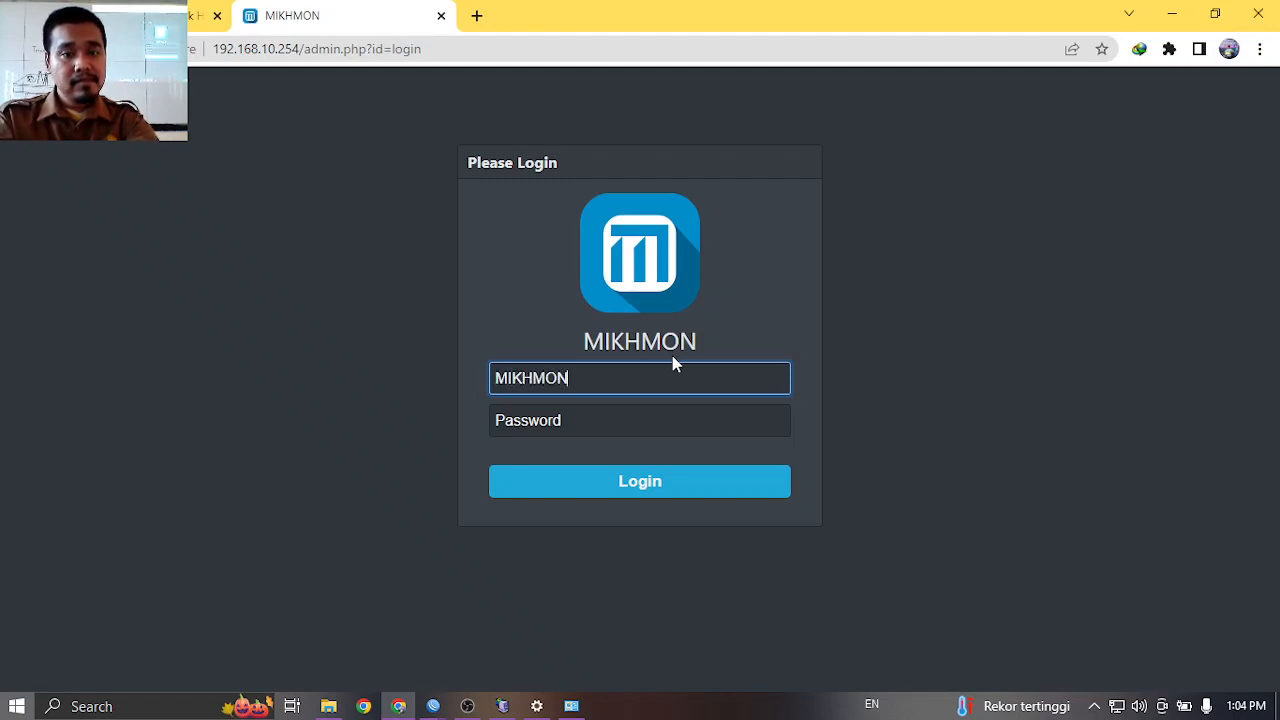
{"action": "key", "text": "Tab"}
{"action": "type", "text": "1234"}
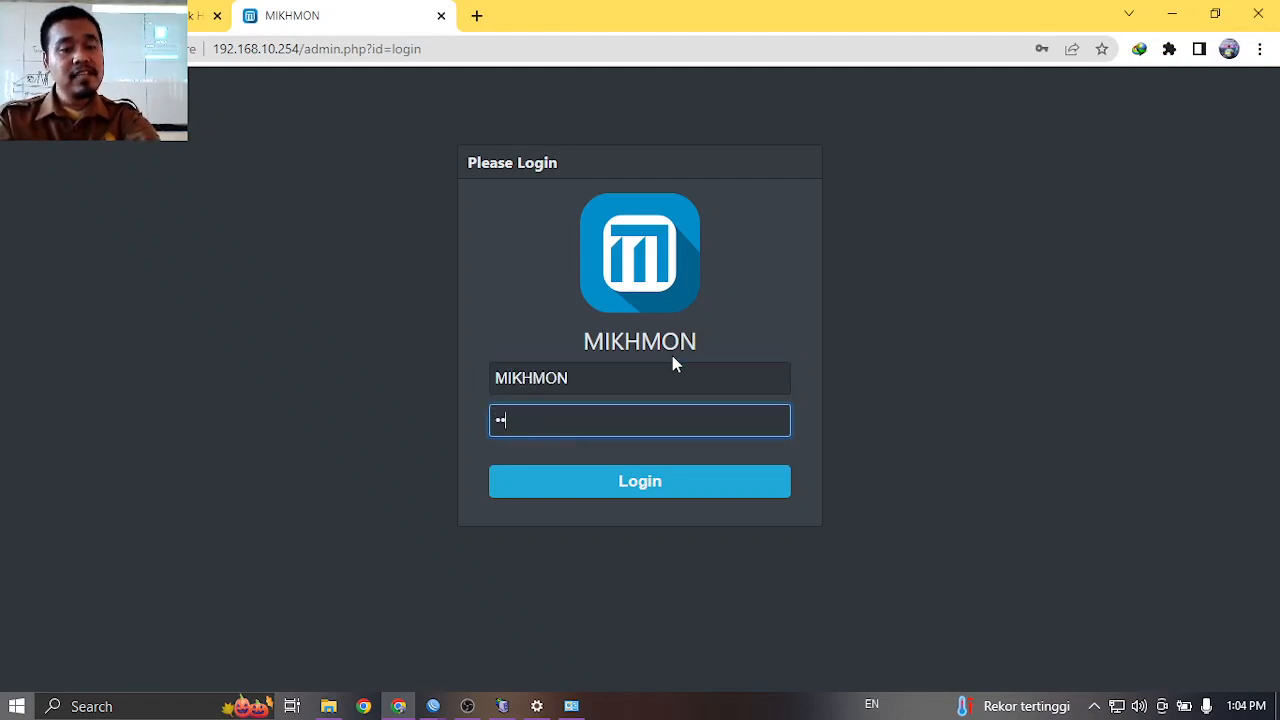
{"action": "left_click", "coordinate": [619, 490]}
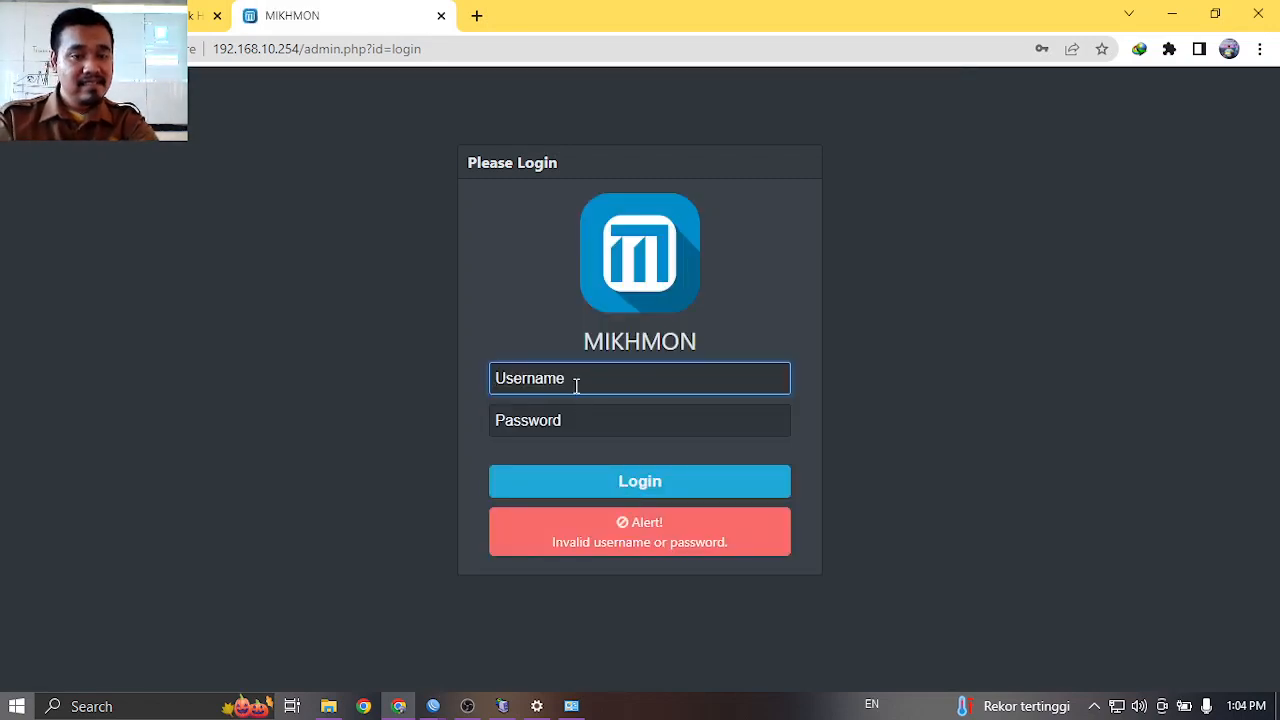
{"action": "type", "text": "mikhmon"}
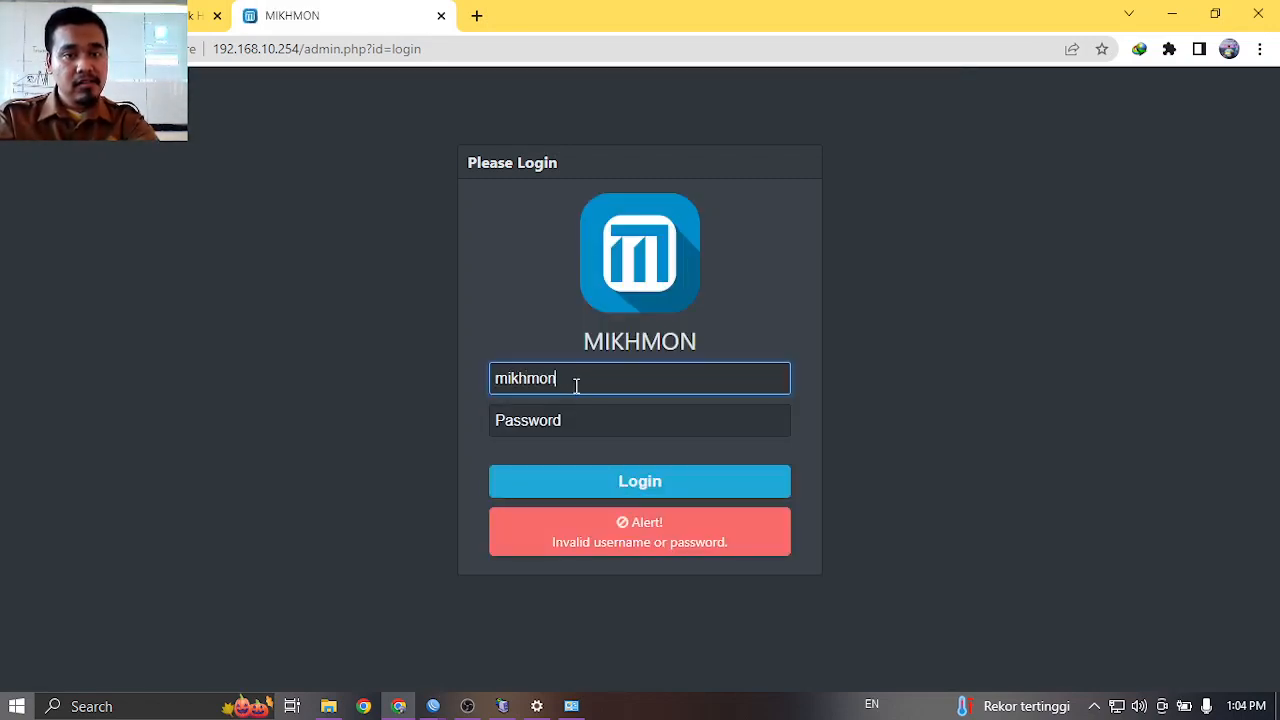
{"action": "left_click", "coordinate": [563, 420]}
{"action": "type", "text": "••••"}
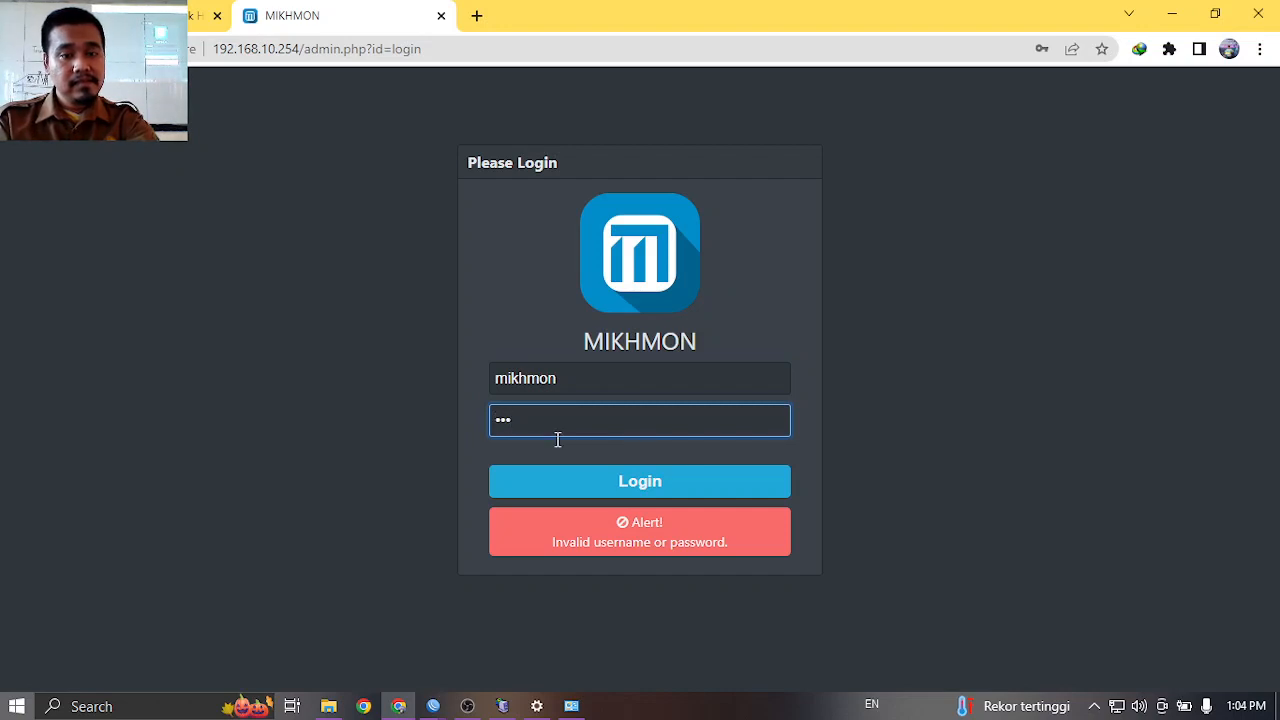
{"action": "left_click", "coordinate": [555, 484]}
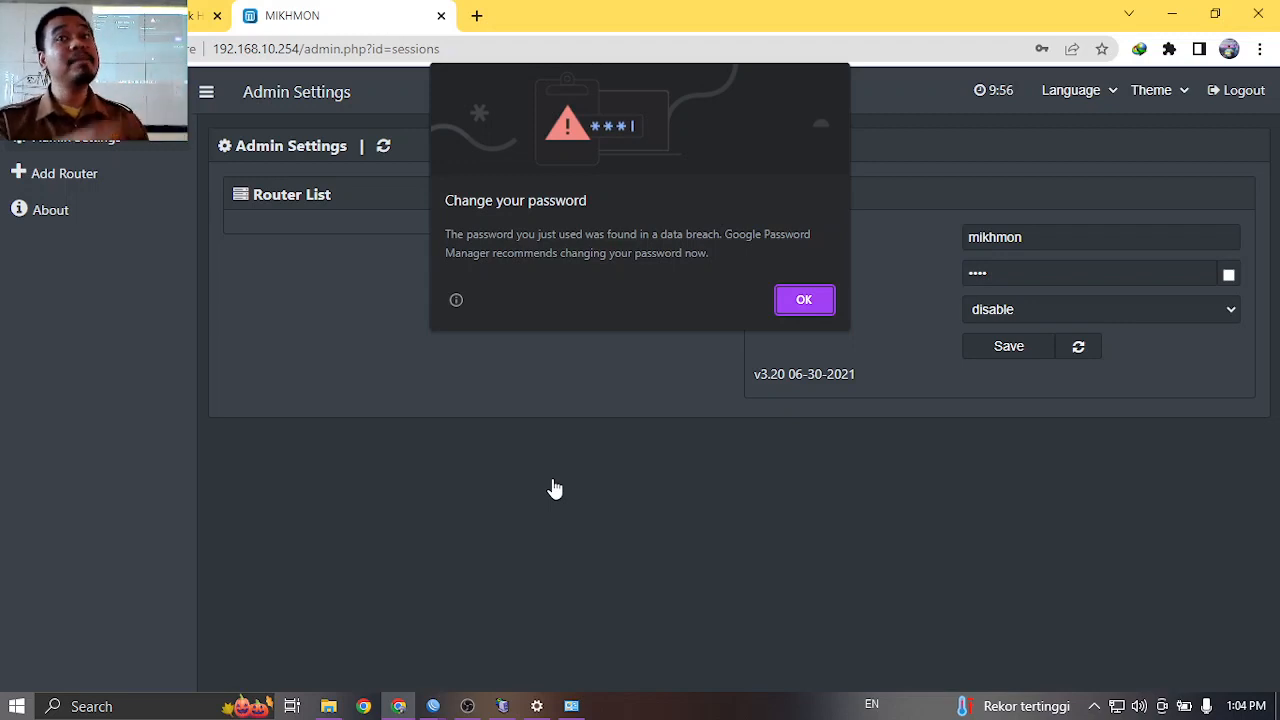
Dismiss Chrome's breached-password warning, decline saving the password, and start a new router session.
{"action": "left_click", "coordinate": [804, 300]}
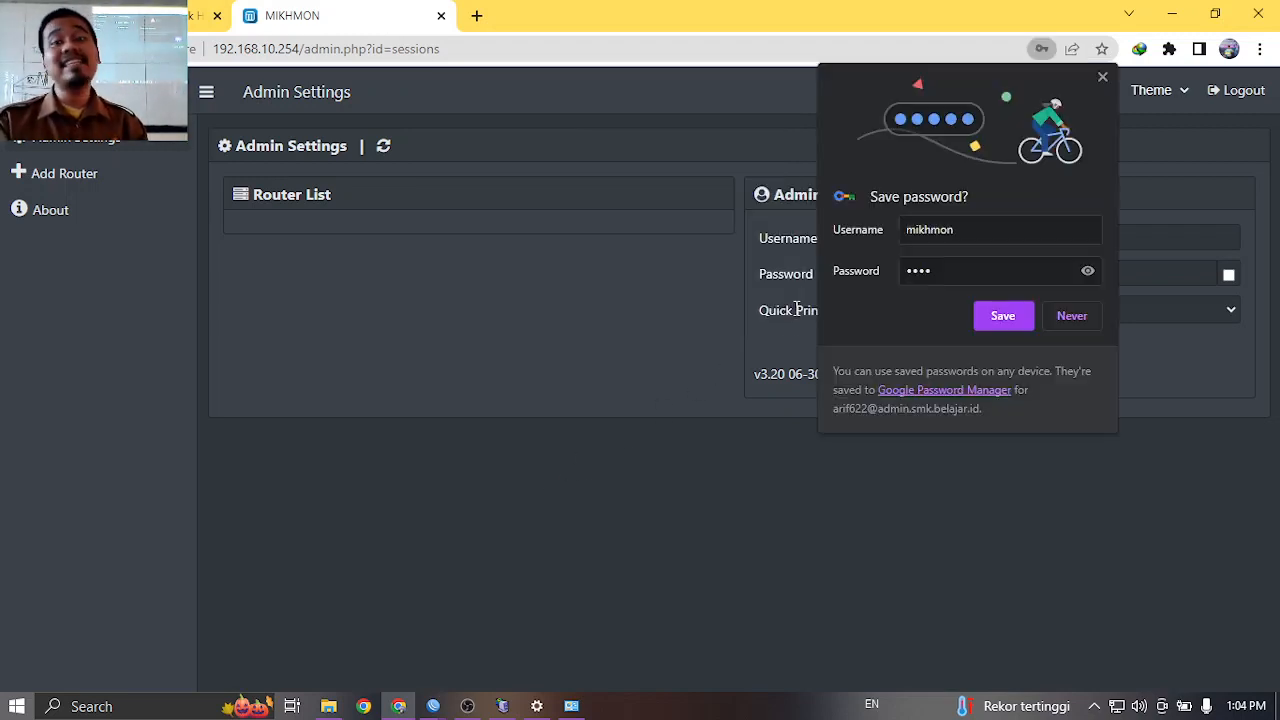
{"action": "left_click", "coordinate": [1062, 316]}
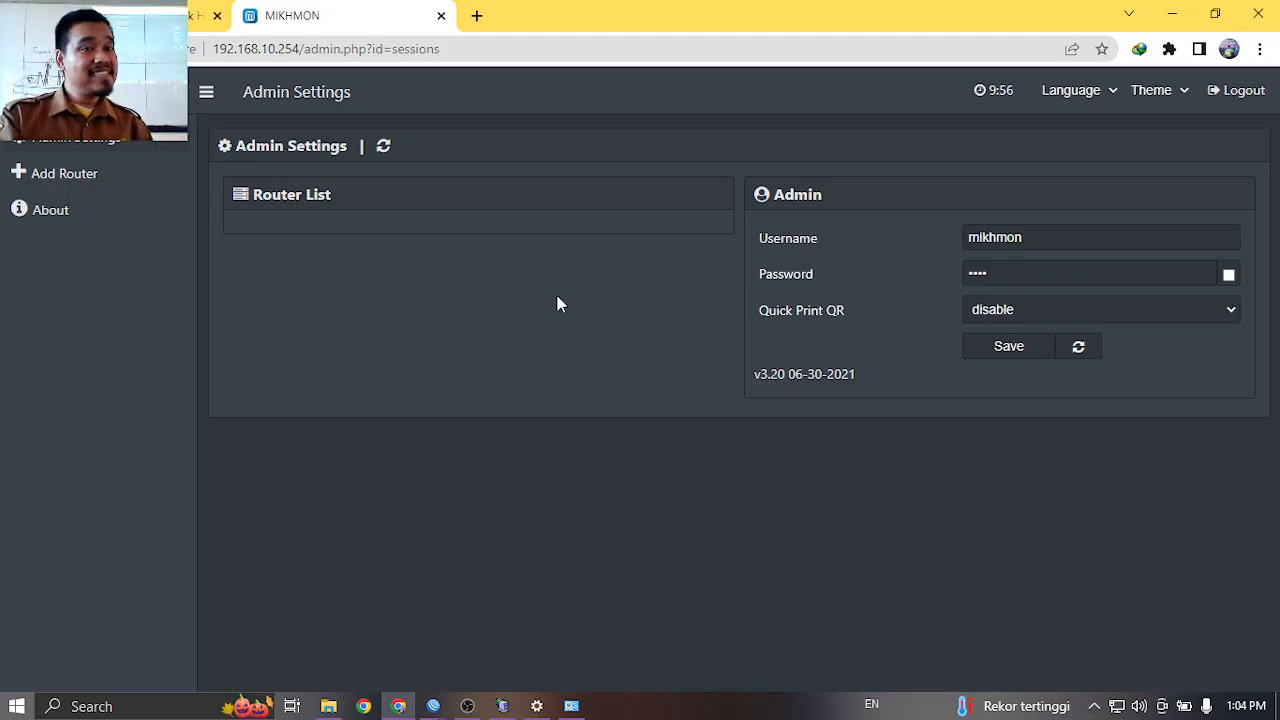
{"action": "left_click", "coordinate": [131, 180]}
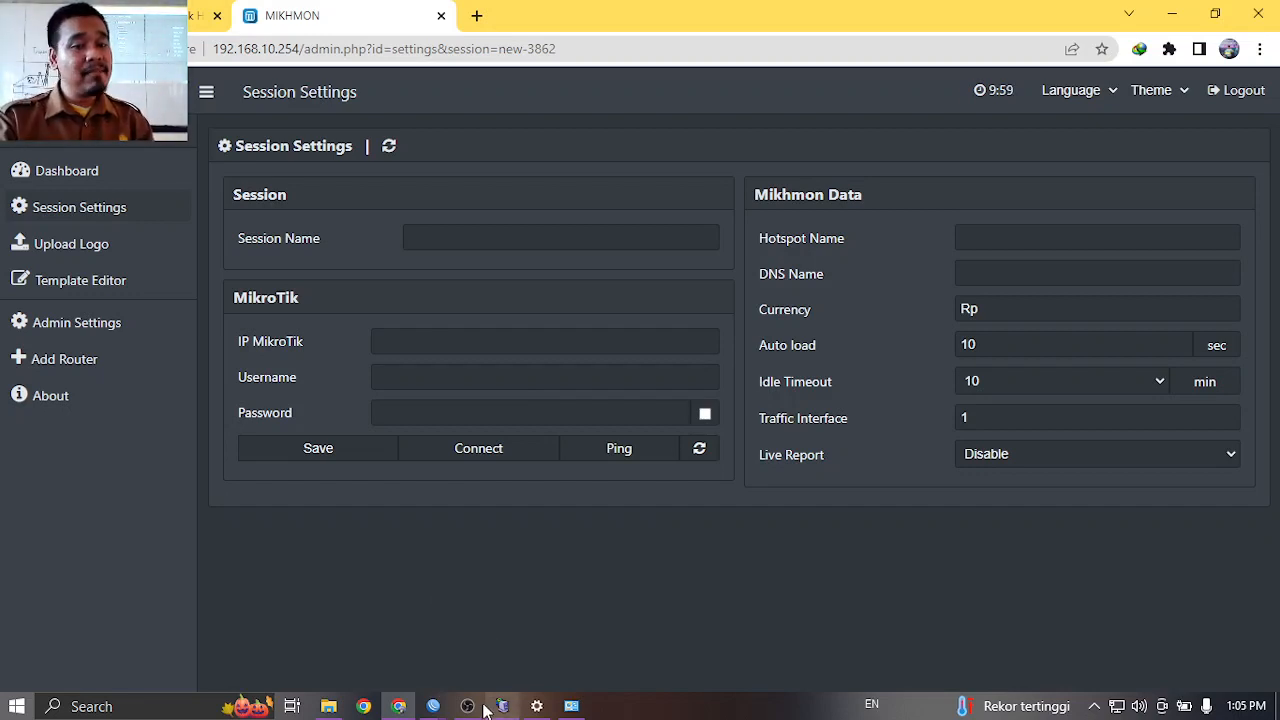
Open the router's User List from System in the WinBox hotspot window.
{"action": "mouse_move", "coordinate": [446, 693]}
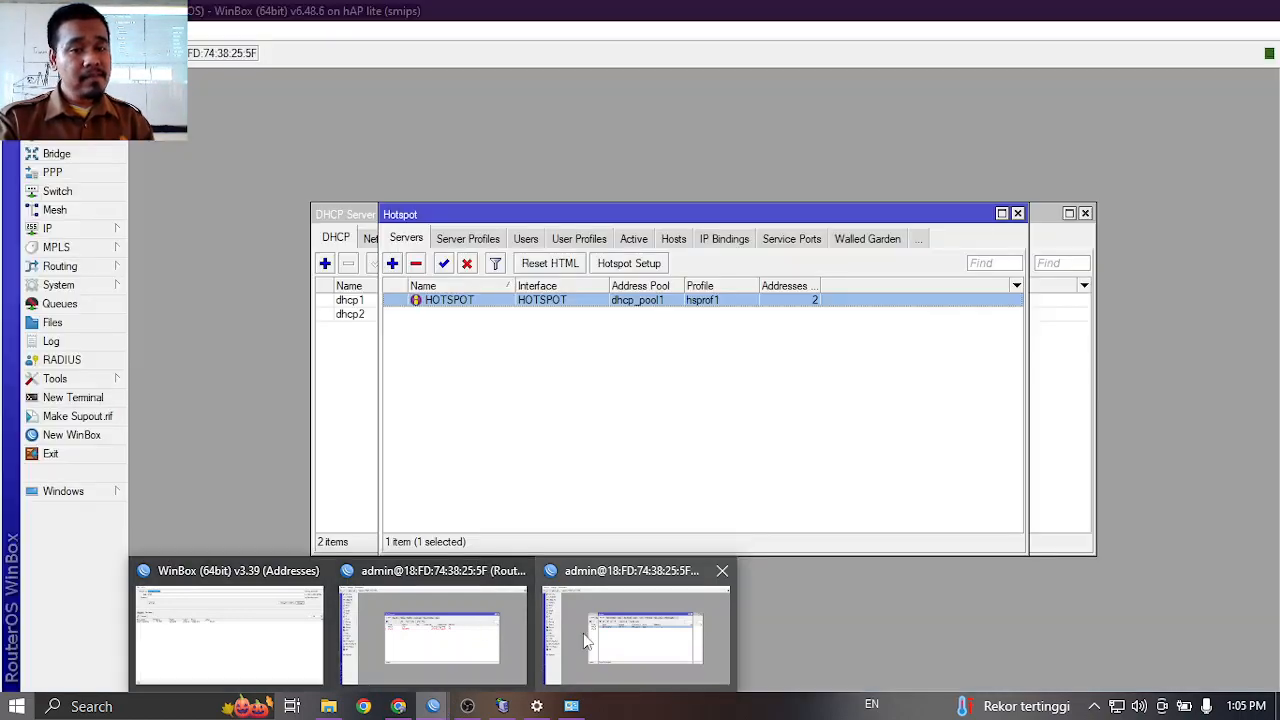
{"action": "left_click", "coordinate": [583, 633]}
{"action": "left_click", "coordinate": [97, 285]}
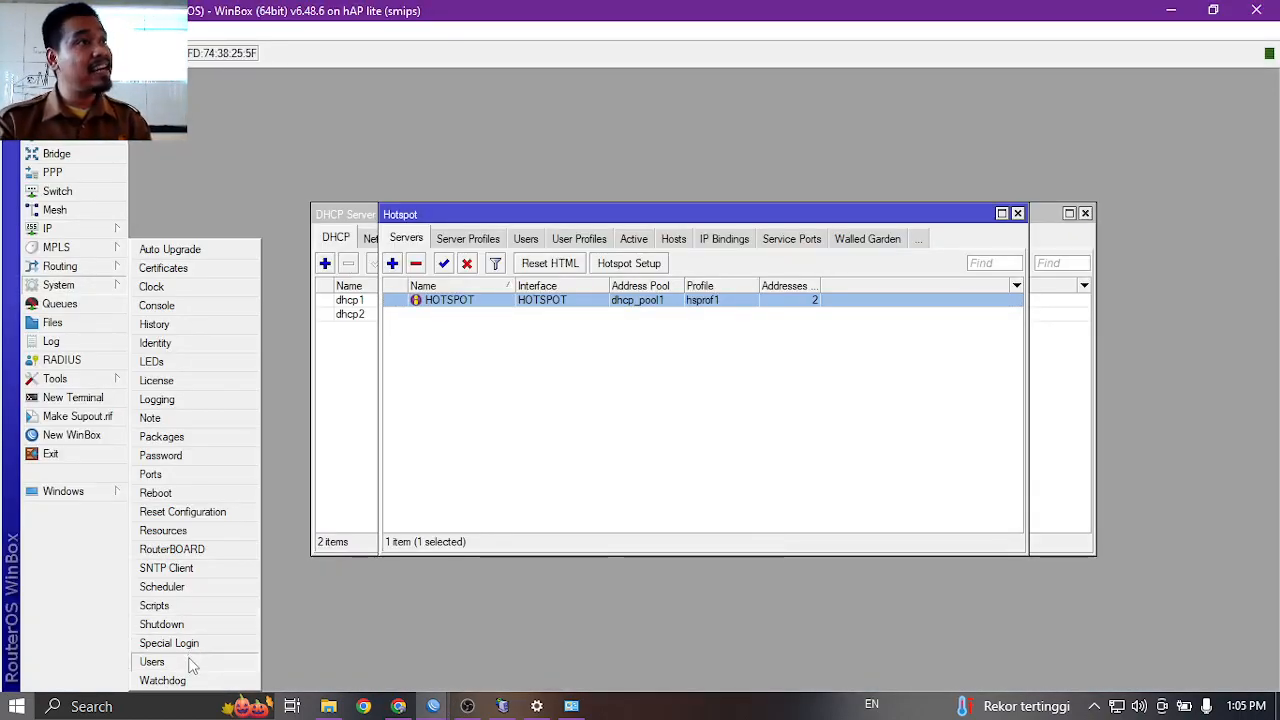
{"action": "left_click", "coordinate": [152, 662]}
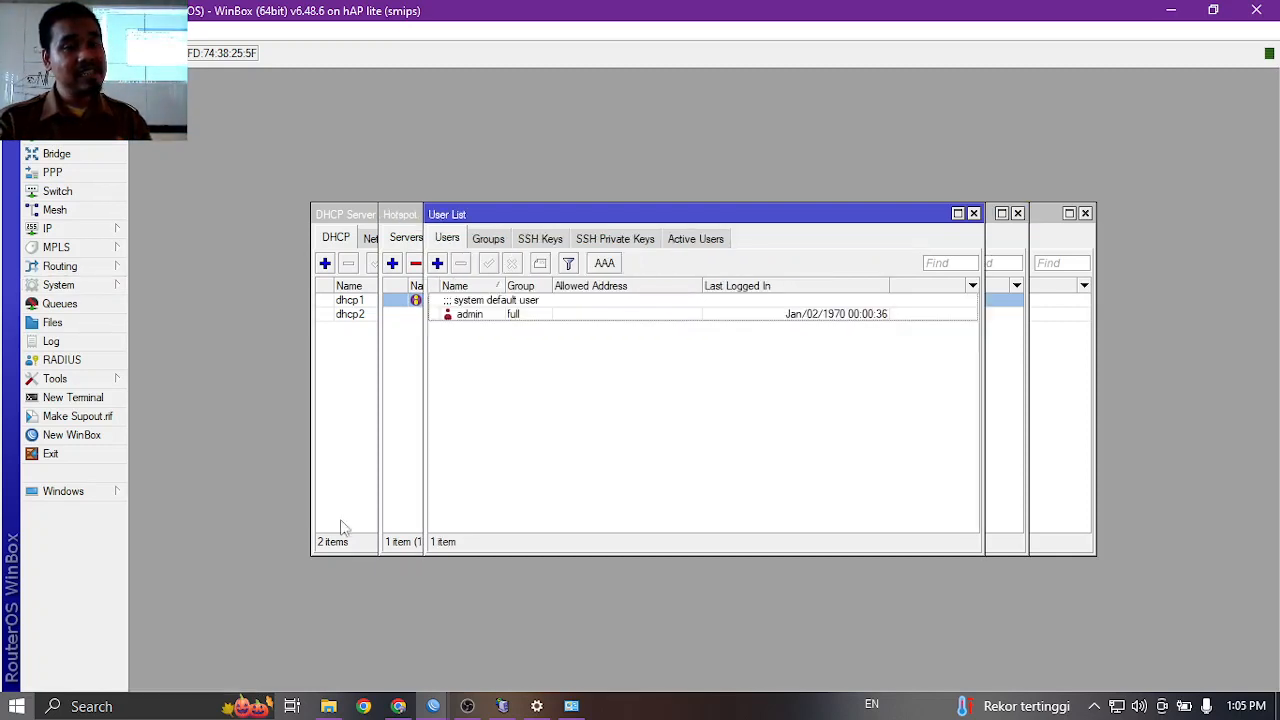
Create router user mikhmon in the full group with a password, then return to Mikhmon.
{"action": "left_click", "coordinate": [438, 265]}
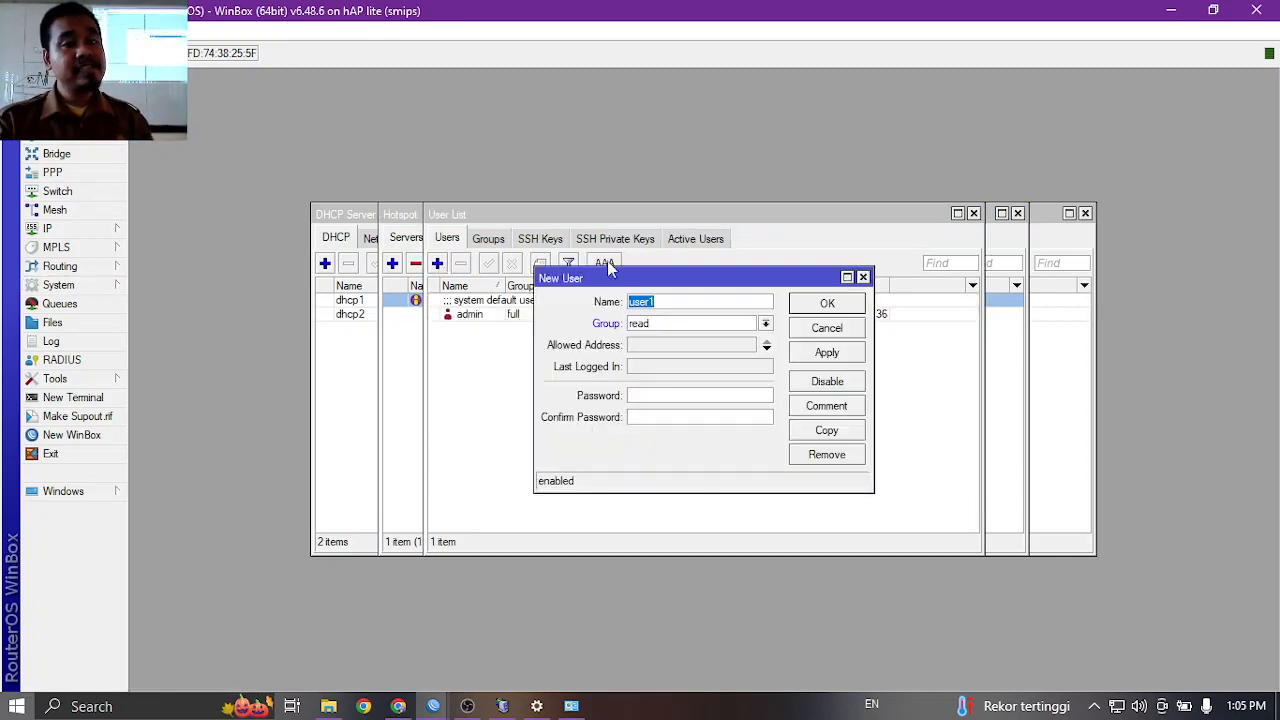
{"action": "type", "text": "mikhmon"}
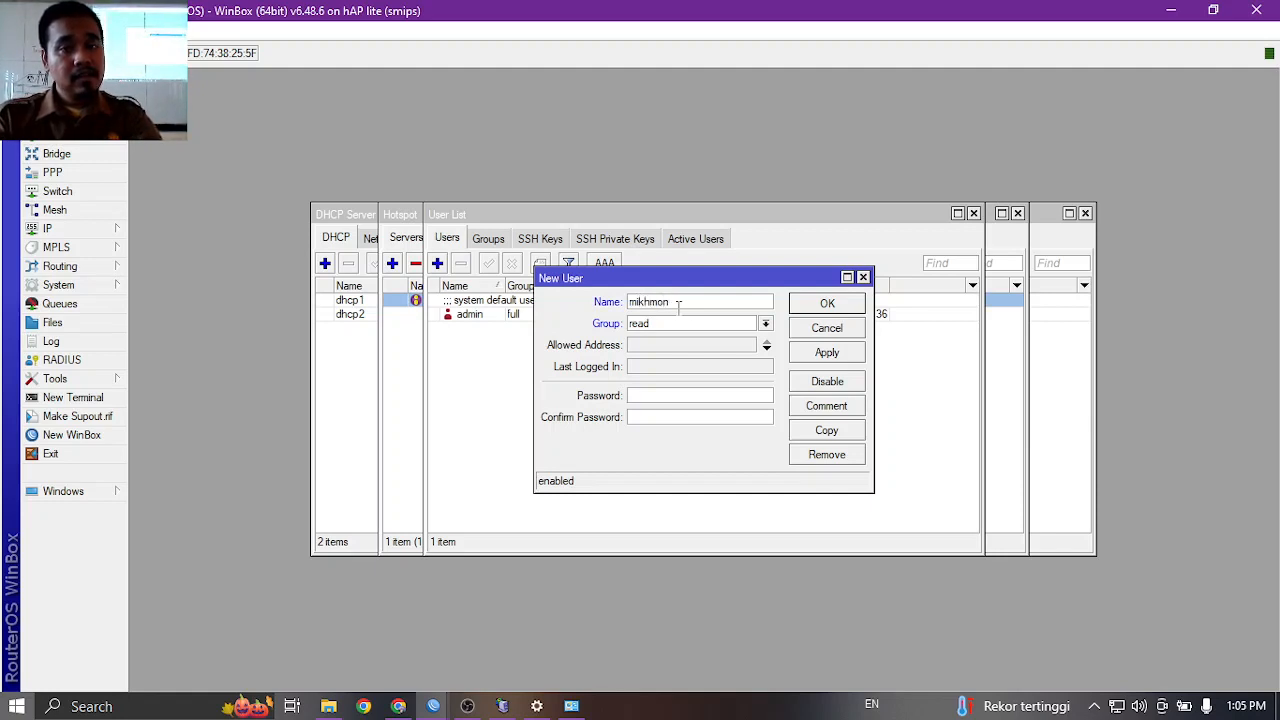
{"action": "left_click", "coordinate": [693, 325]}
{"action": "left_click", "coordinate": [686, 340]}
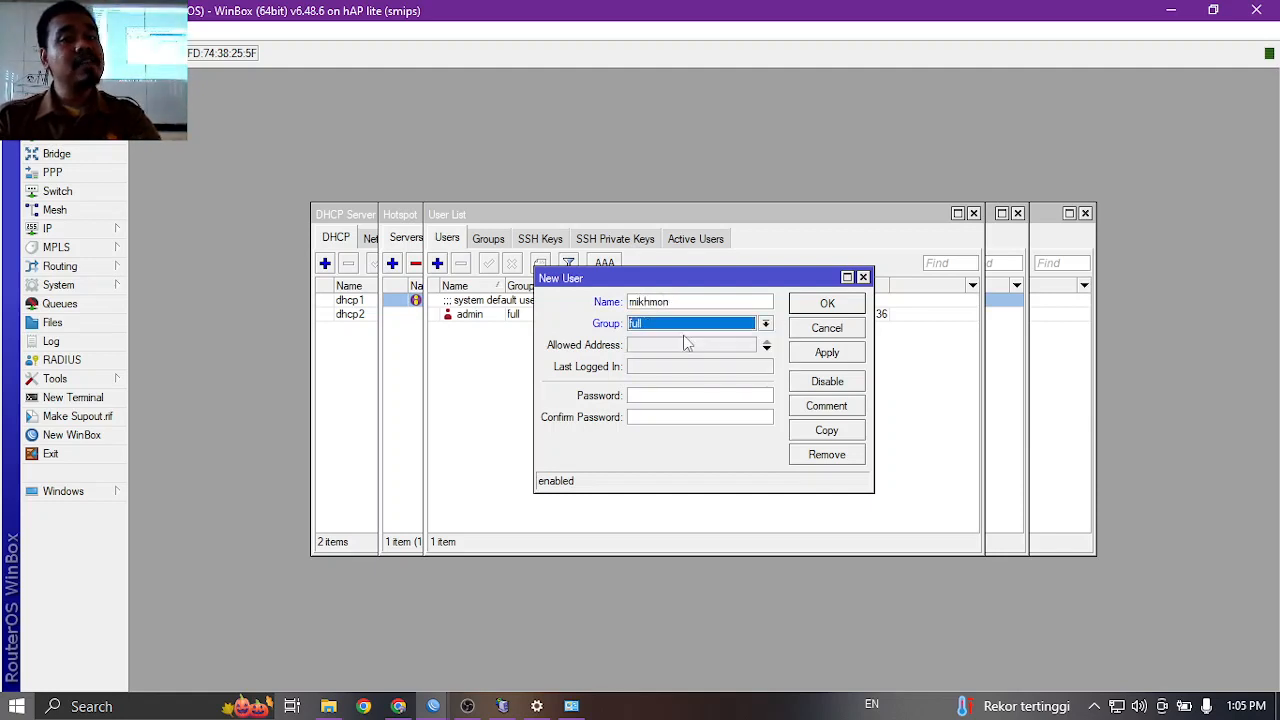
{"action": "left_click", "coordinate": [660, 396]}
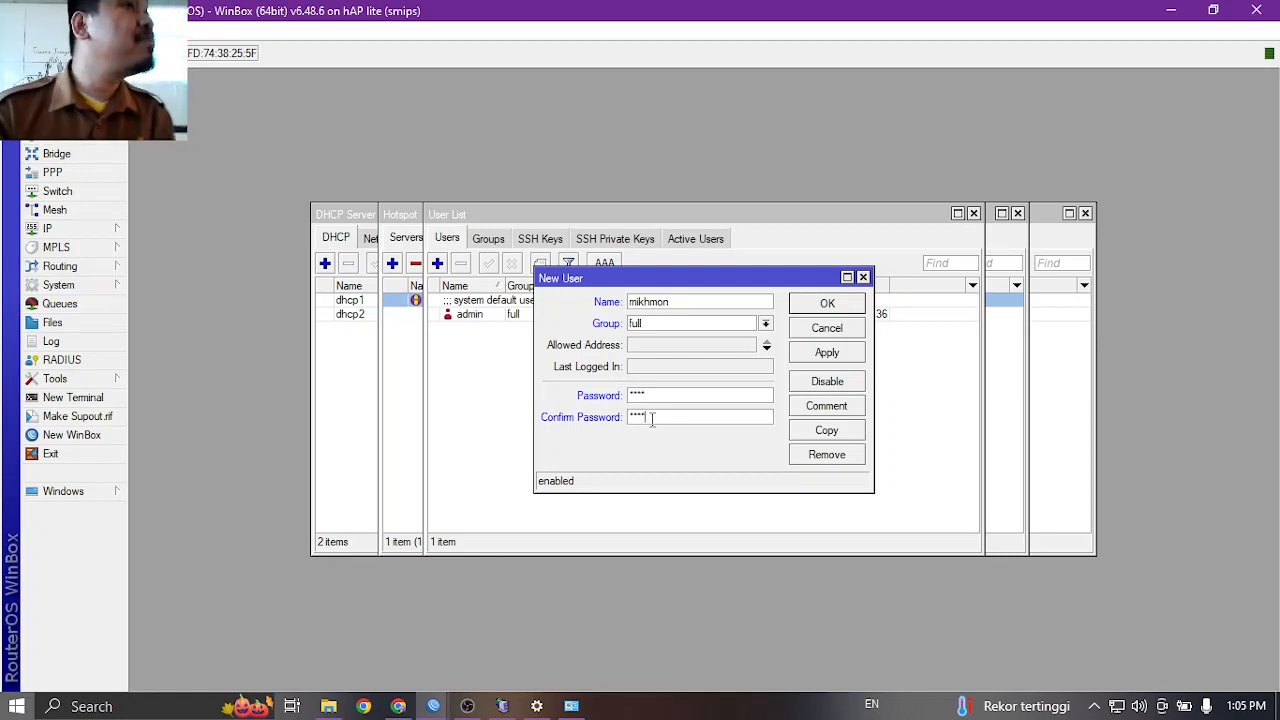
{"action": "left_click", "coordinate": [815, 353]}
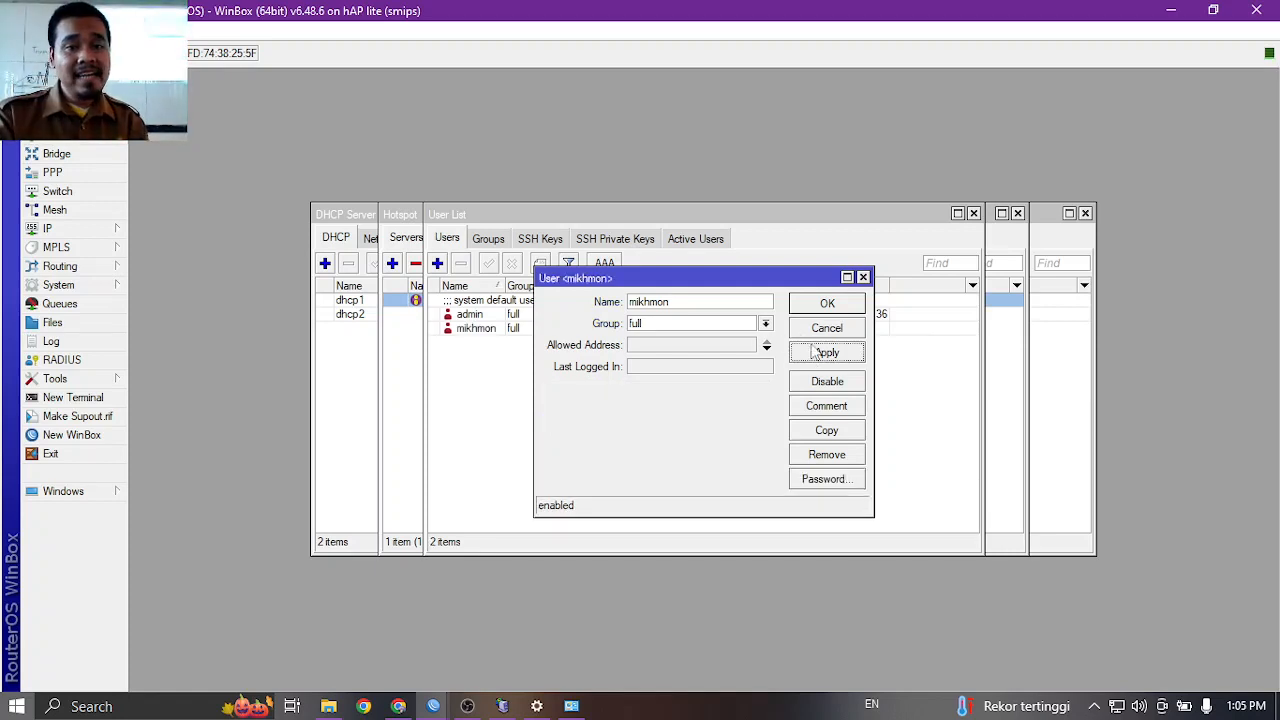
{"action": "left_click", "coordinate": [813, 310]}
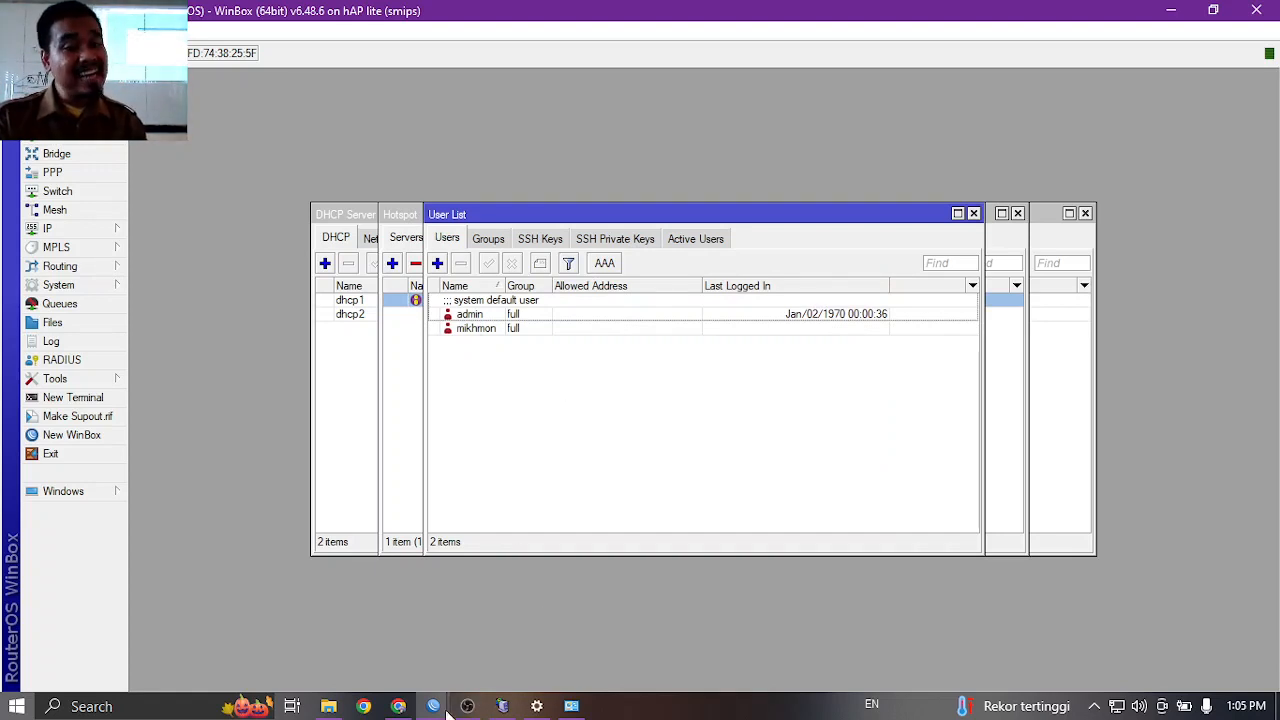
{"action": "left_click", "coordinate": [398, 706]}
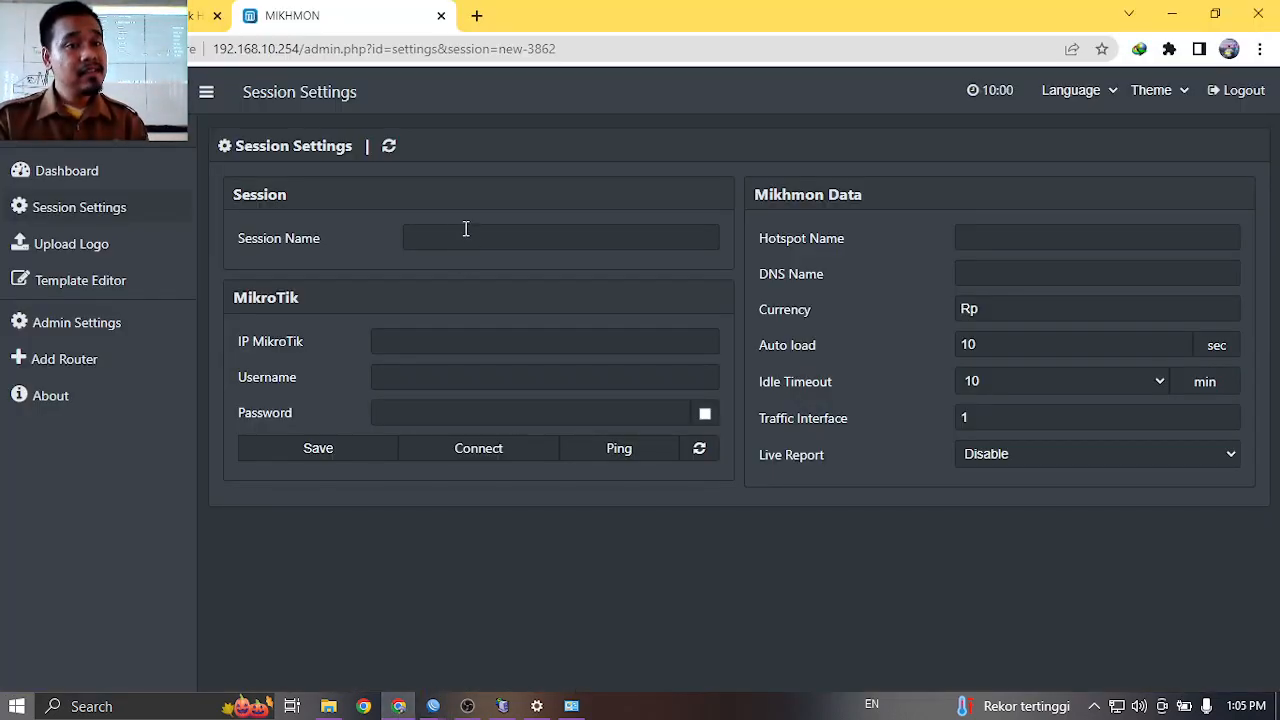
Fill session name wiflarbi, MikroTik IP 192.168.10.1, username mikhmon and the router password.
{"action": "left_click", "coordinate": [463, 231]}
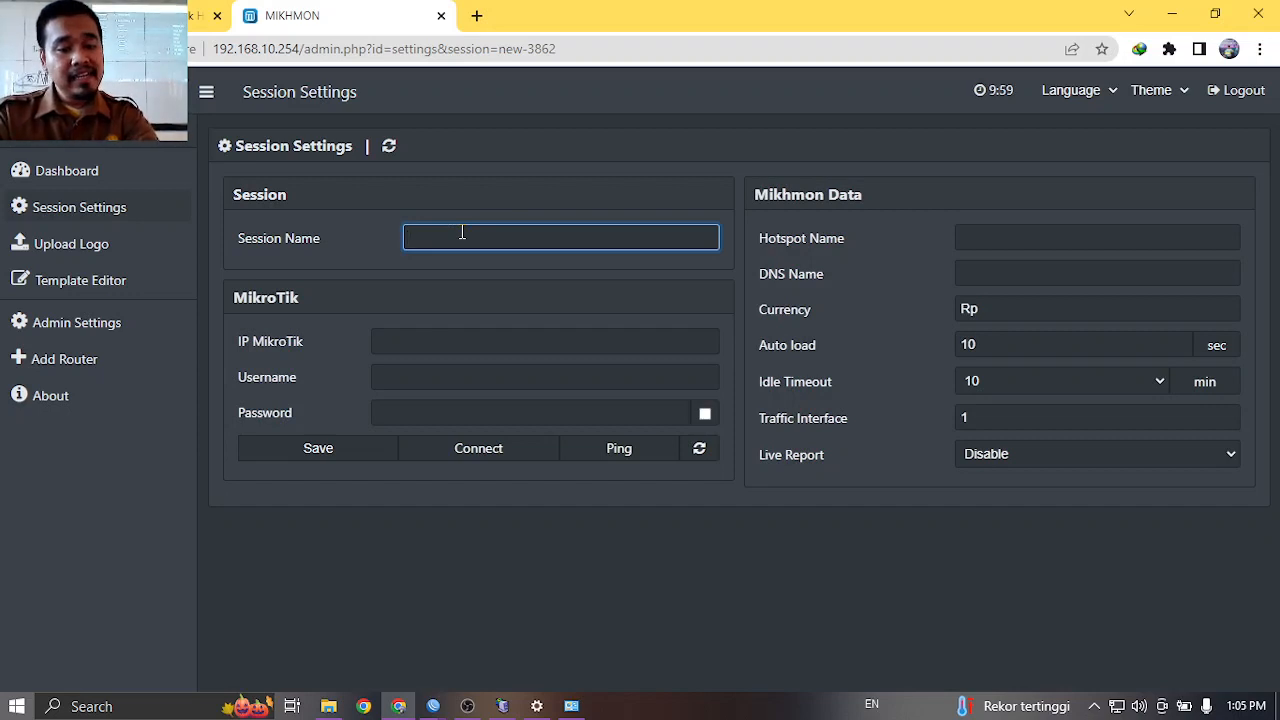
{"action": "type", "text": "wiflarbi"}
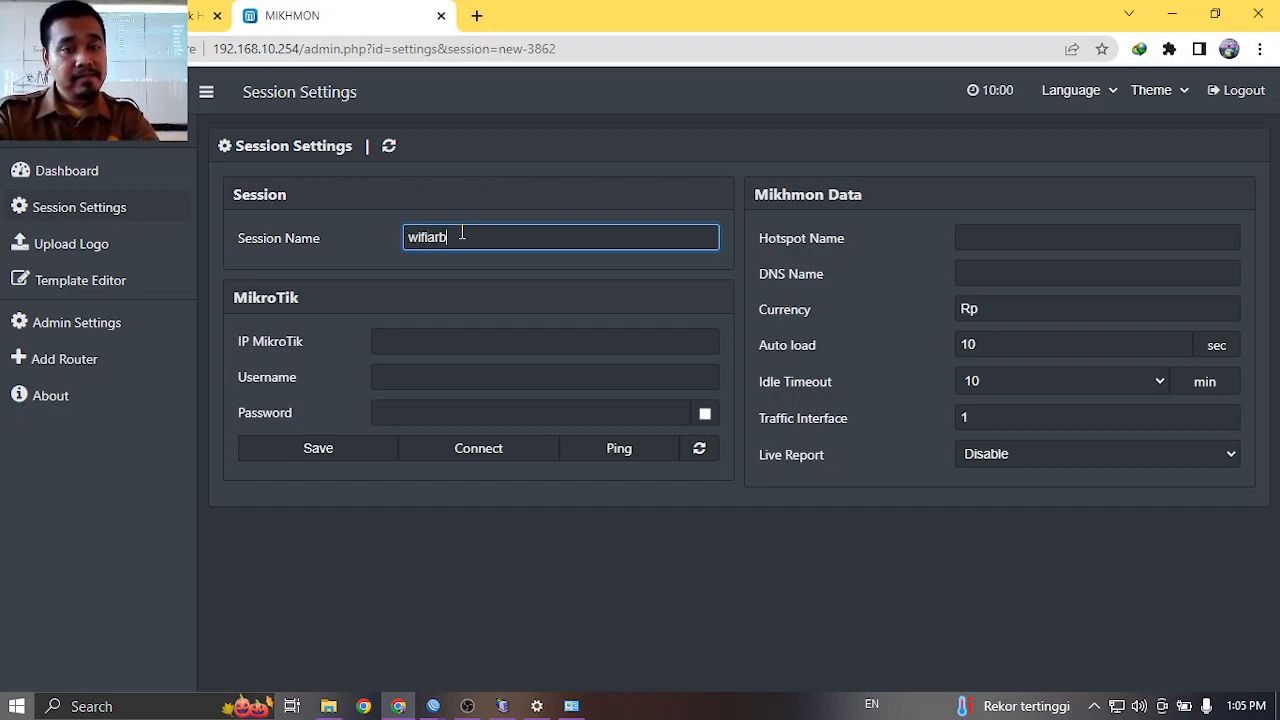
{"action": "left_click", "coordinate": [434, 340]}
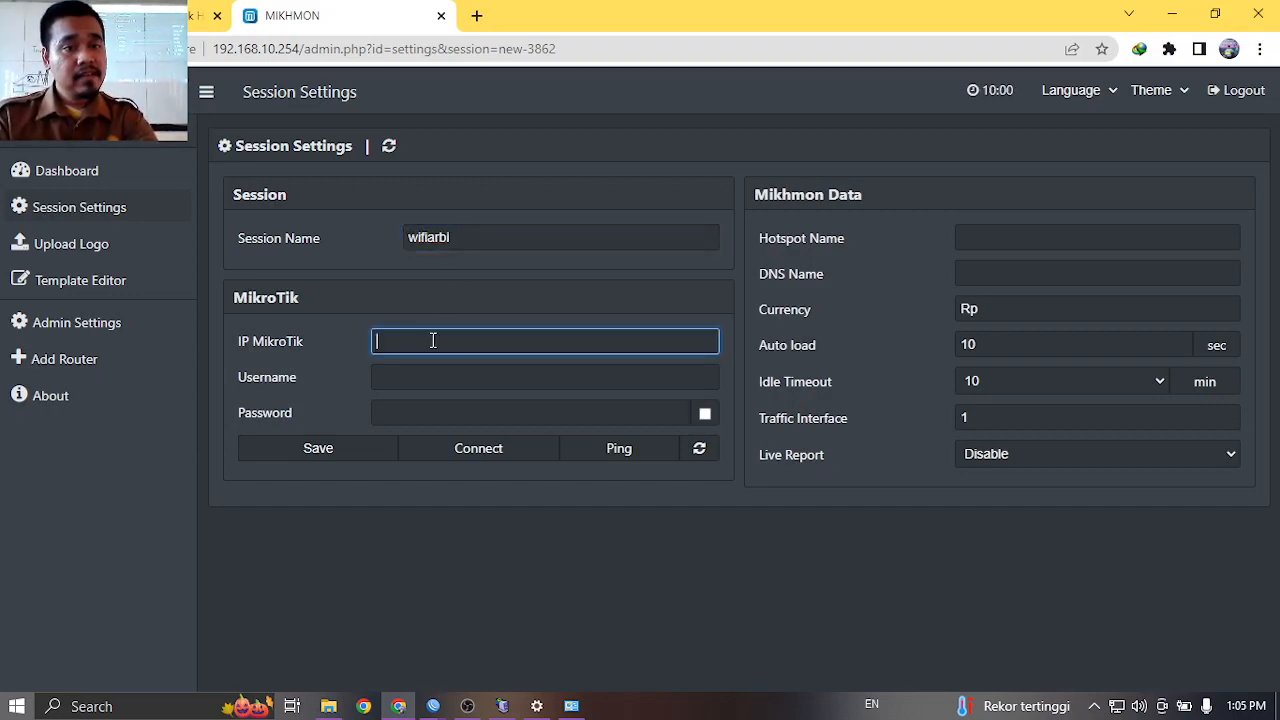
{"action": "type", "text": "192"}
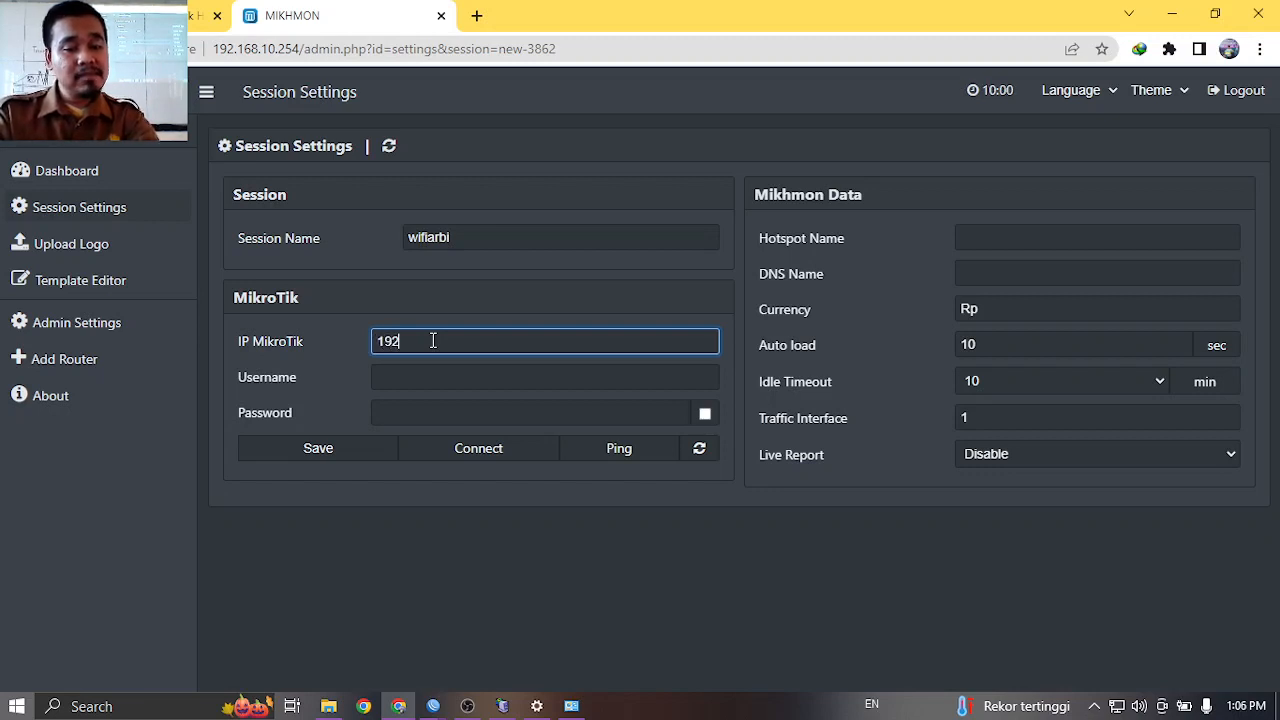
{"action": "type", "text": ".168.10.1"}
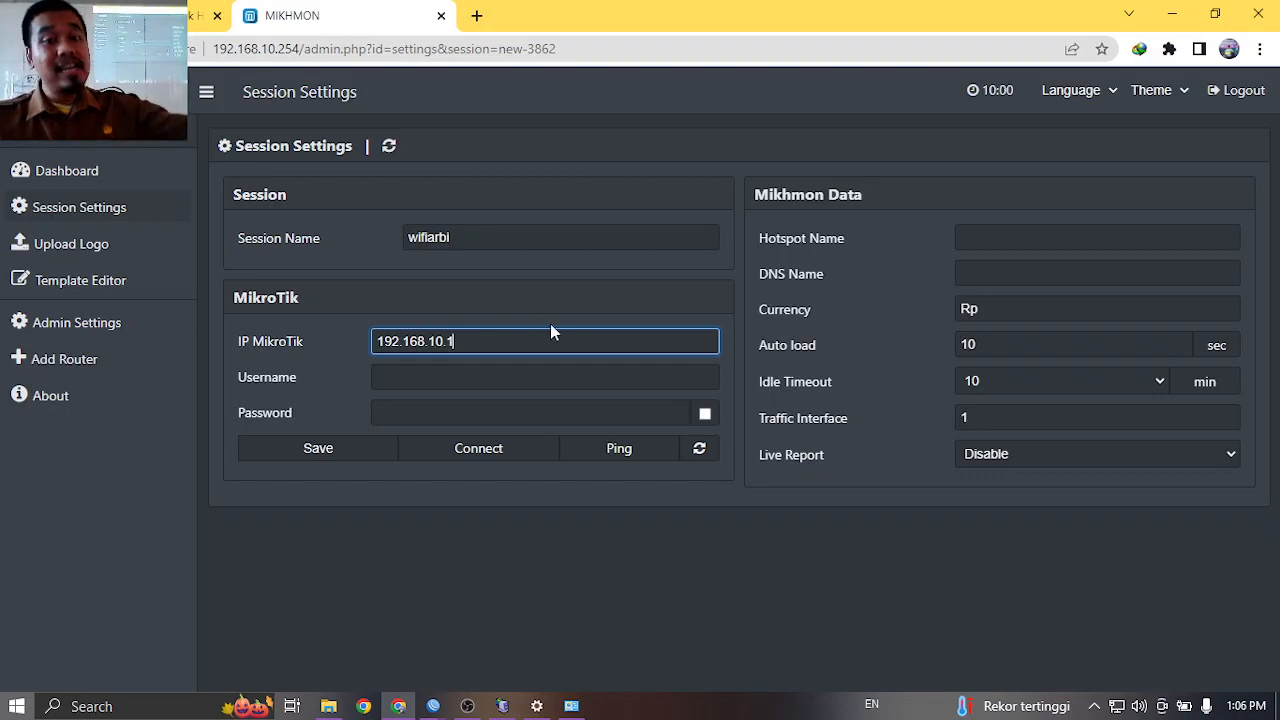
{"action": "left_click", "coordinate": [499, 384]}
{"action": "type", "text": "mikh"}
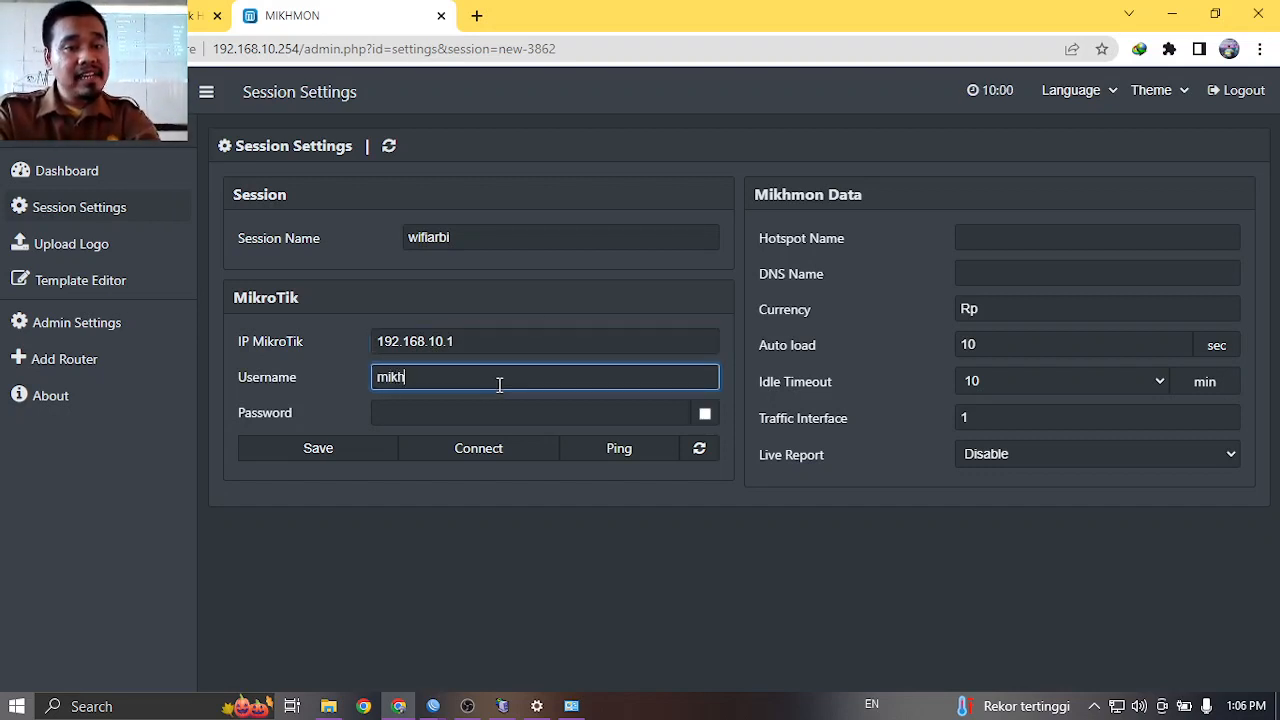
{"action": "type", "text": "mom"}
{"action": "key", "text": "BackSpace"}
{"action": "type", "text": "n"}
{"action": "key", "text": "Tab"}
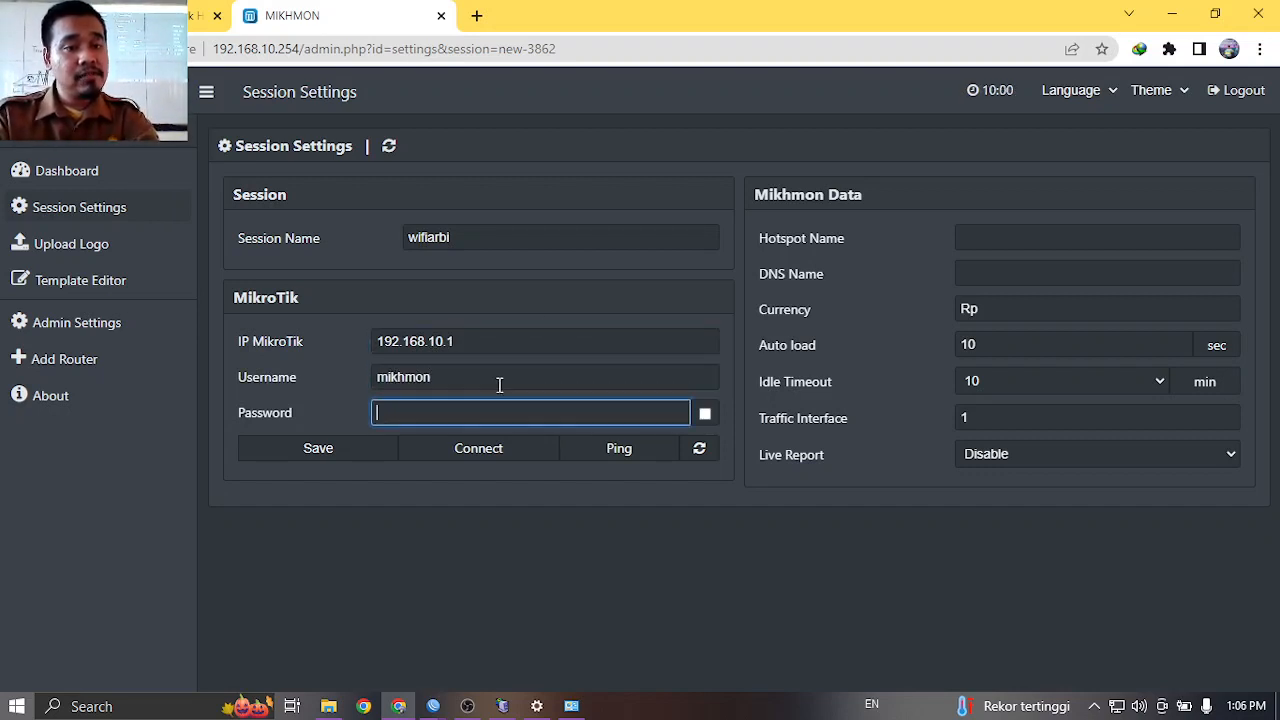
{"action": "type", "text": "1234"}
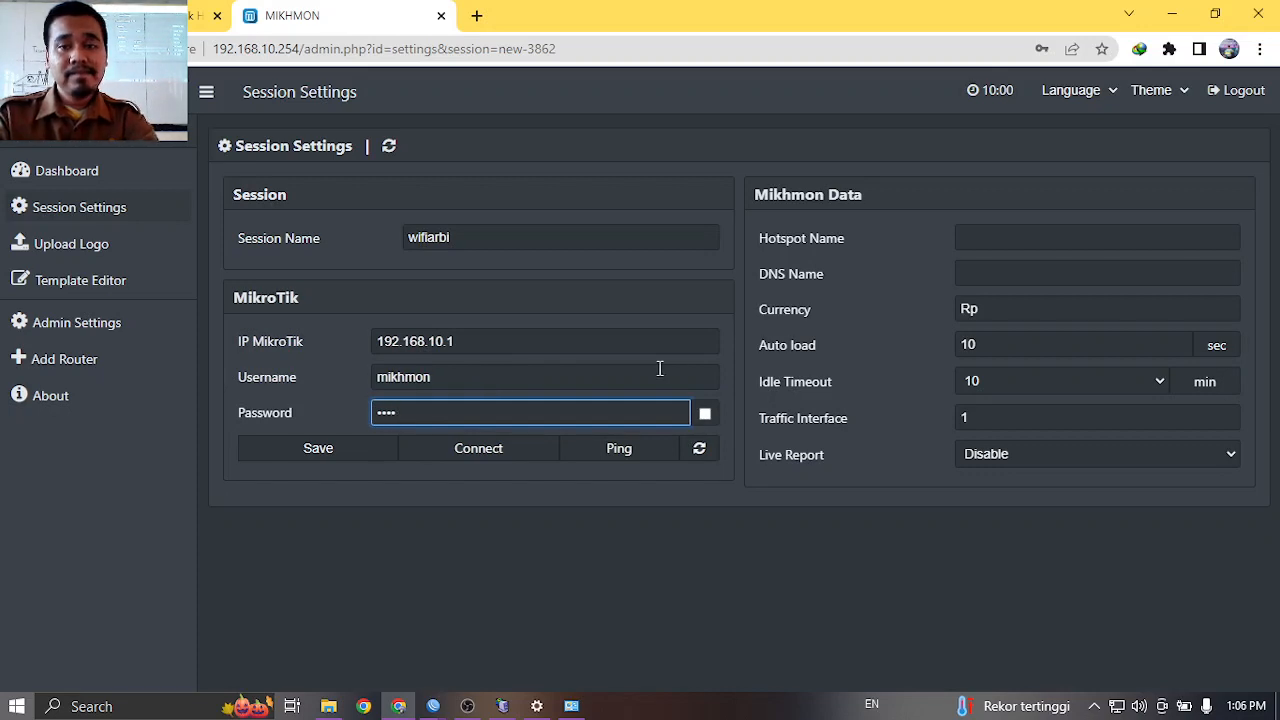
{"action": "left_click", "coordinate": [990, 249]}
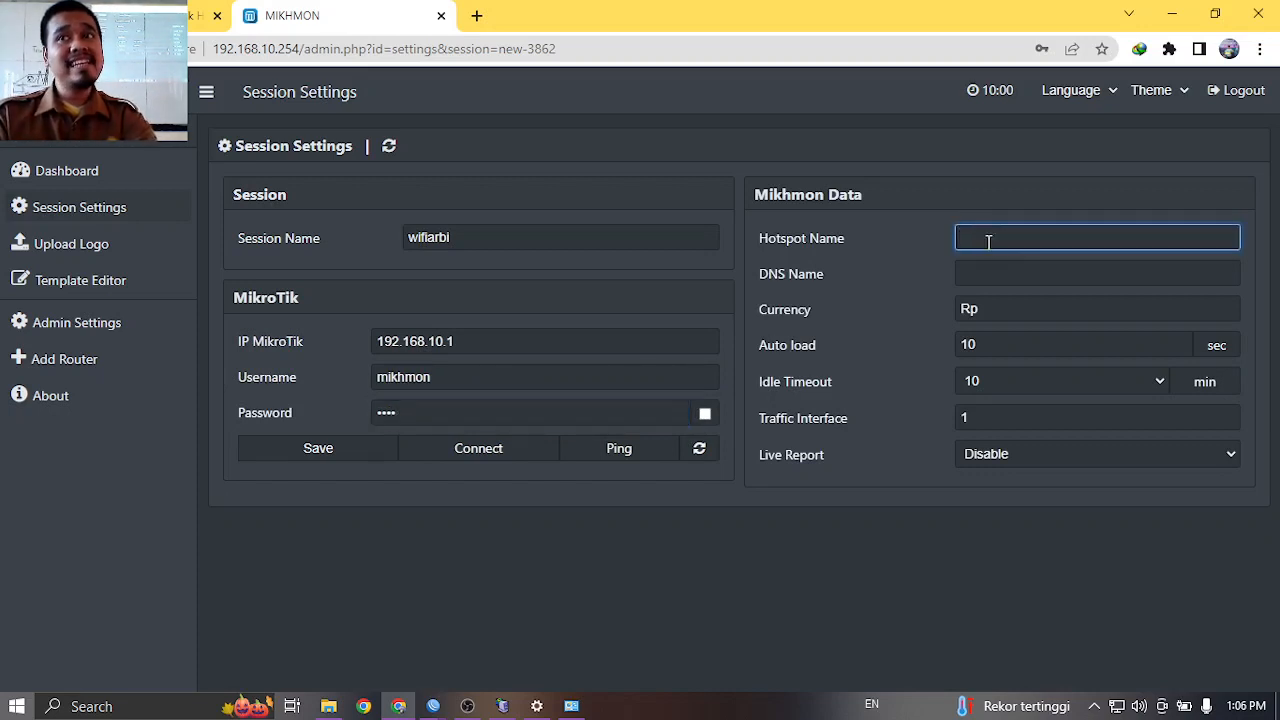
Check the HOTSPOT interface SSID in WinBox and enter TKJ-NET as the Hotspot Name.
{"action": "left_click", "coordinate": [435, 706]}
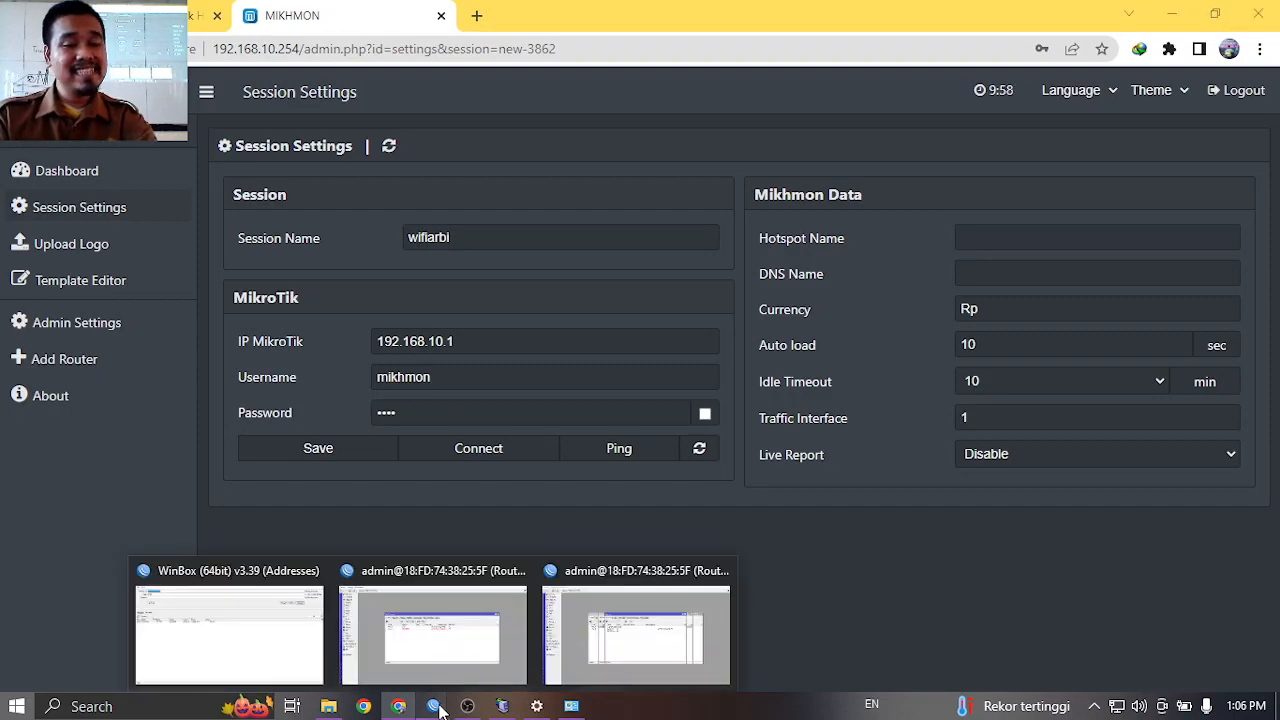
{"action": "left_click", "coordinate": [605, 655]}
{"action": "left_click", "coordinate": [92, 142]}
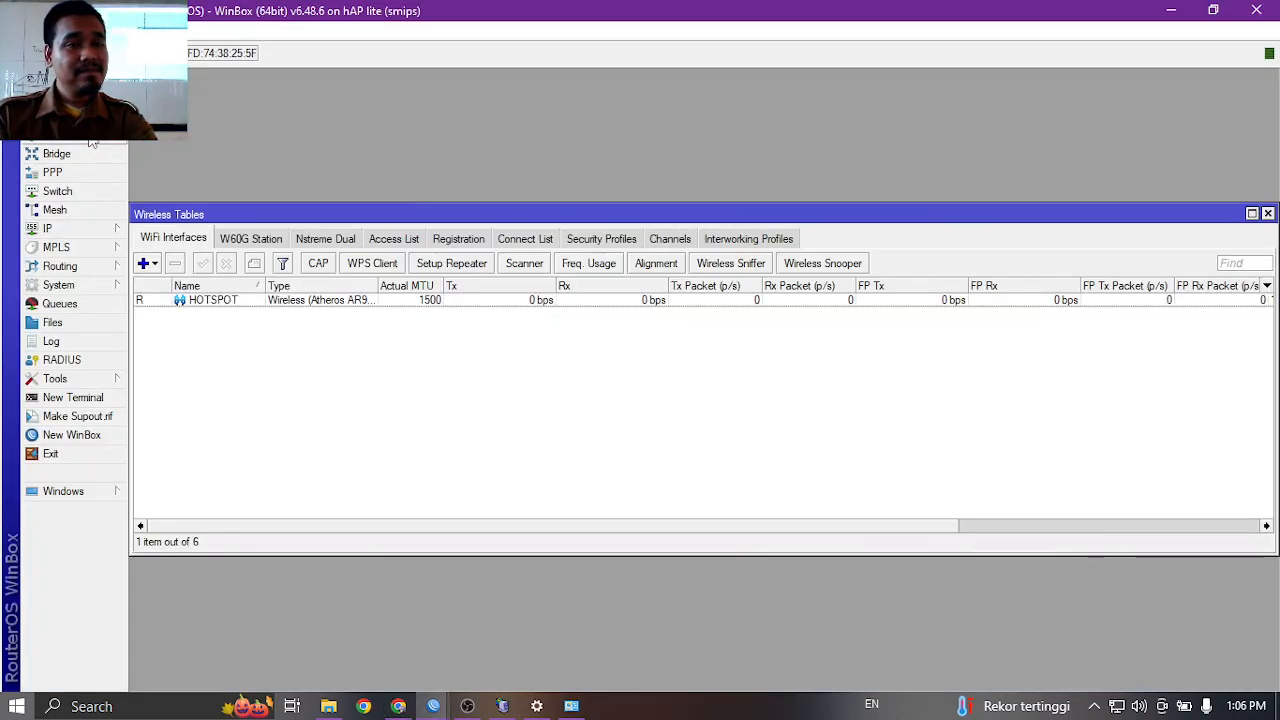
{"action": "double_click", "coordinate": [302, 300]}
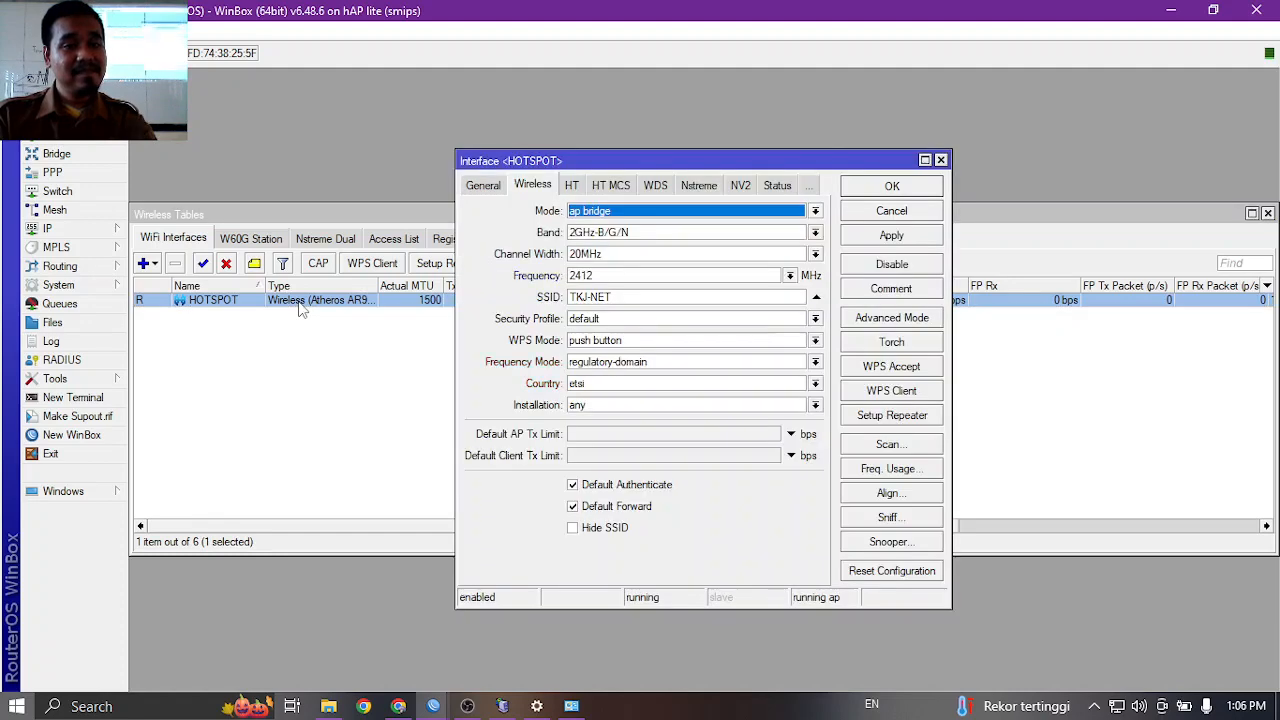
{"action": "left_click", "coordinate": [365, 706]}
{"action": "left_click", "coordinate": [1130, 238]}
{"action": "type", "text": "T"}
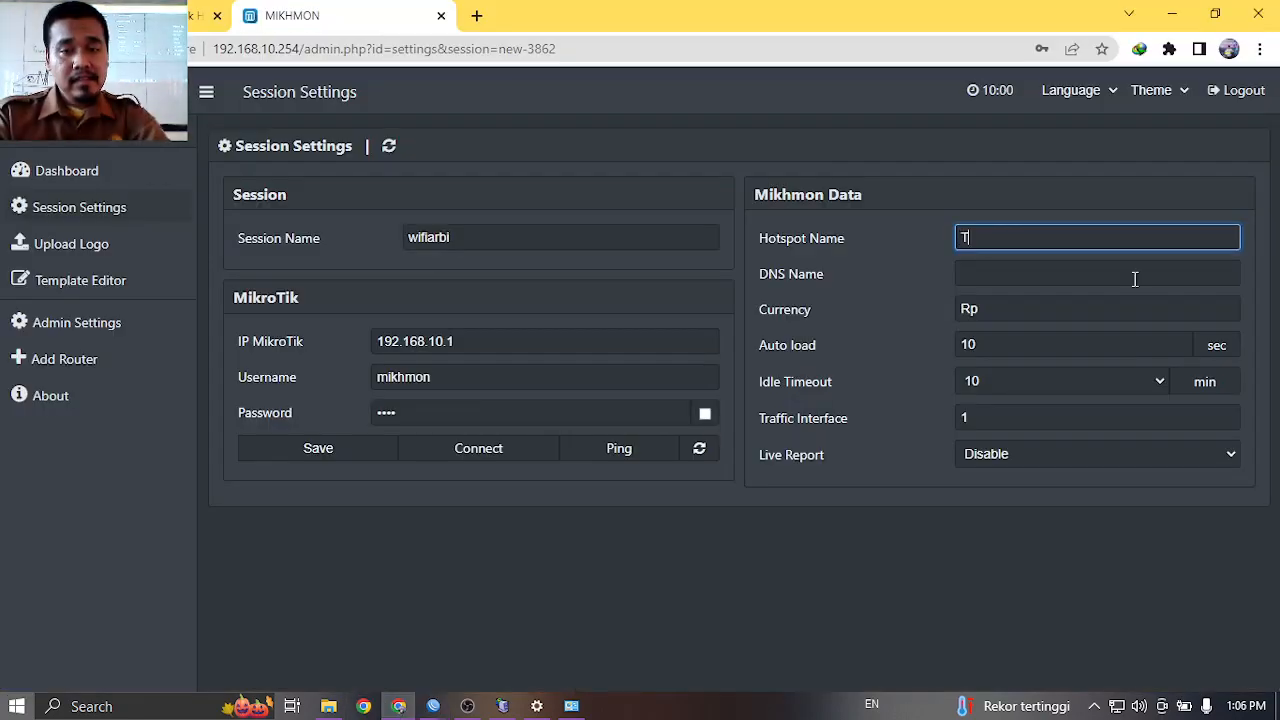
{"action": "type", "text": "KJ-NET"}
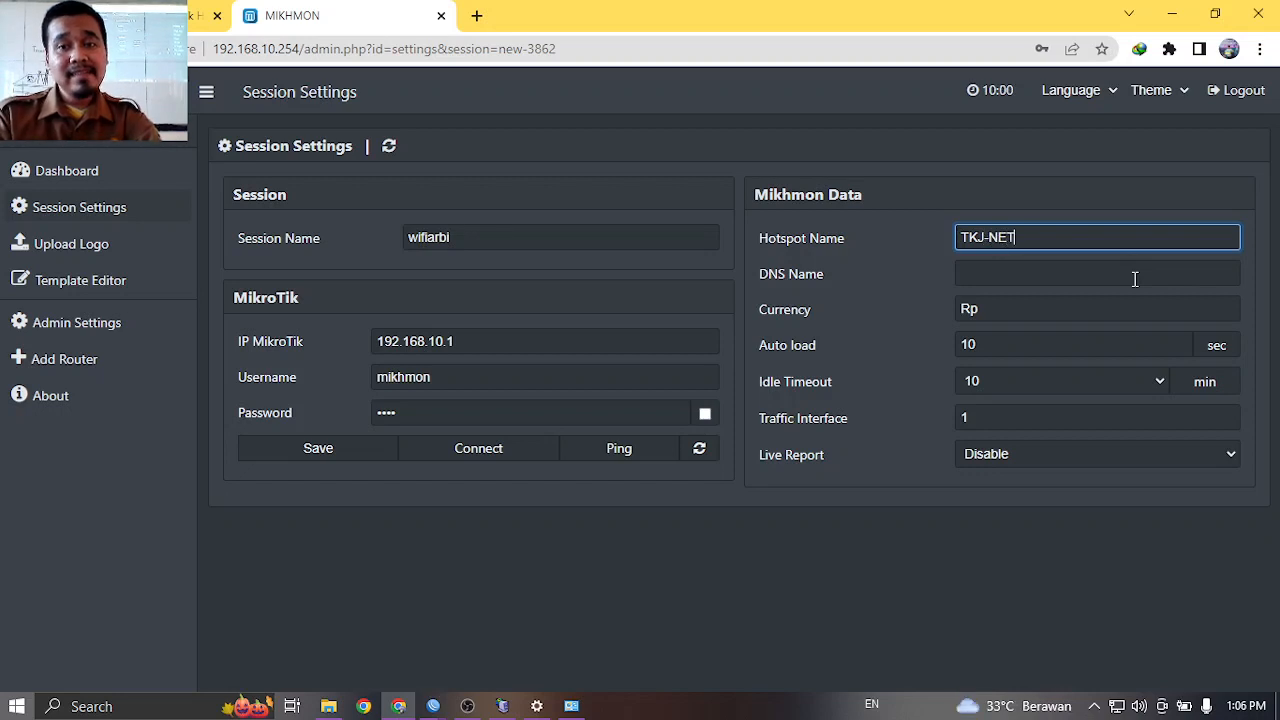
Enter tkjwifi.net as the session's DNS Name, correcting an initial typo.
{"action": "left_click", "coordinate": [1090, 272]}
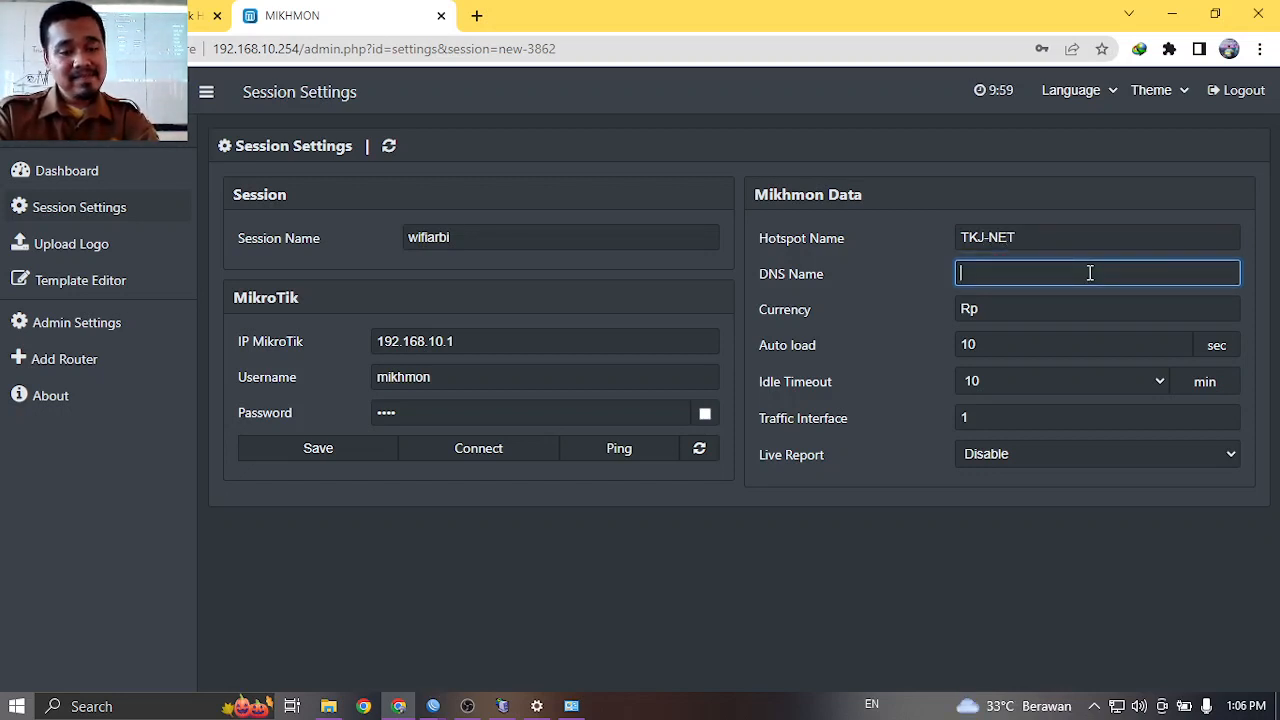
{"action": "type", "text": "nk"}
{"action": "key", "text": "BackSpace"}
{"action": "key", "text": "BackSpace"}
{"action": "type", "text": "tk"}
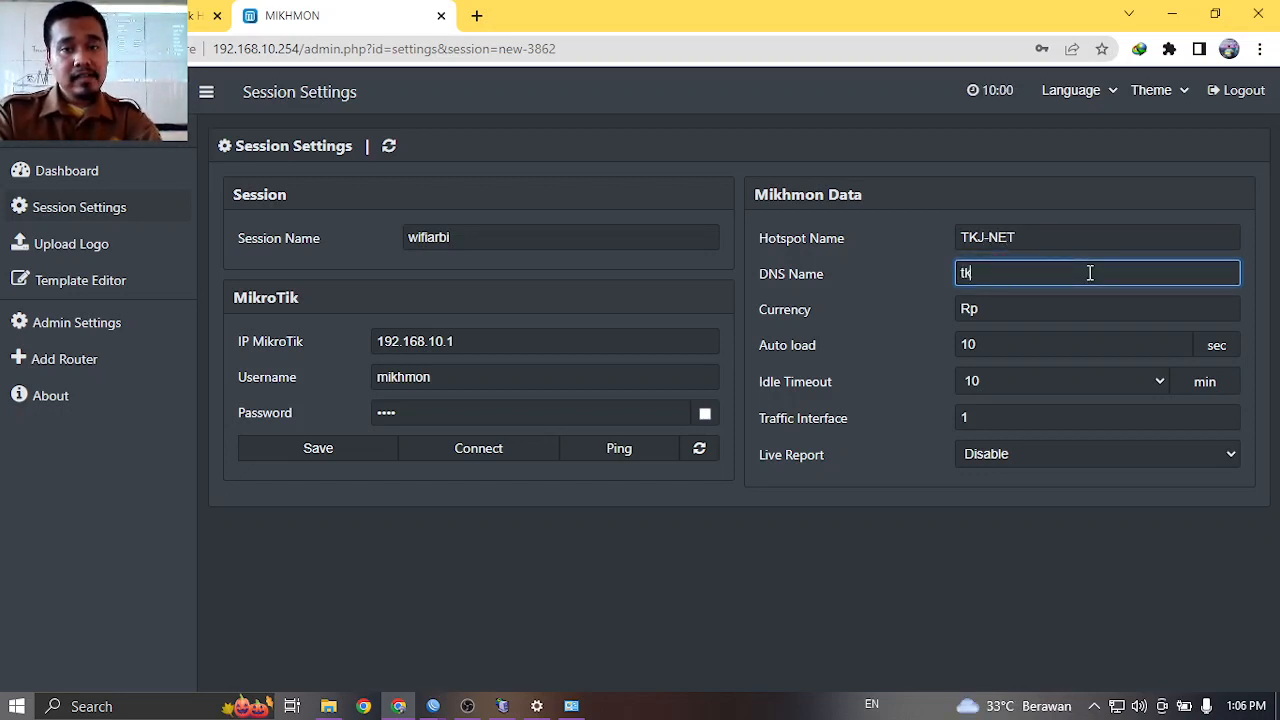
{"action": "type", "text": "jwifi.net"}
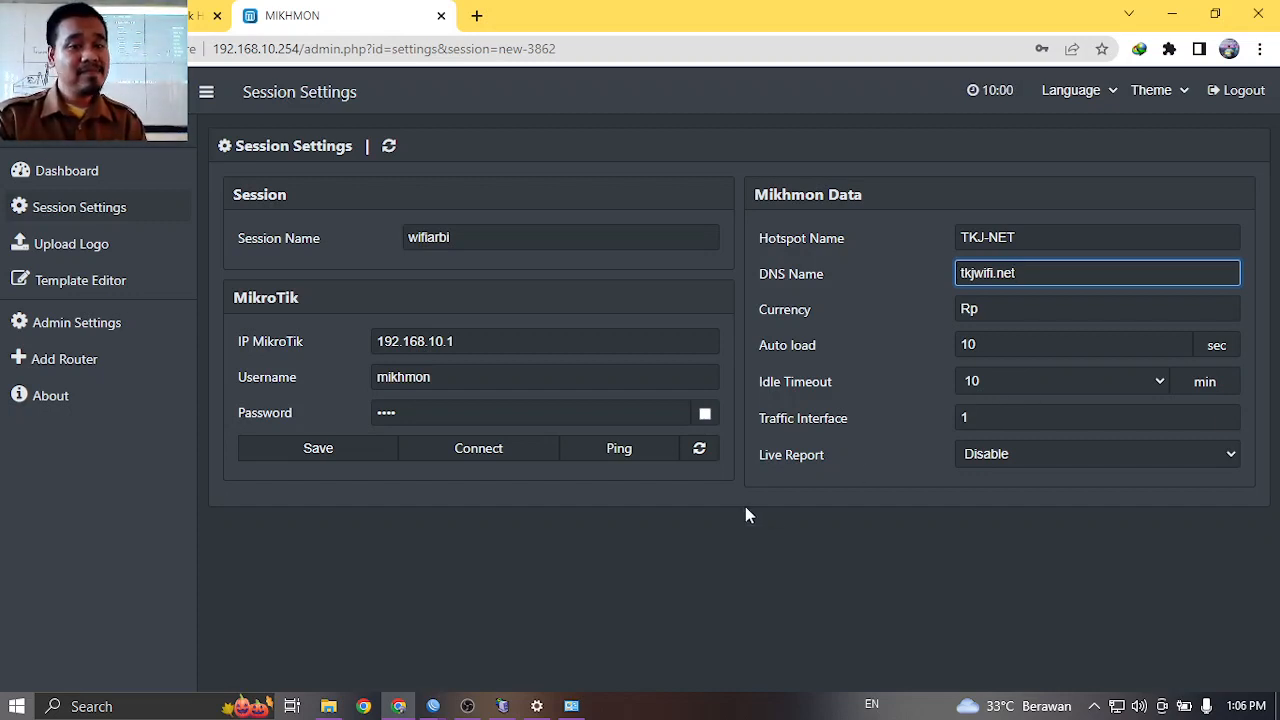
Save the session, confirm Ping OK, and connect to the TKJ-NET router dashboard.
{"action": "left_click", "coordinate": [325, 449]}
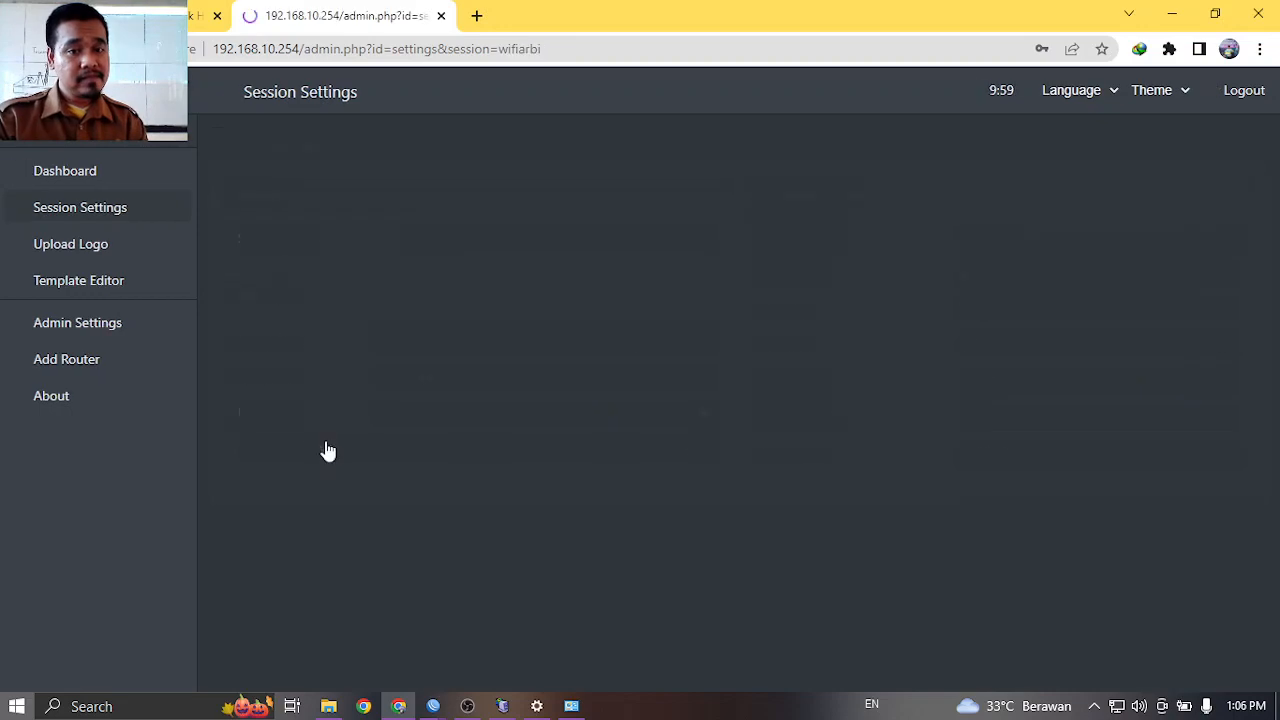
{"action": "left_click", "coordinate": [612, 449]}
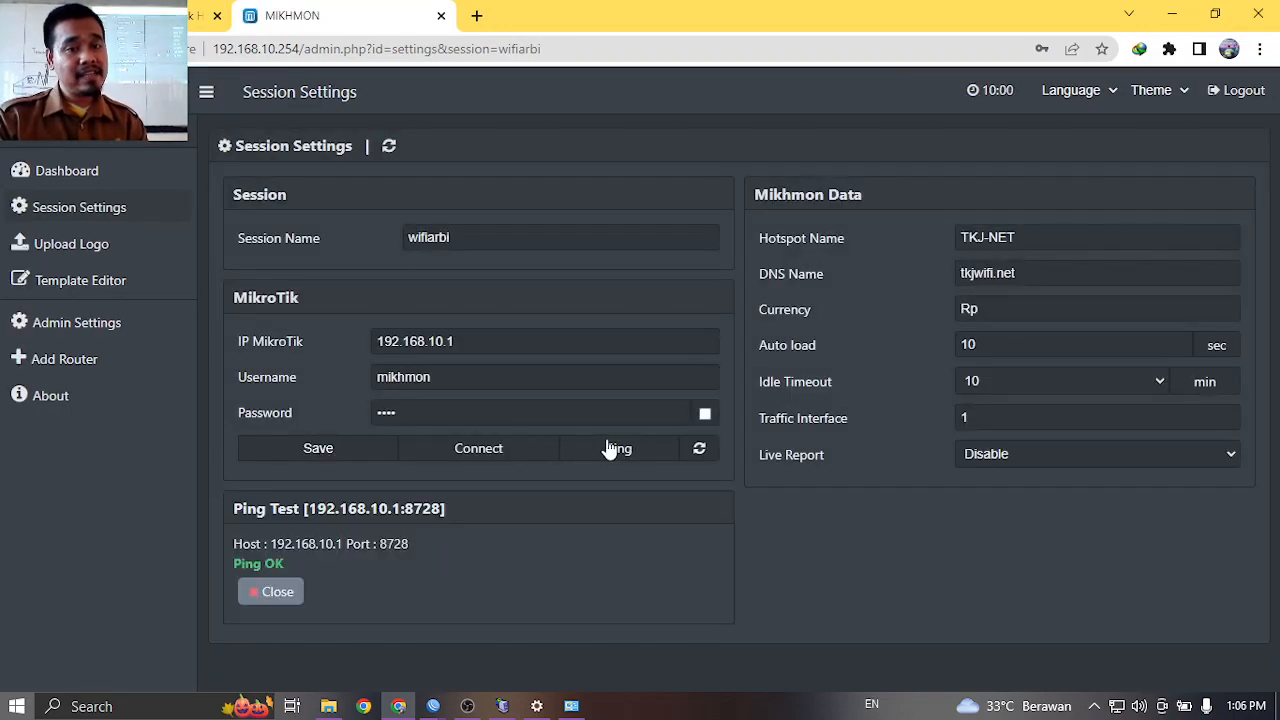
{"action": "left_click", "coordinate": [512, 452]}
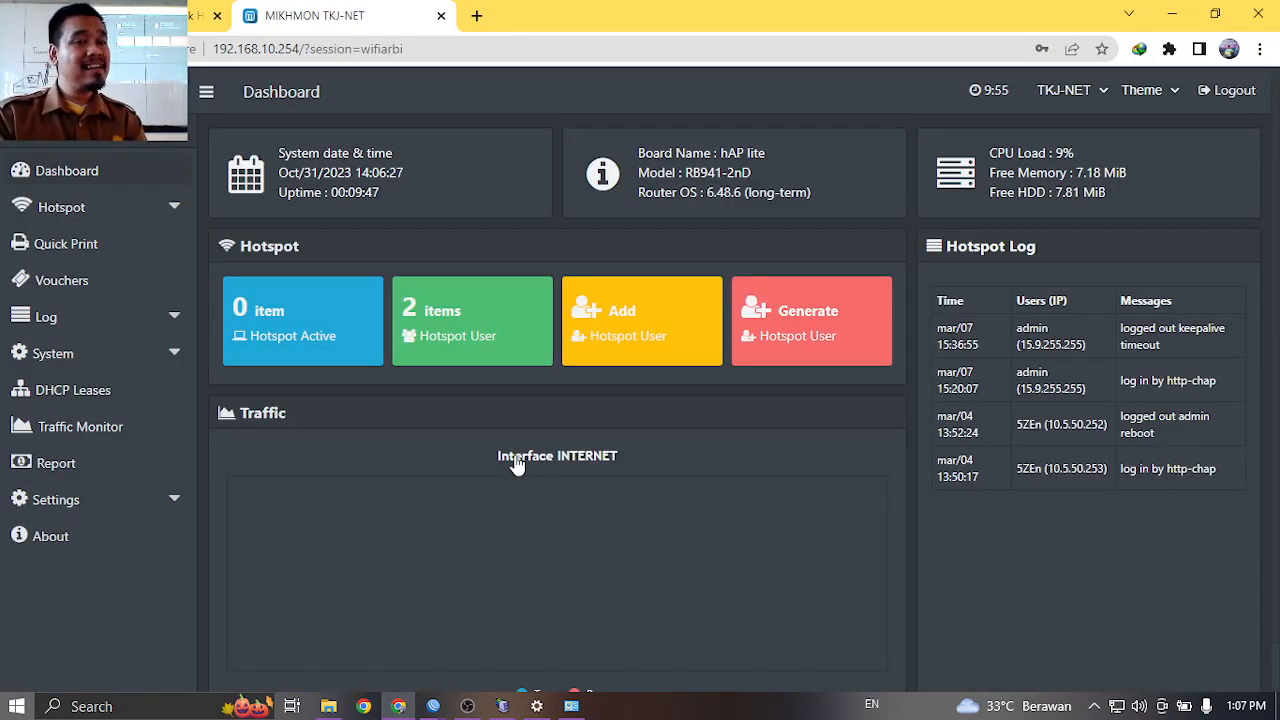
{"action": "left_click", "coordinate": [148, 210]}
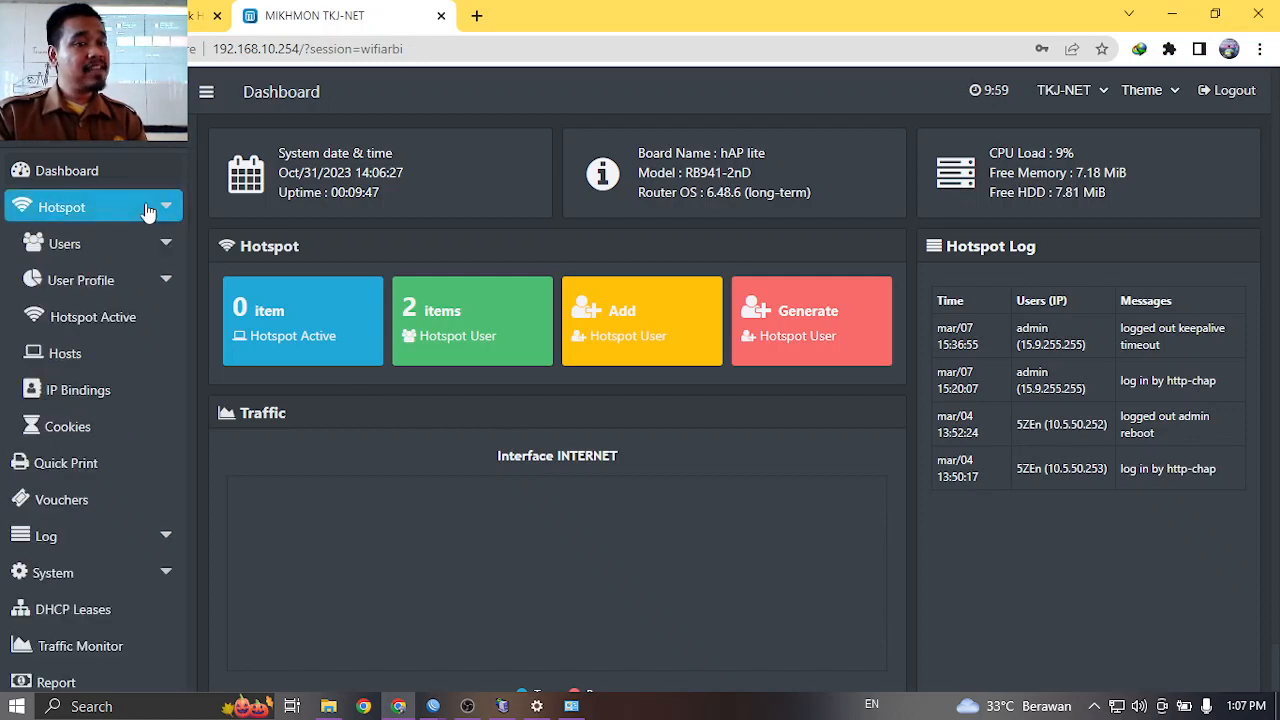
Open Hotspot > User Profile > Add Profile and type PAKET-GOCENG as the profile name.
{"action": "left_click", "coordinate": [157, 286]}
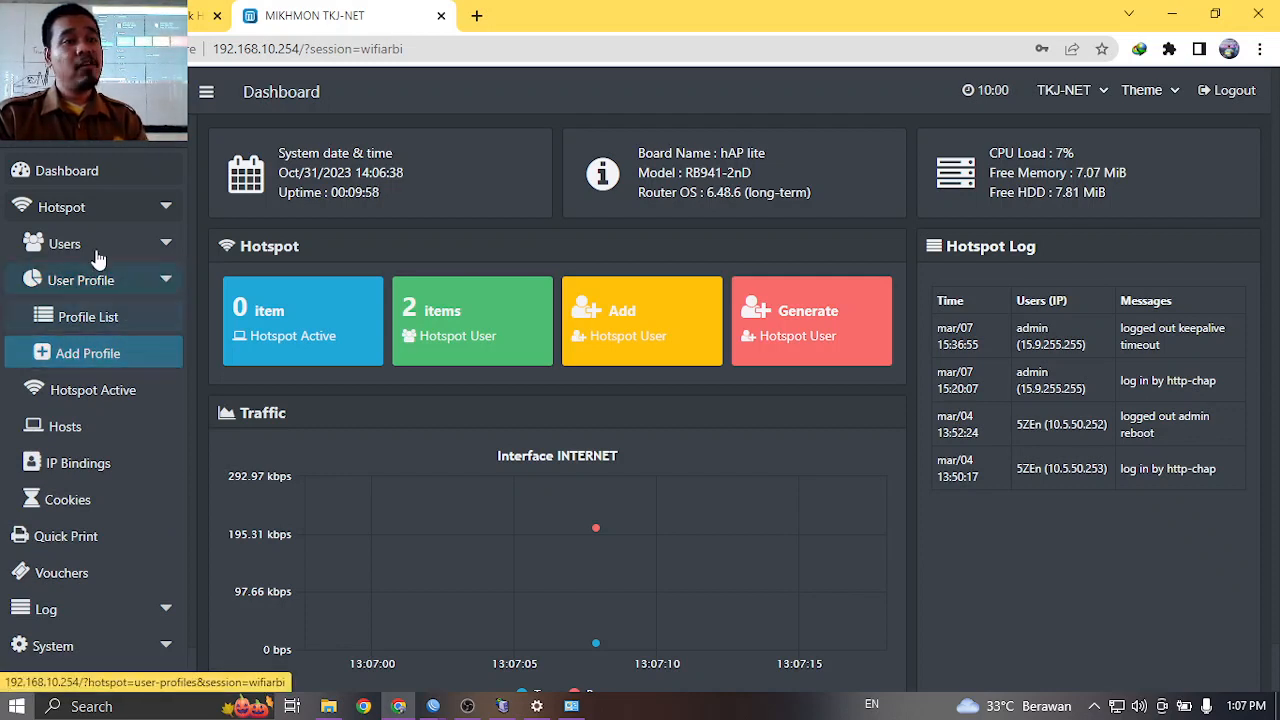
{"action": "left_click", "coordinate": [75, 356]}
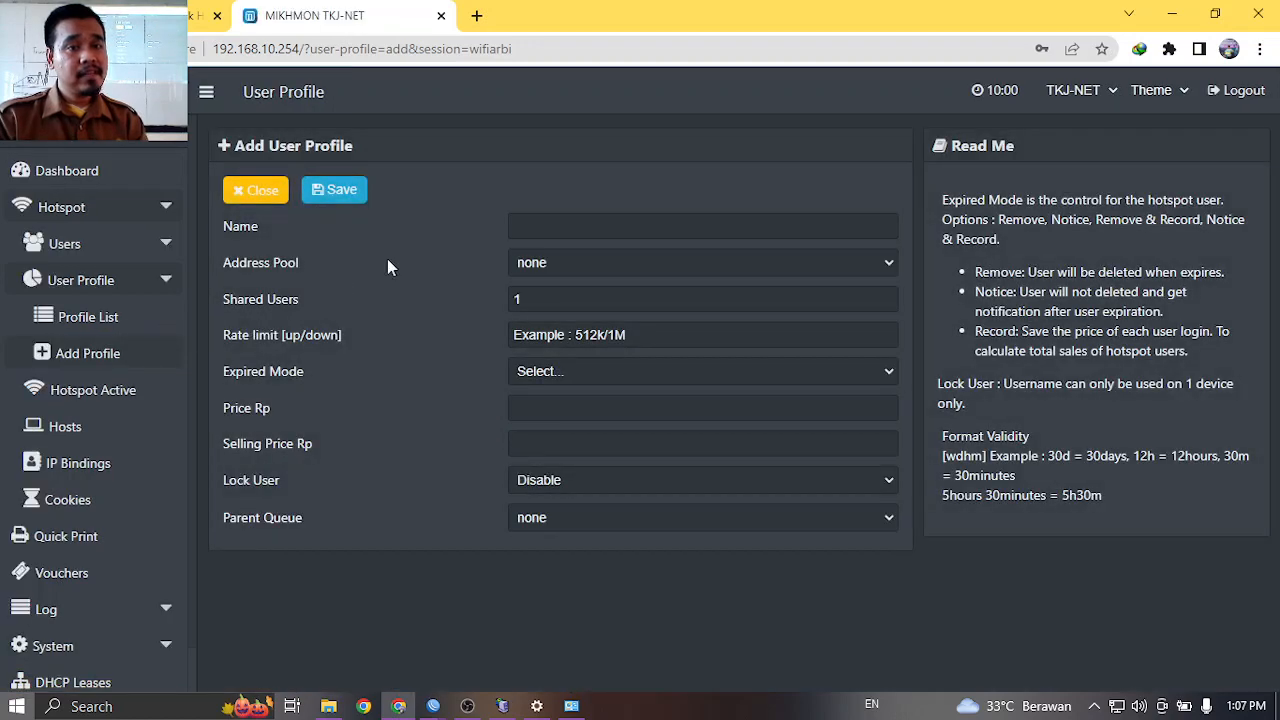
{"action": "left_click", "coordinate": [532, 219]}
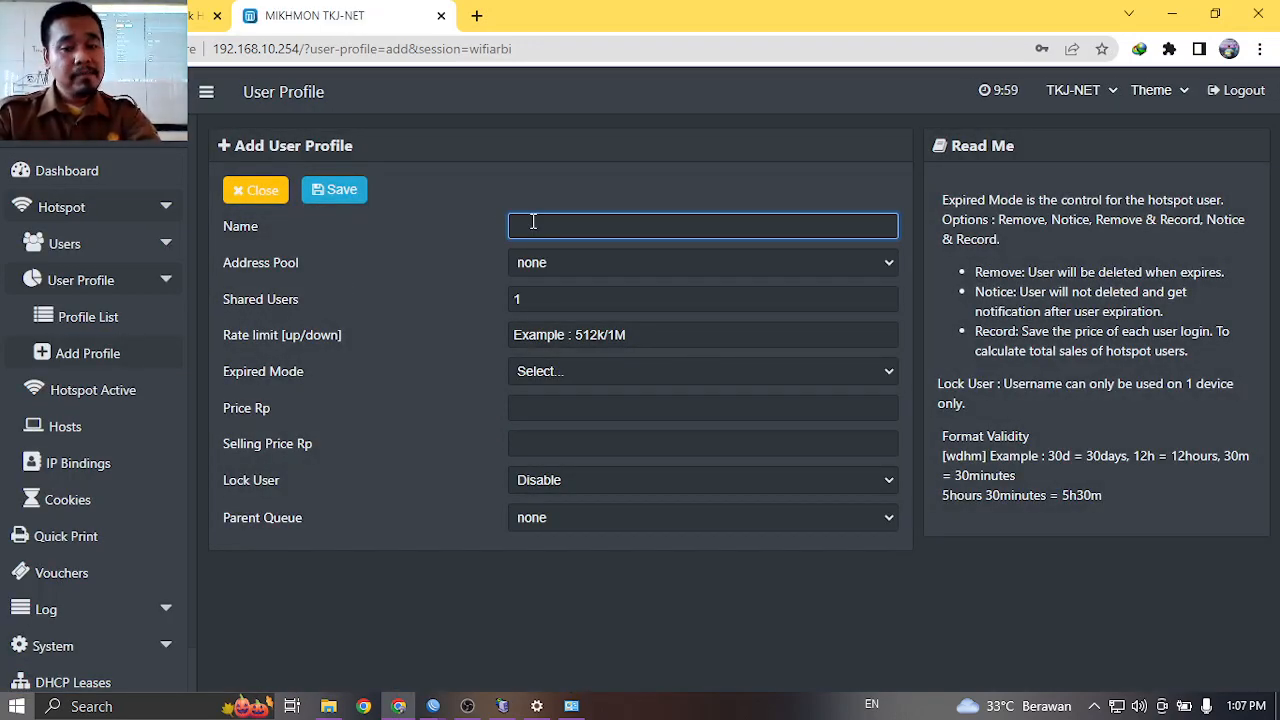
{"action": "type", "text": "PAKET-GOCENG"}
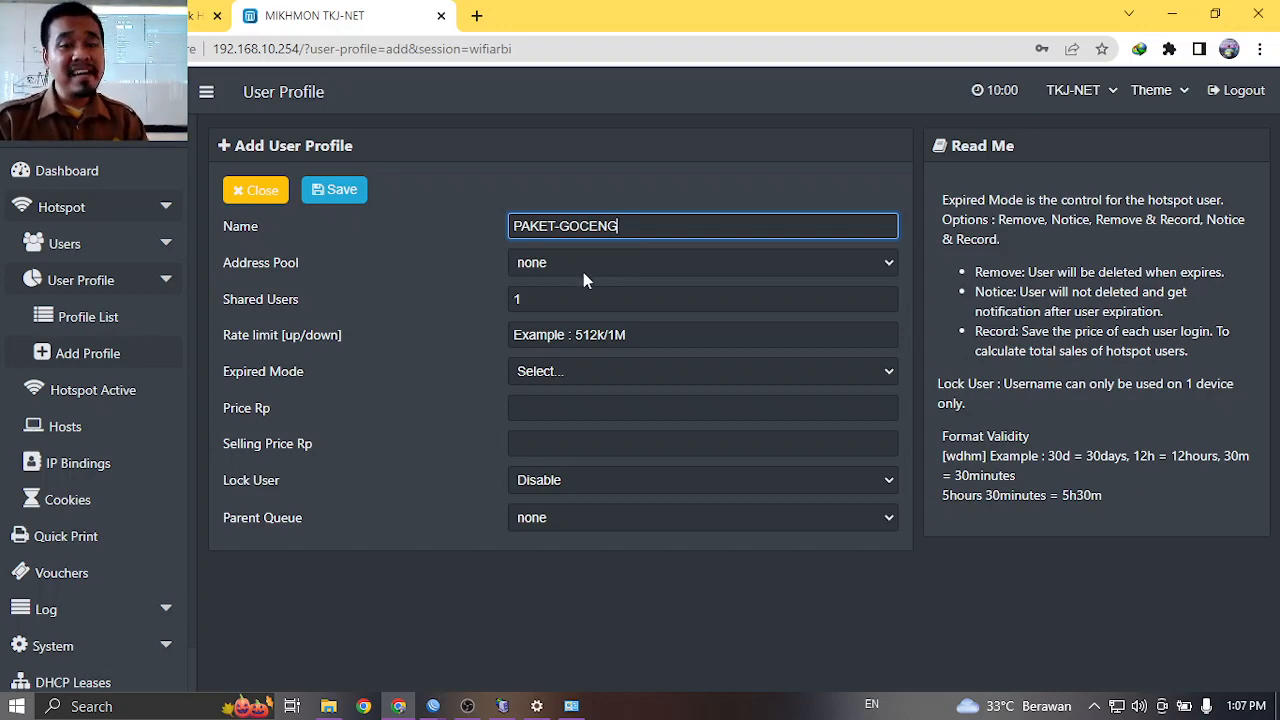
Close the HOTSPOT interface, Wireless Tables and User List windows in WinBox.
{"action": "mouse_move", "coordinate": [433, 706]}
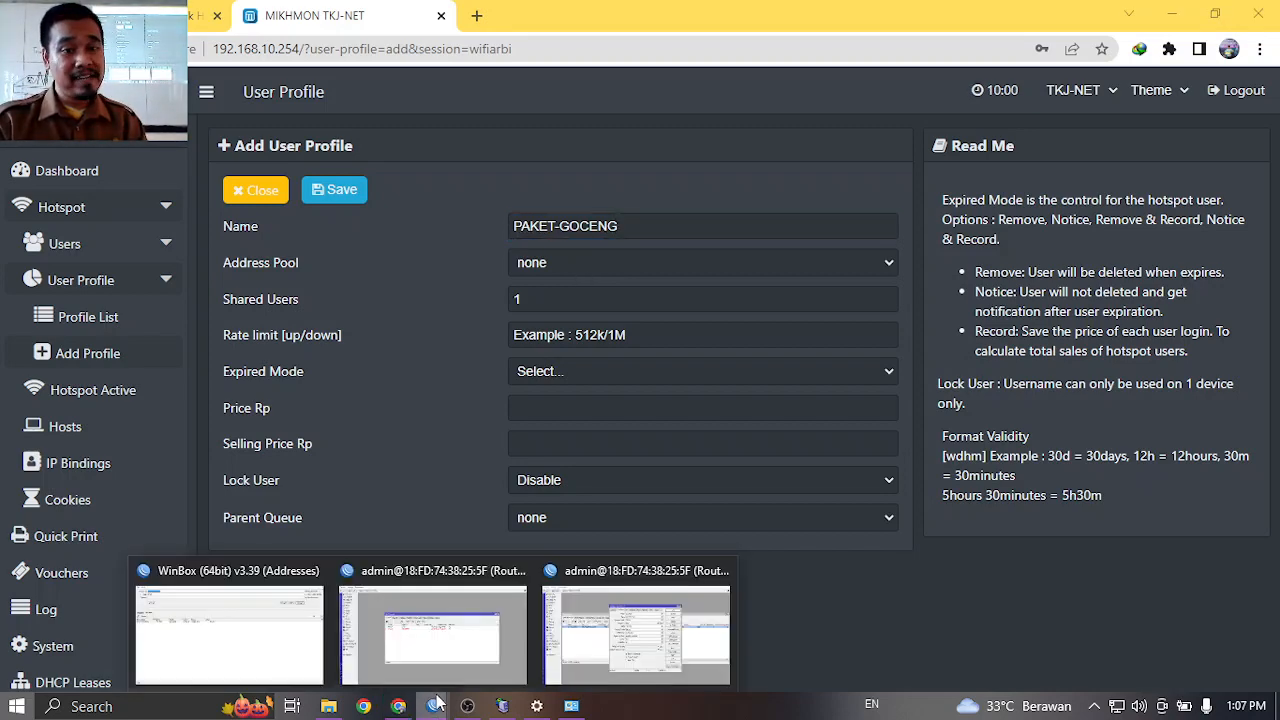
{"action": "left_click", "coordinate": [597, 627]}
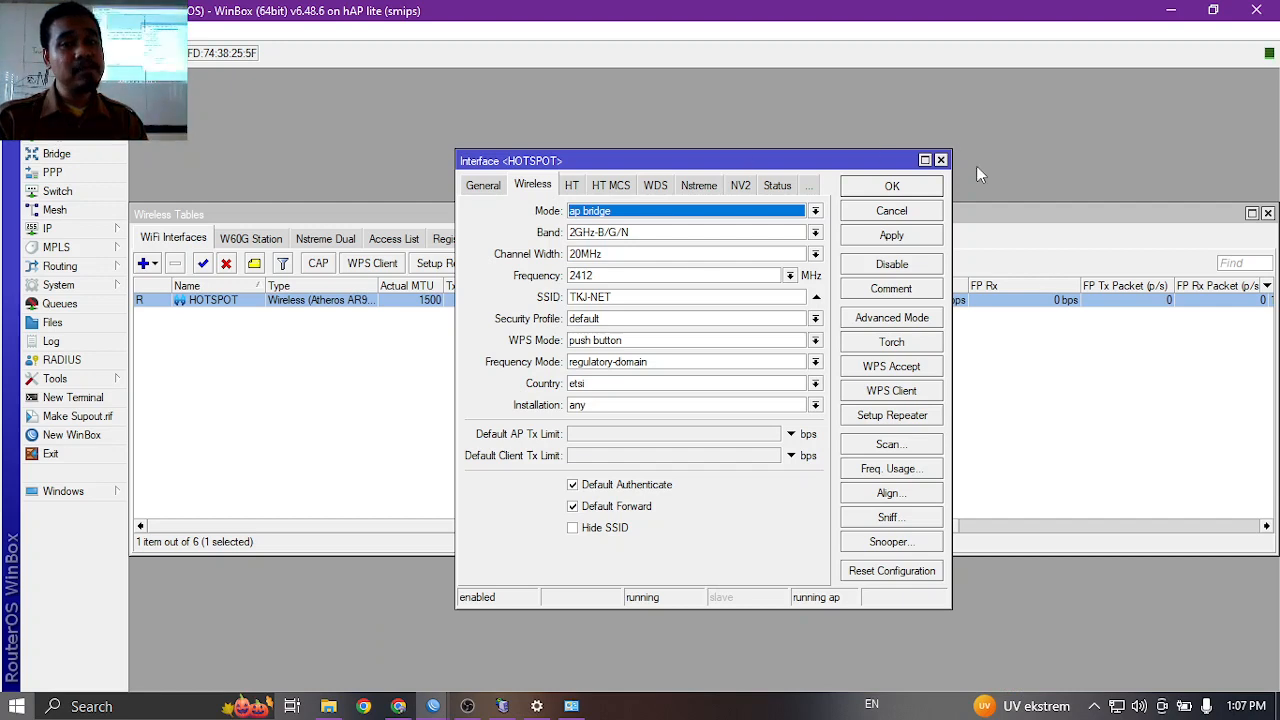
{"action": "left_click", "coordinate": [940, 161]}
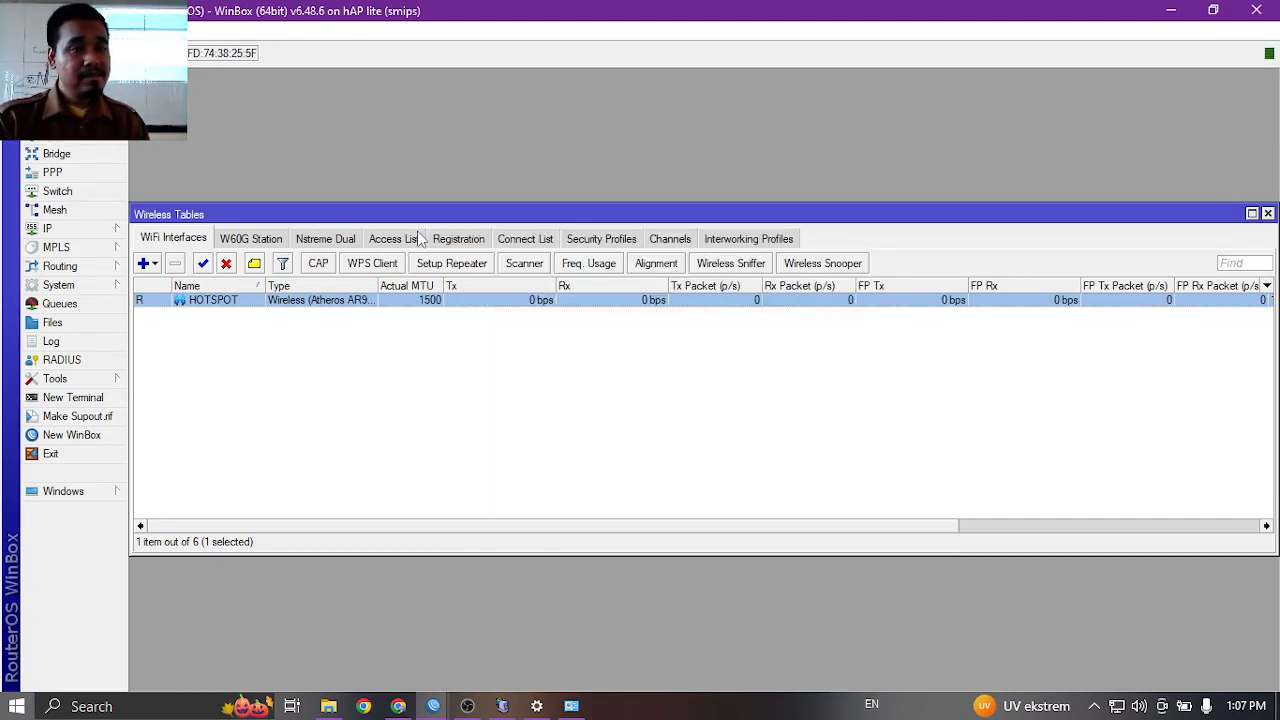
{"action": "left_click_drag", "start_coordinate": [437, 210], "coordinate": [526, 139]}
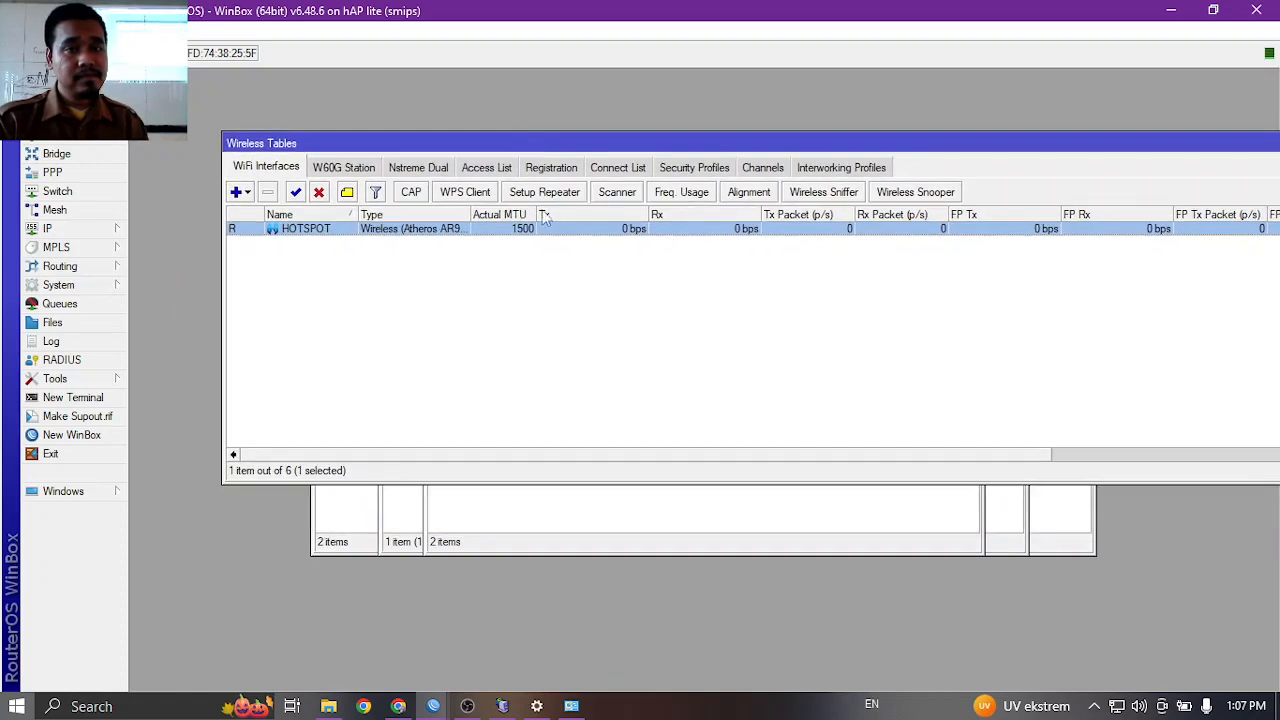
{"action": "double_click", "coordinate": [321, 233]}
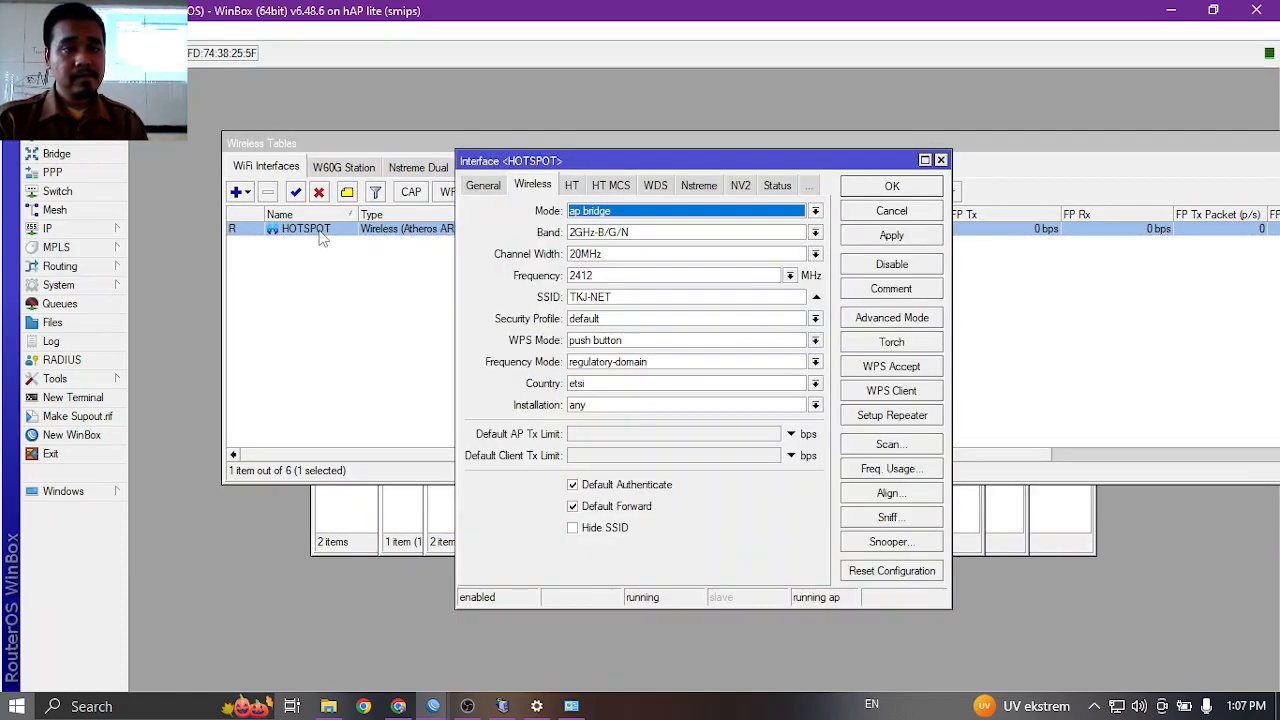
{"action": "left_click", "coordinate": [940, 160]}
{"action": "left_click_drag", "start_coordinate": [840, 140], "coordinate": [428, 177]}
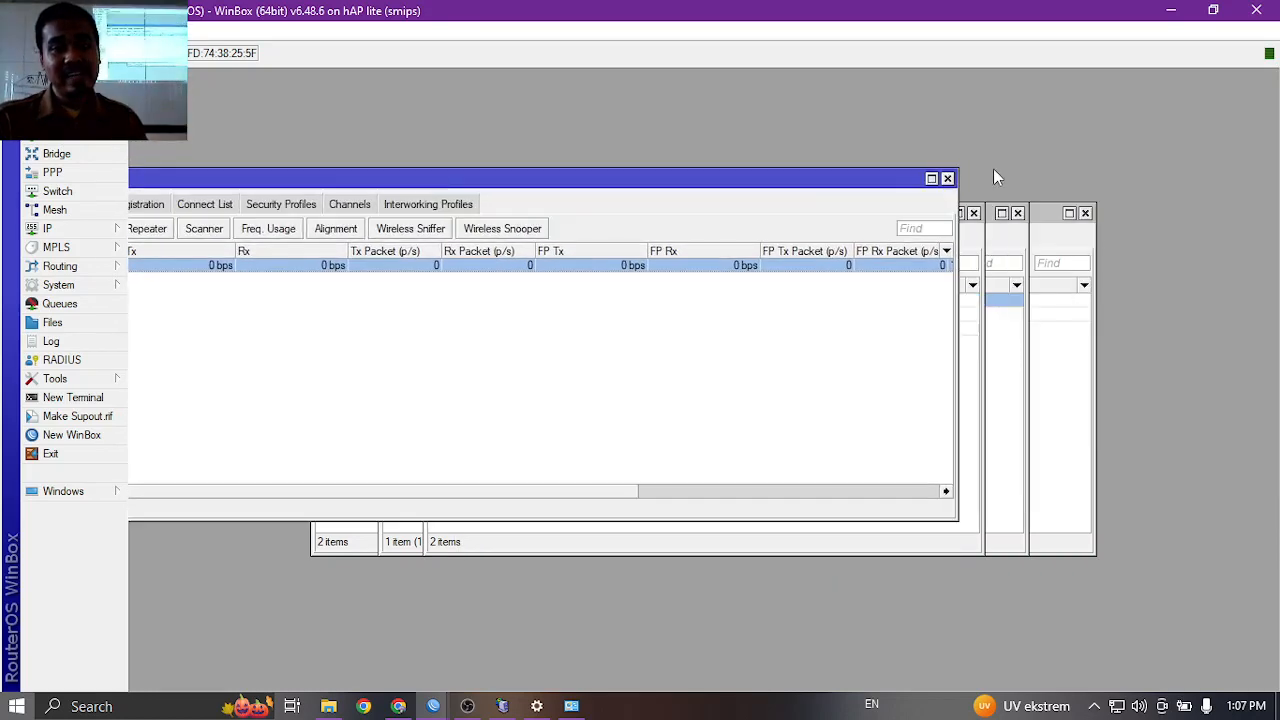
{"action": "left_click", "coordinate": [948, 179]}
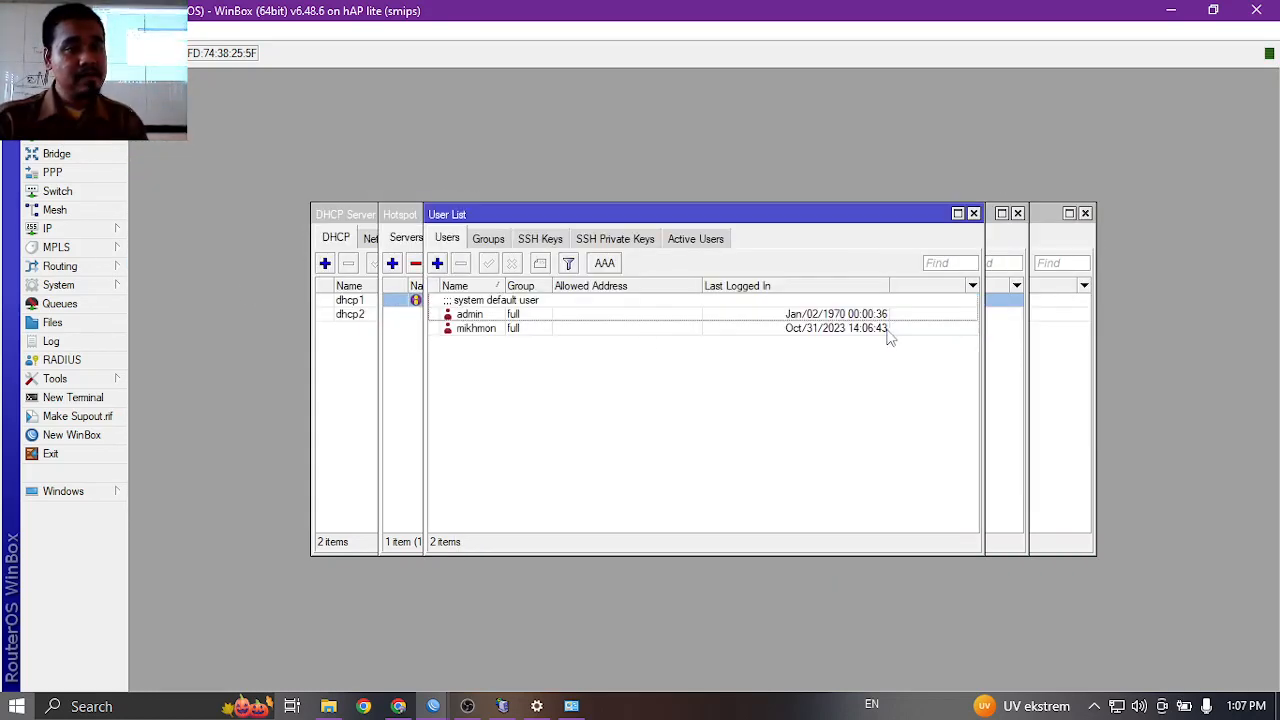
{"action": "left_click", "coordinate": [973, 214]}
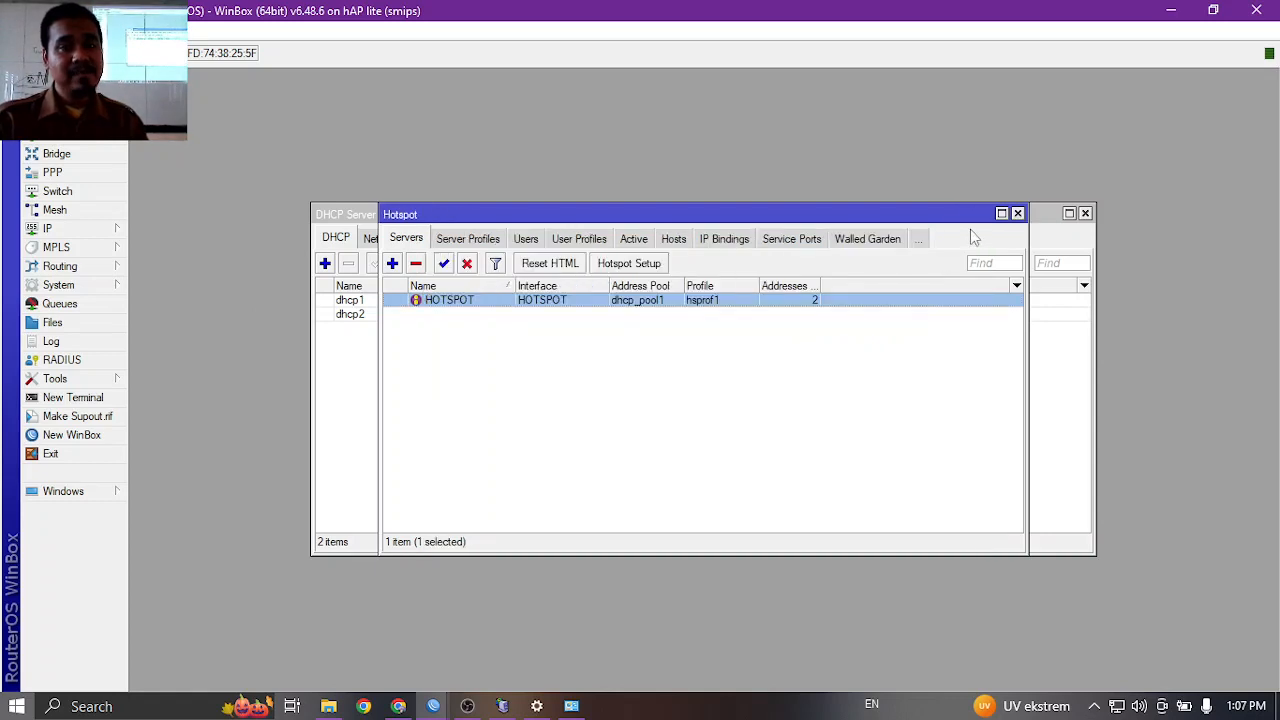
Maximize Hotspot Servers to read its address pool dhcp_pool1, then return to the Mikhmon form.
{"action": "left_click", "coordinate": [1001, 214]}
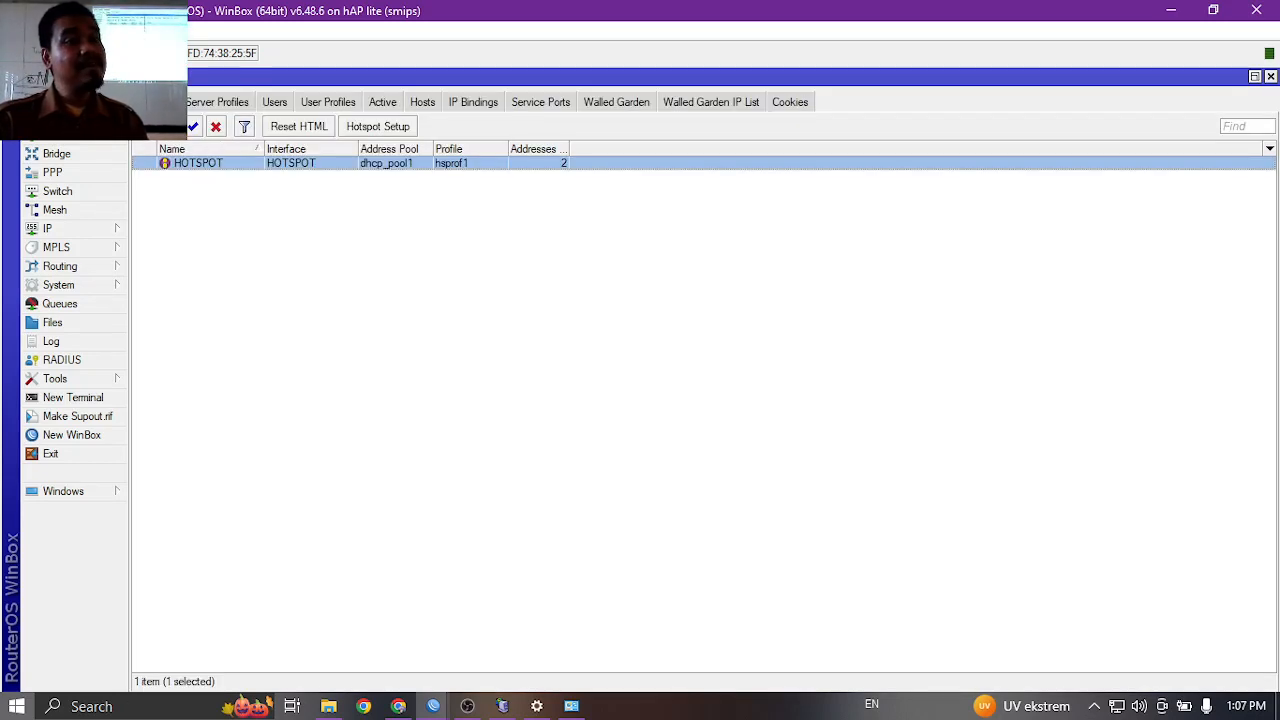
{"action": "left_click", "coordinate": [82, 230]}
{"action": "left_click", "coordinate": [160, 405]}
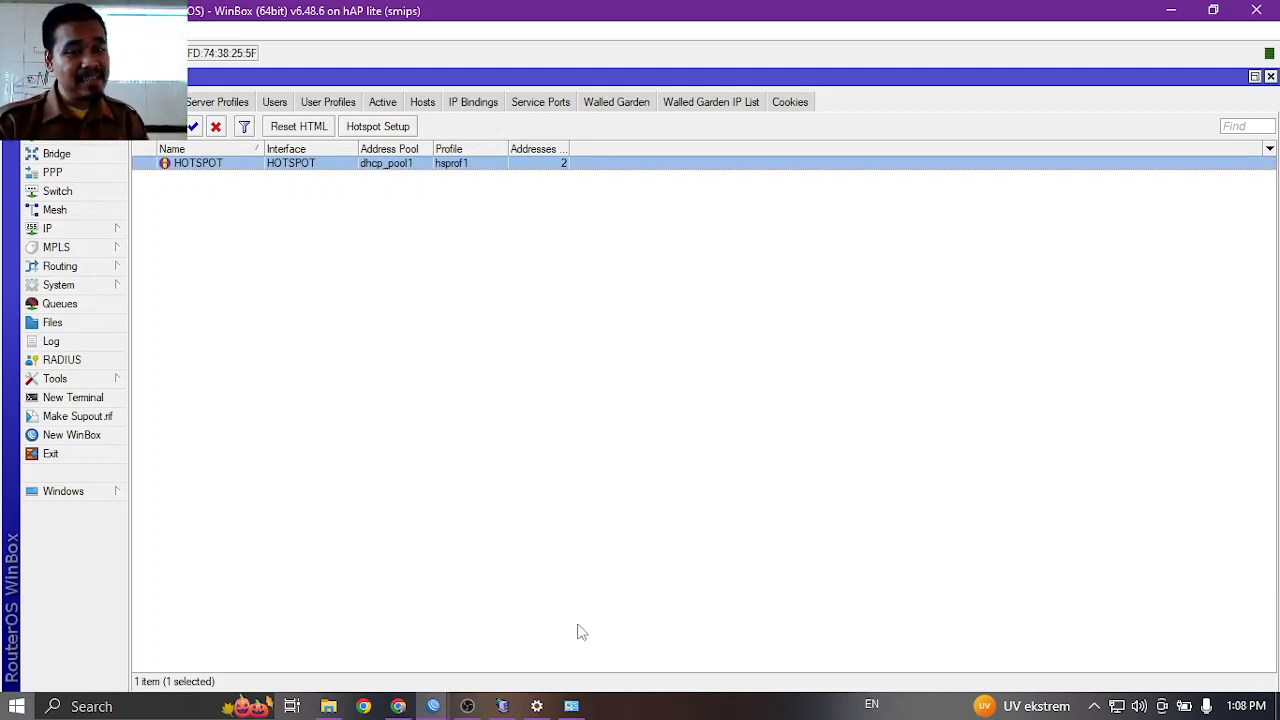
{"action": "left_click", "coordinate": [398, 706]}
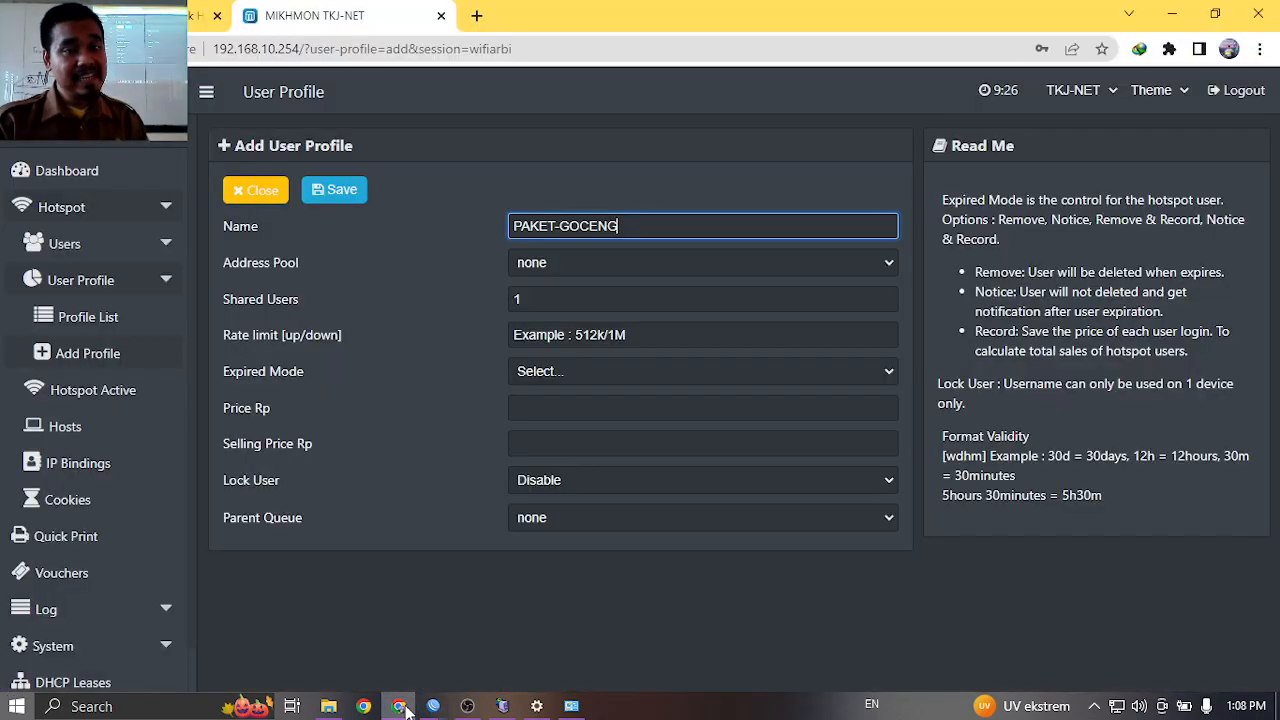
Give the PAKET-GOCENG profile address pool dhcp_pool1 and rate limit 256k/512k.
{"action": "left_click", "coordinate": [594, 264]}
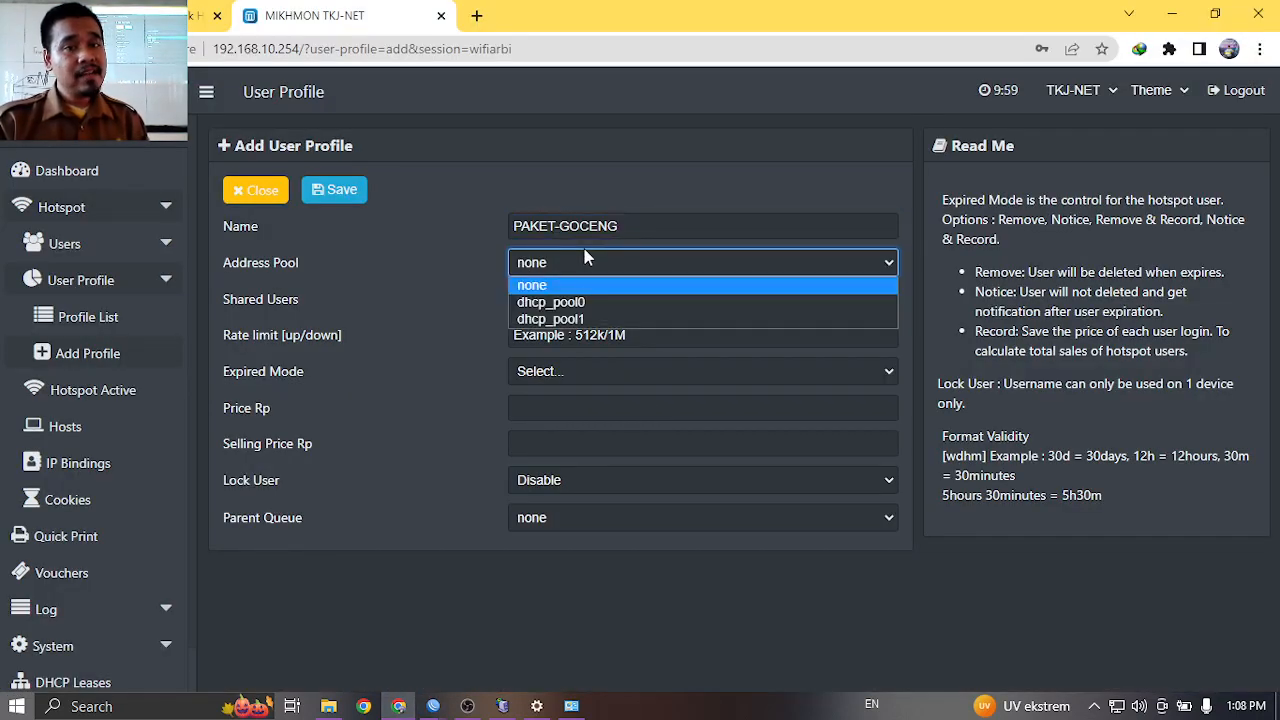
{"action": "left_click", "coordinate": [588, 318]}
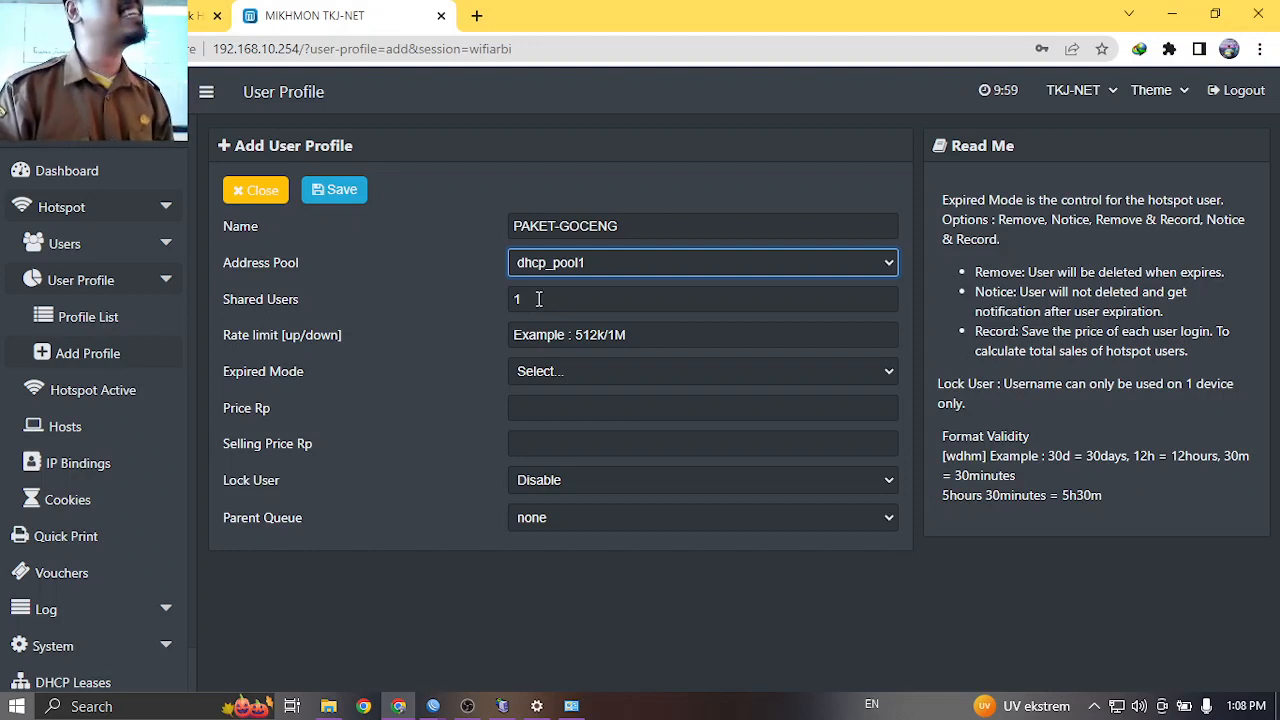
{"action": "left_click", "coordinate": [569, 337]}
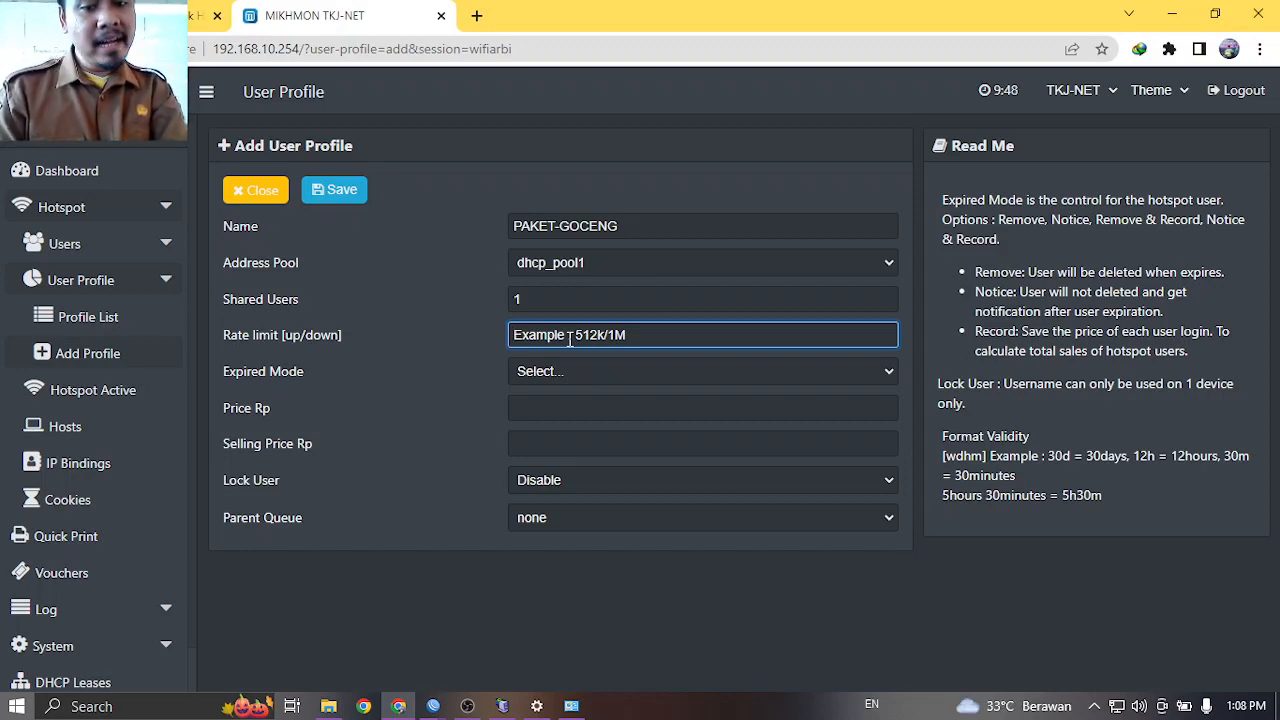
{"action": "type", "text": "25"}
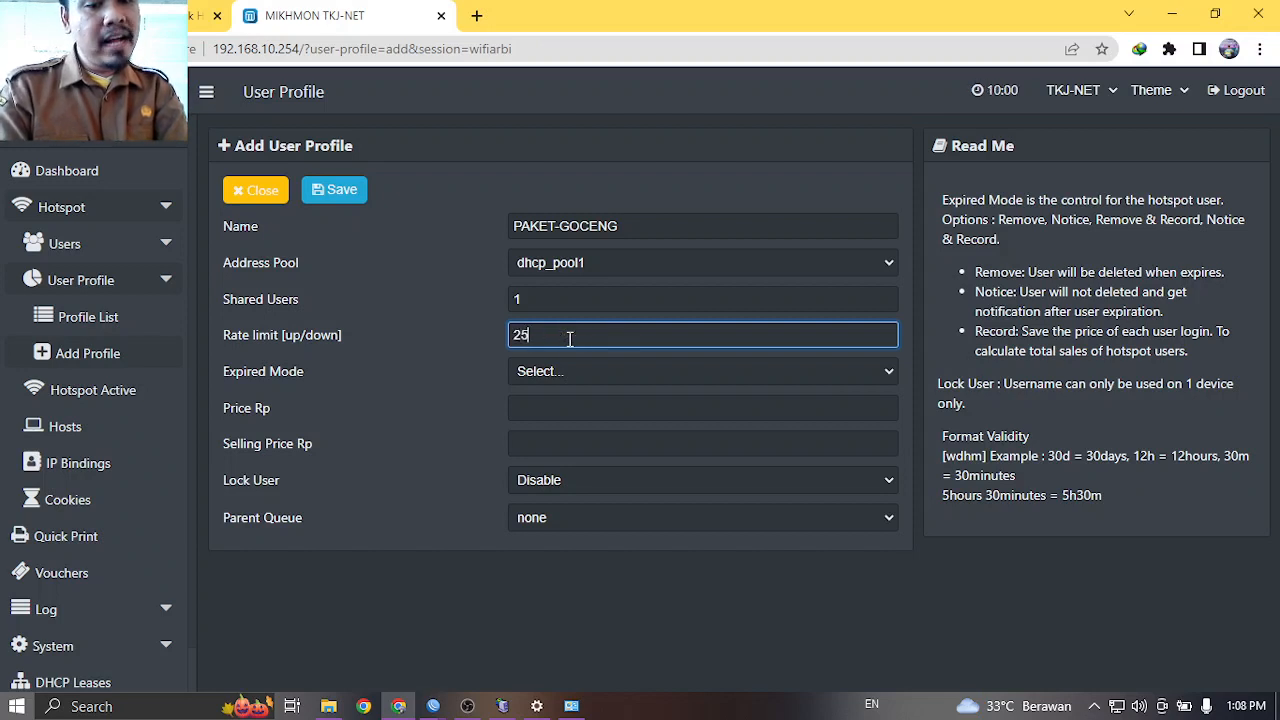
{"action": "type", "text": "6K"}
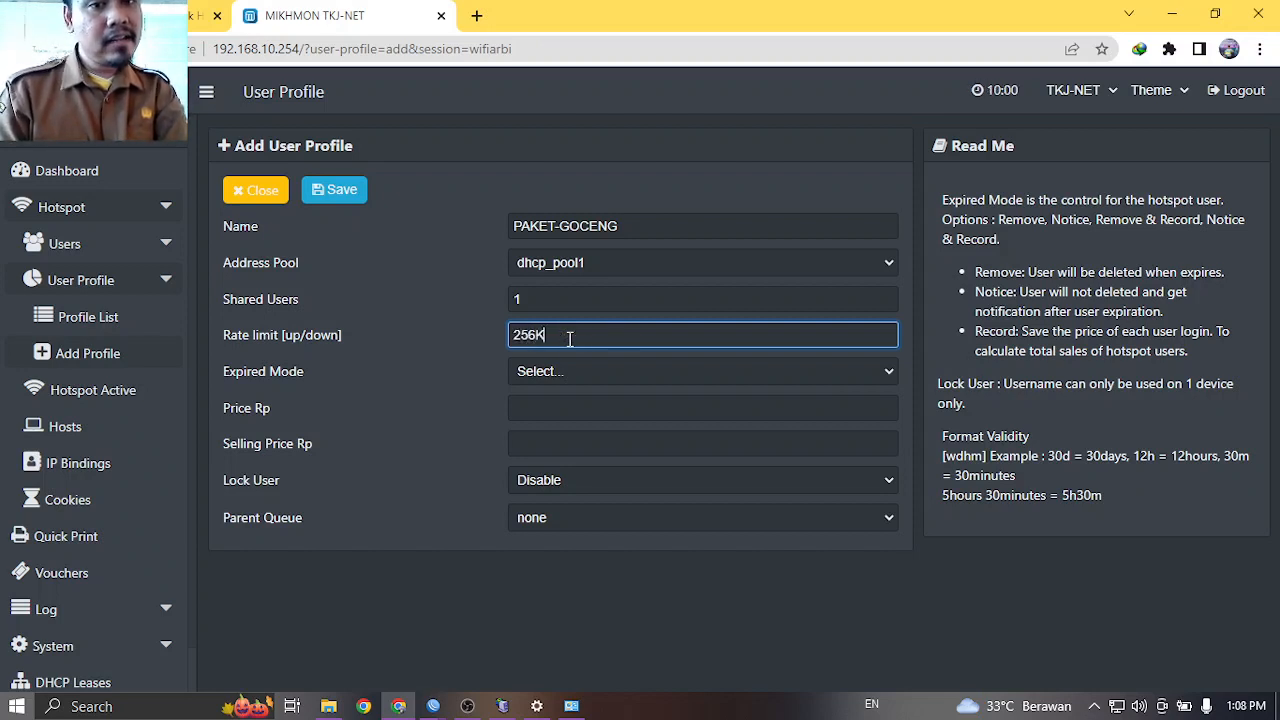
{"action": "key", "text": "BackSpace"}
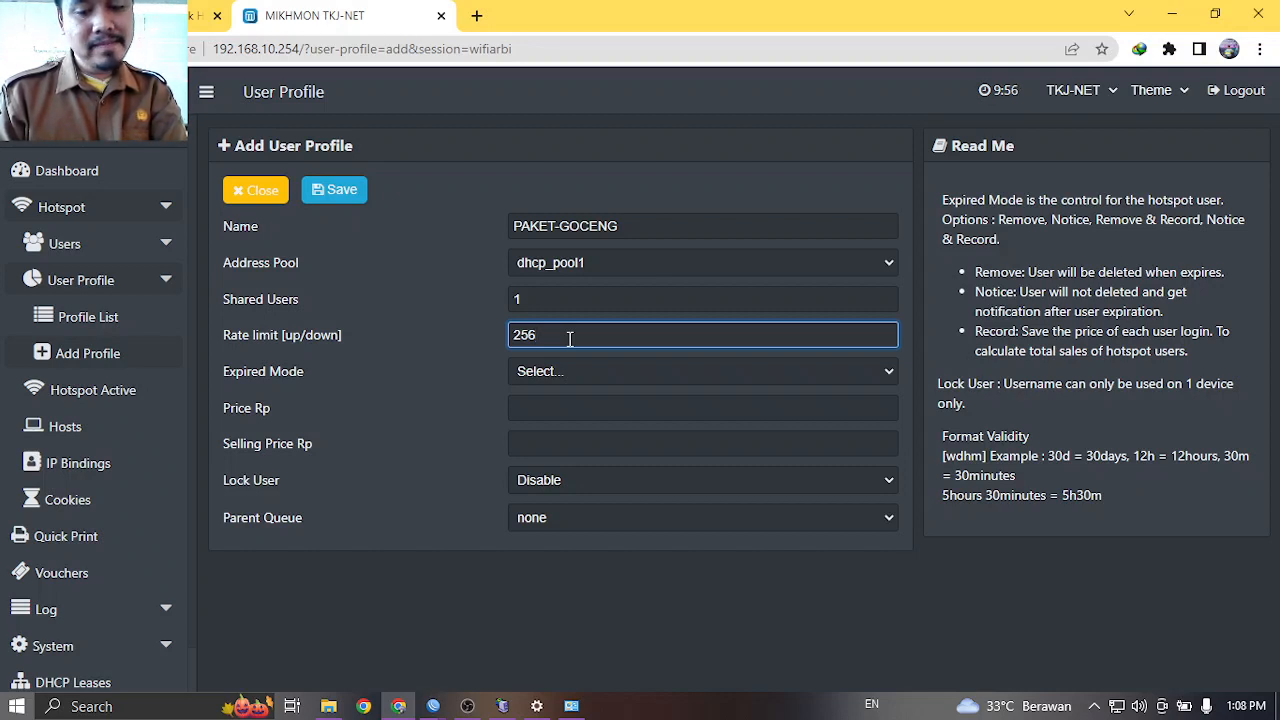
{"action": "type", "text": "K"}
{"action": "key", "text": "BackSpace"}
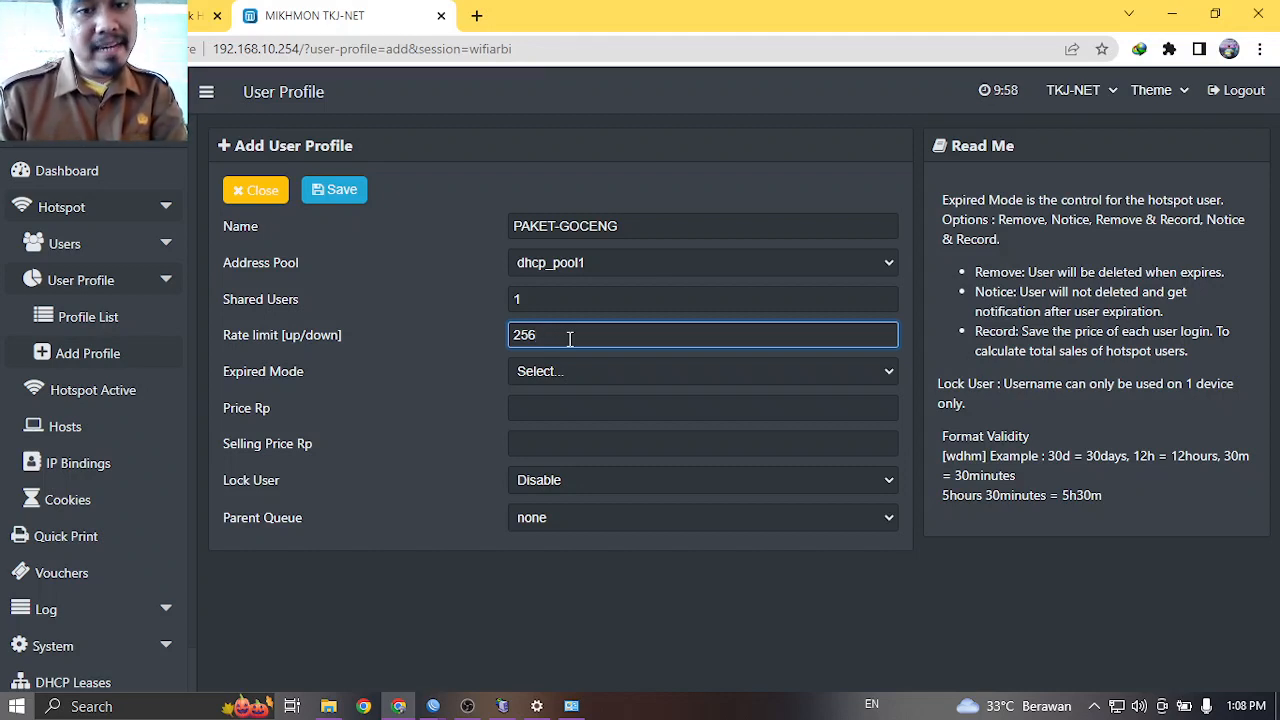
{"action": "type", "text": "k/"}
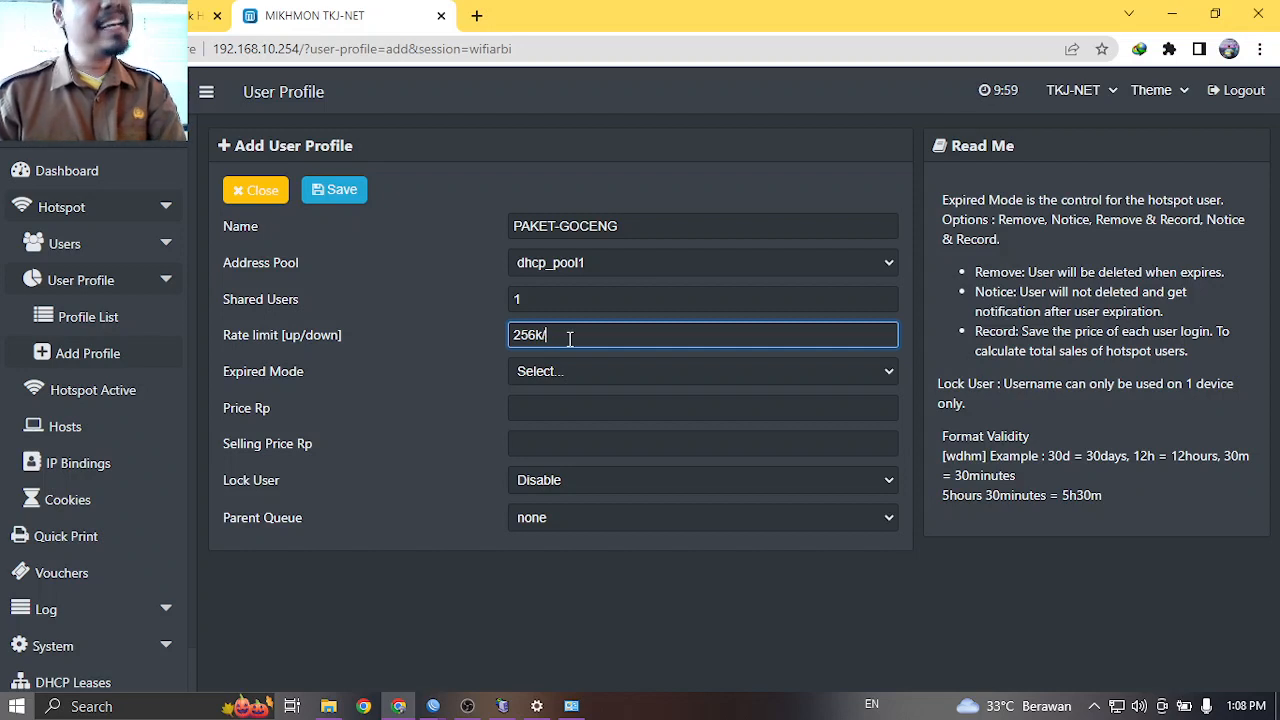
{"action": "type", "text": "512k"}
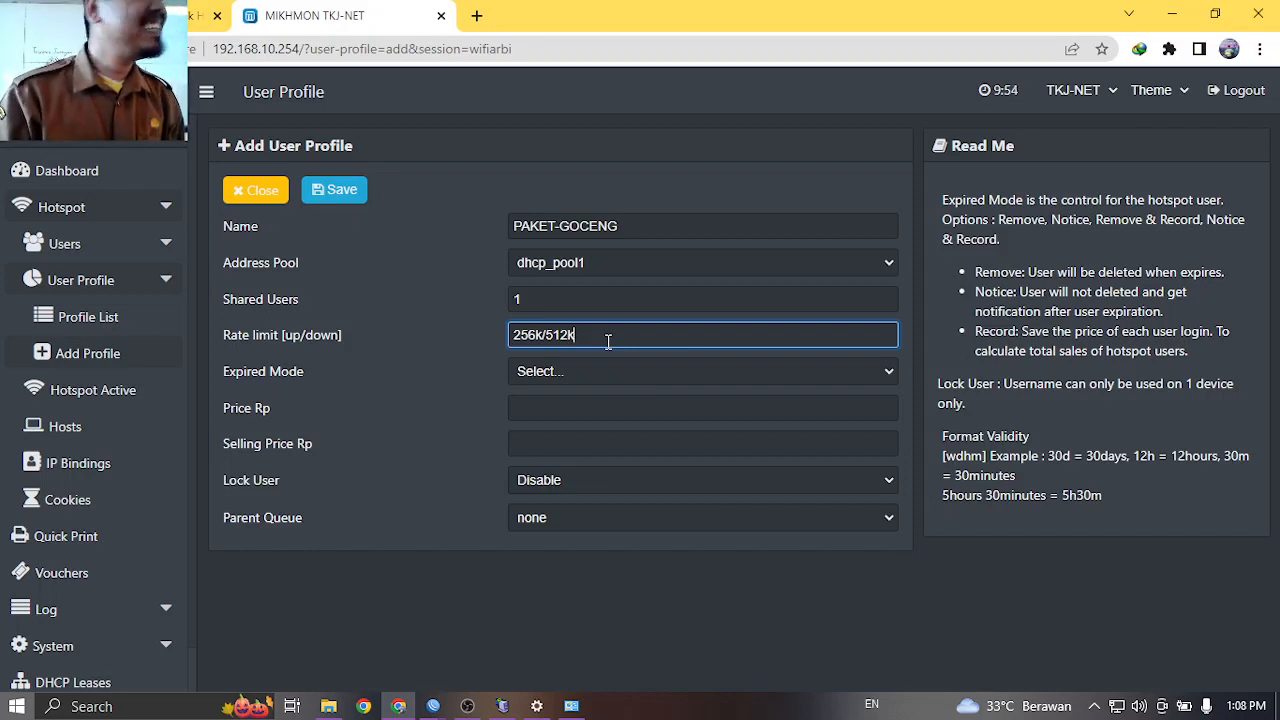
Set Expired Mode to Remove with a validity of 30d.
{"action": "left_click", "coordinate": [588, 371]}
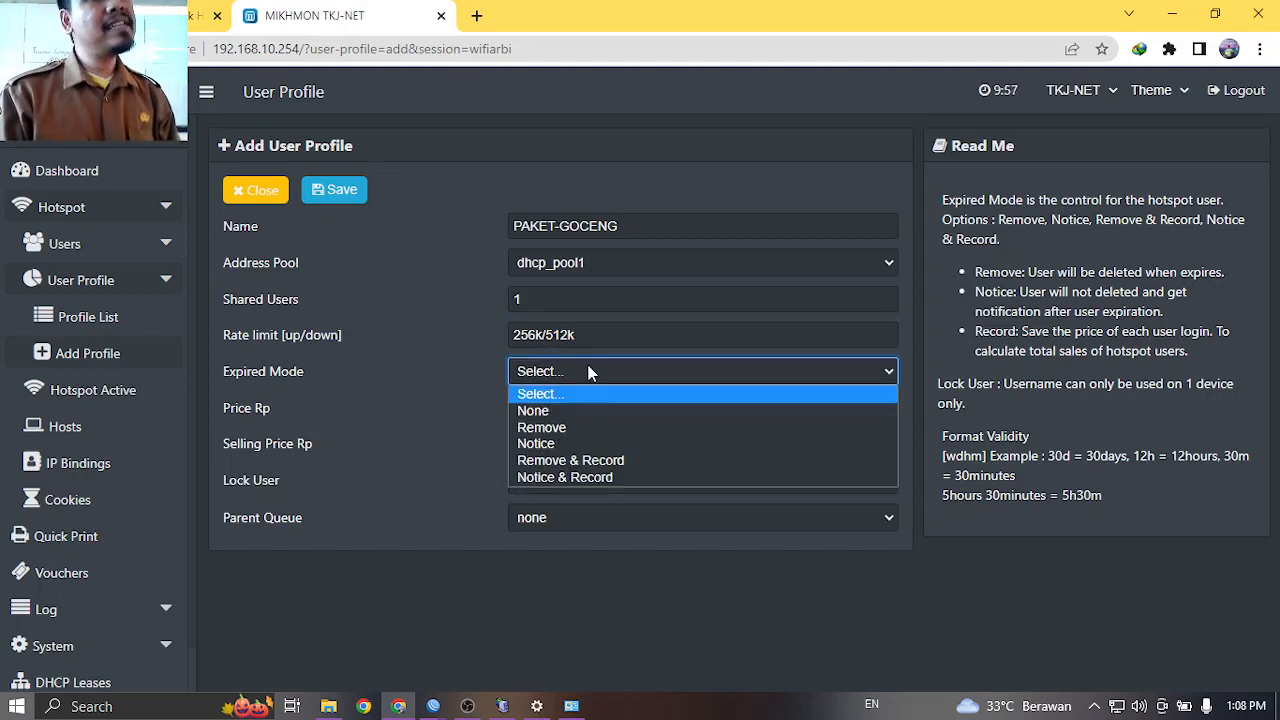
{"action": "left_click", "coordinate": [575, 428]}
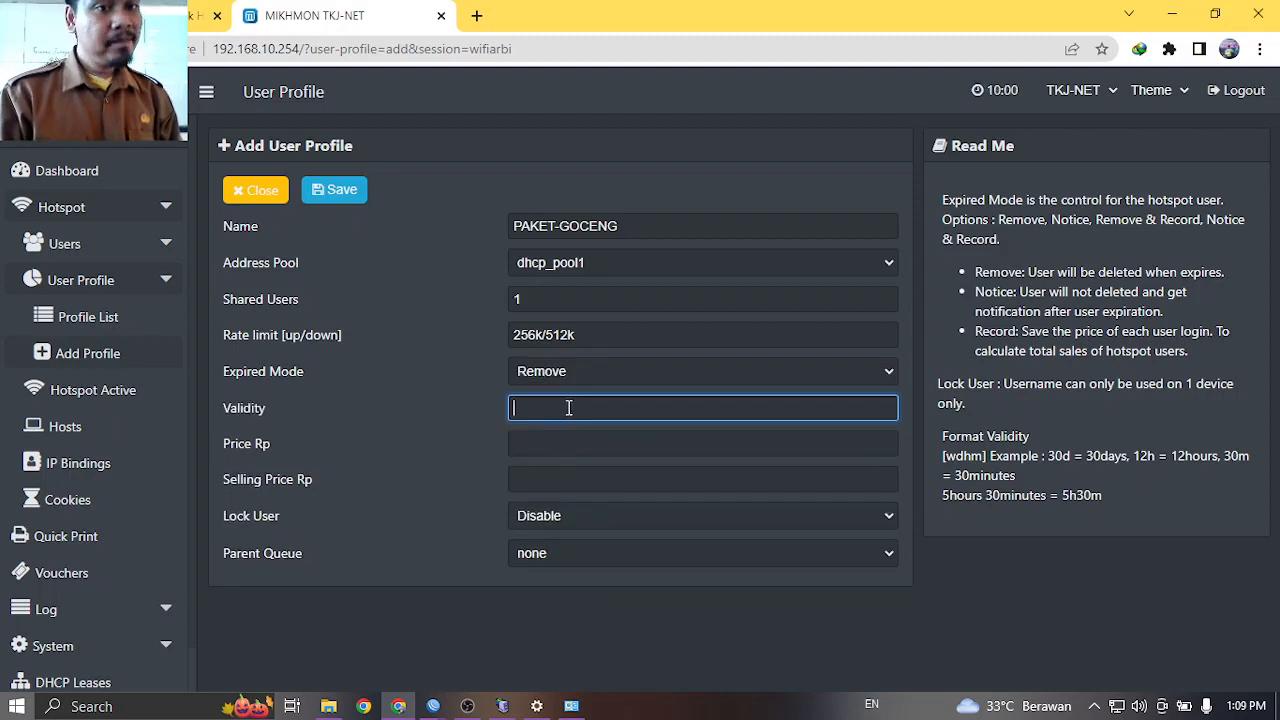
{"action": "type", "text": "30d"}
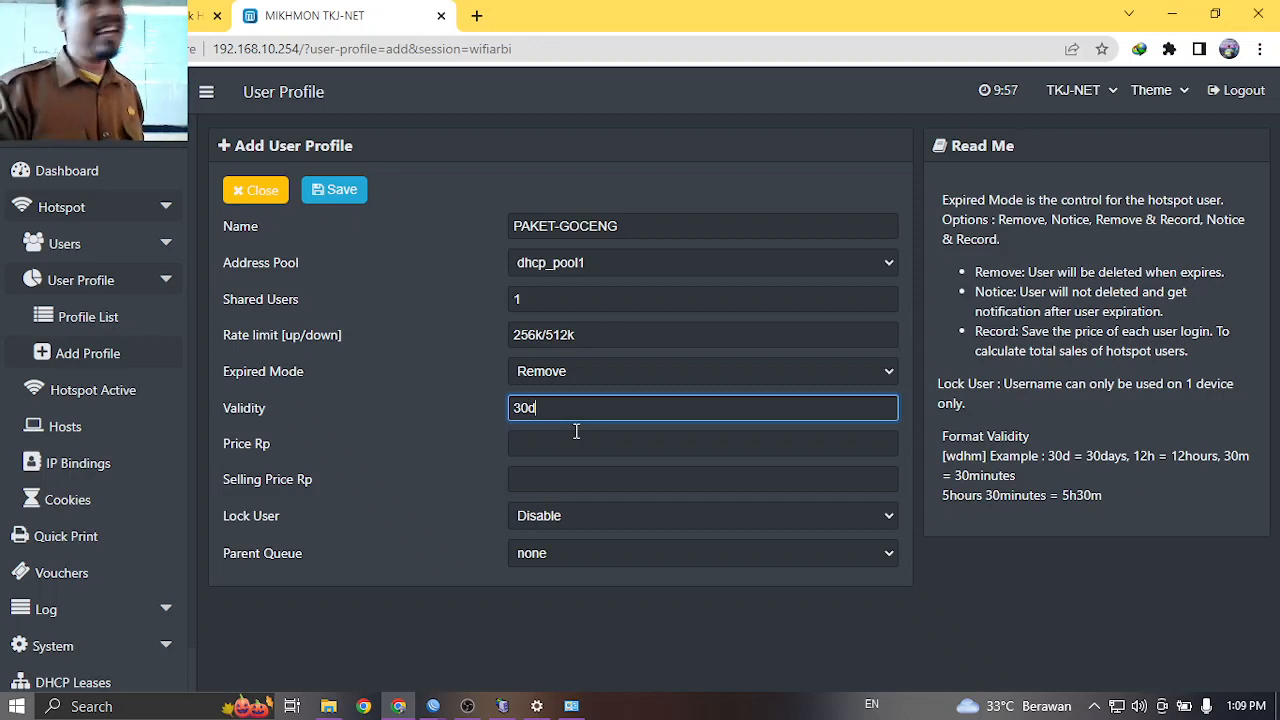
Enter price 4000 and selling price 5000, then save the PAKET-GOCENG profile.
{"action": "left_click", "coordinate": [566, 446]}
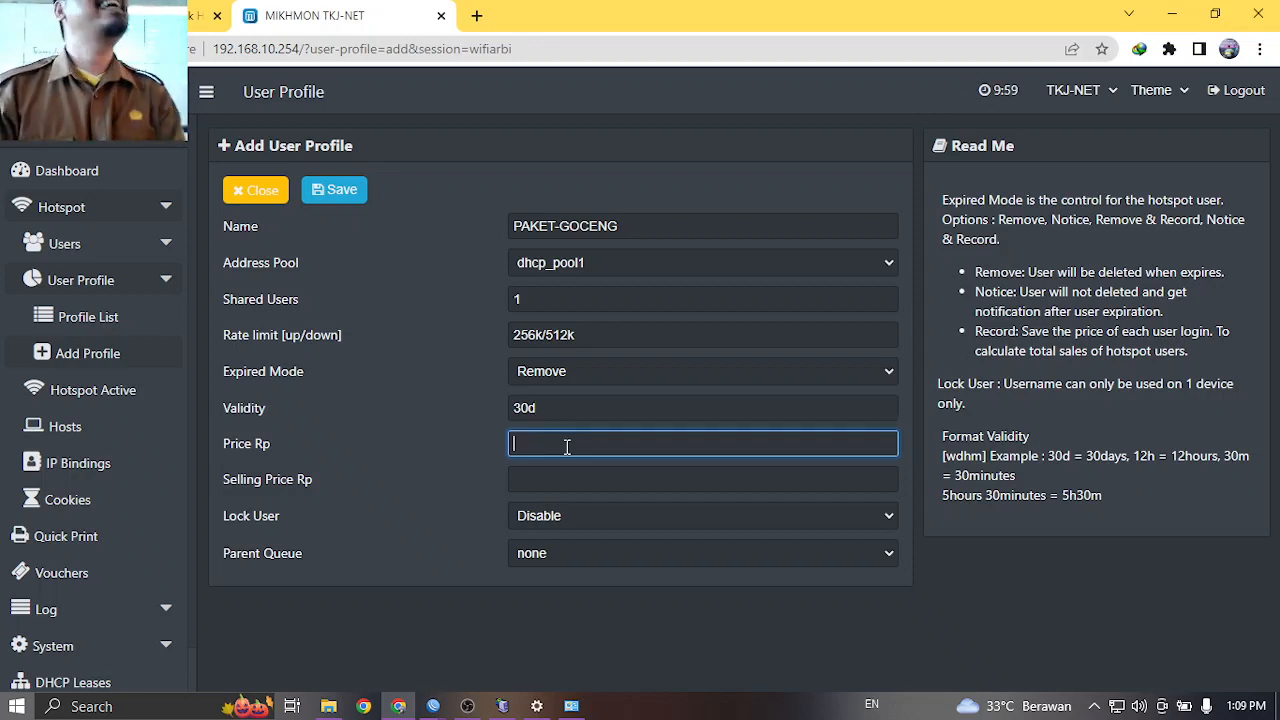
{"action": "type", "text": "5000"}
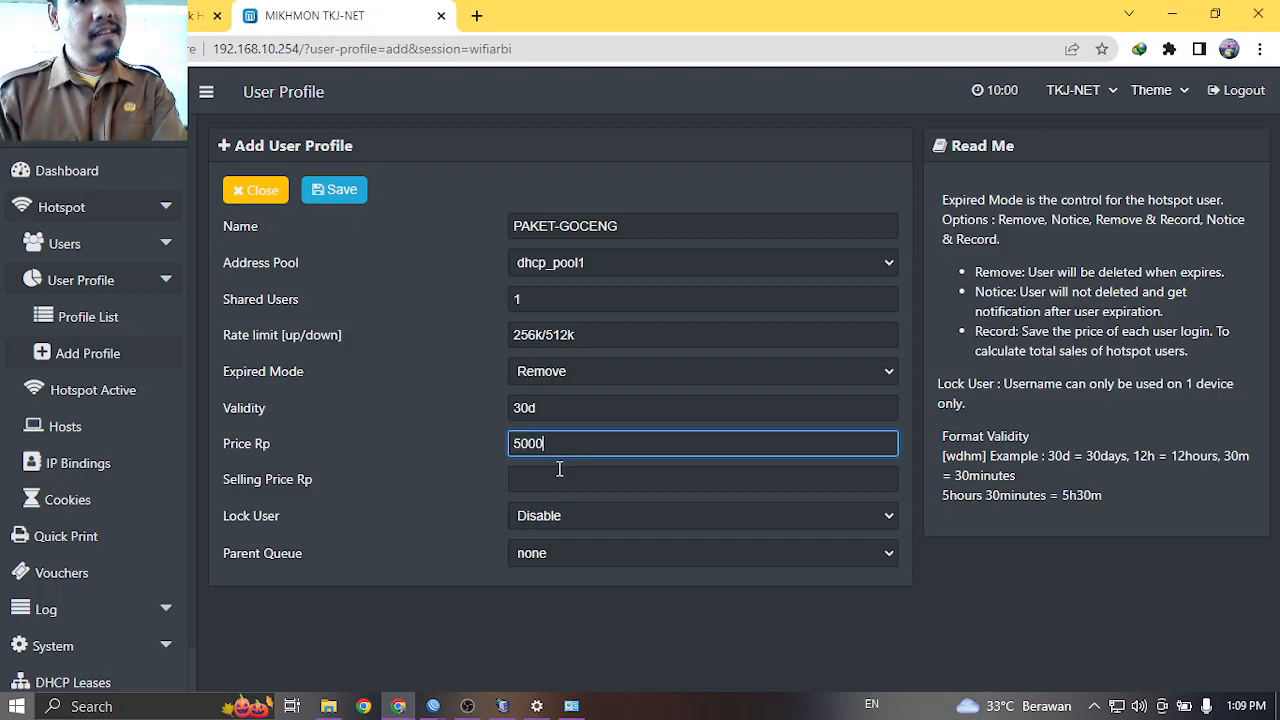
{"action": "left_click", "coordinate": [560, 470]}
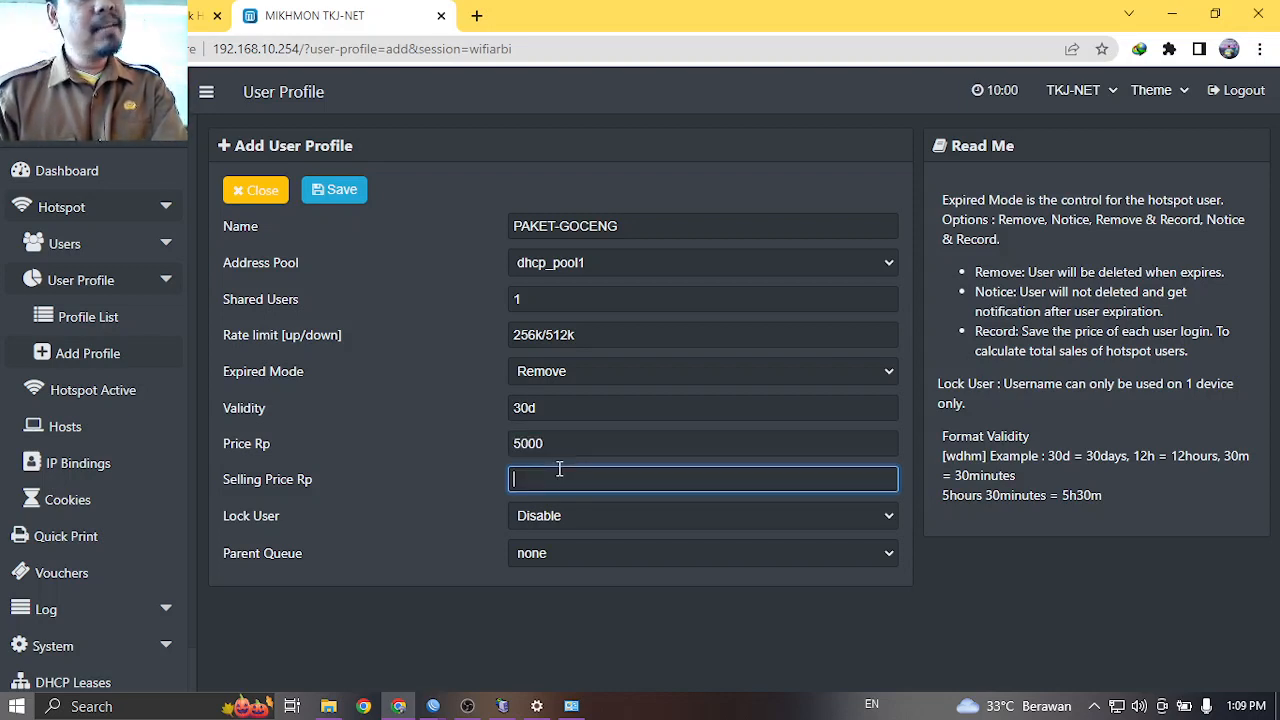
{"action": "type", "text": "5000"}
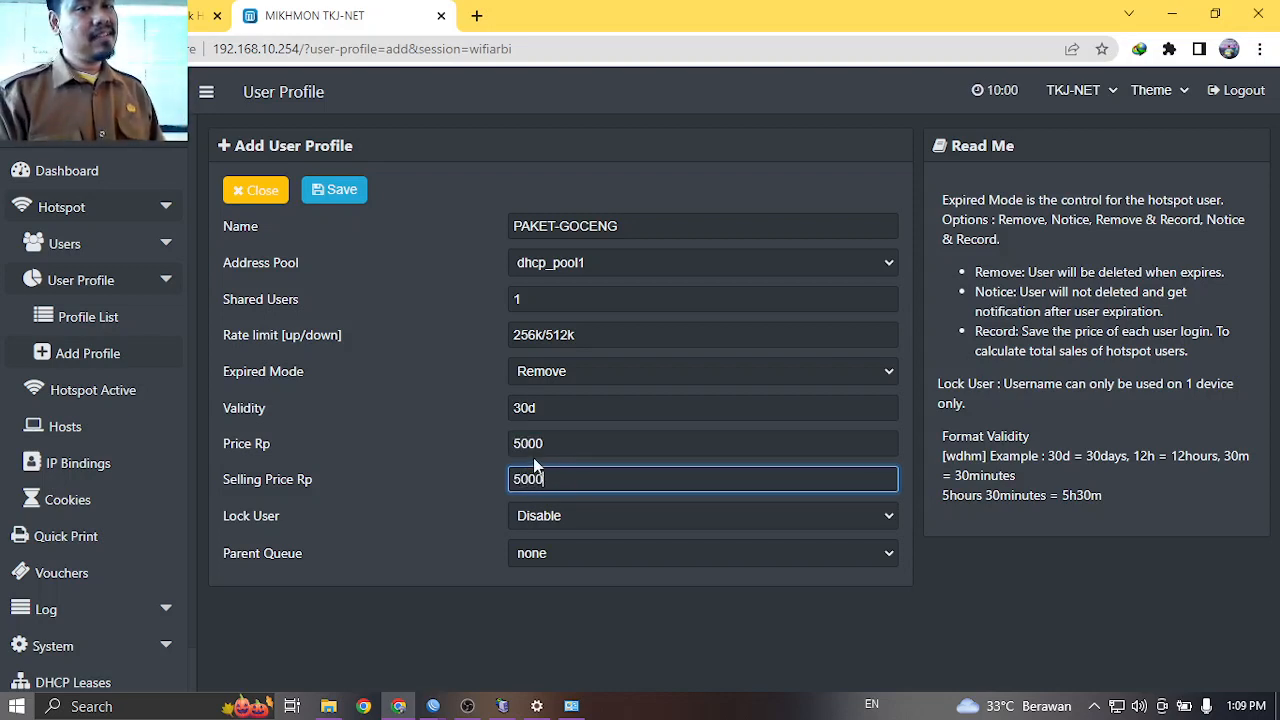
{"action": "left_click", "coordinate": [524, 442]}
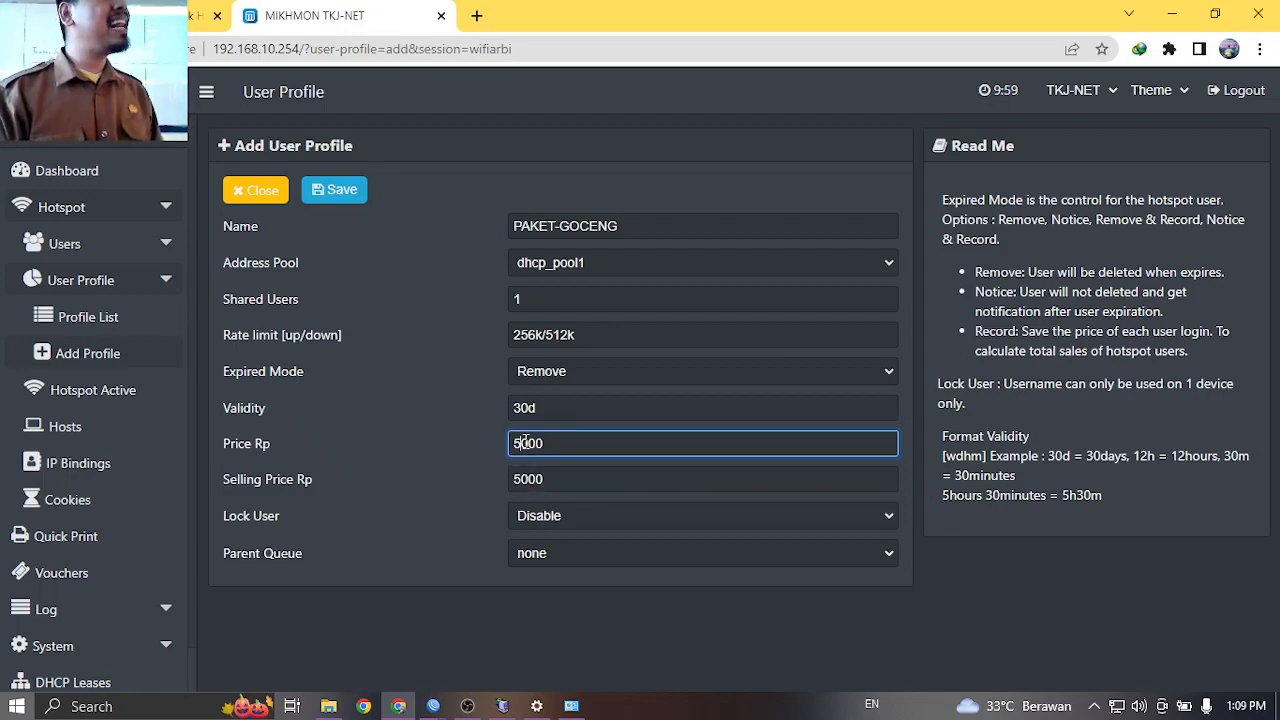
{"action": "key", "text": "BackSpace"}
{"action": "type", "text": "4"}
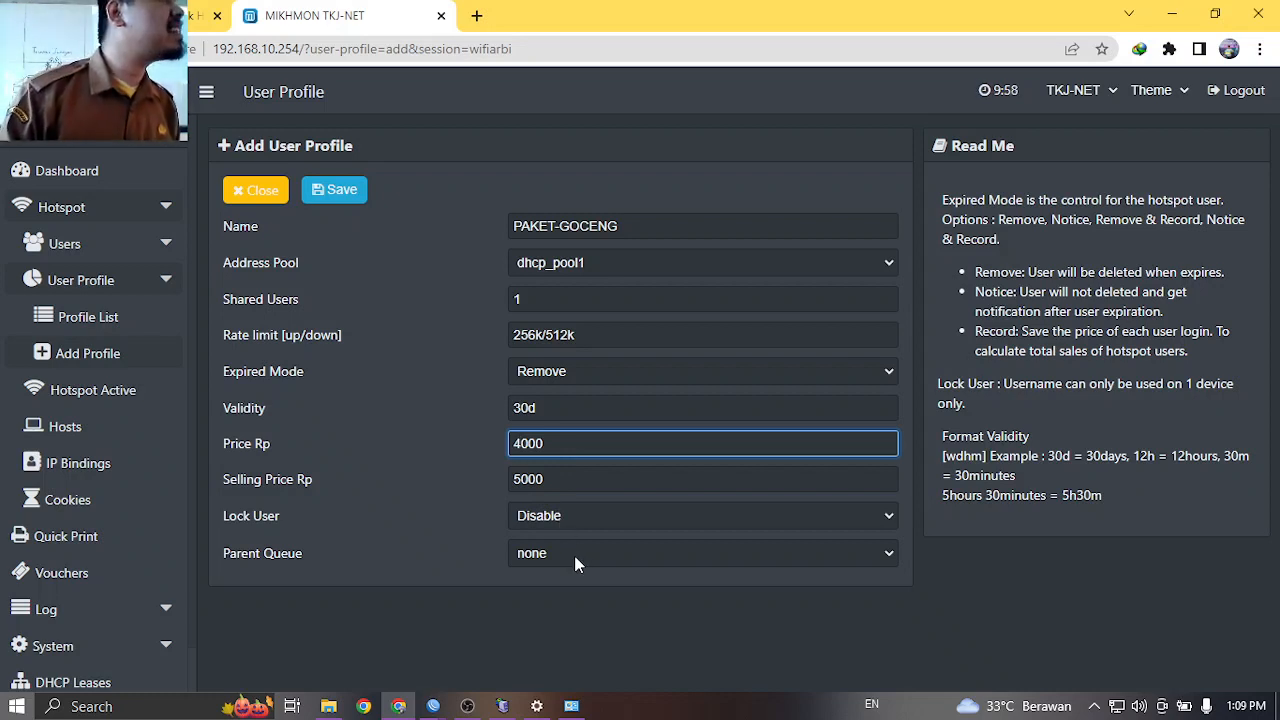
{"action": "left_click", "coordinate": [337, 189]}
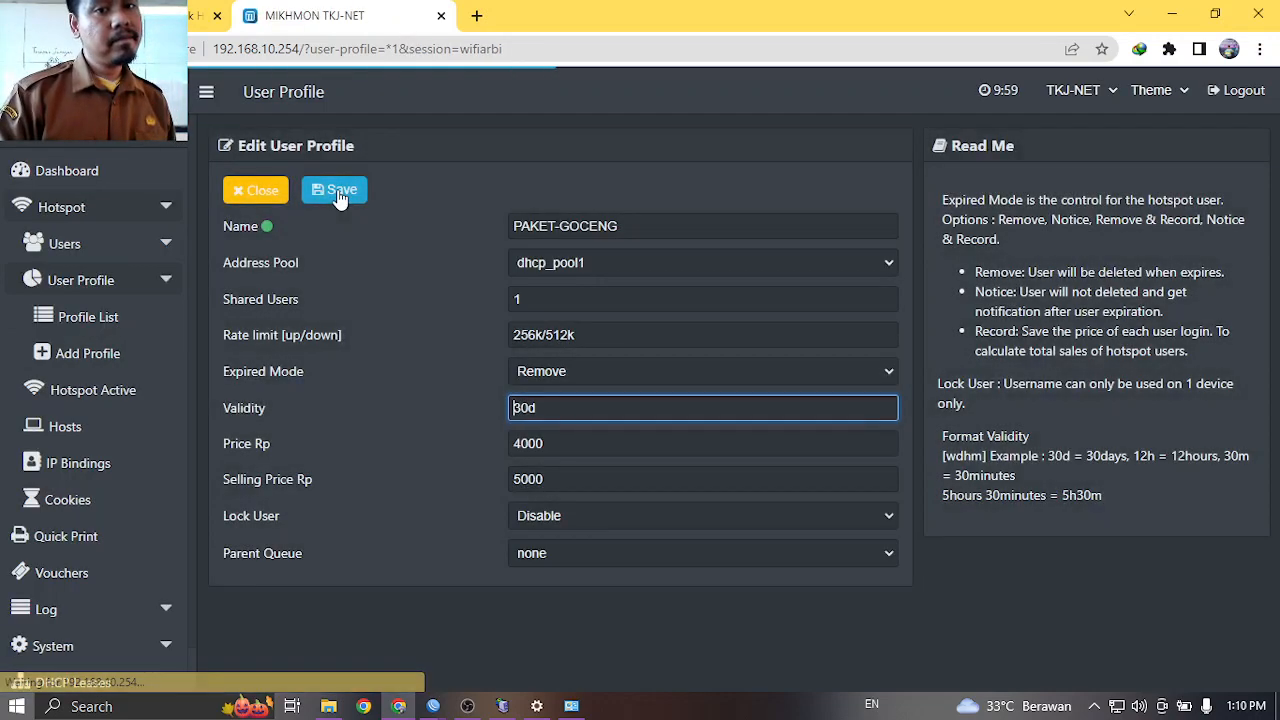
On the Generate User page, set quantity 50 on the HOTSPOT server.
{"action": "left_click", "coordinate": [62, 243]}
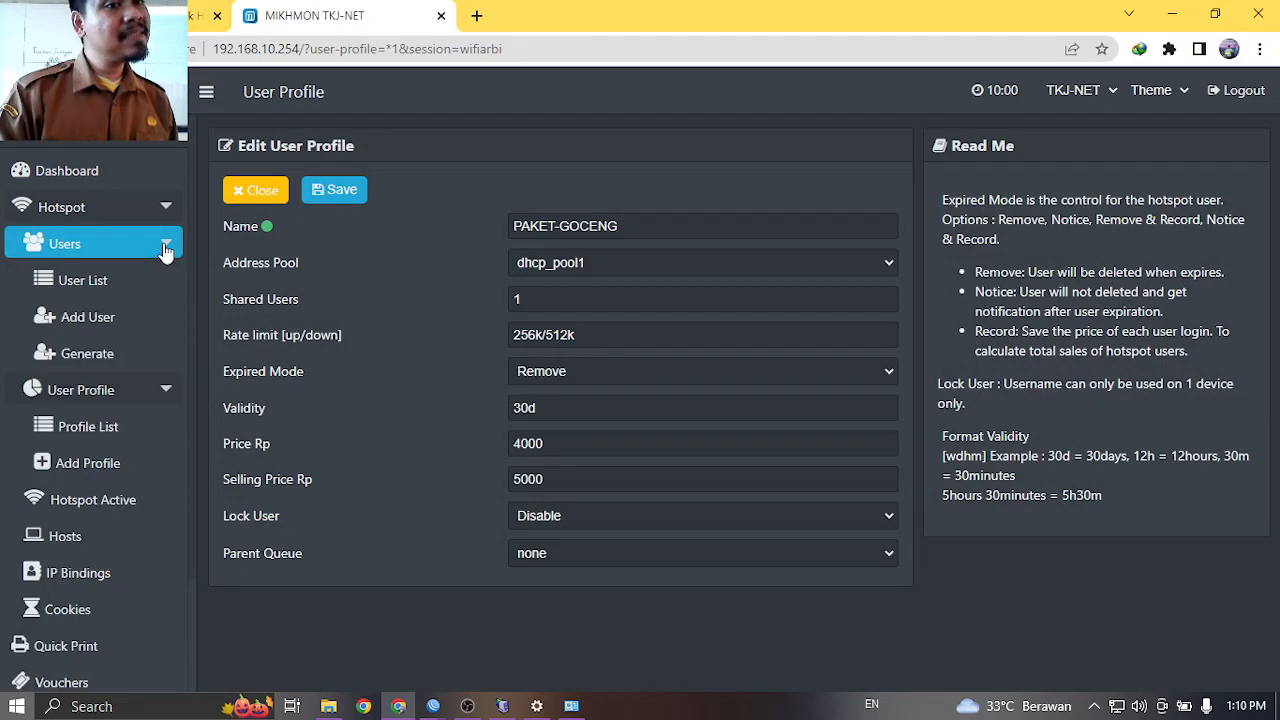
{"action": "left_click", "coordinate": [117, 365]}
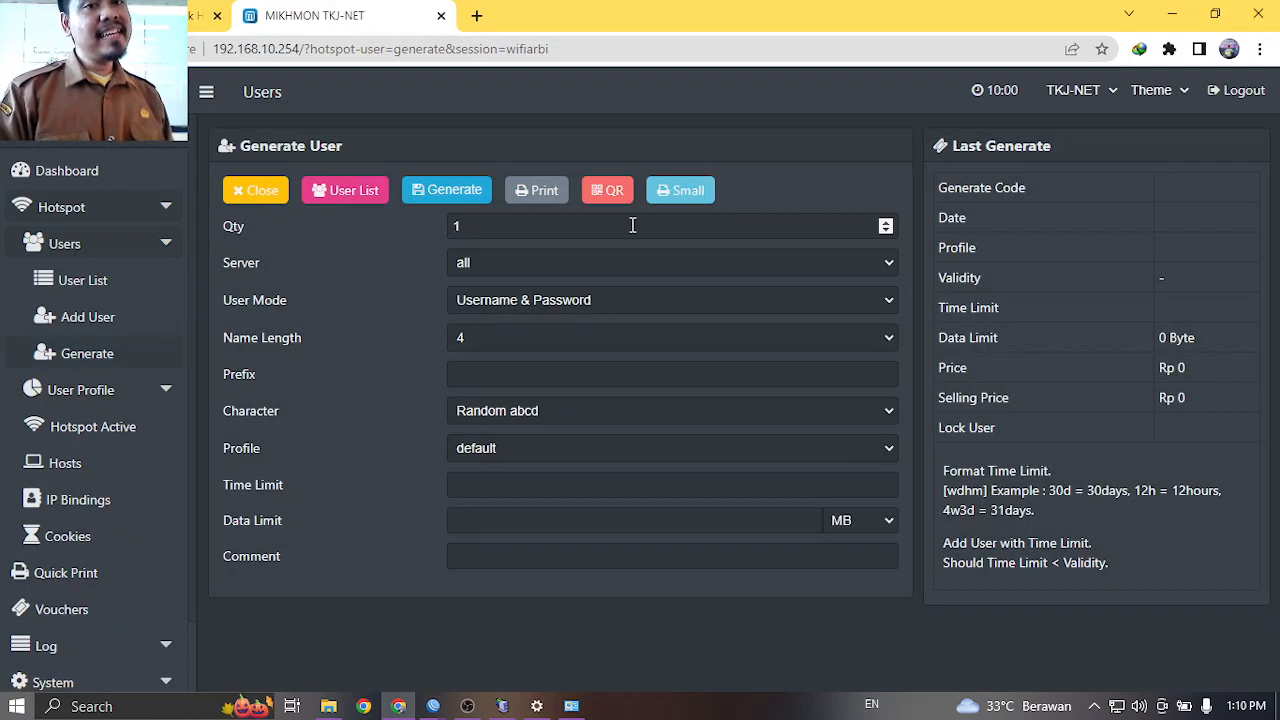
{"action": "left_click", "coordinate": [483, 226]}
{"action": "left_click_drag", "start_coordinate": [483, 226], "coordinate": [449, 226]}
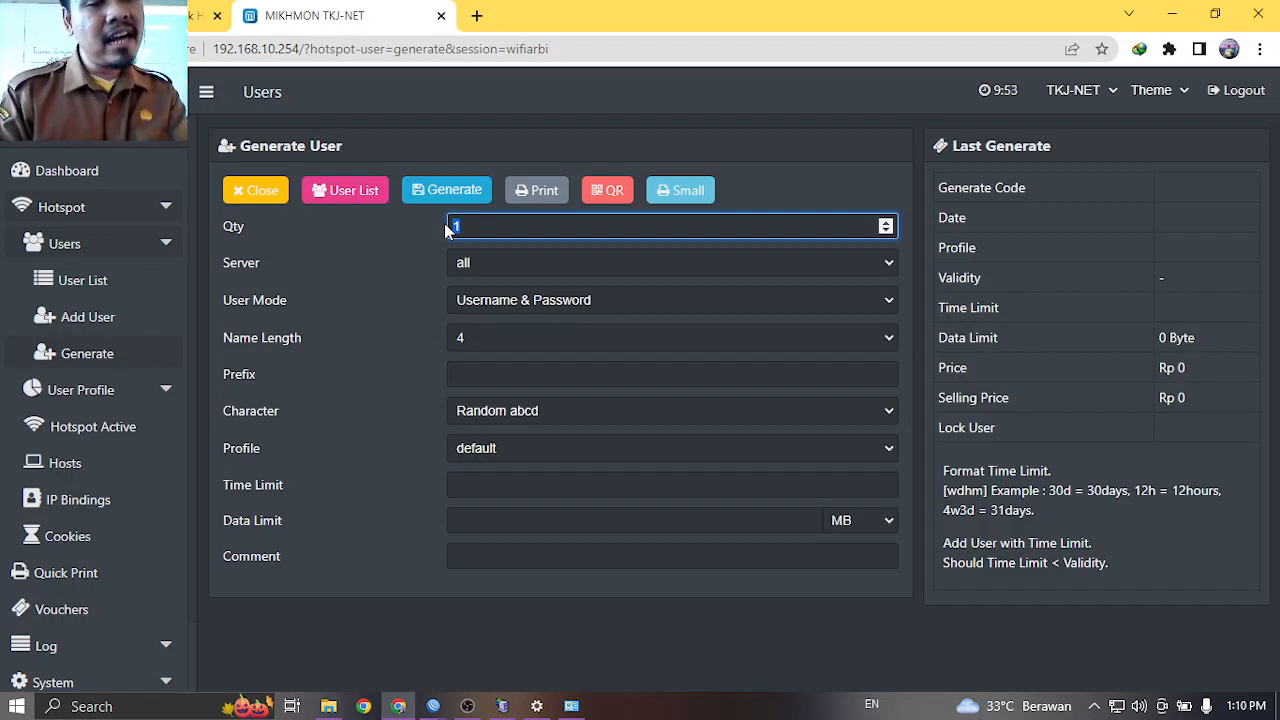
{"action": "type", "text": "50"}
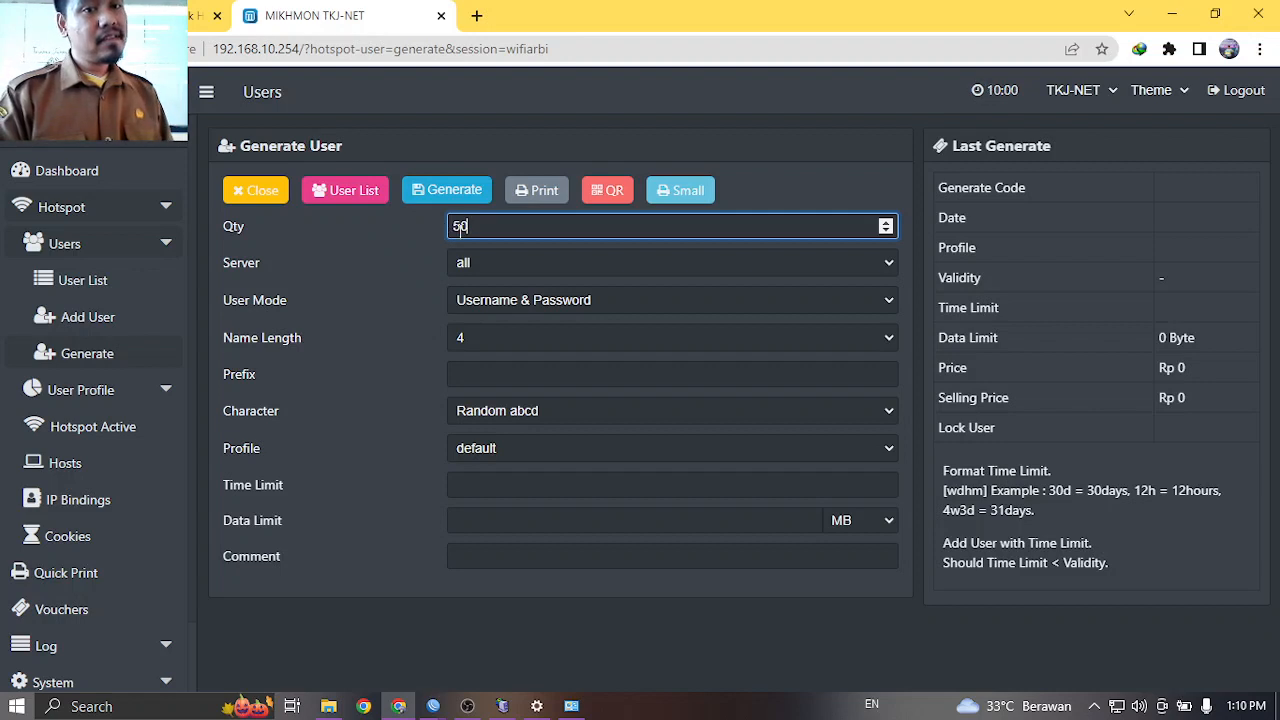
{"action": "left_click", "coordinate": [484, 261]}
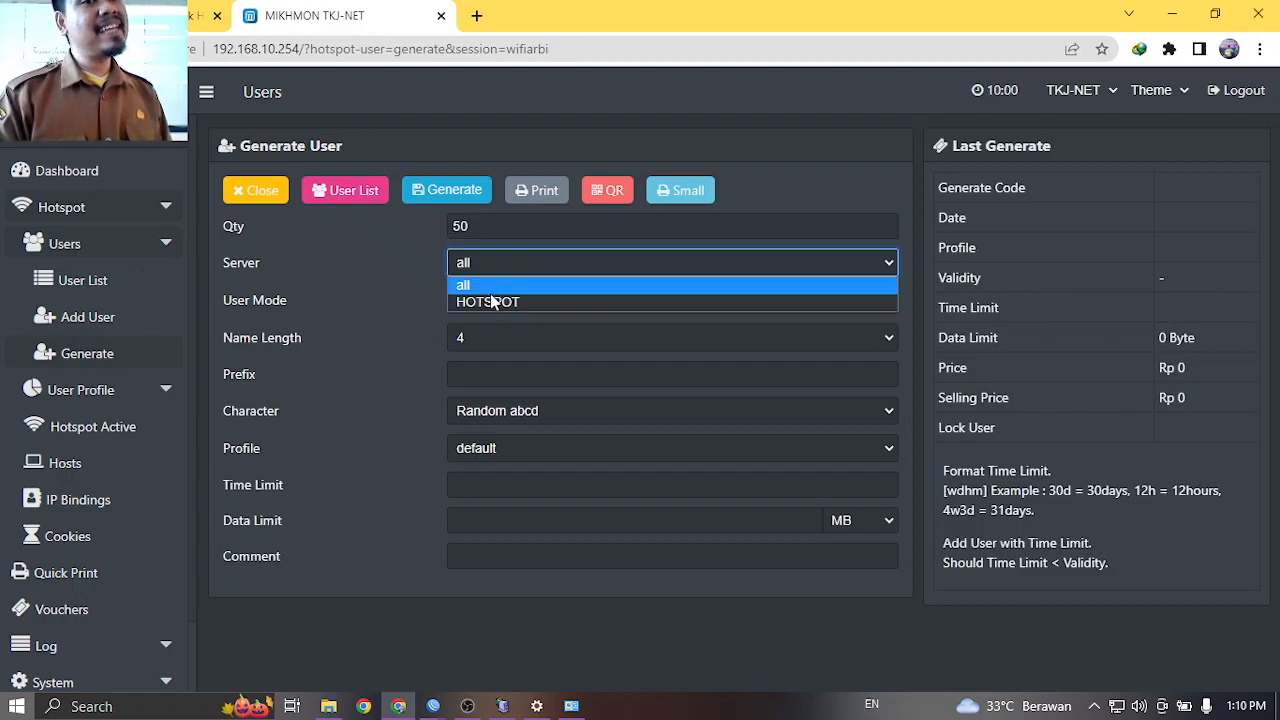
{"action": "left_click", "coordinate": [490, 302]}
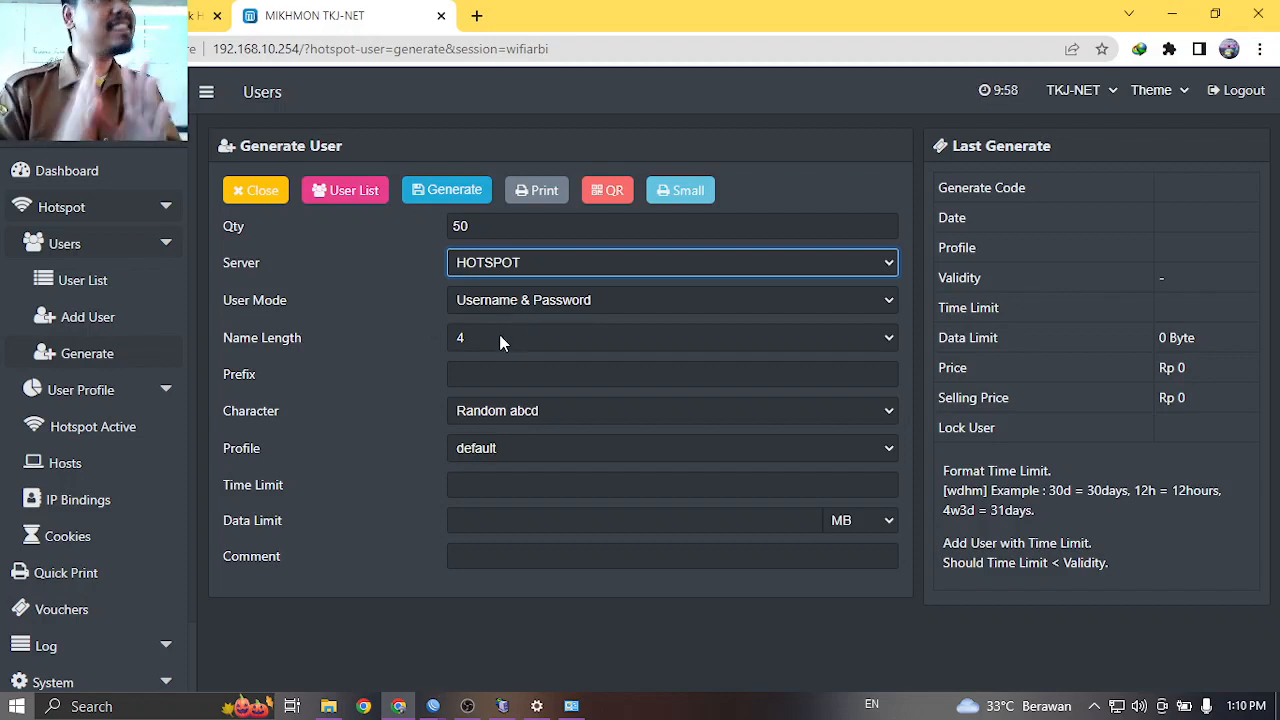
Make usernames 5 characters long using mixed-case letters and digits.
{"action": "left_click", "coordinate": [500, 342]}
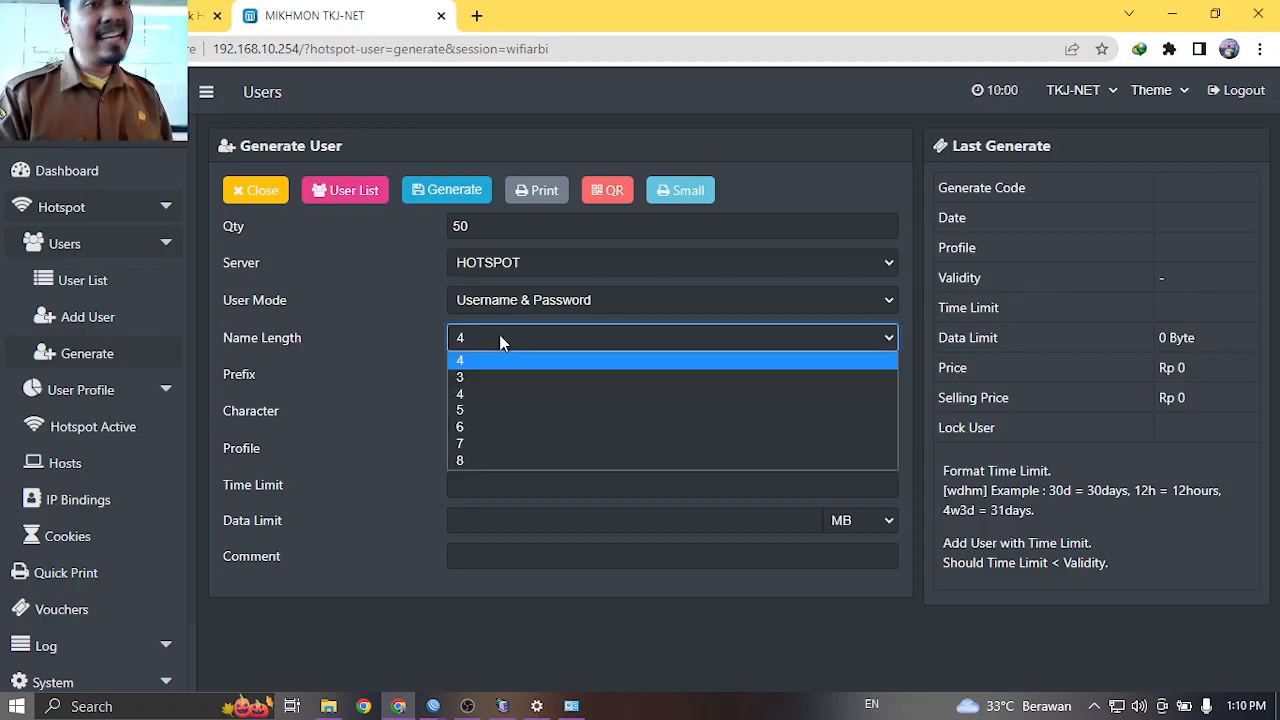
{"action": "left_click", "coordinate": [480, 408]}
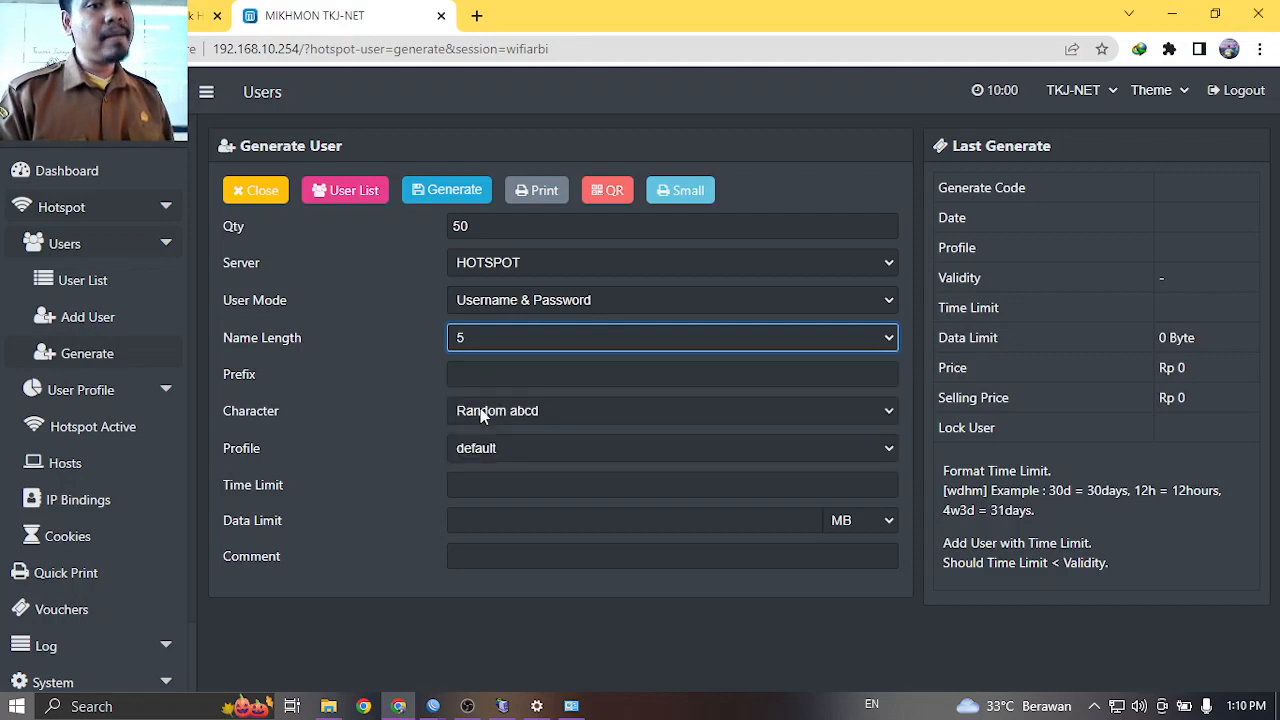
{"action": "left_click", "coordinate": [495, 373]}
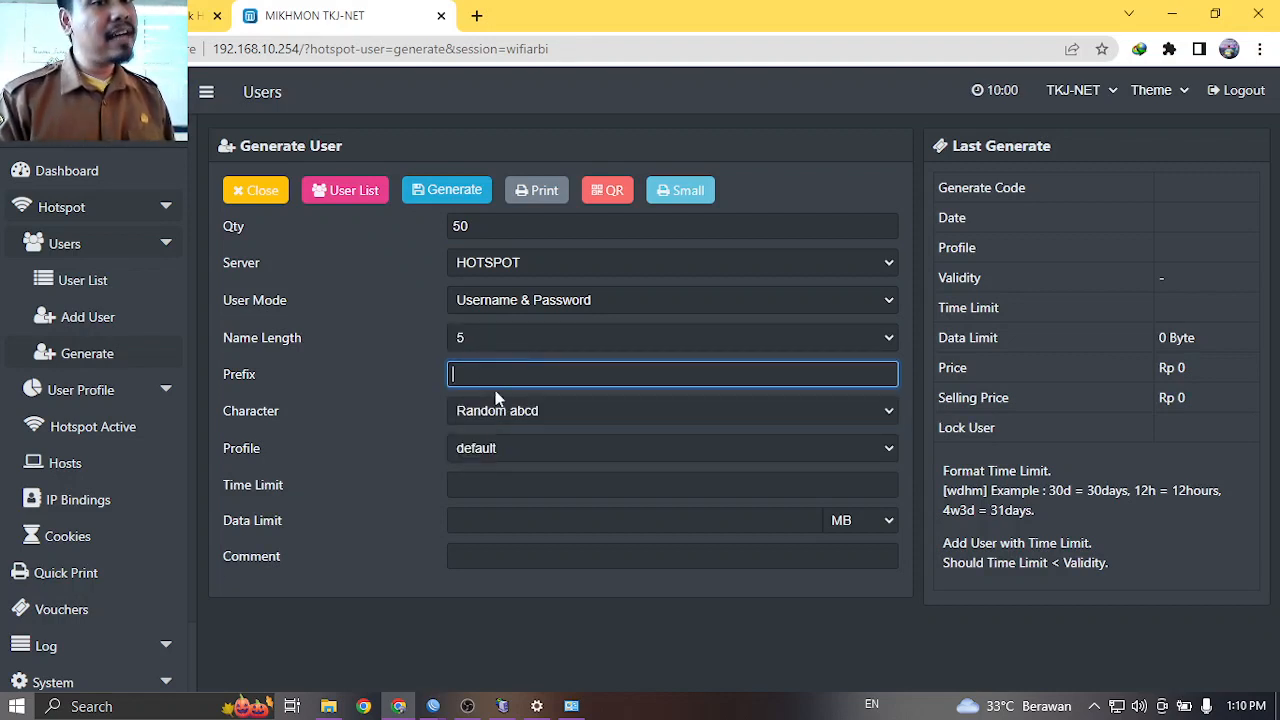
{"action": "left_click", "coordinate": [501, 417]}
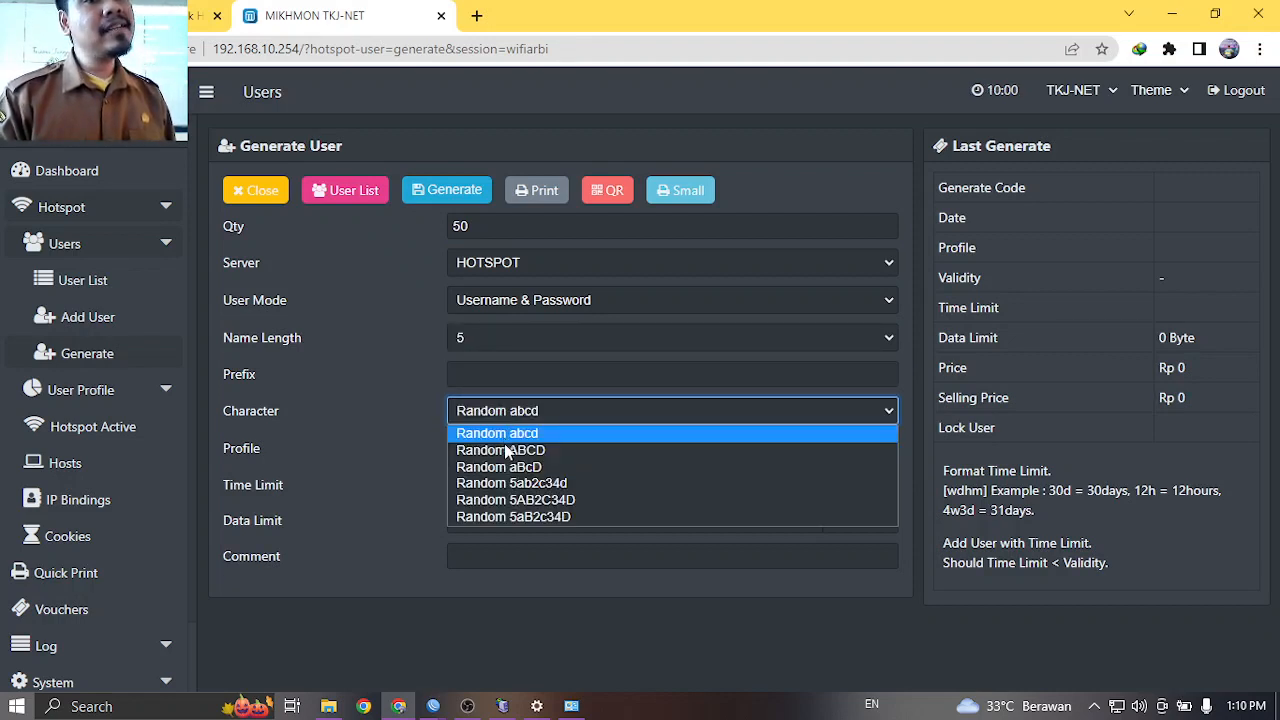
{"action": "left_click", "coordinate": [510, 516]}
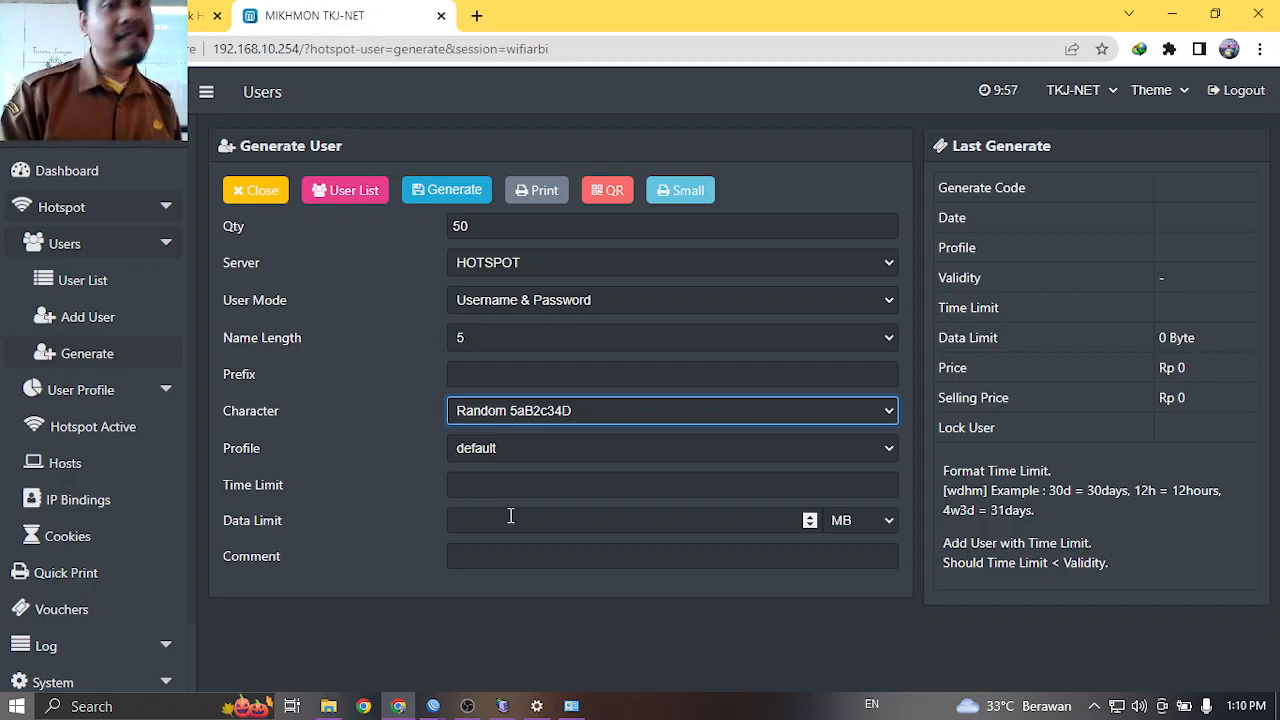
Assign the vouchers to PAKET-GOCENG with time limit 3d and a data limit of 10.
{"action": "left_click", "coordinate": [503, 452]}
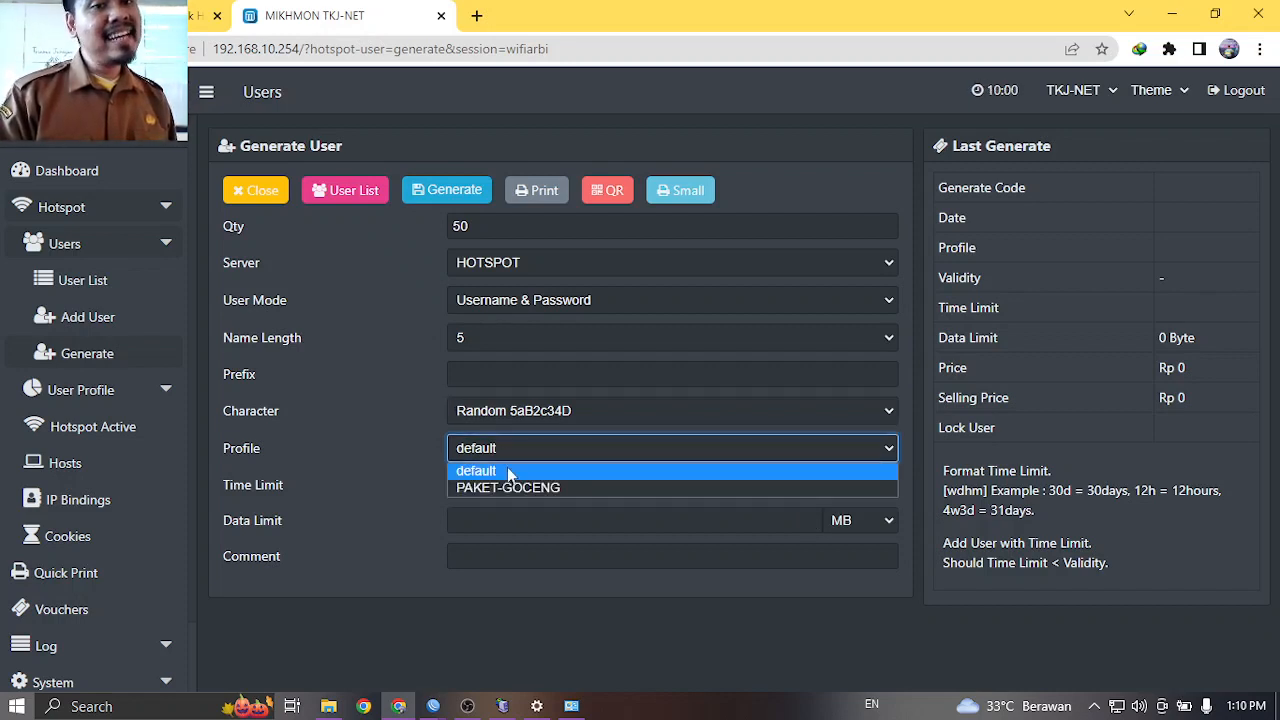
{"action": "left_click", "coordinate": [508, 487]}
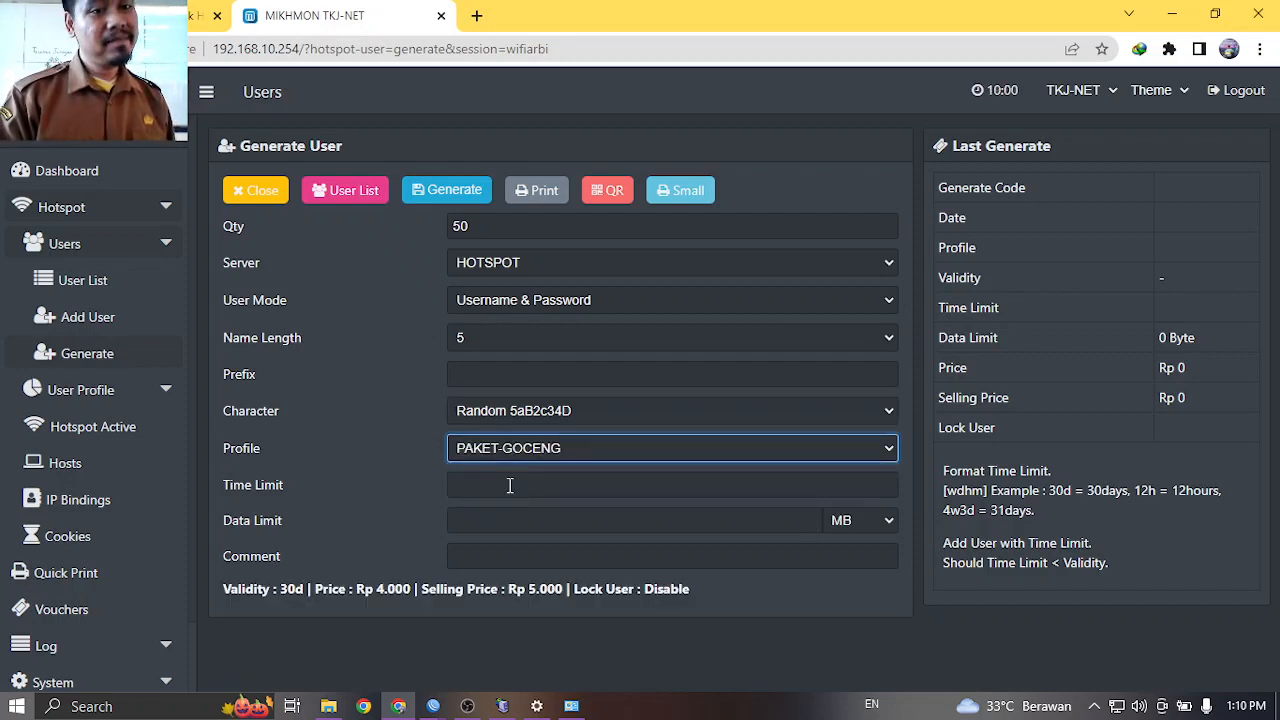
{"action": "left_click", "coordinate": [491, 485]}
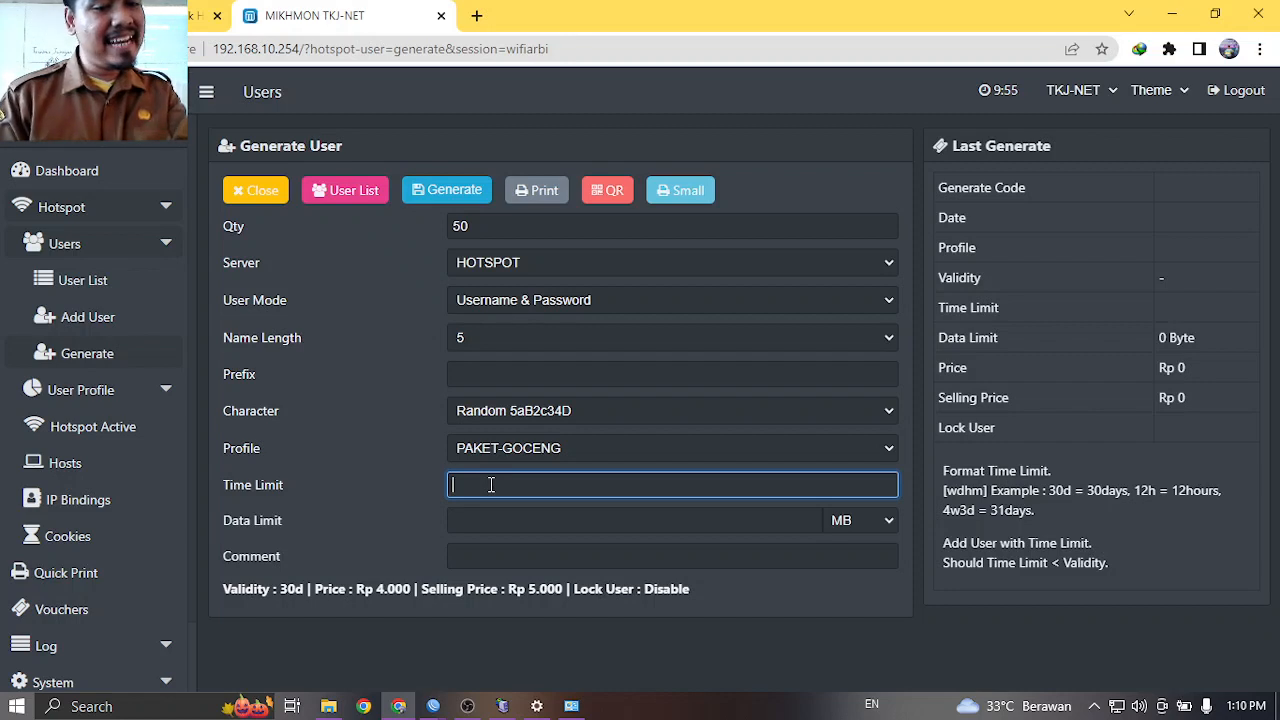
{"action": "type", "text": "3d"}
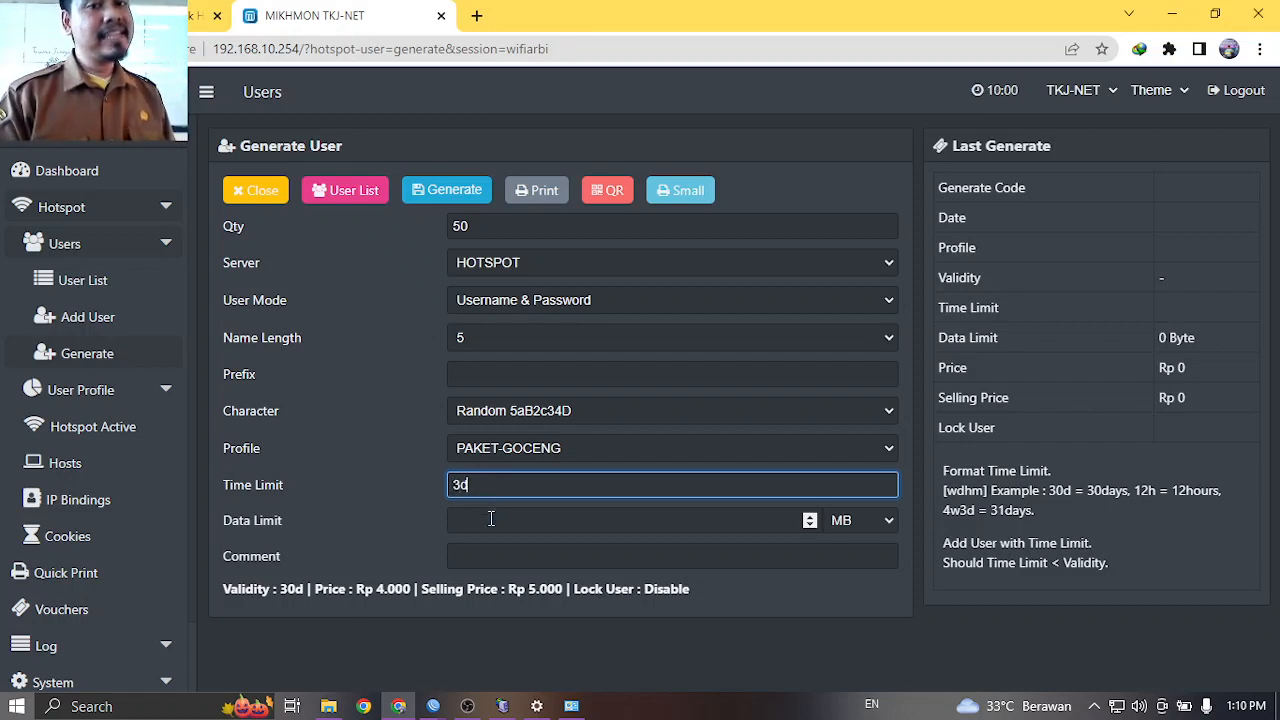
{"action": "left_click", "coordinate": [490, 518]}
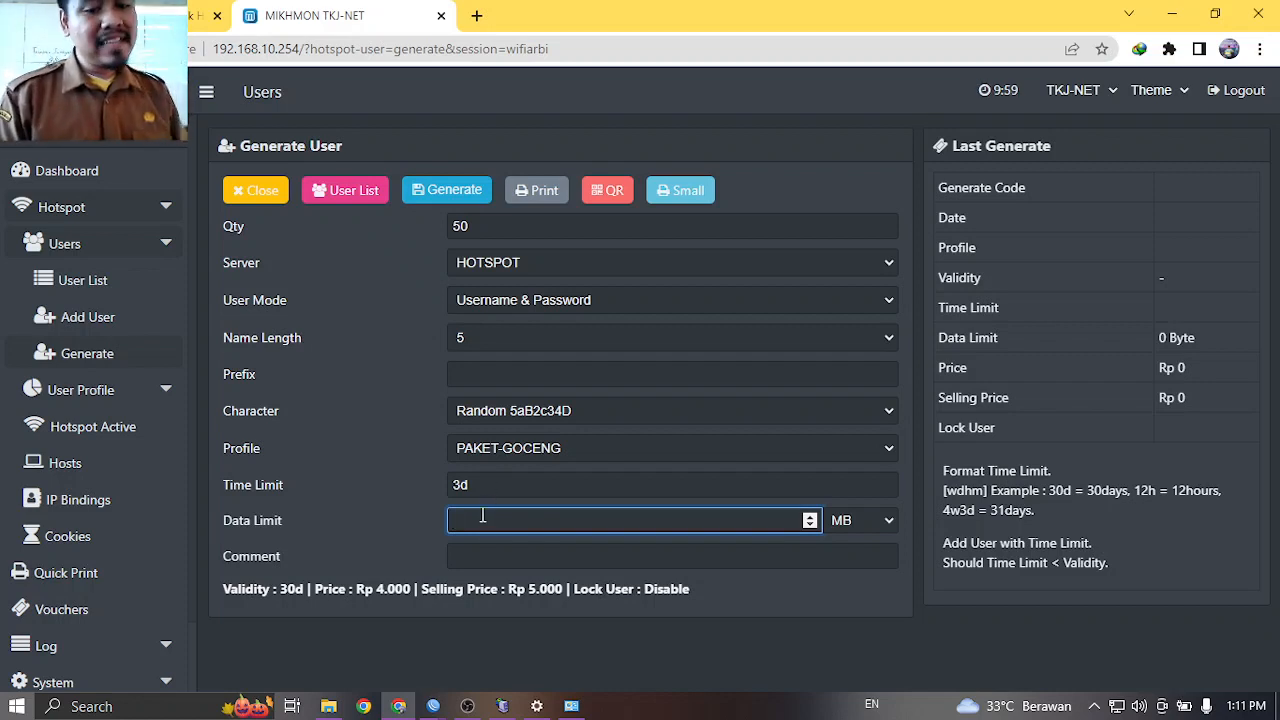
{"action": "type", "text": "10"}
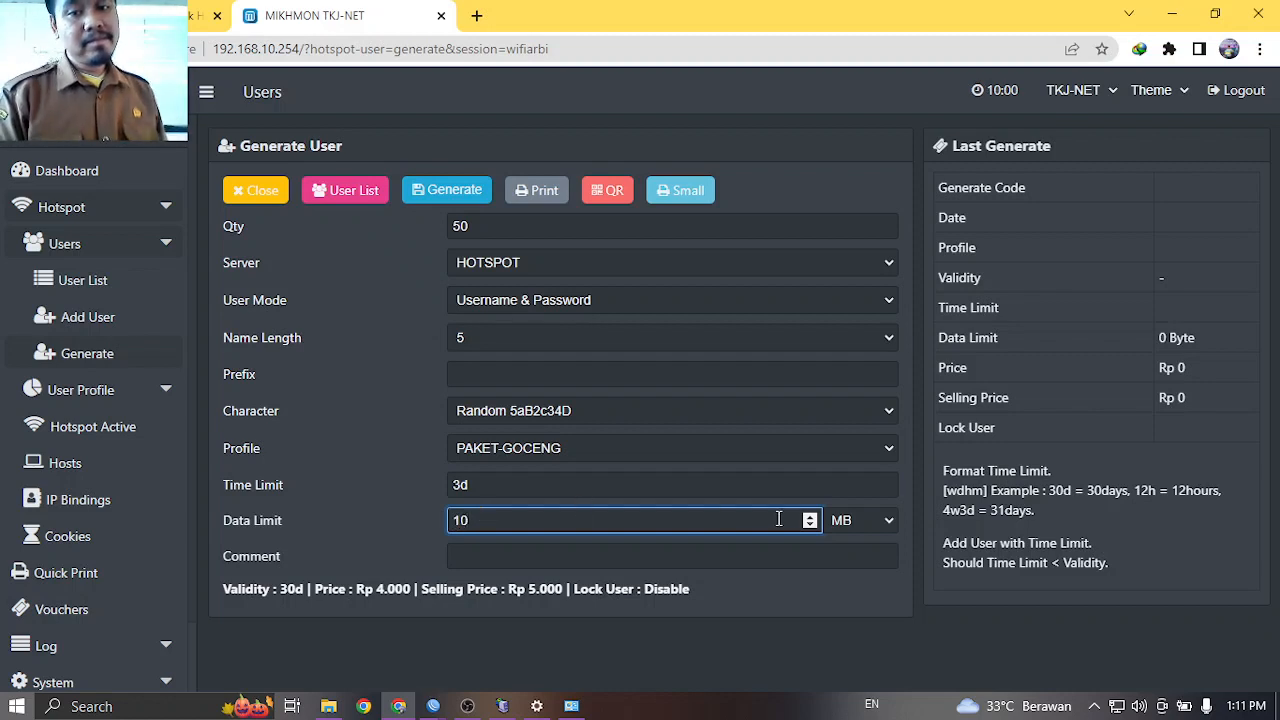
{"action": "left_click", "coordinate": [847, 520]}
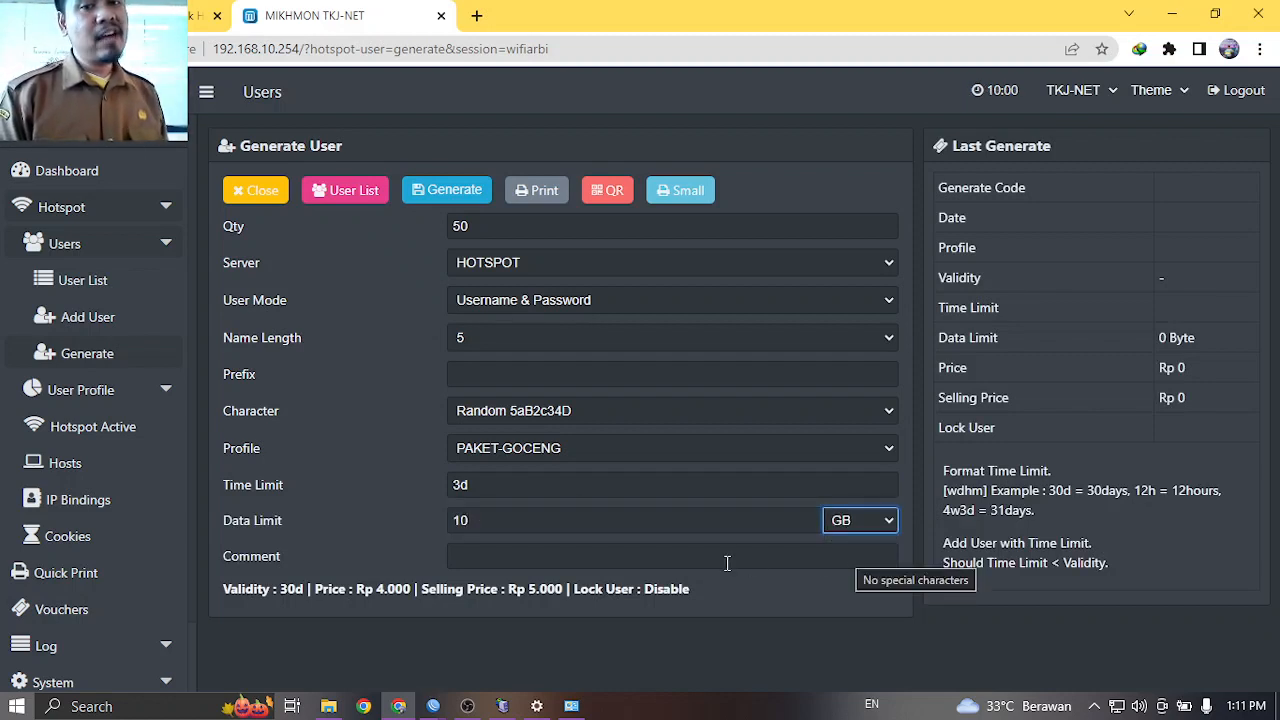
Generate the vouchers and save the 3-page voucher printout as a PDF on the Desktop.
{"action": "left_click", "coordinate": [459, 194]}
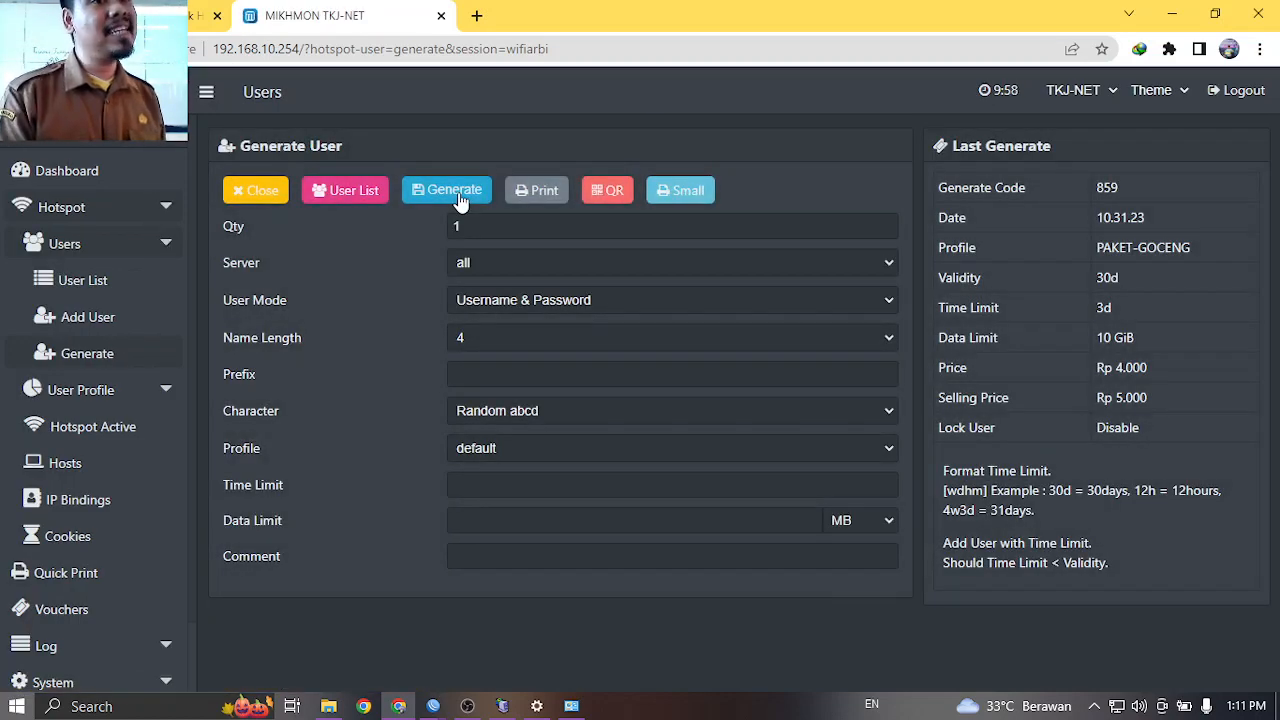
{"action": "left_click", "coordinate": [533, 192]}
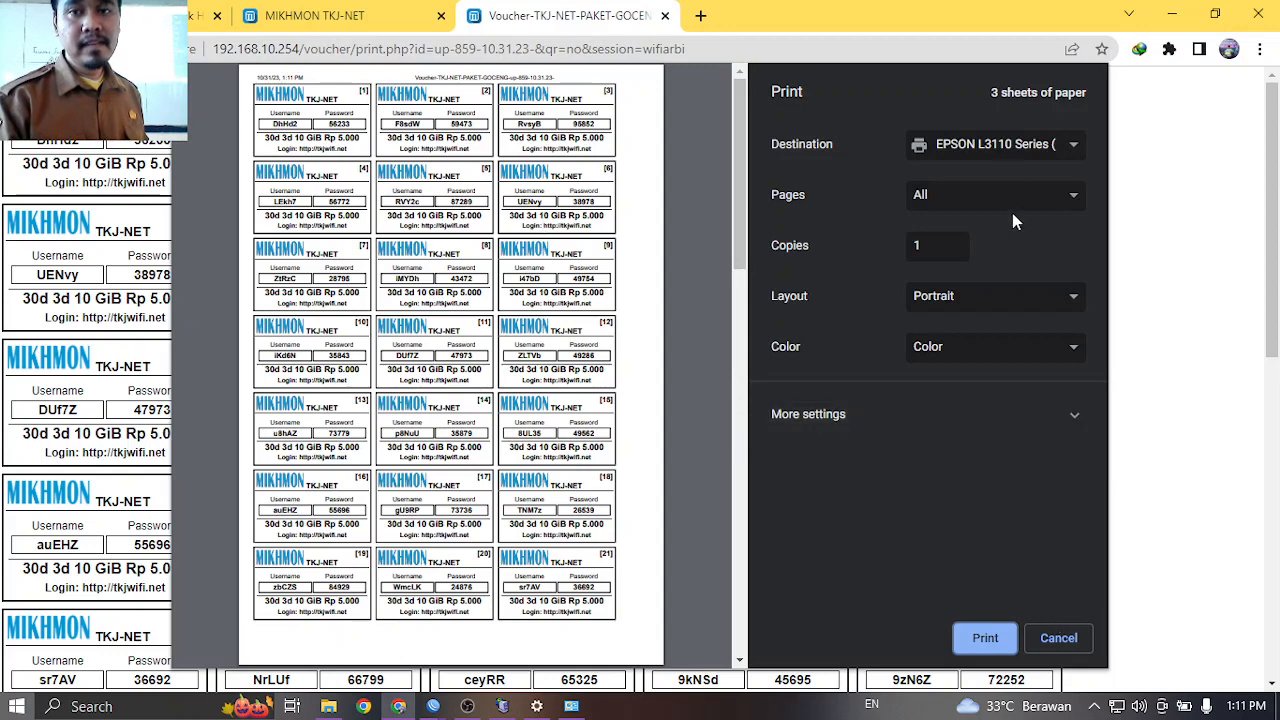
{"action": "left_click", "coordinate": [1000, 152]}
{"action": "left_click", "coordinate": [975, 190]}
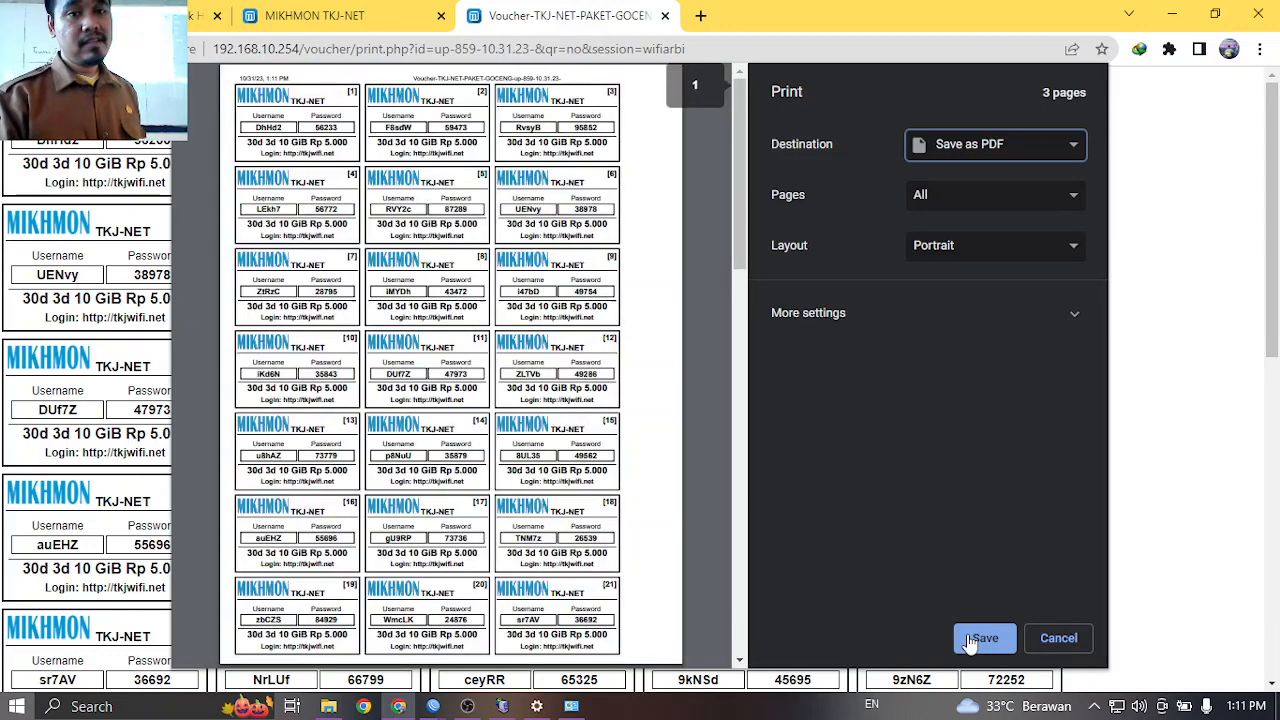
{"action": "left_click", "coordinate": [968, 640]}
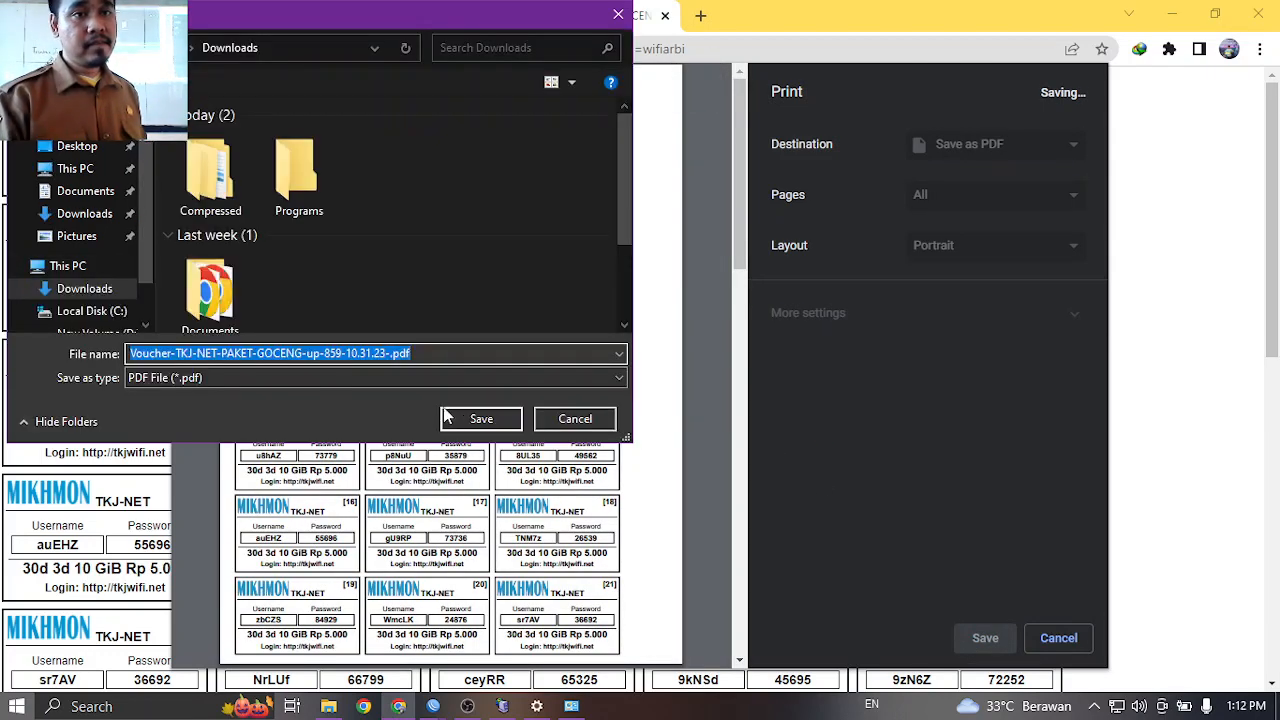
{"action": "left_click", "coordinate": [78, 146]}
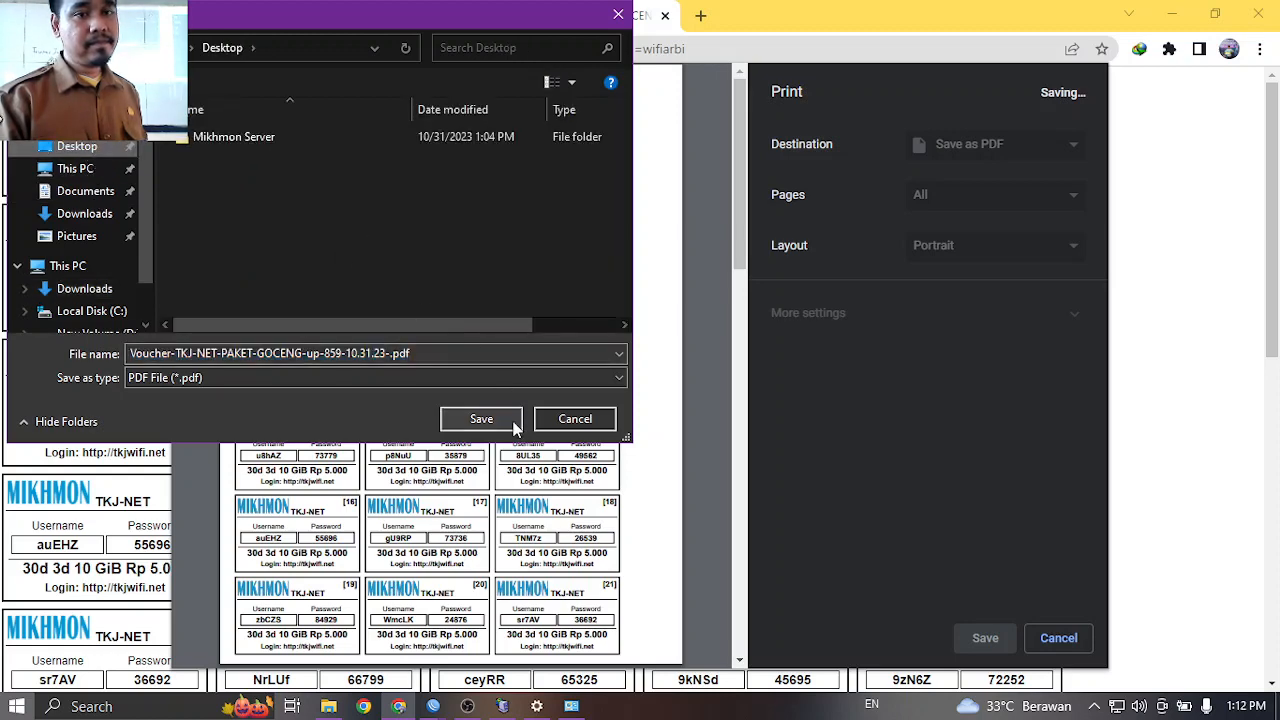
{"action": "left_click", "coordinate": [481, 419]}
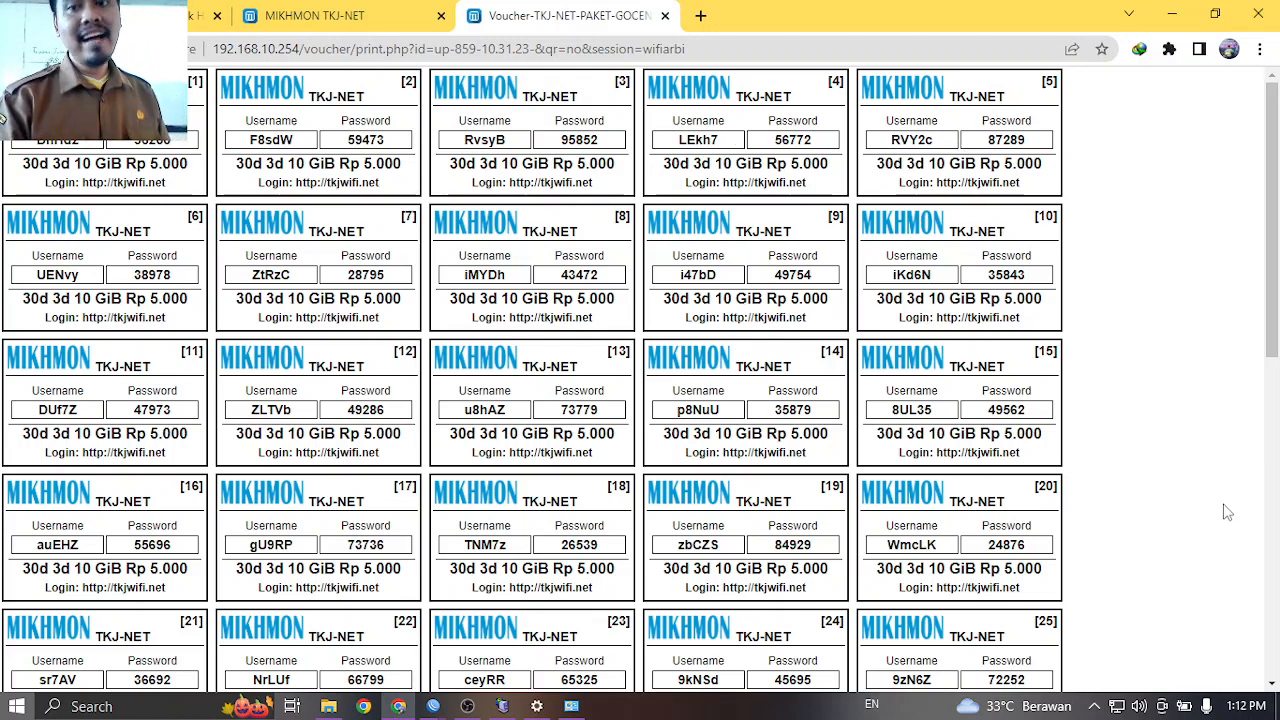
Turn Wi-Fi on and connect to the TKJ-NET network.
{"action": "left_click", "coordinate": [1117, 706]}
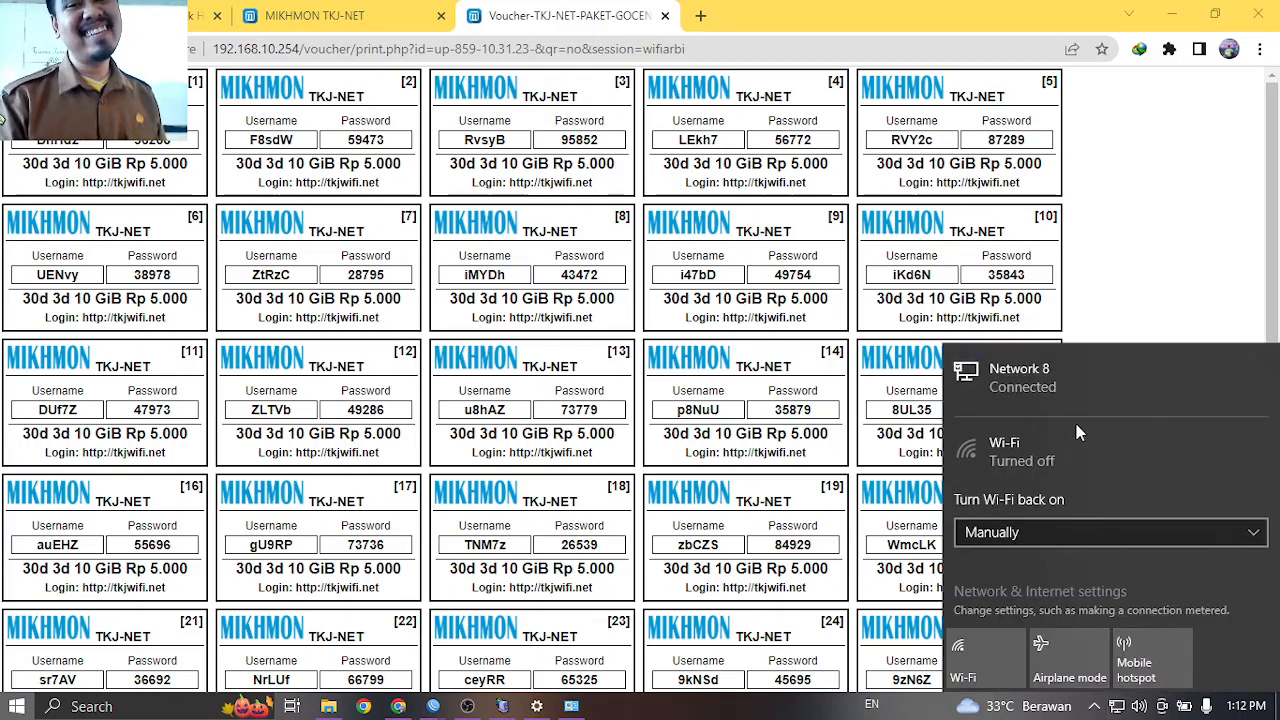
{"action": "left_click", "coordinate": [990, 640]}
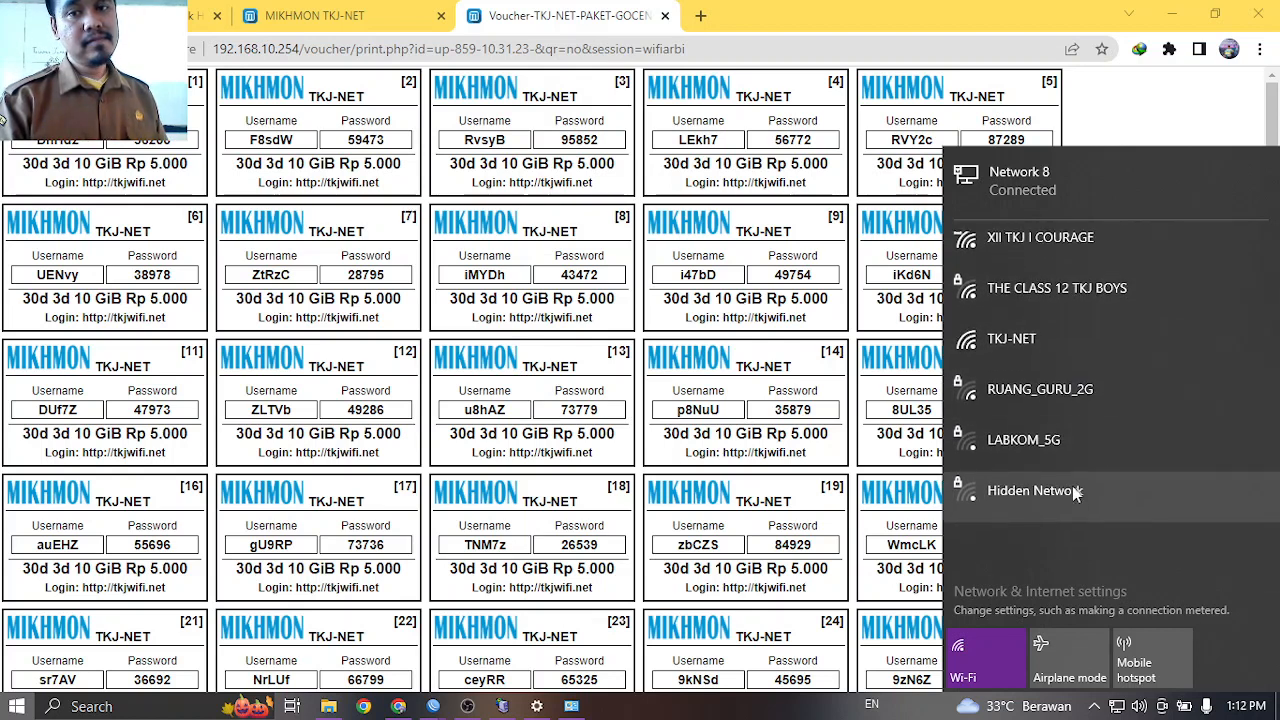
{"action": "left_click", "coordinate": [1032, 351]}
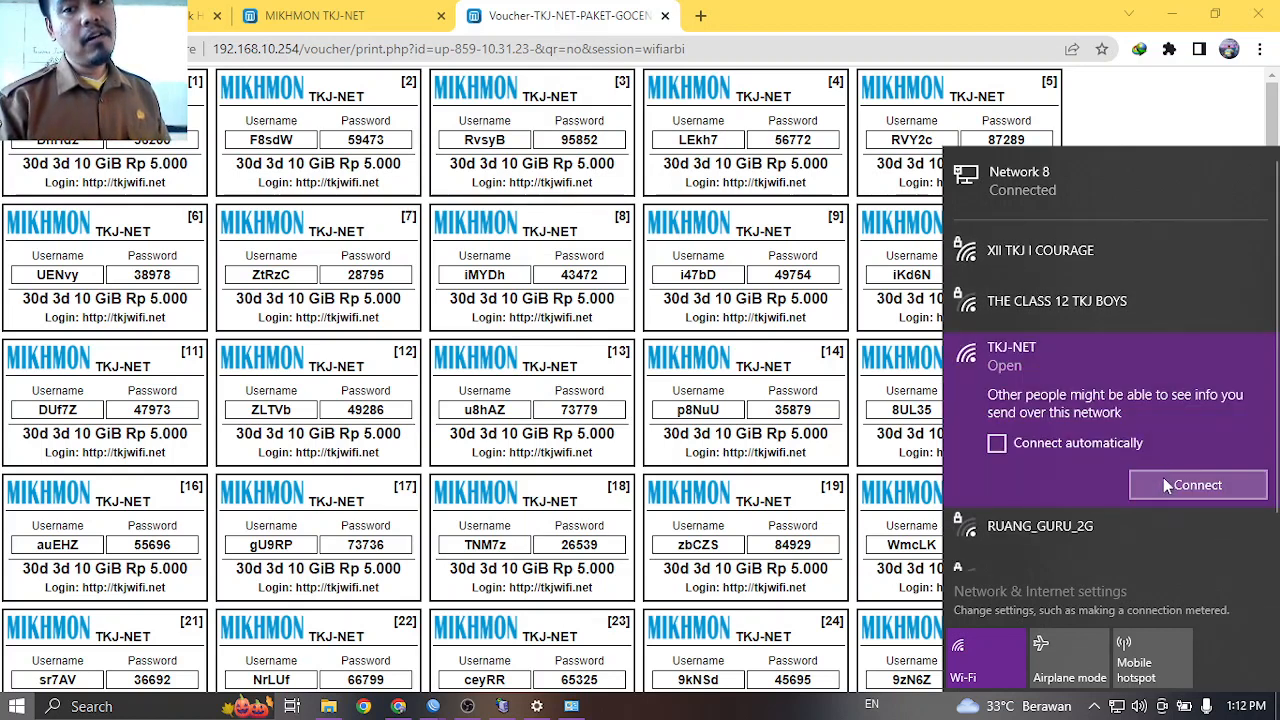
{"action": "left_click", "coordinate": [1163, 477]}
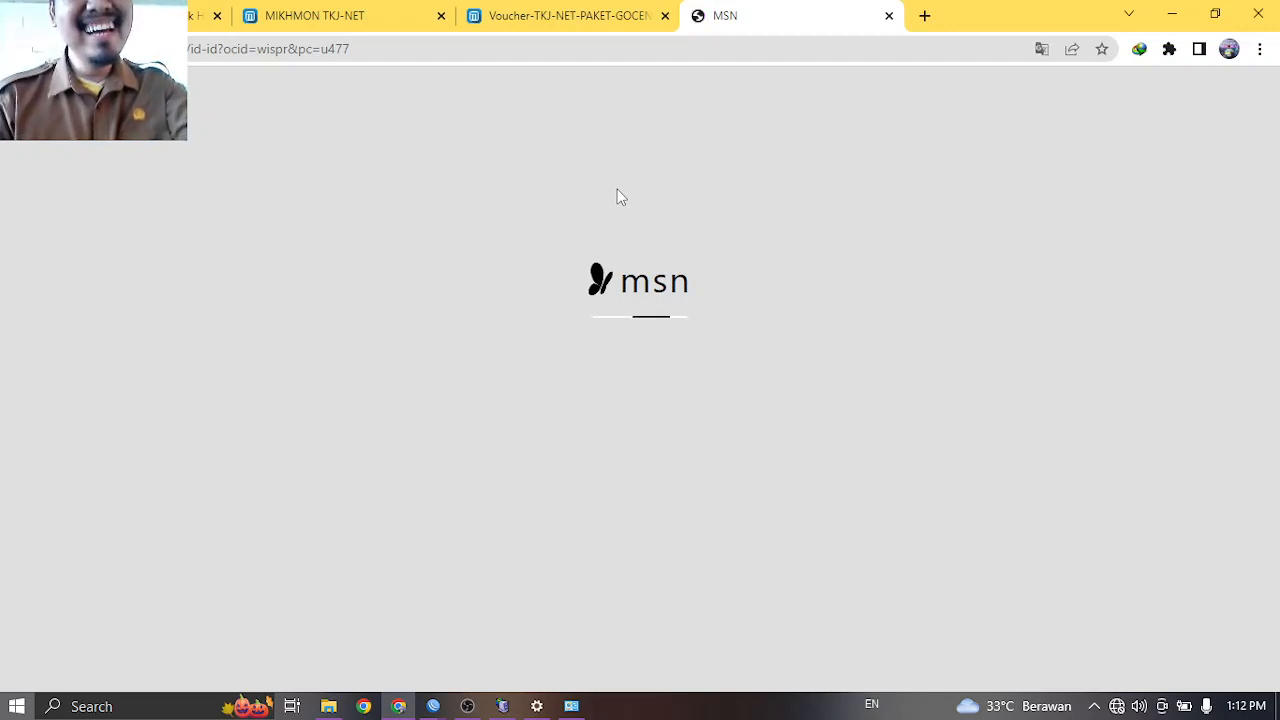
Close the MSN page, confirm the Wi-Fi connection, and open a new Chrome tab.
{"action": "left_click", "coordinate": [889, 17]}
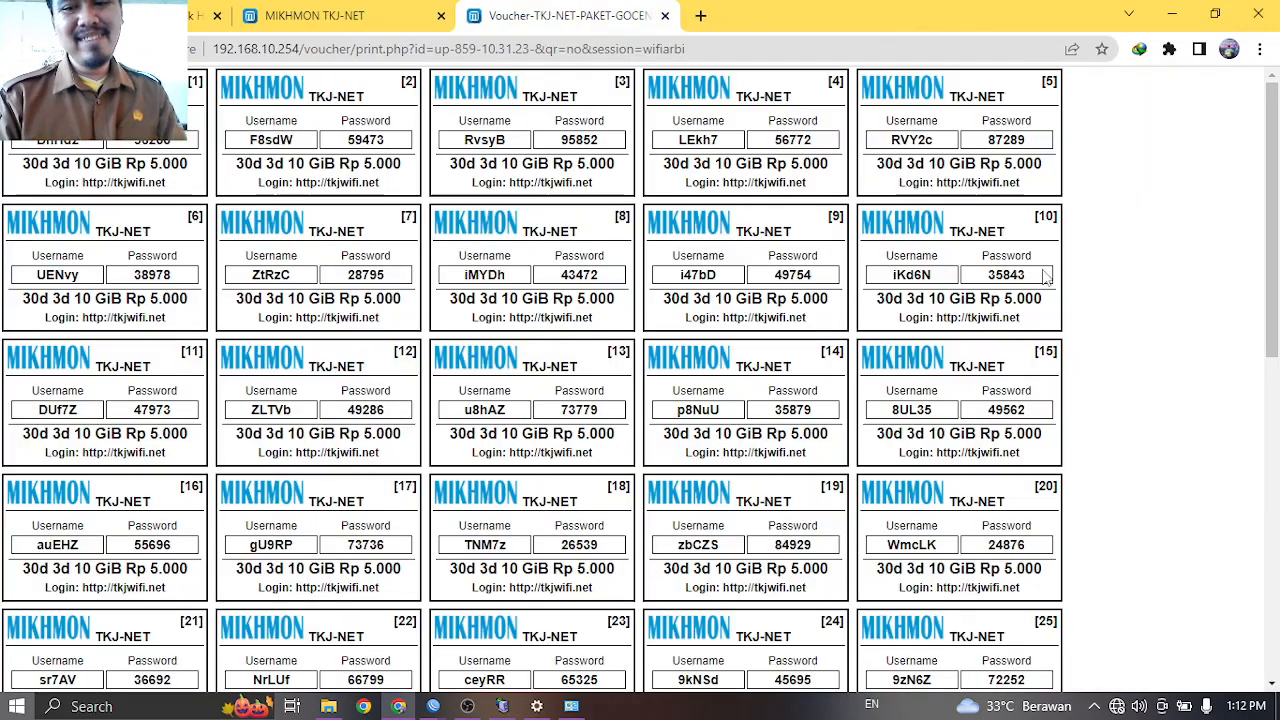
{"action": "left_click", "coordinate": [1117, 706]}
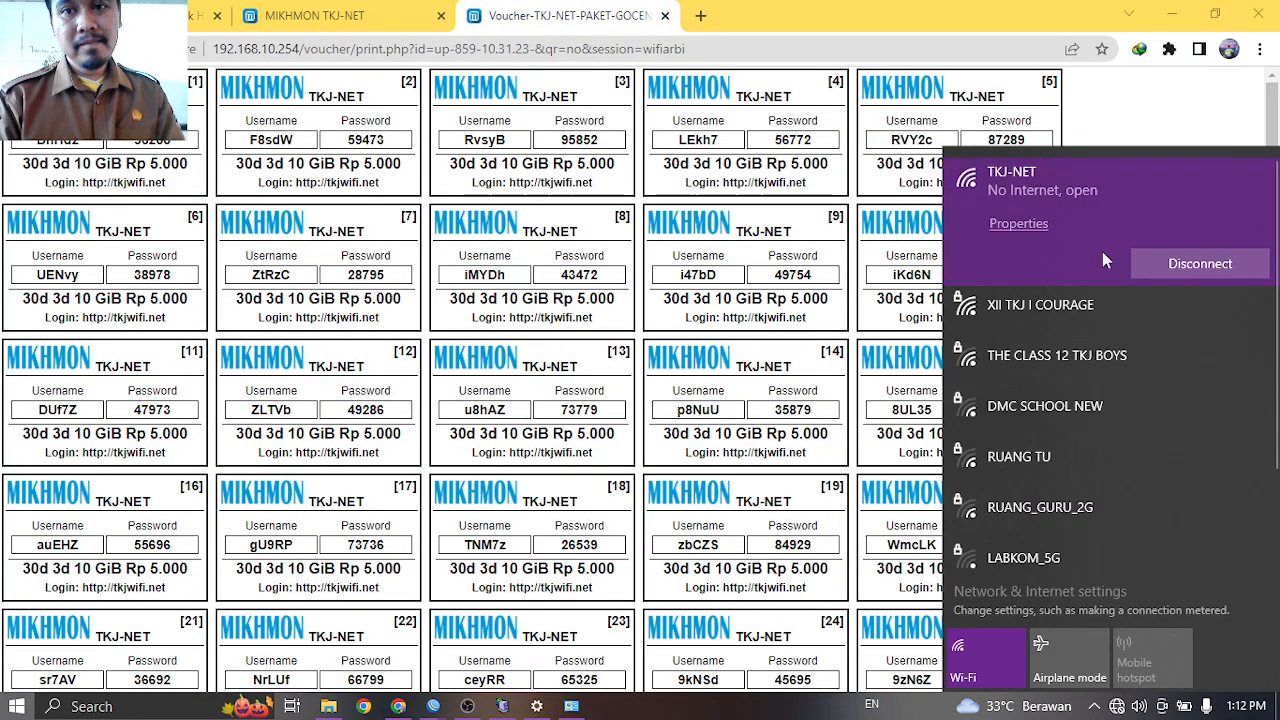
{"action": "left_click", "coordinate": [700, 16]}
{"action": "left_click", "coordinate": [700, 16]}
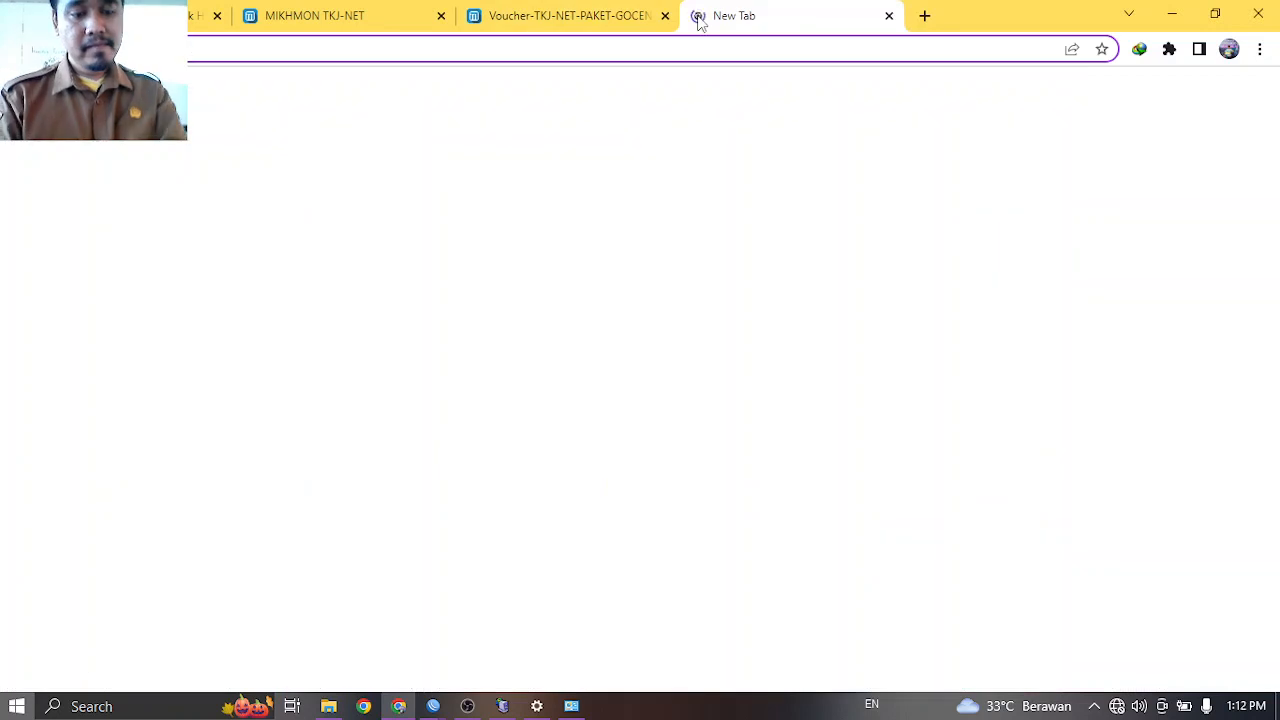
Load tkjnet.net in the blank tab and minimize WinBox.
{"action": "type", "text": "tk"}
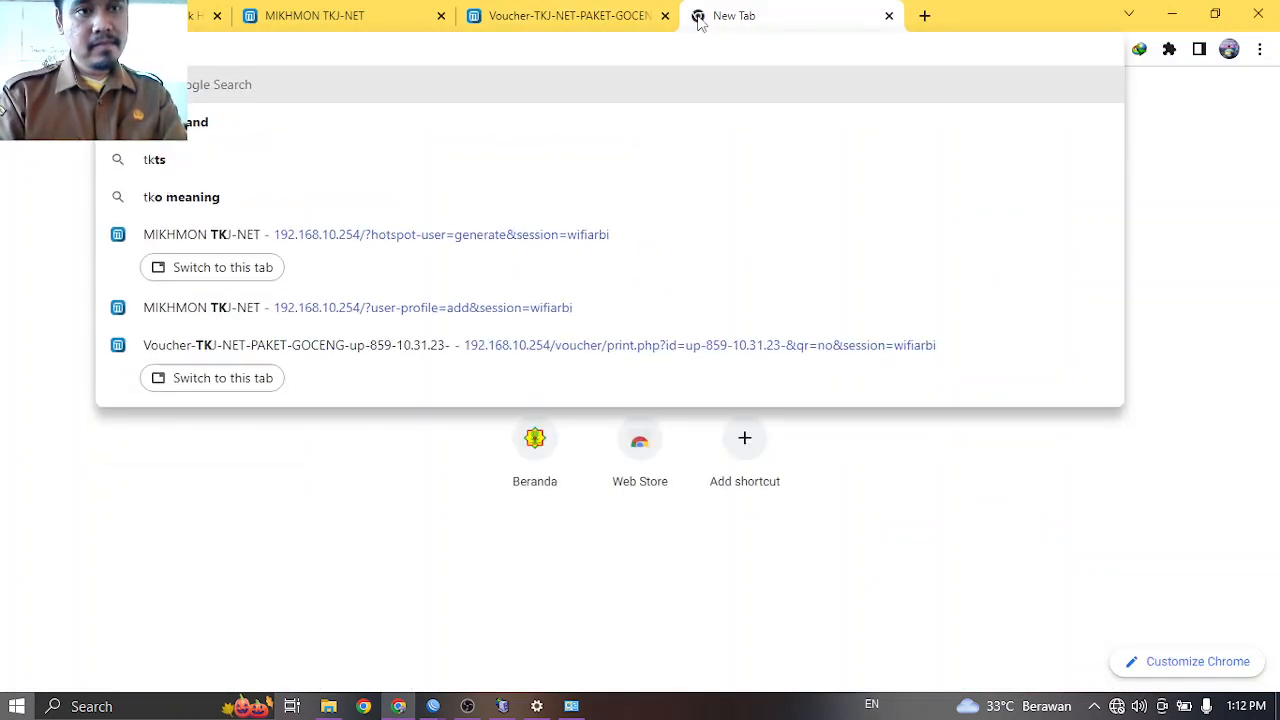
{"action": "type", "text": "j"}
{"action": "left_click", "coordinate": [545, 12]}
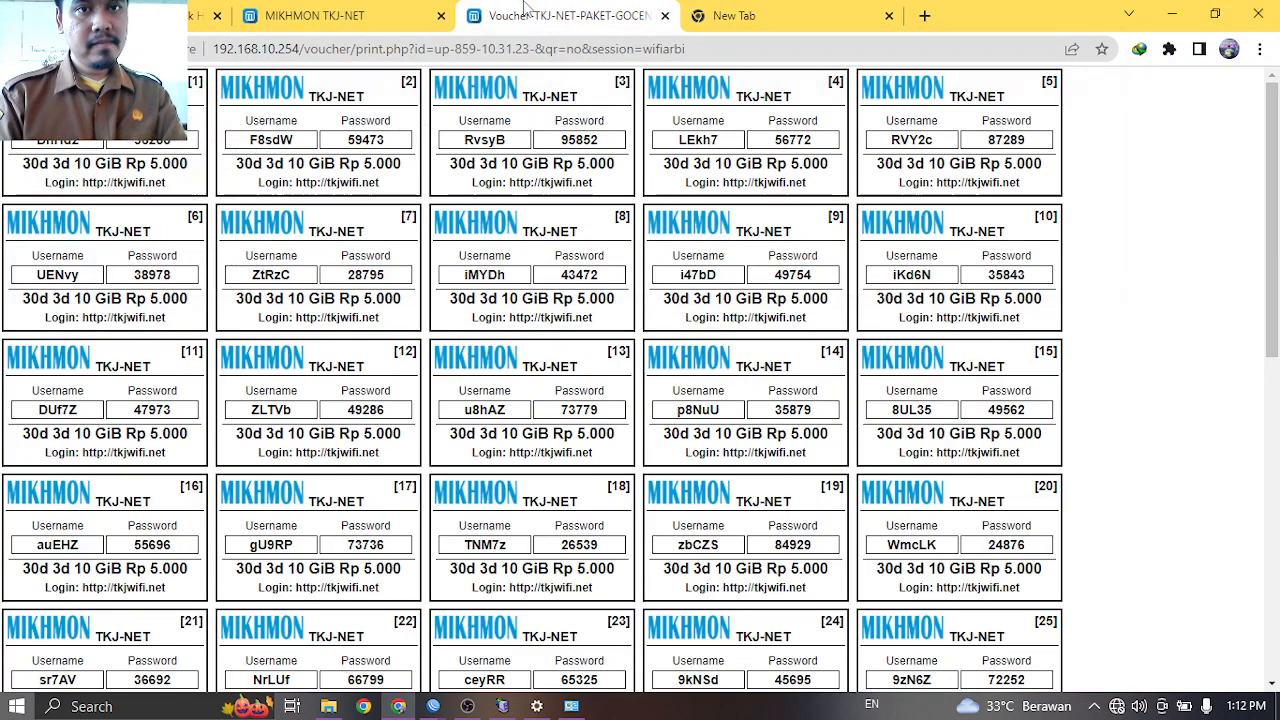
{"action": "left_click", "coordinate": [733, 18]}
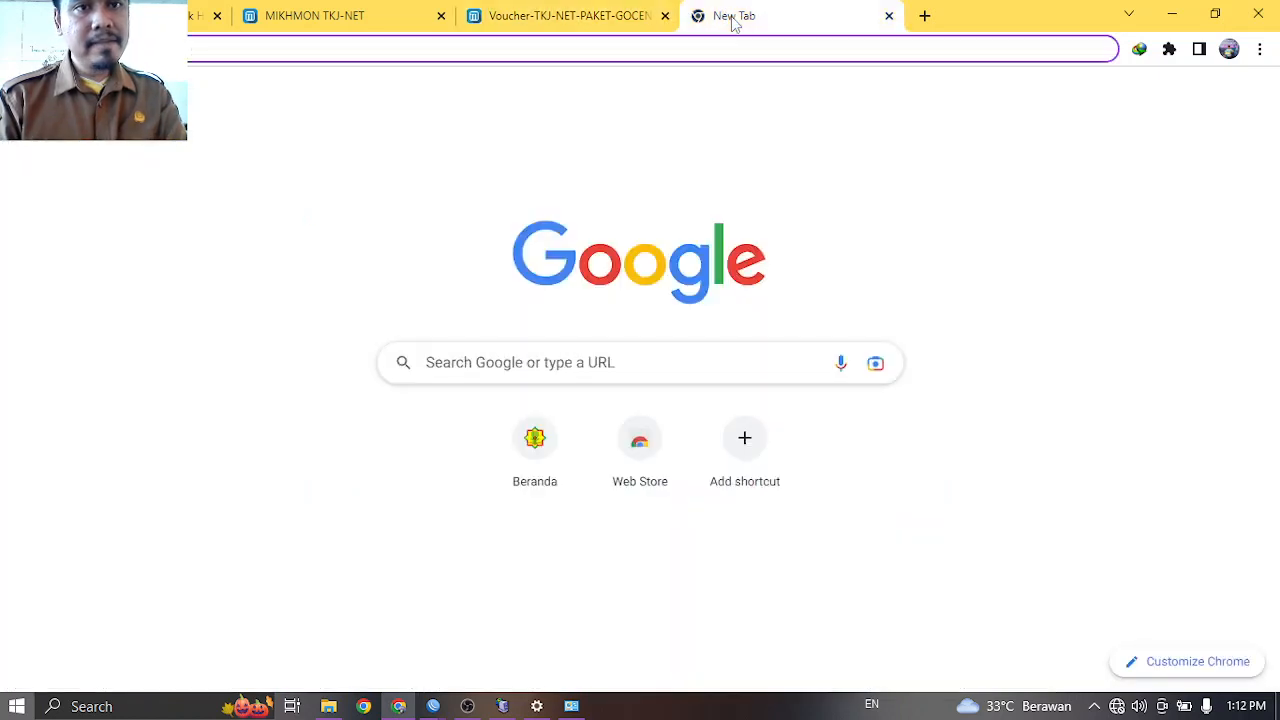
{"action": "type", "text": "tkjnet.net"}
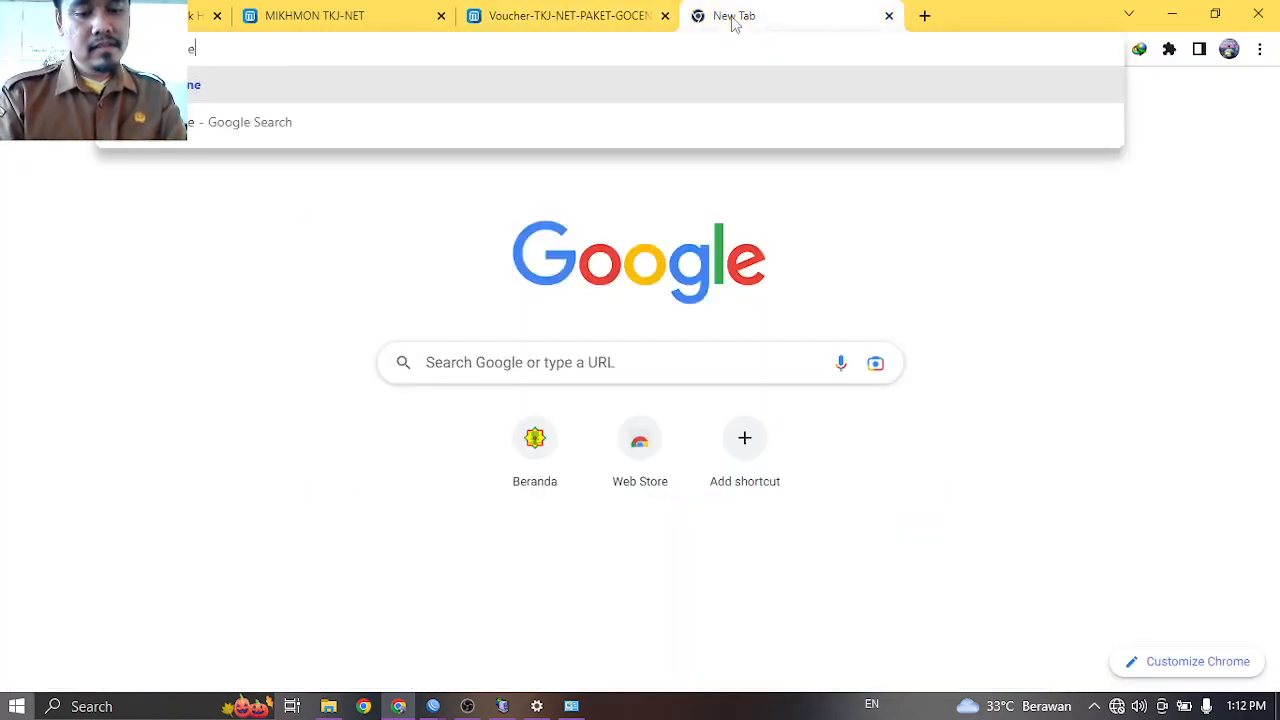
{"action": "key", "text": "Return"}
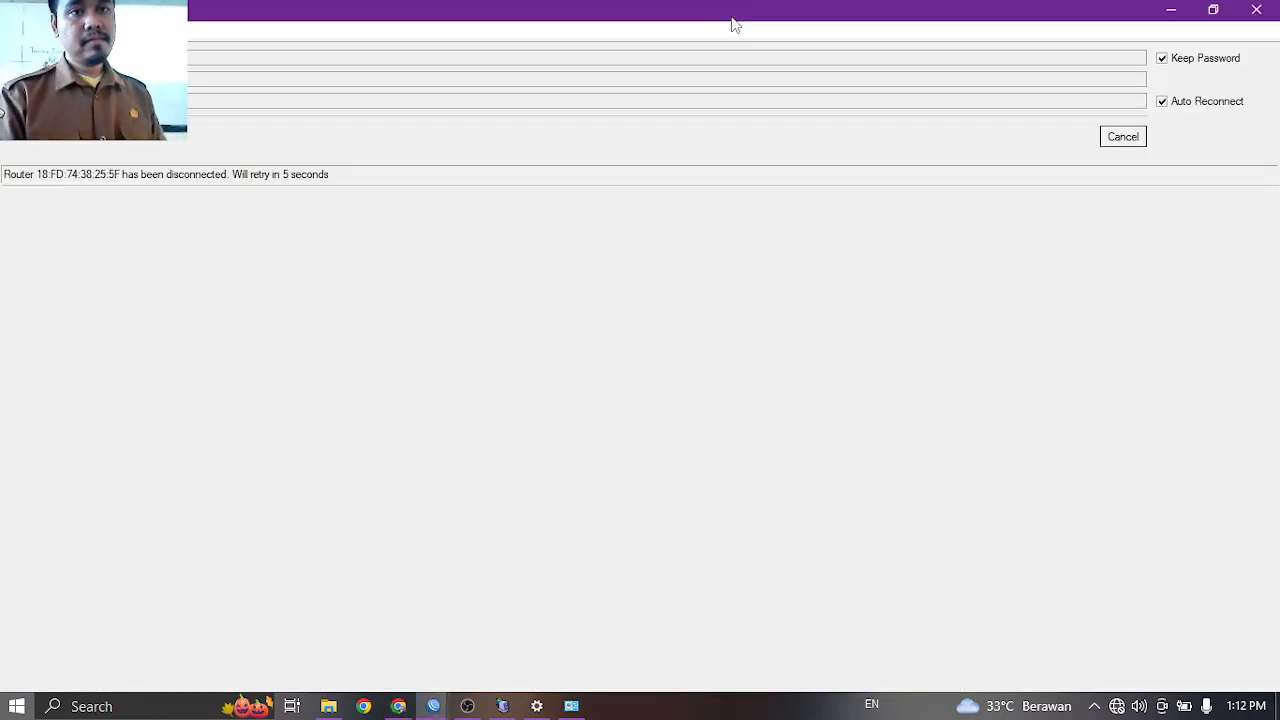
{"action": "left_click", "coordinate": [1171, 12]}
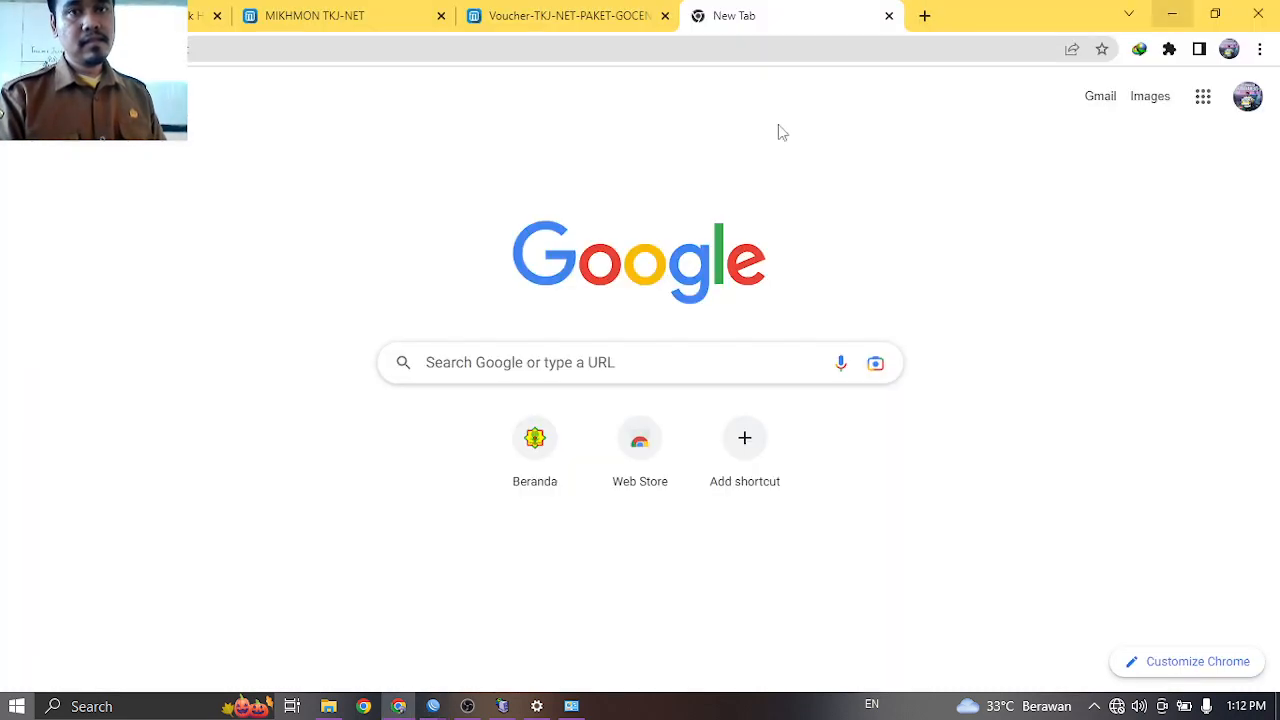
{"action": "left_click", "coordinate": [370, 52]}
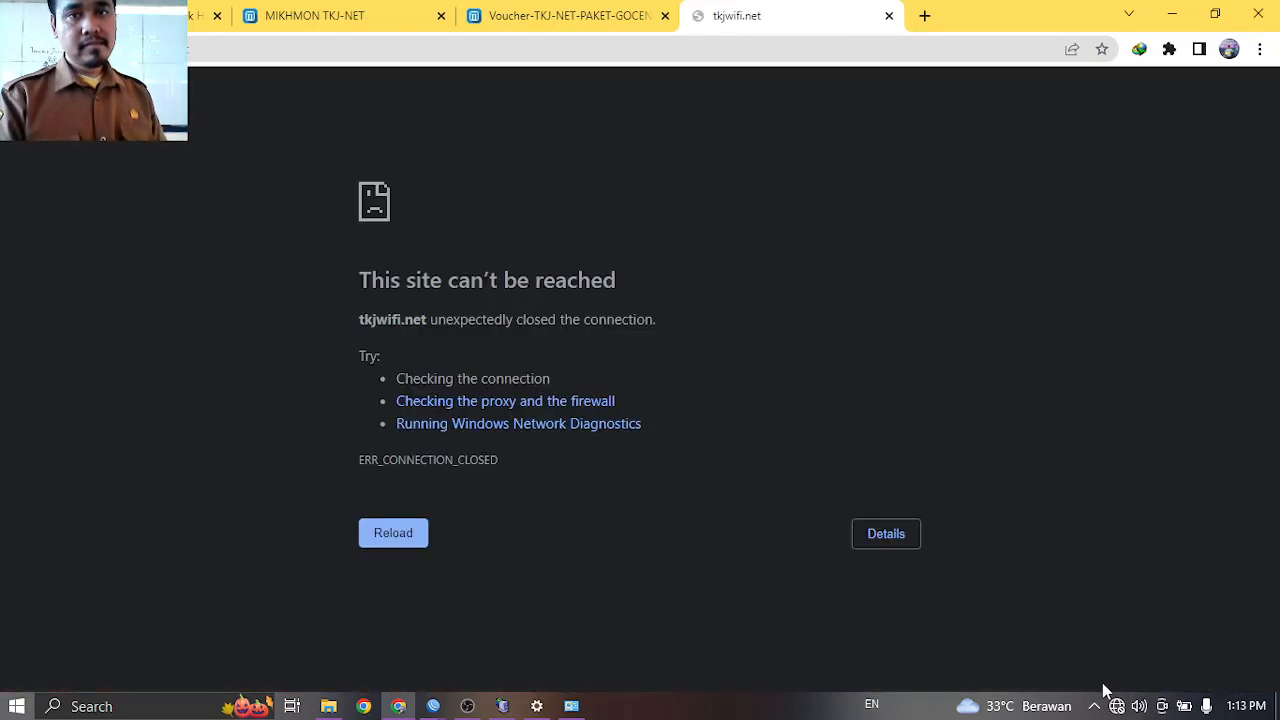
Disconnect and reconnect TKJ-NET, close the failed tkjwifi.net tab, and return to the voucher sheet.
{"action": "left_click", "coordinate": [1116, 705]}
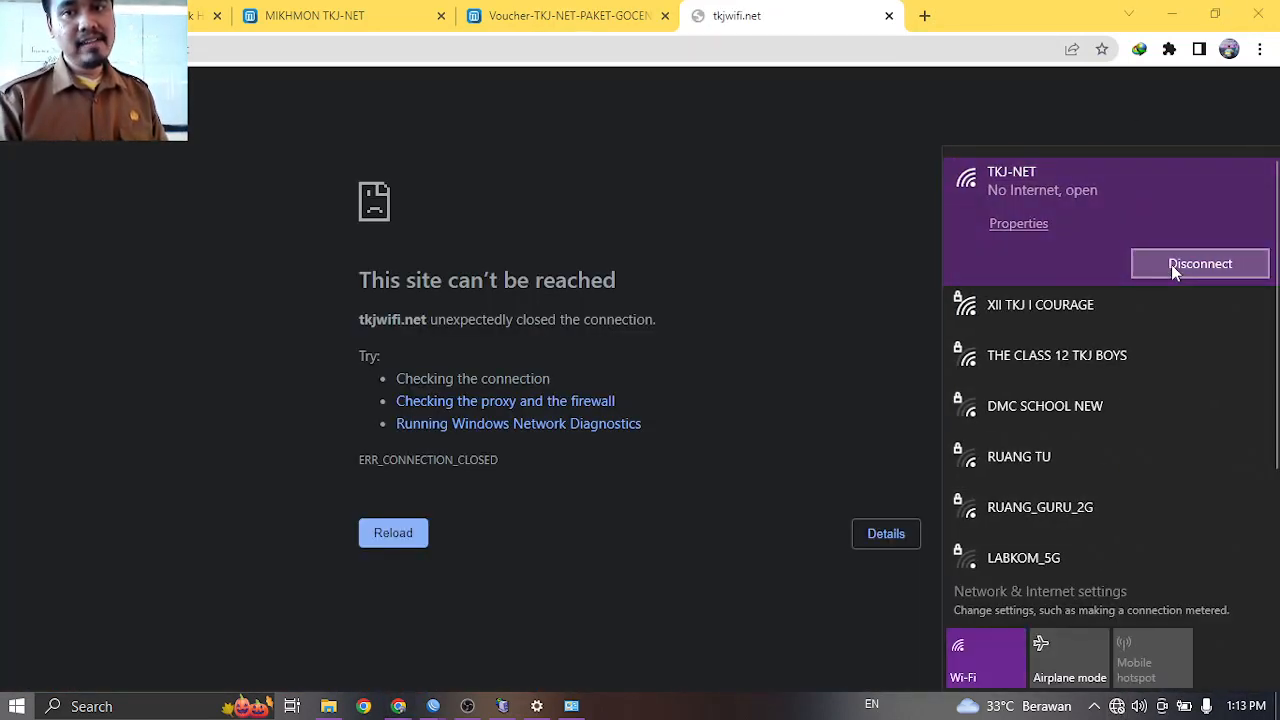
{"action": "left_click", "coordinate": [1175, 268]}
{"action": "left_click", "coordinate": [1166, 361]}
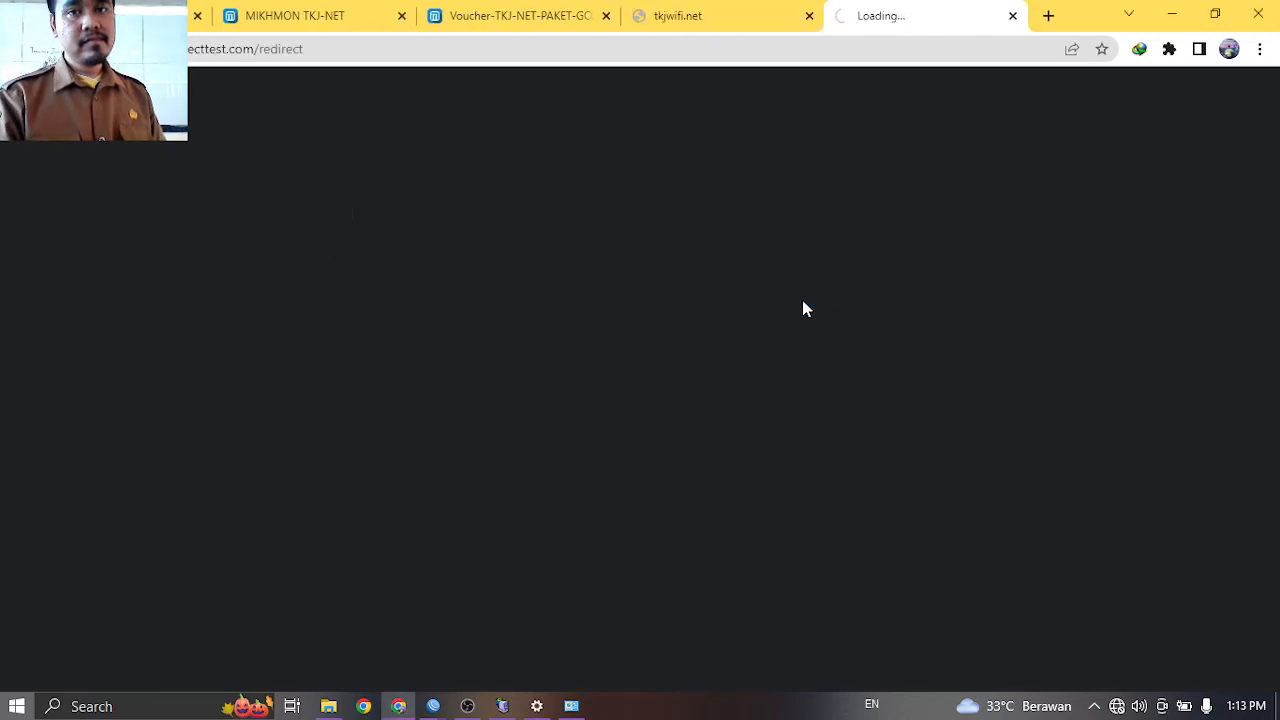
{"action": "left_click", "coordinate": [809, 15]}
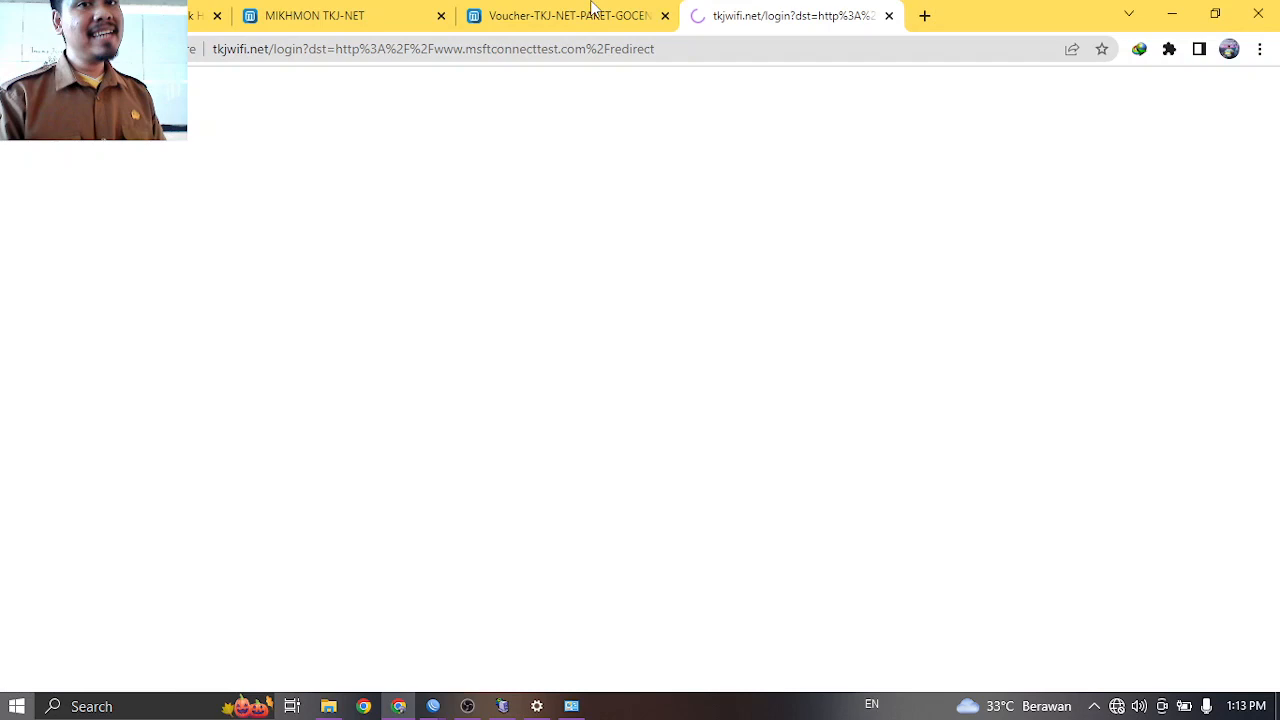
{"action": "left_click", "coordinate": [592, 11]}
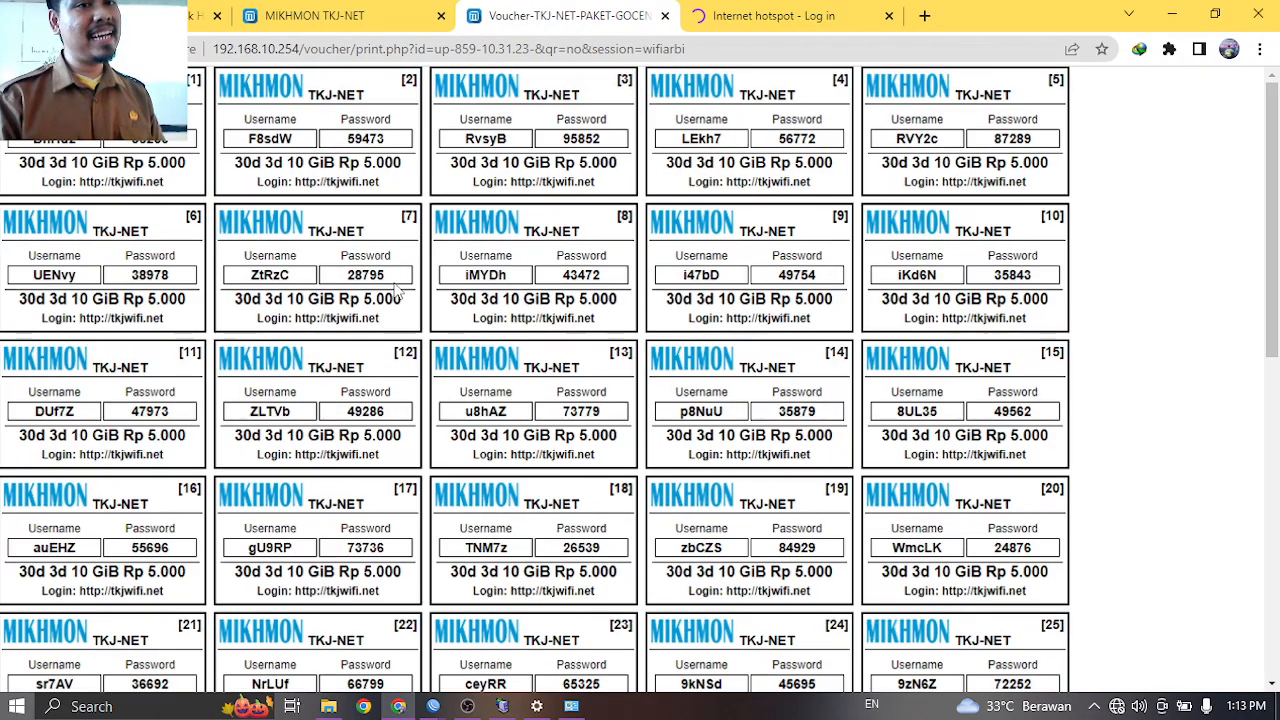
Zoom the voucher sheet in for readability, then bring OBS Studio to the front.
{"action": "scroll", "coordinate": [397, 290], "scroll_direction": "up", "scroll_amount": 5}
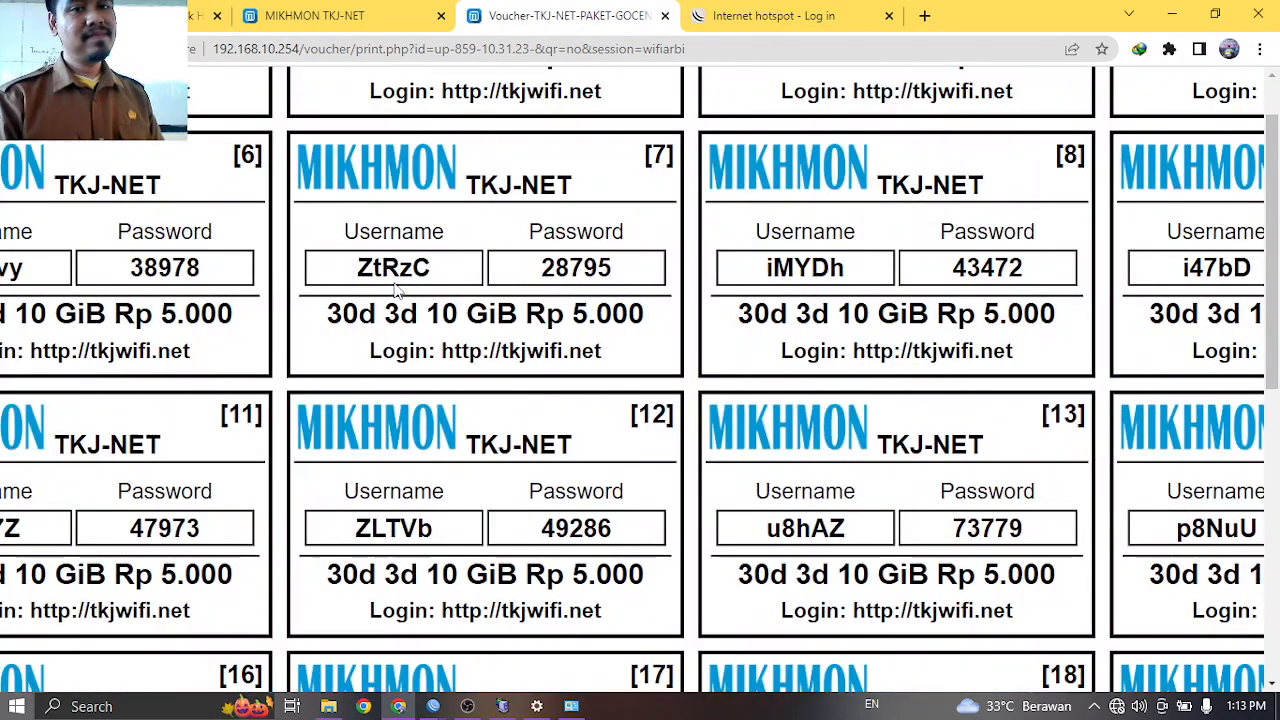
{"action": "scroll", "coordinate": [397, 291], "scroll_direction": "right", "scroll_amount": 1}
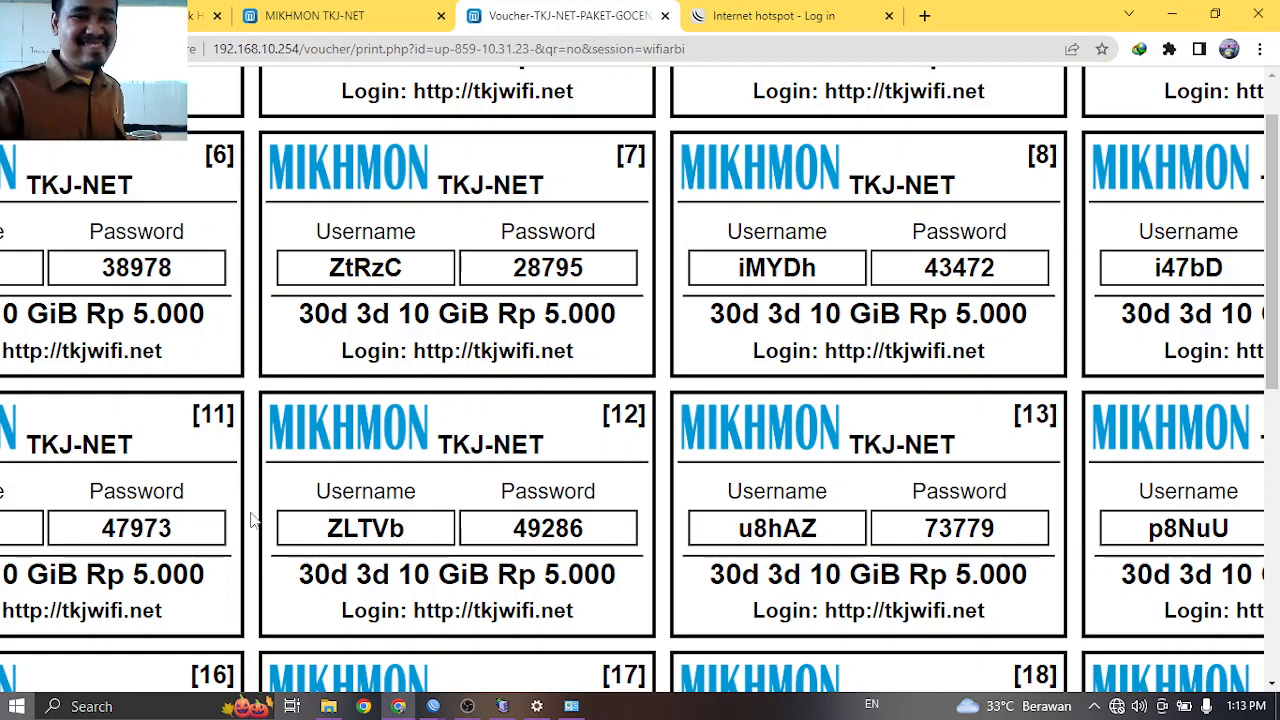
{"action": "left_click", "coordinate": [478, 706]}
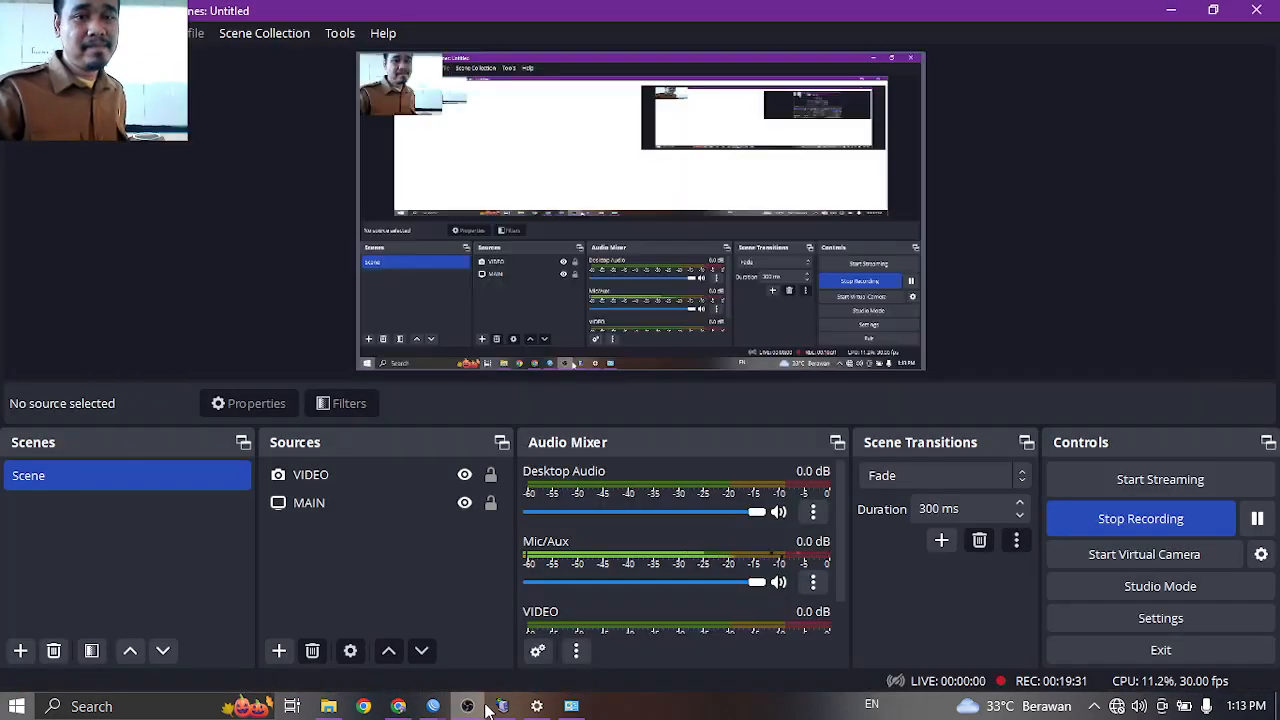